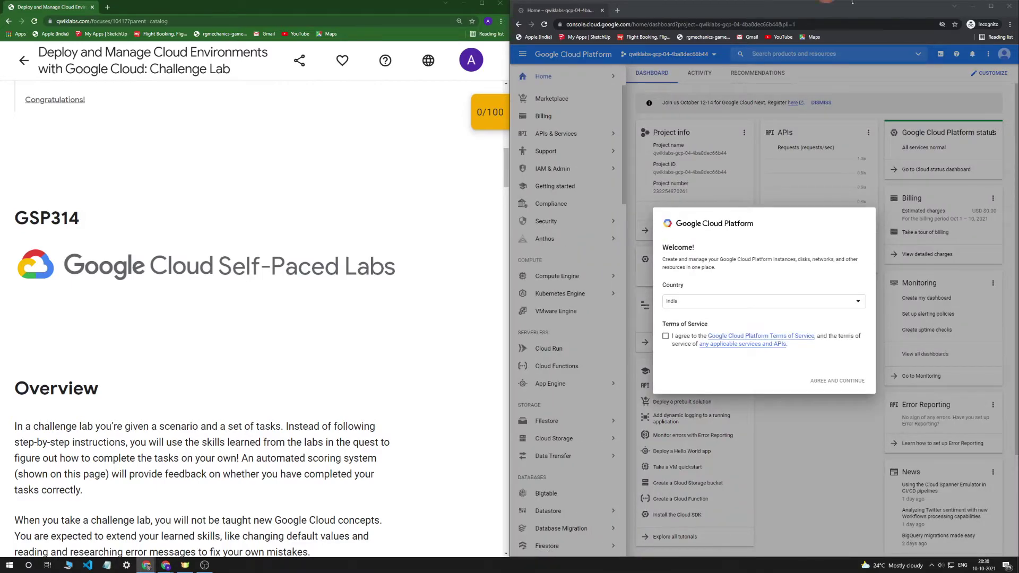
Agree to the Google Cloud Platform Terms of Service and bring the lab's connection details into view.
left_click(665, 336)
left_click(851, 383)
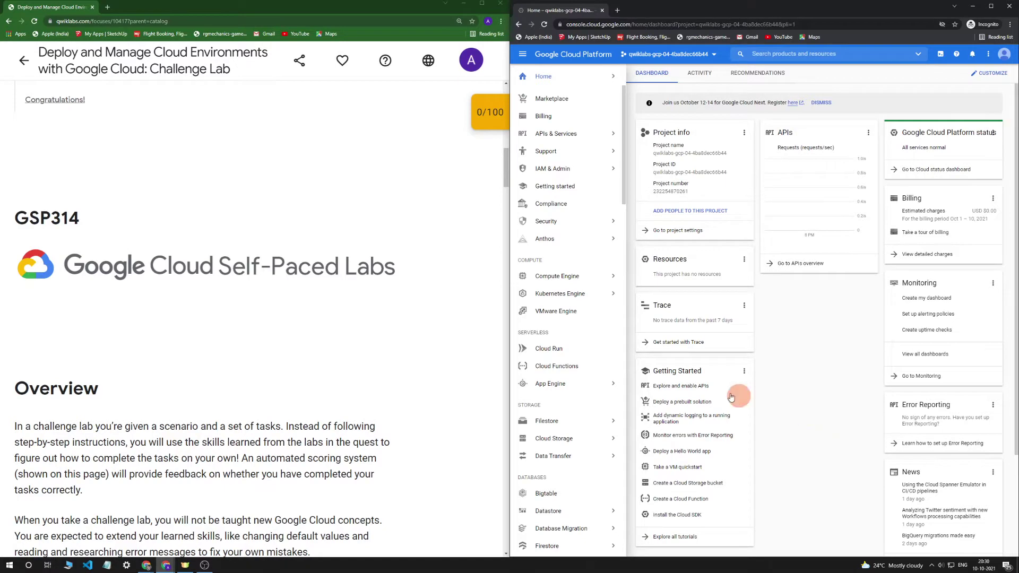
scroll(311, 313, "up", 10)
scroll(293, 252, "up", 5)
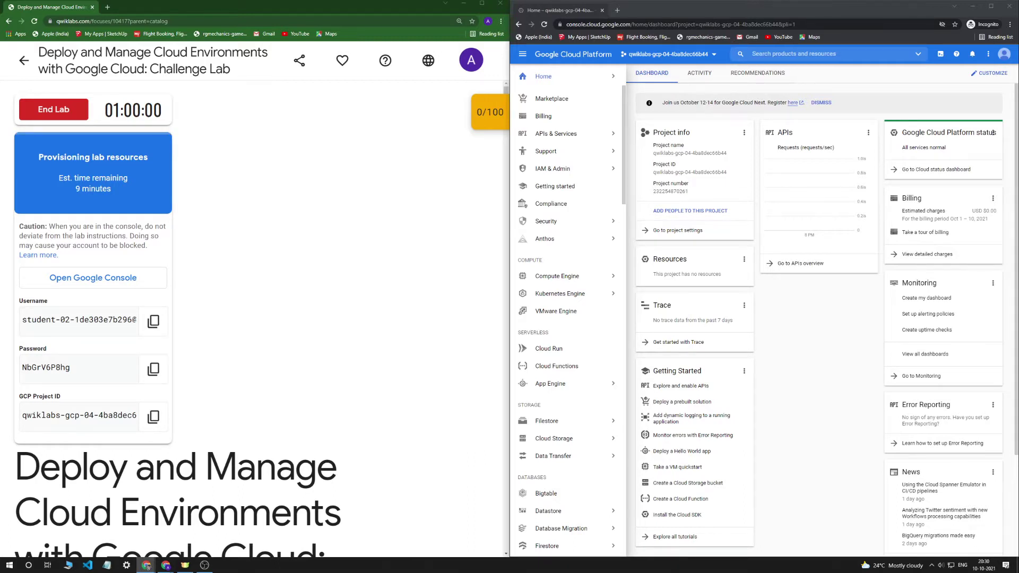
Open the Compute Engine VM instances page and enlarge the console view to 125%.
mouse_move(614, 276)
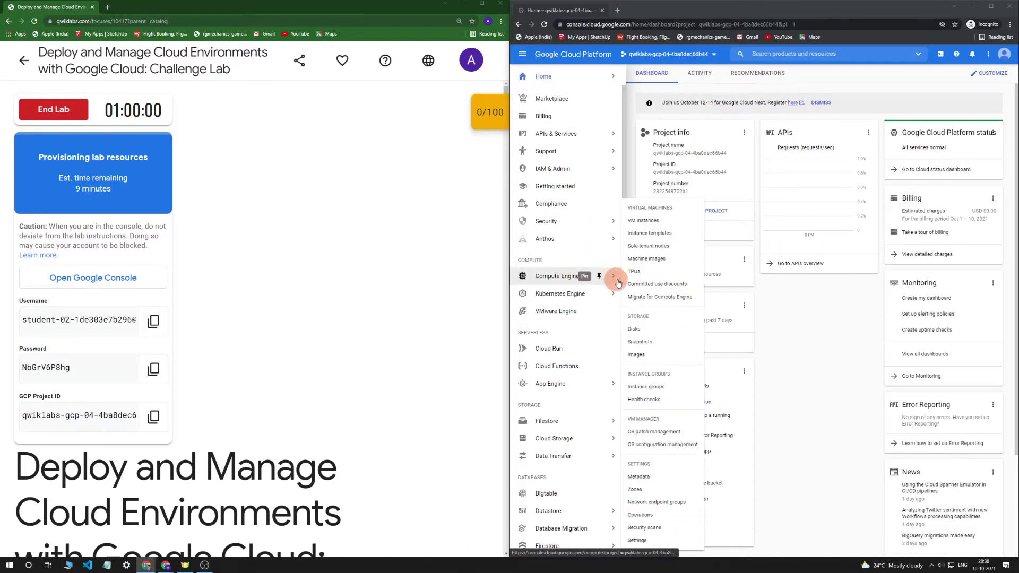
left_click(657, 220)
key("ctrl+plus")
key("ctrl+plus")
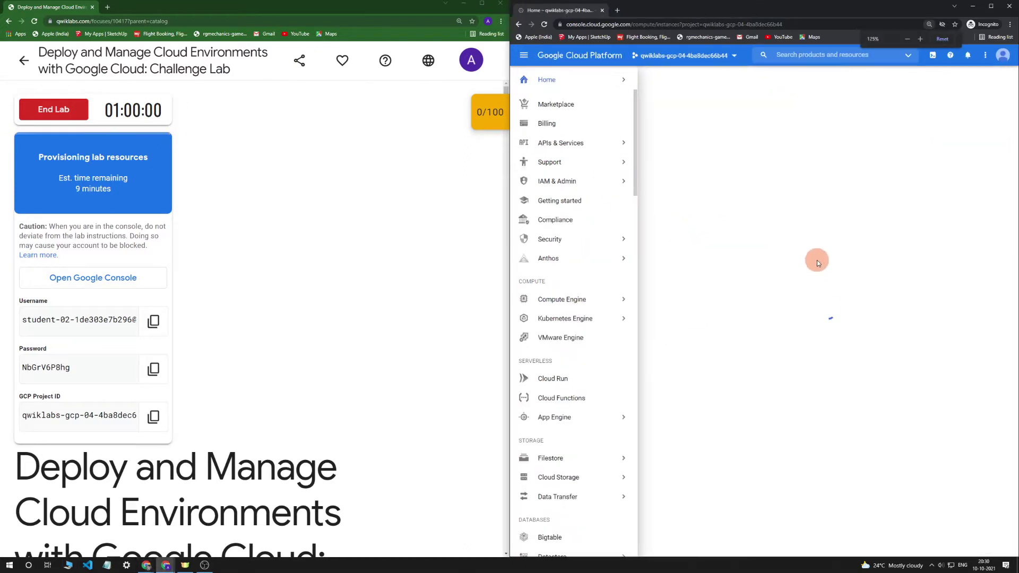
left_click(523, 56)
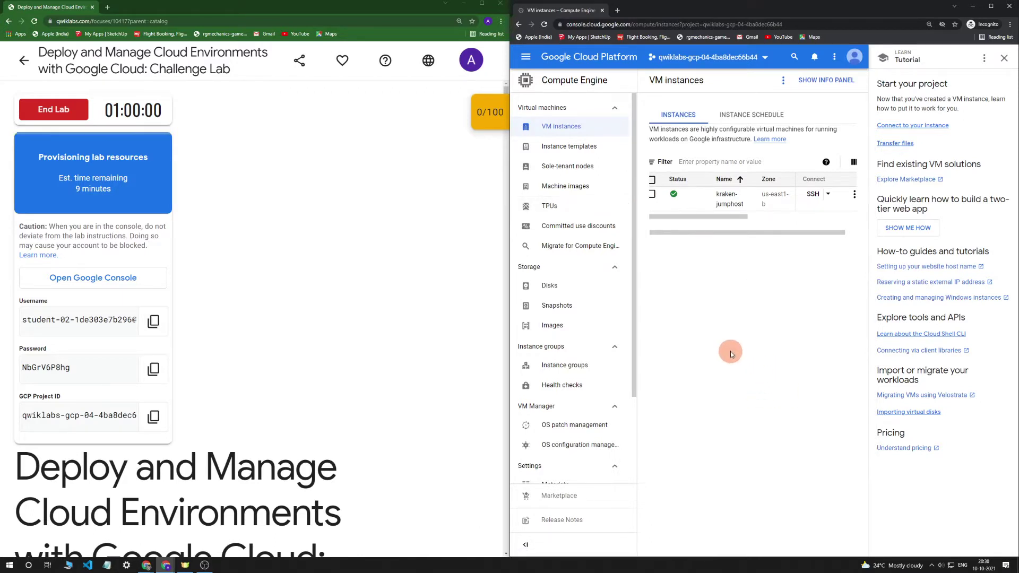
Close the Learn tutorial and hide the info panel on the VM instances page.
left_click(1008, 57)
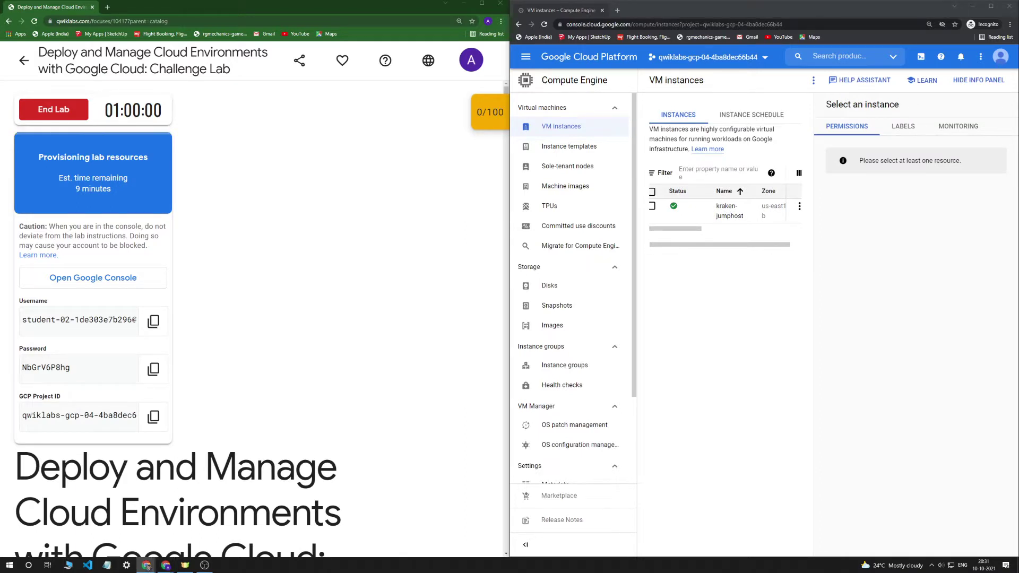
scroll(366, 324, "down", 15)
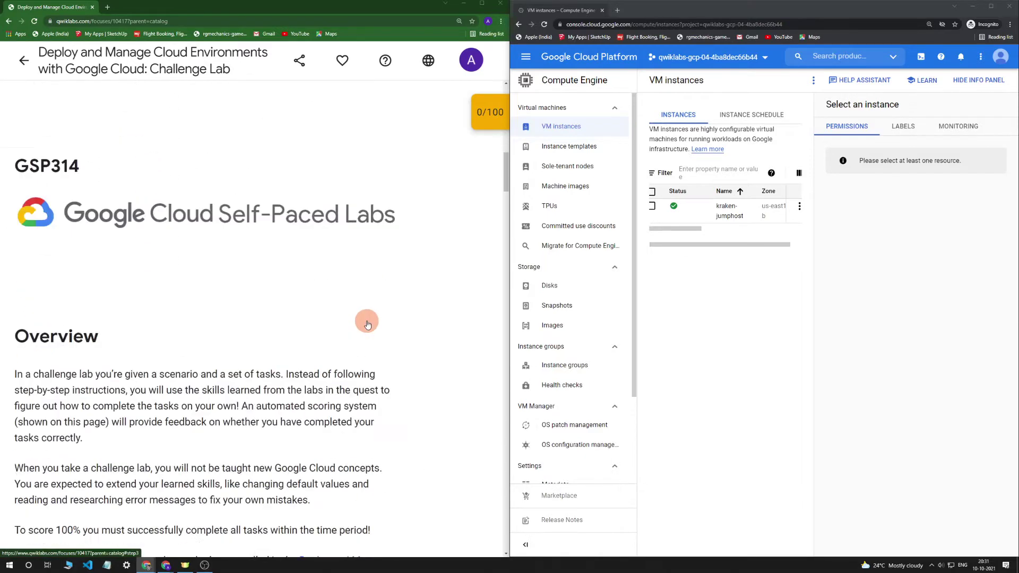
left_click(976, 80)
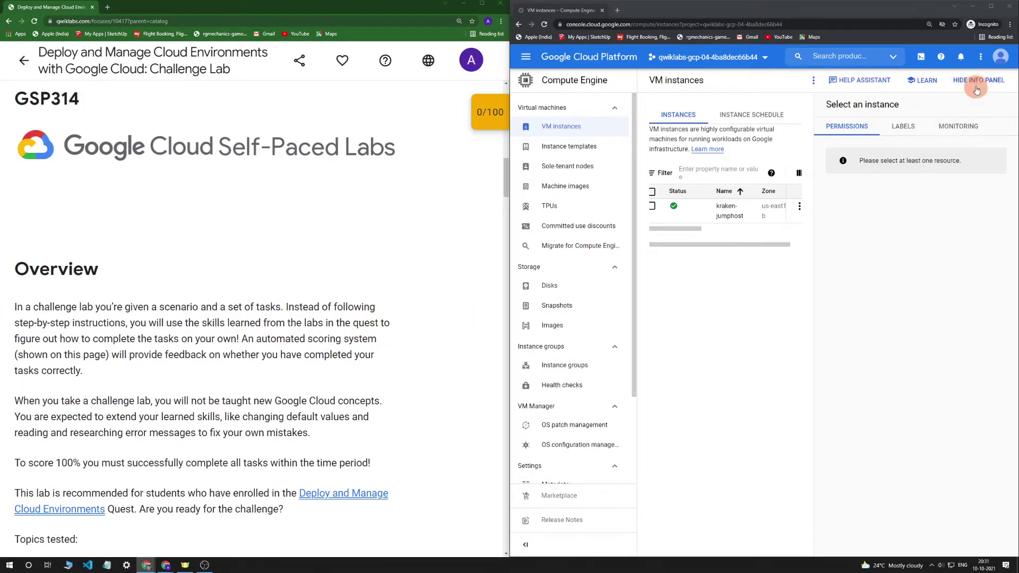
Open an SSH session to the kraken-jumphost instance and place its window over the cloud console.
left_click(950, 194)
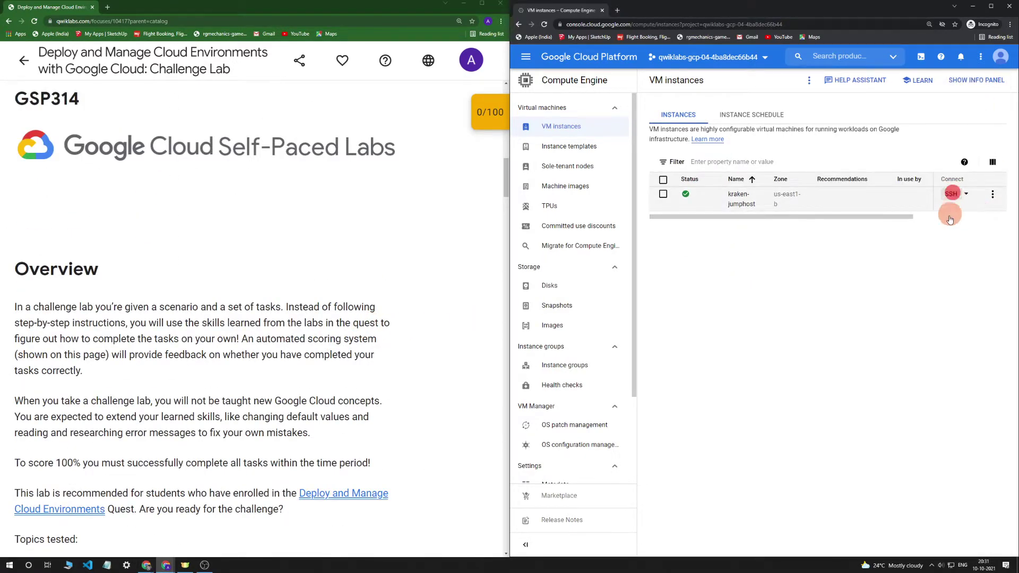
left_click_drag(218, 7, 779, 149)
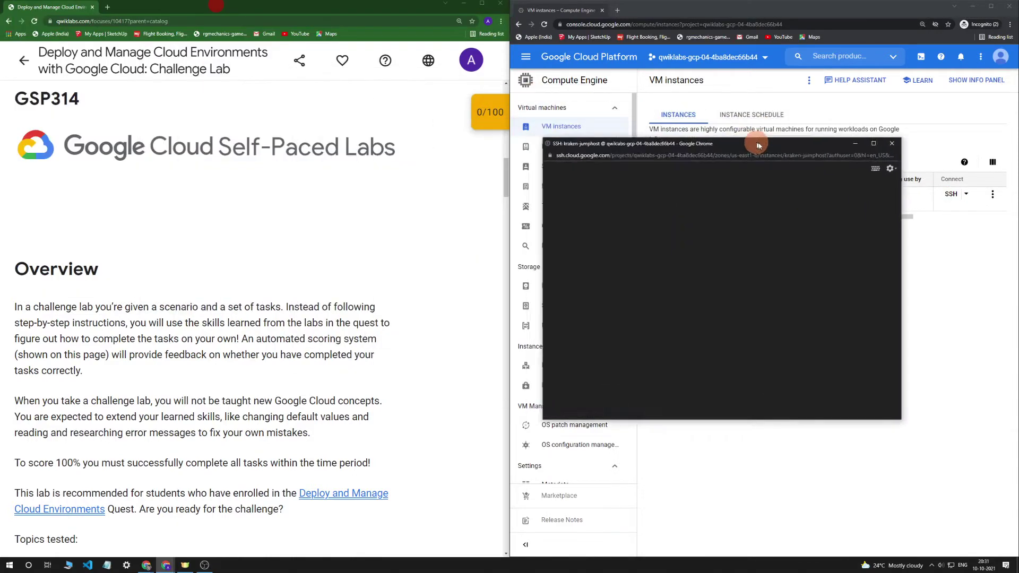
scroll(313, 272, "down", 2)
left_click(669, 300)
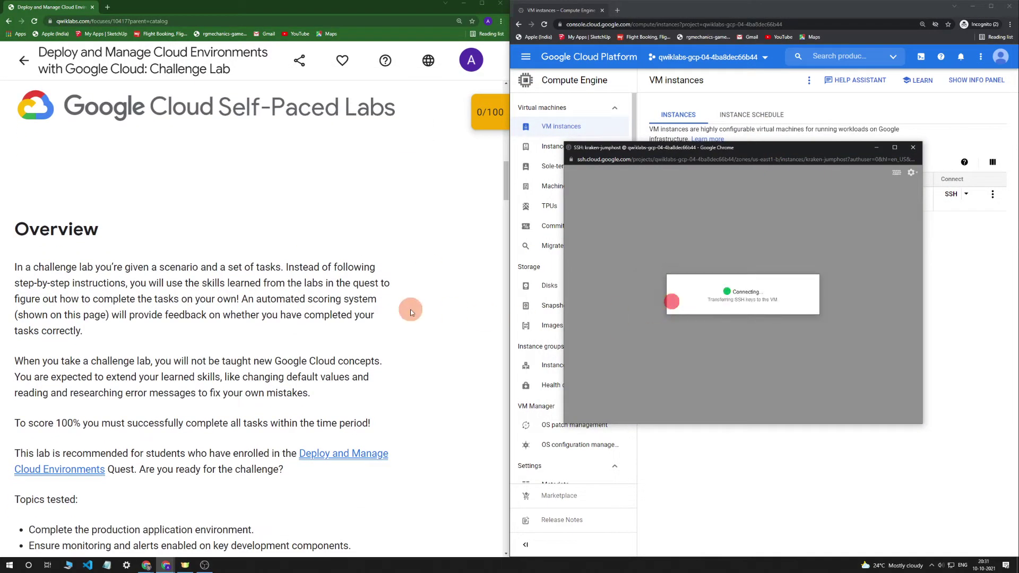
Read the lab instructions up to Task 1, including the production environment requirements and architecture diagram.
scroll(379, 330, "down", 1)
scroll(376, 329, "down", 15)
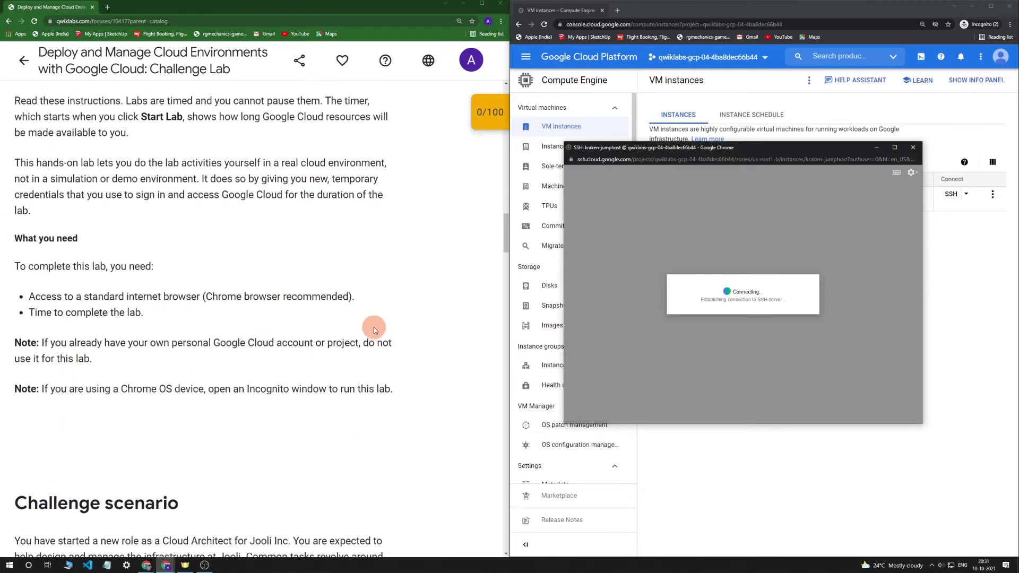
scroll(373, 327, "down", 15)
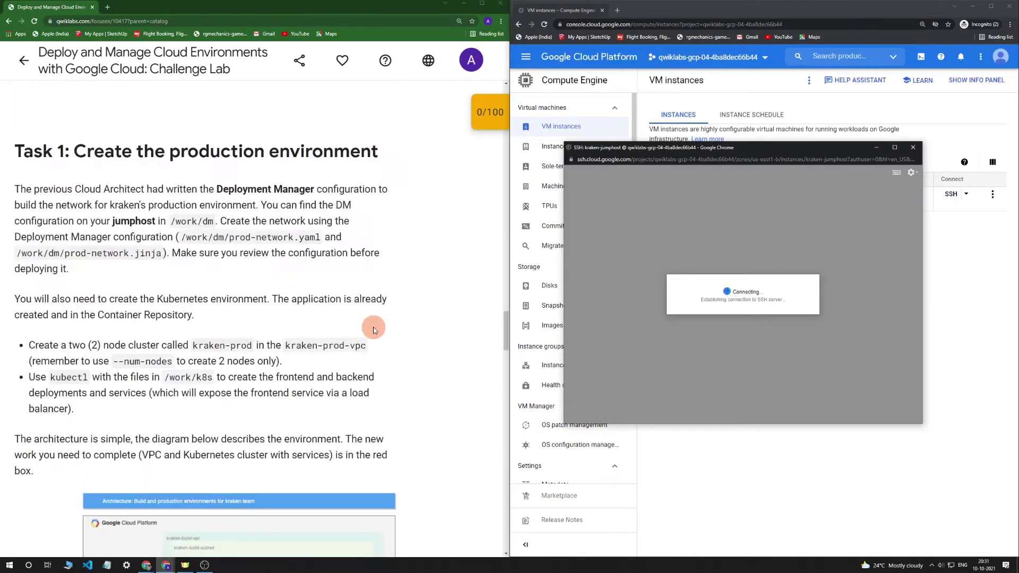
scroll(374, 329, "down", 9)
scroll(371, 328, "up", 2)
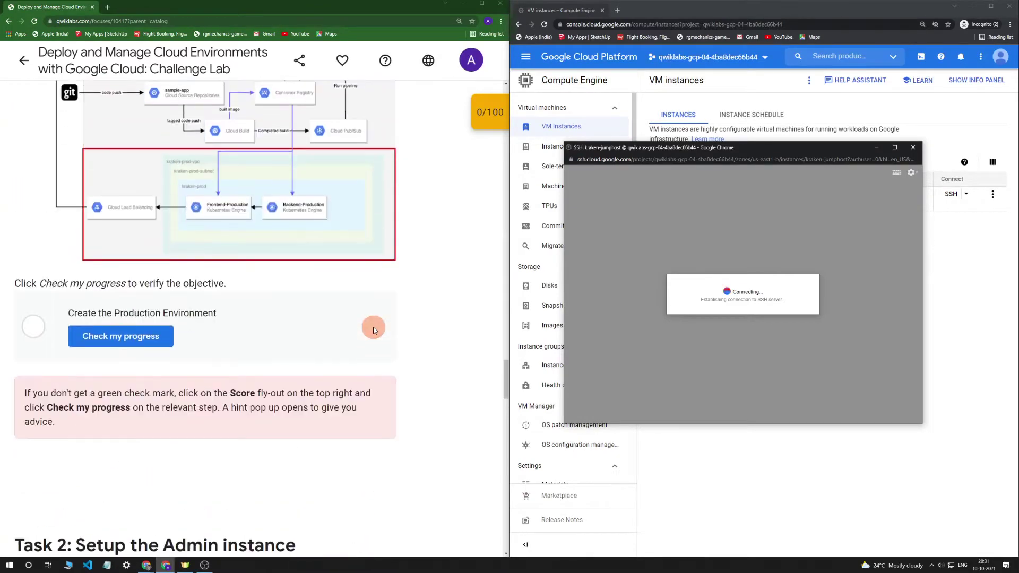
scroll(281, 338, "up", 10)
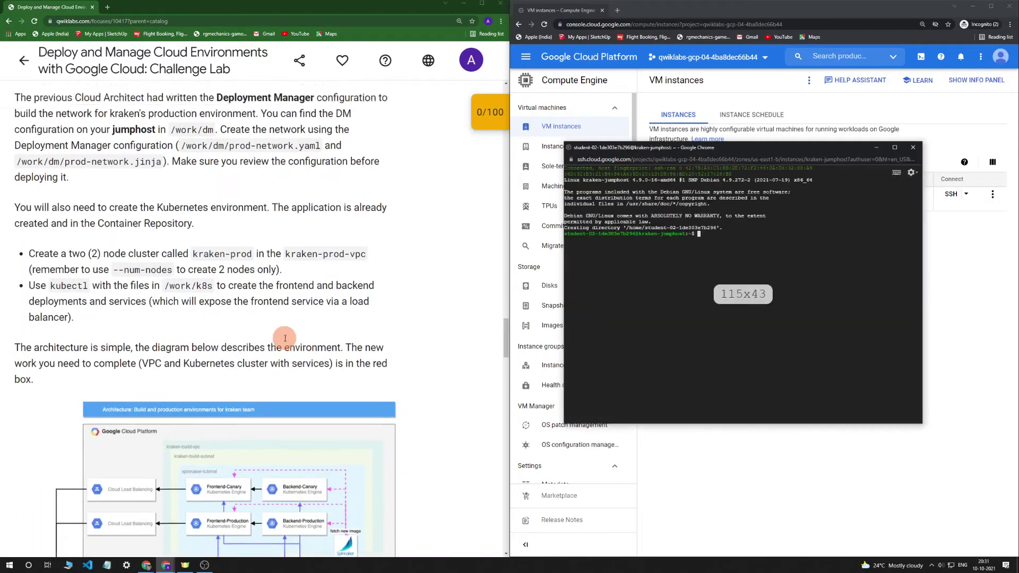
scroll(284, 338, "down", 1)
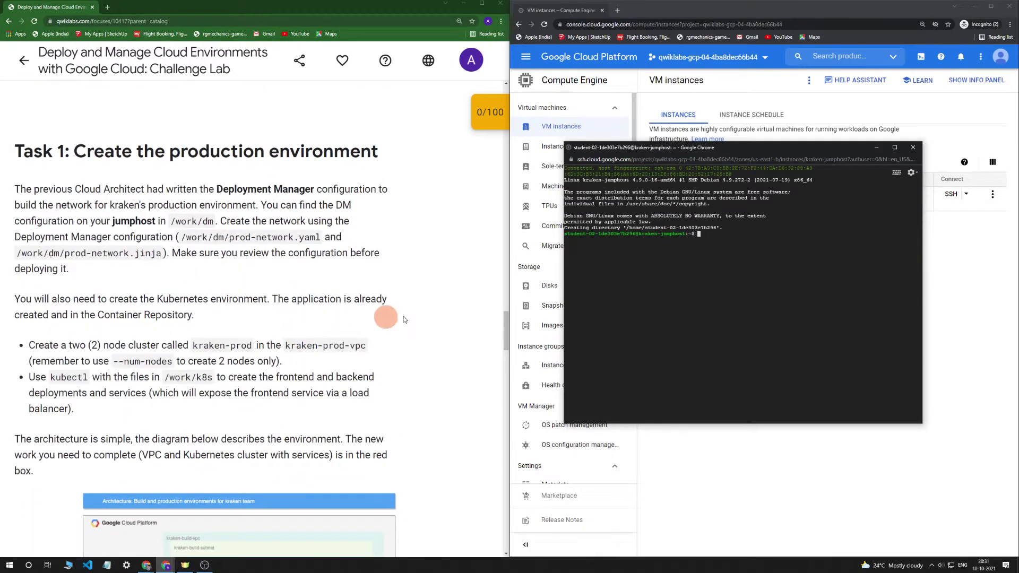
Enlarge the SSH terminal's display to 125%.
left_click(703, 290)
key("ctrl+plus")
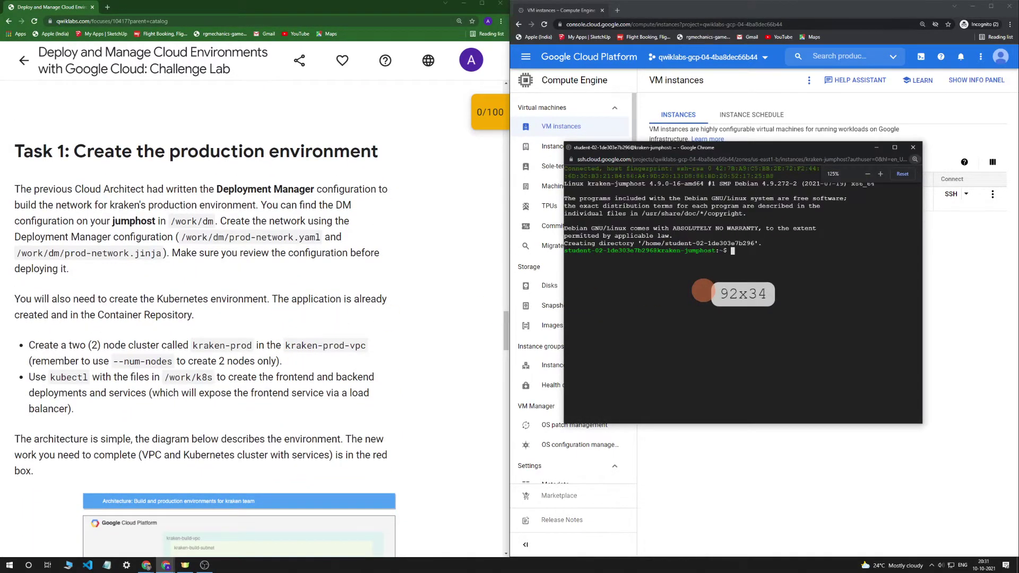
left_click(30, 303)
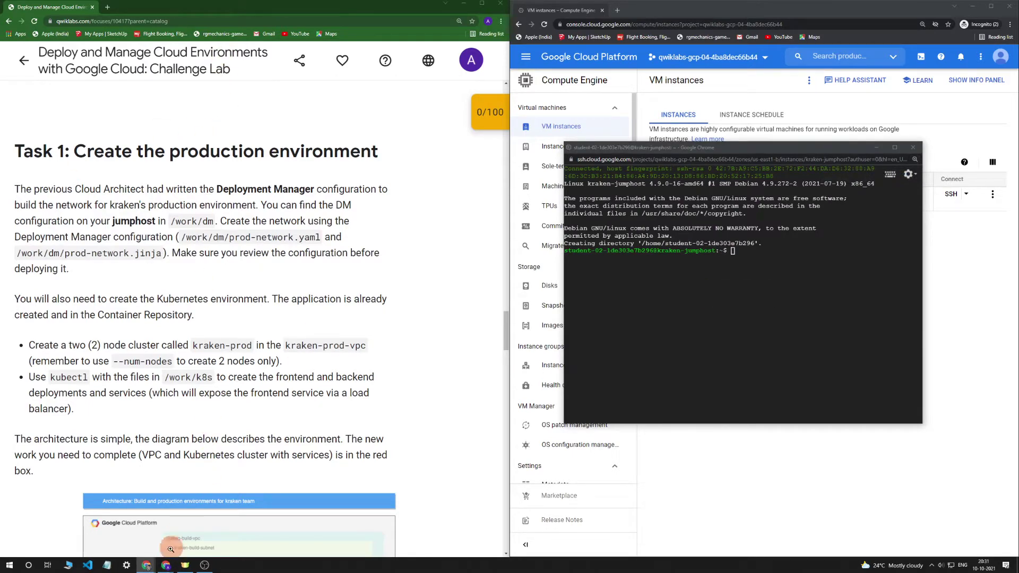
Tile the GitHub page with the lab commands above the lab instructions, with the SSH terminal filling the other half of the screen.
left_click(146, 559)
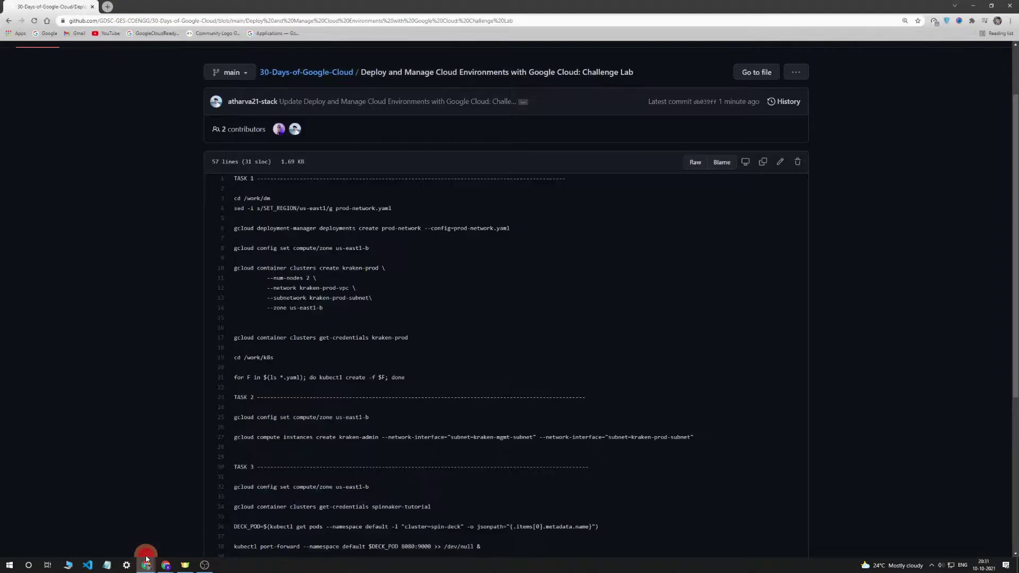
scroll(441, 237, "up", 2)
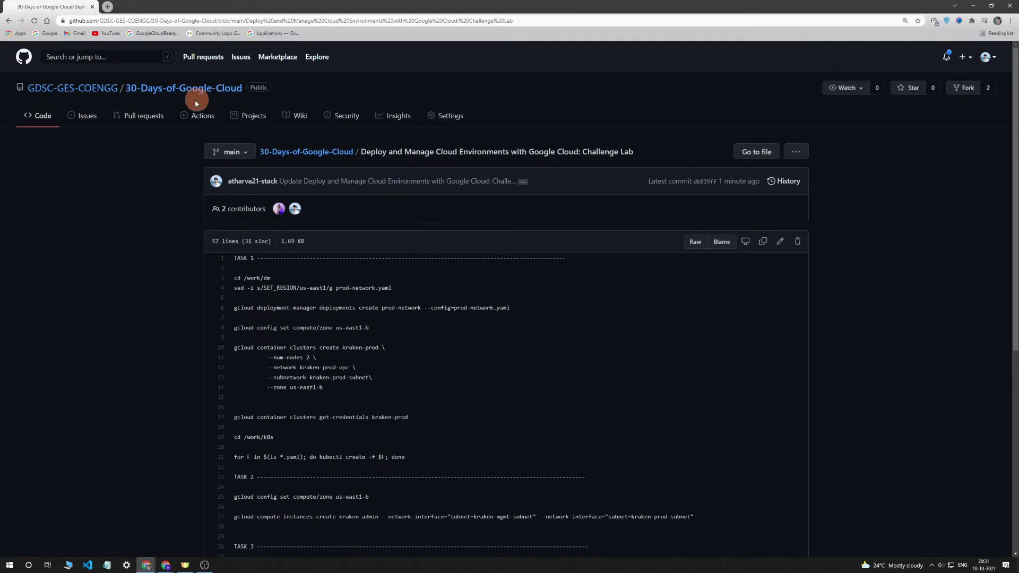
left_click_drag(529, 7, 48, 3)
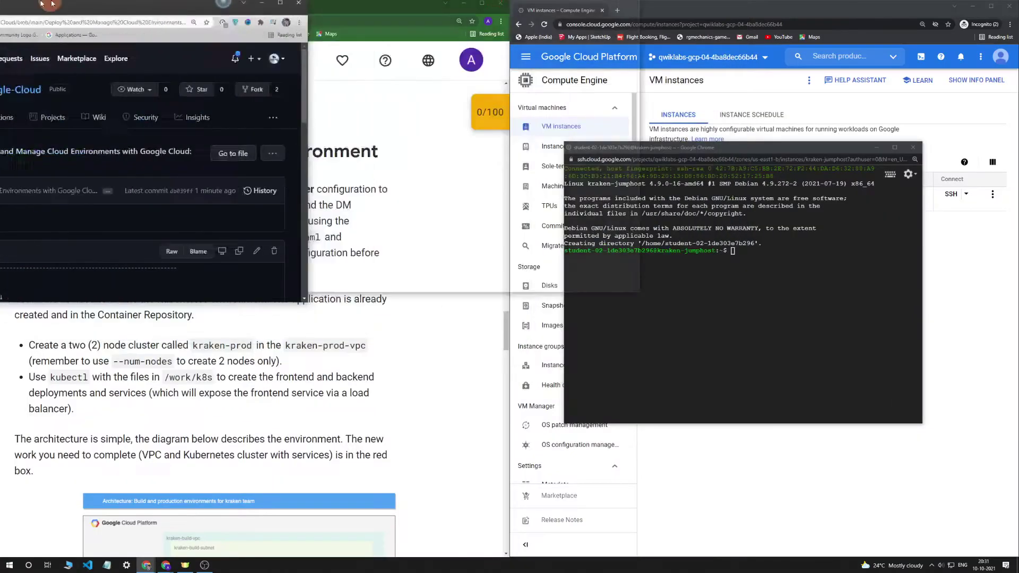
left_click(400, 354)
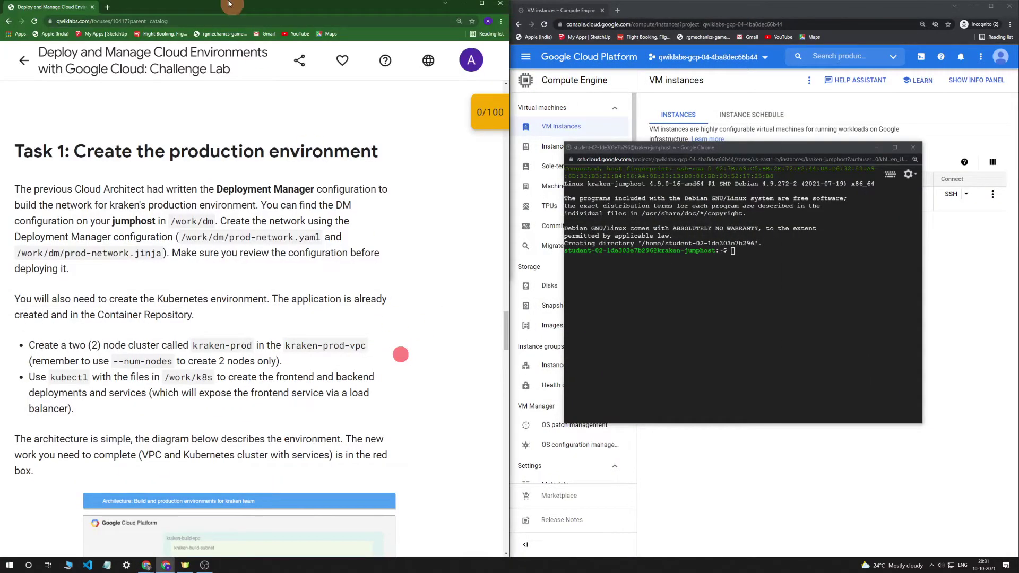
left_click_drag(229, 4, 2, 571)
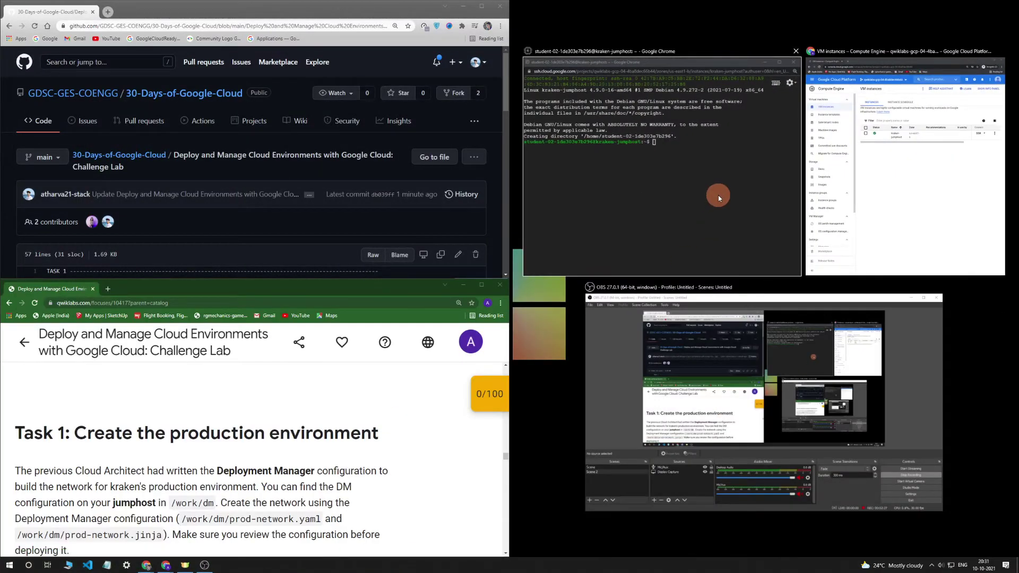
left_click(718, 195)
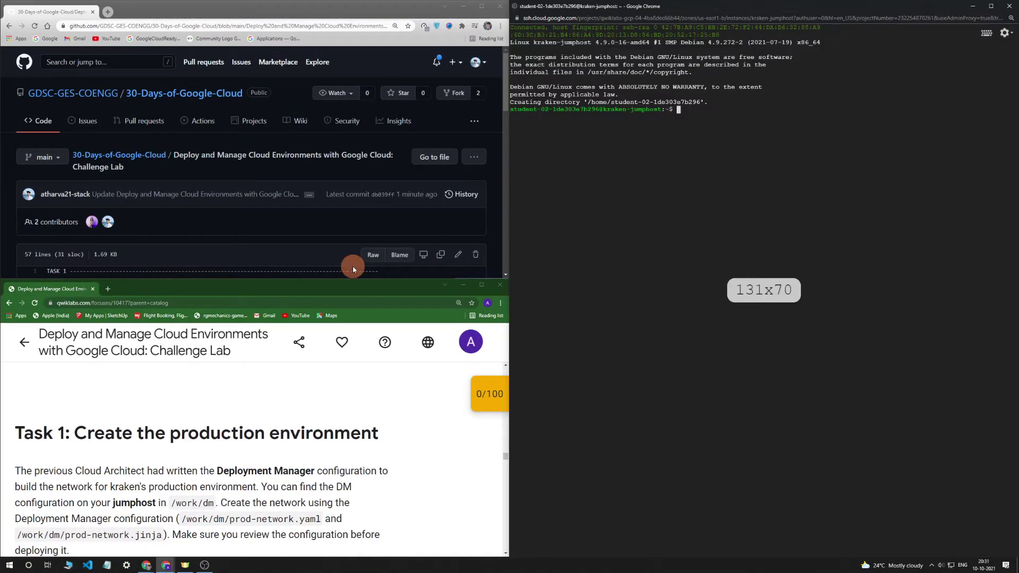
Copy the first two Task 1 commands from GitHub and run them over SSH: cd /work/dm and sed -i s/SET_REGION/us-east1/g prod-network.yaml.
scroll(310, 191, "down", 1)
scroll(309, 191, "down", 2)
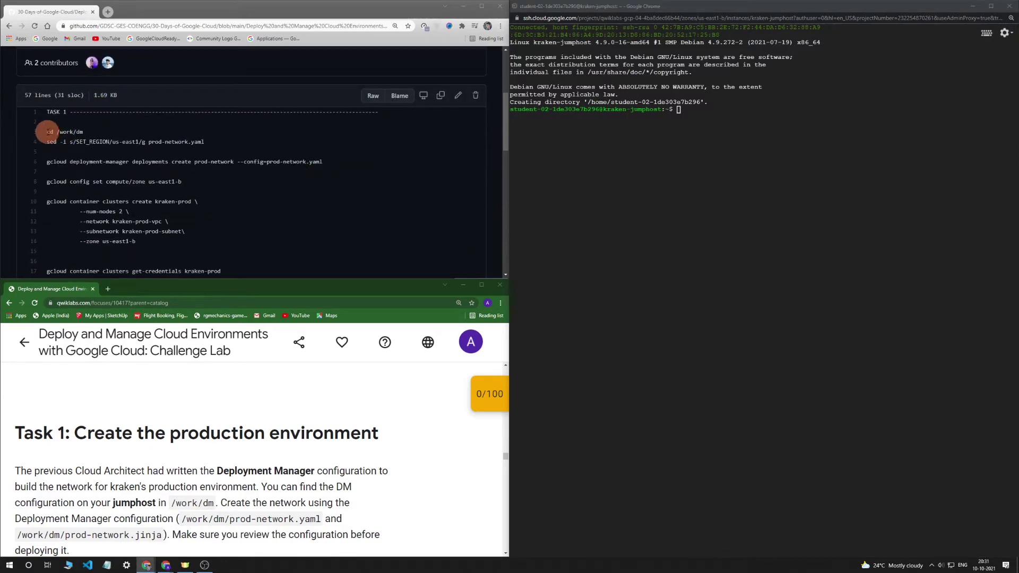
left_click_drag(46, 132, 268, 145)
key("ctrl+c")
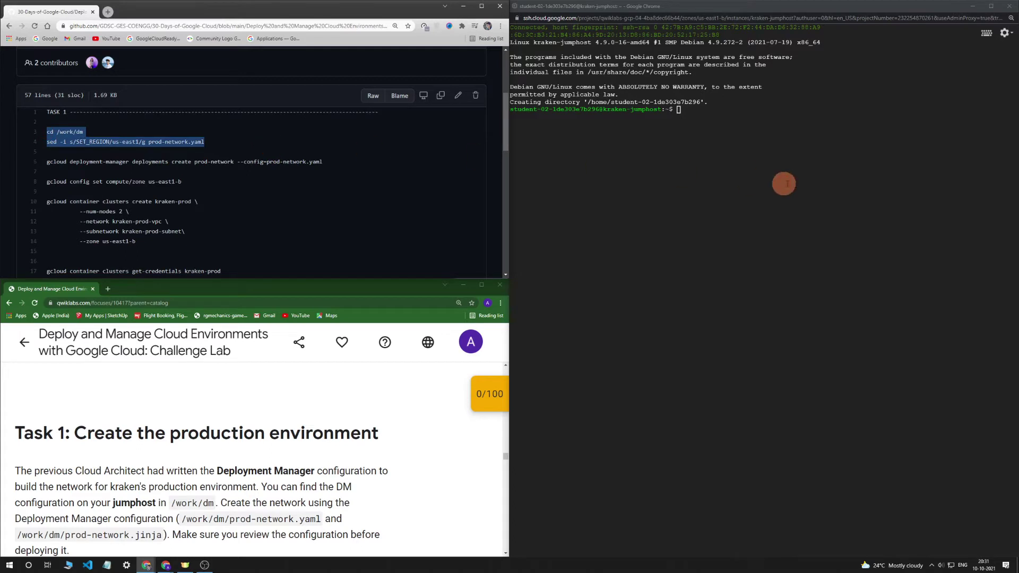
left_click(790, 183)
key("ctrl+v")
key("Return")
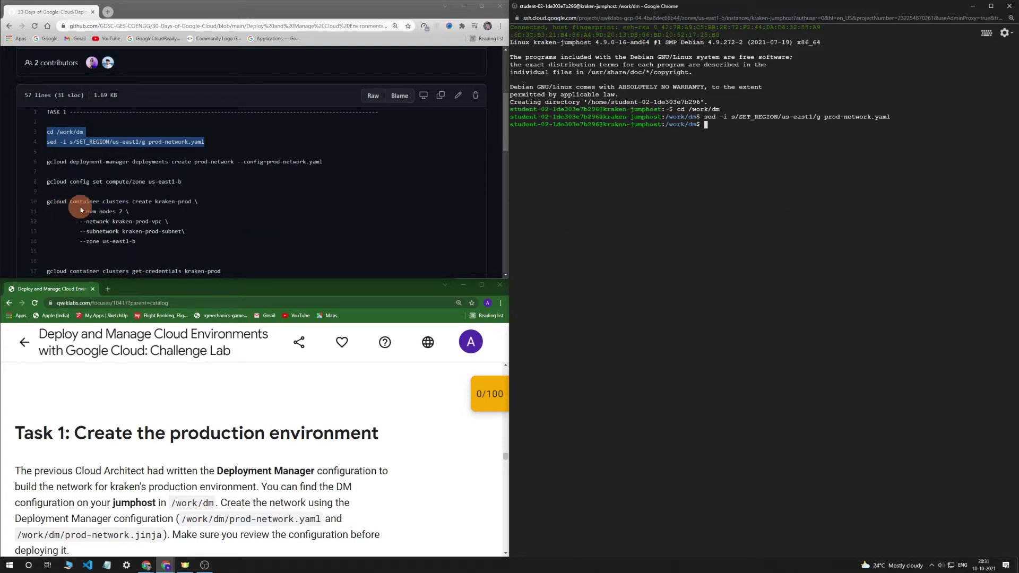
Undock the SSH window and run gcloud deployment-manager deployments create prod-network --config=prod-network.yaml in it, copied from GitHub.
left_click_drag(817, 3, 716, 97)
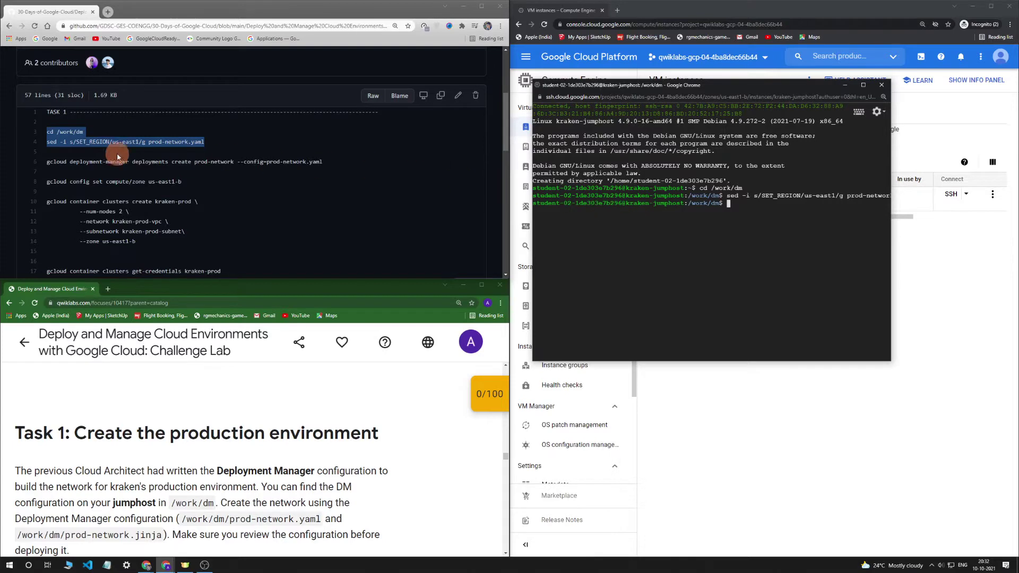
left_click(128, 174)
scroll(175, 169, "down", 1)
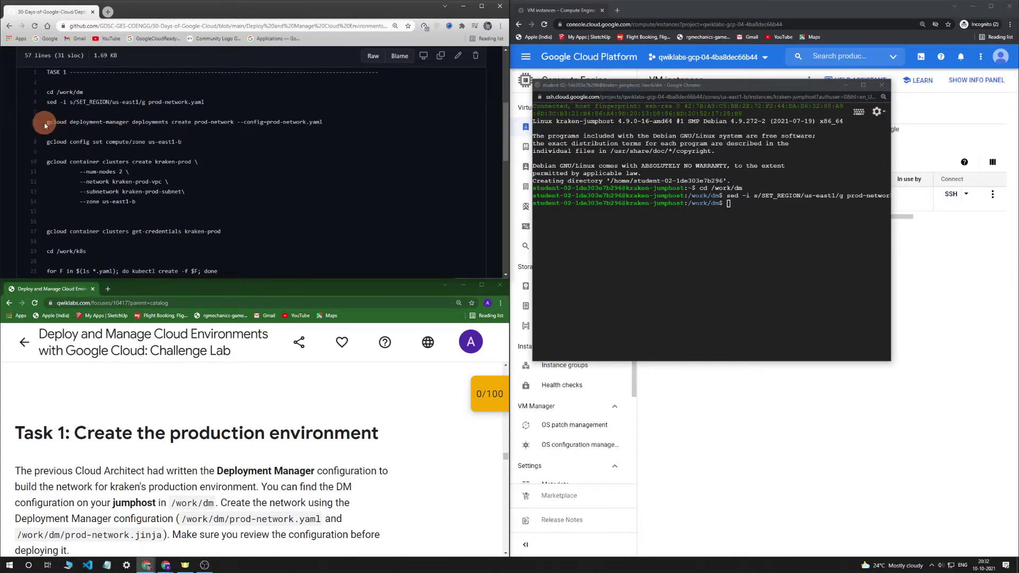
left_click_drag(48, 122, 322, 123)
left_click(860, 258)
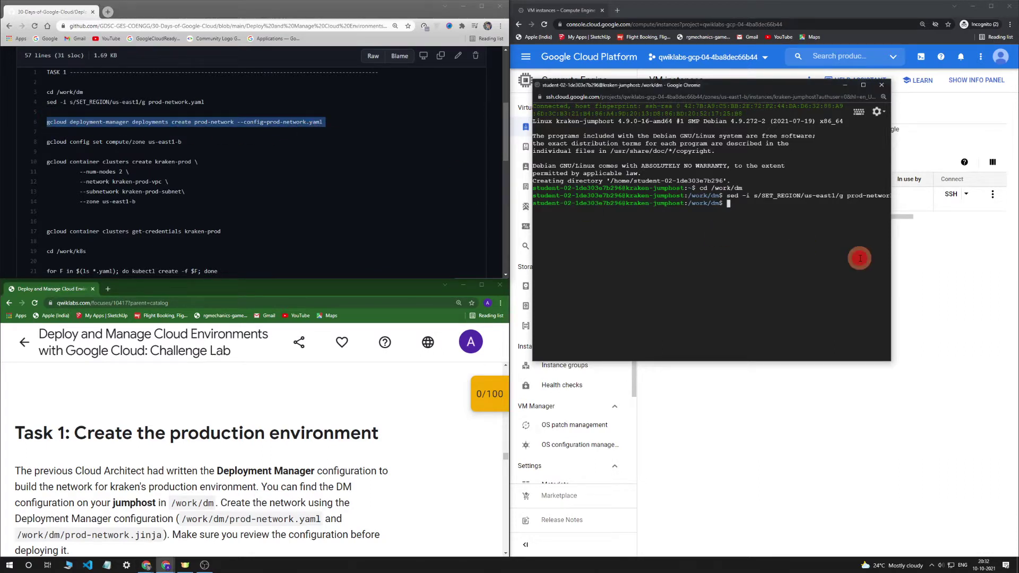
key("ctrl+v")
key("Return")
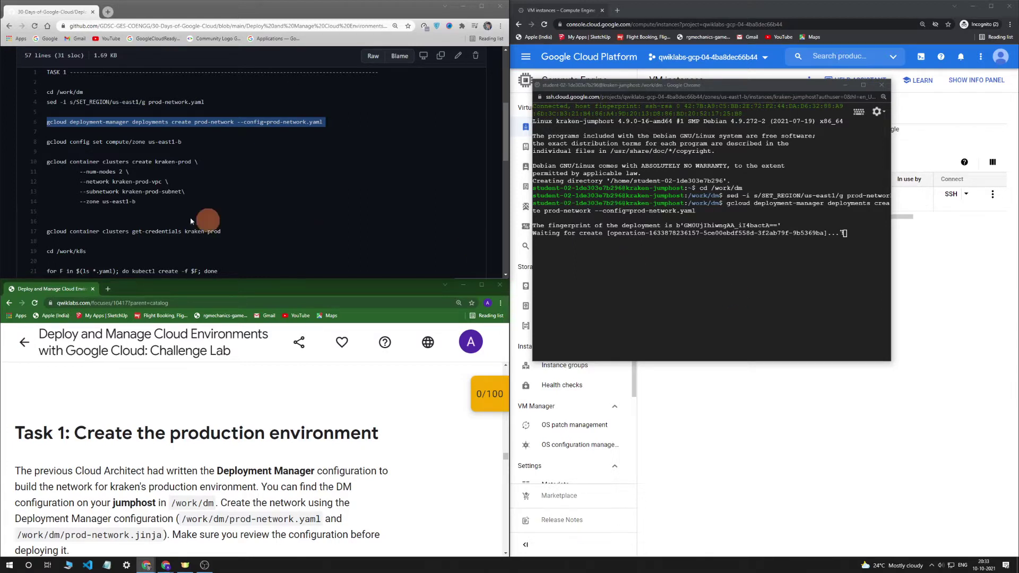
Enlarge the GitHub commands page to 150% with the Task 1 commands in view.
left_click(149, 211)
scroll(254, 219, "down", 1)
scroll(254, 217, "up", 1)
scroll(254, 218, "up", 1, "ctrl")
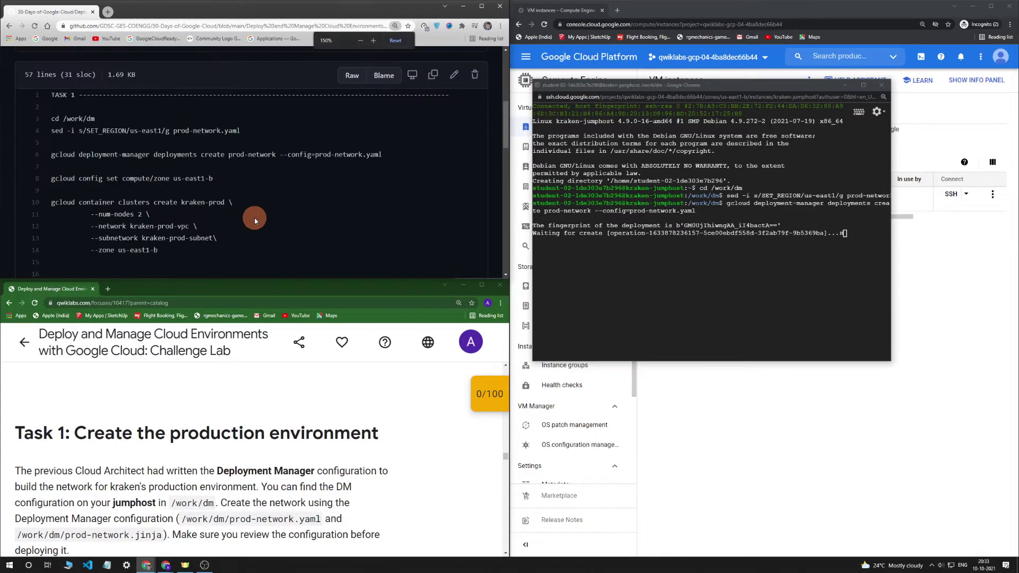
Bring the Task 1 cluster requirements into view in the lab instructions and move the SSH window to uncover the VM instances list.
scroll(326, 459, "up", 1, "ctrl")
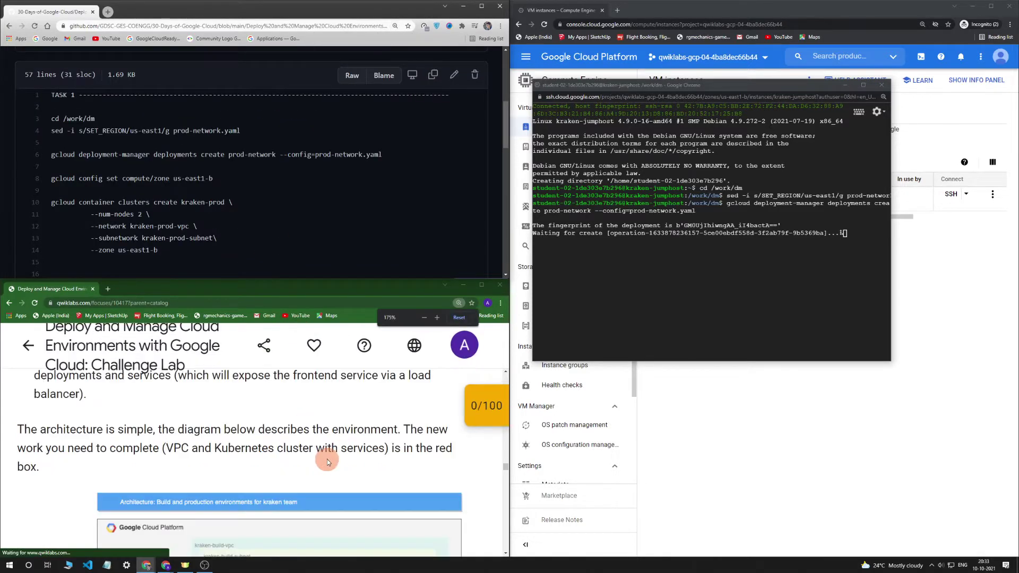
scroll(326, 457, "down", 1)
scroll(326, 457, "down", 1, "ctrl")
scroll(326, 458, "down", 1)
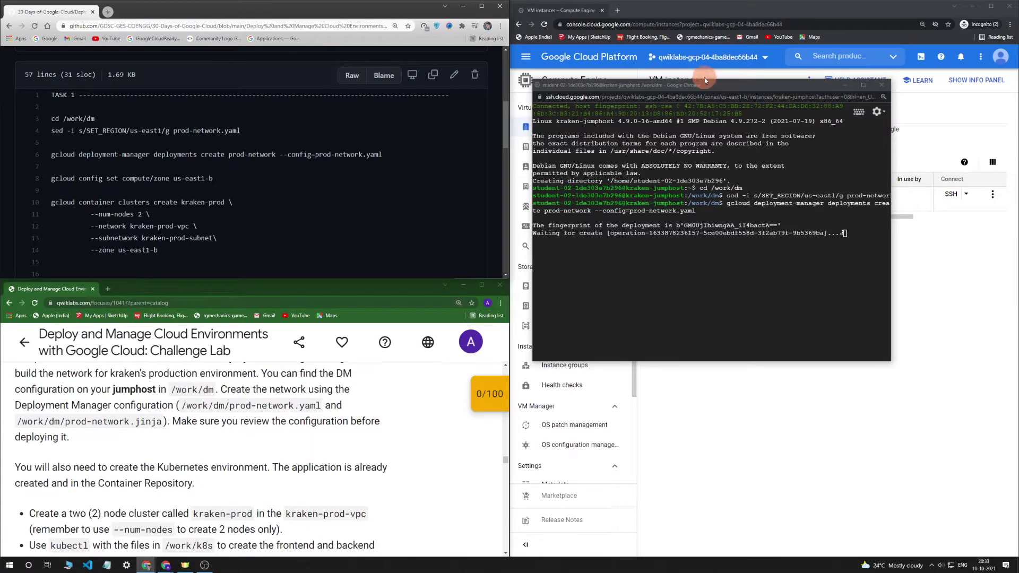
left_click_drag(706, 85, 701, 226)
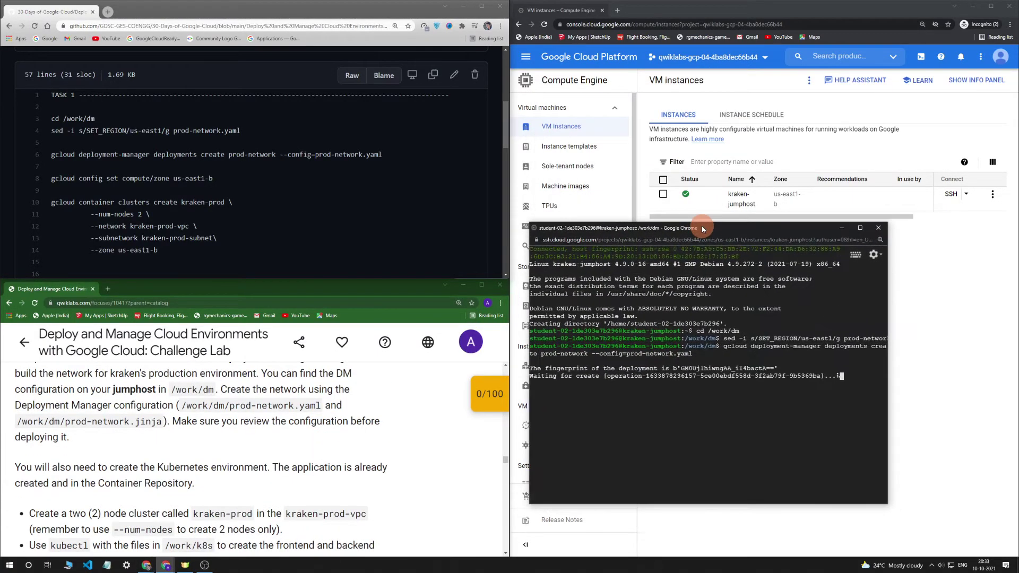
Run gcloud config set compute/zone us-east1-b in the jumphost's SSH session, copied from the GitHub Task 1 commands.
left_click(738, 241)
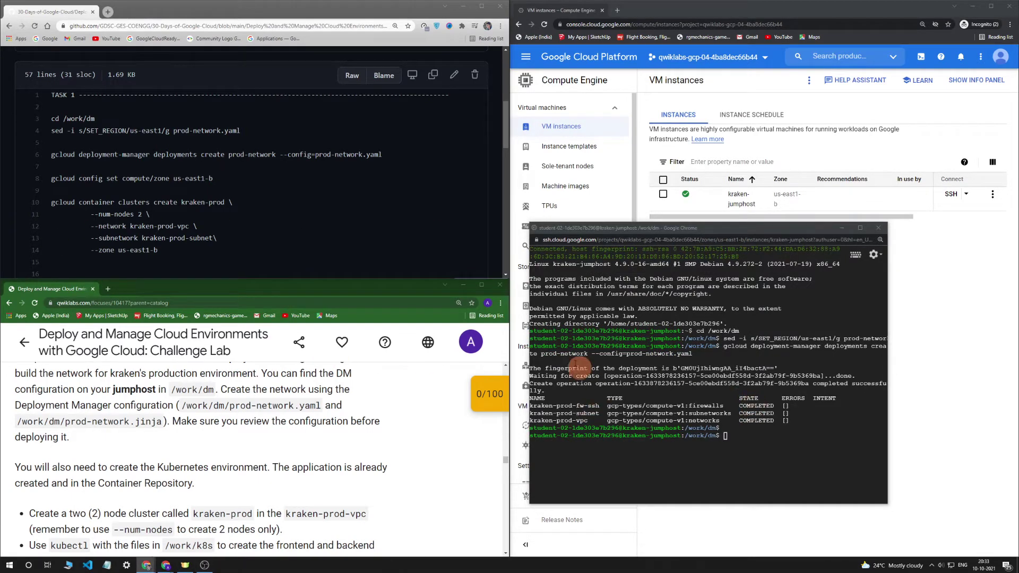
left_click(135, 174)
scroll(97, 166, "up", 1)
scroll(113, 207, "down", 1)
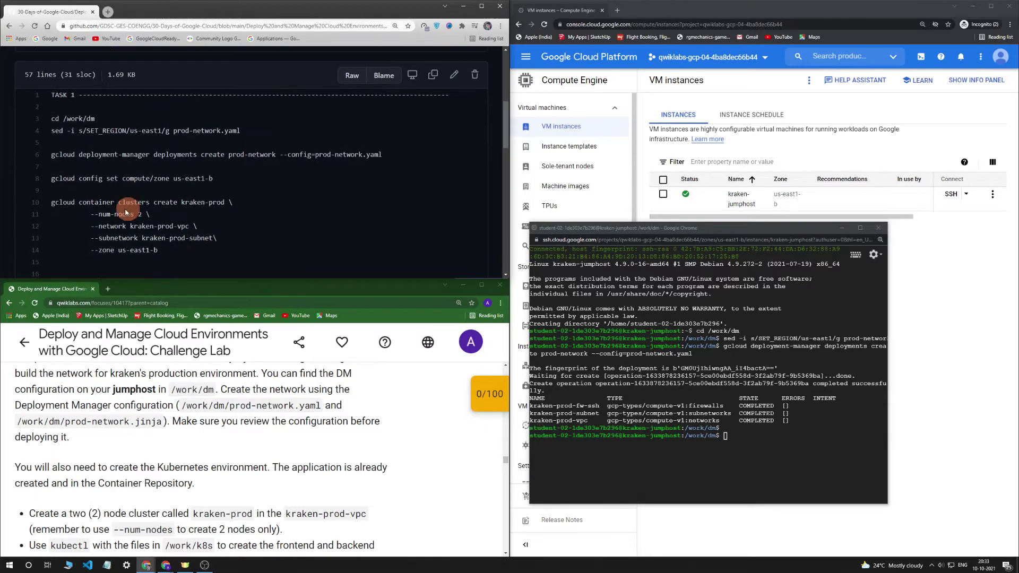
left_click(51, 182)
left_click_drag(51, 182, 220, 179)
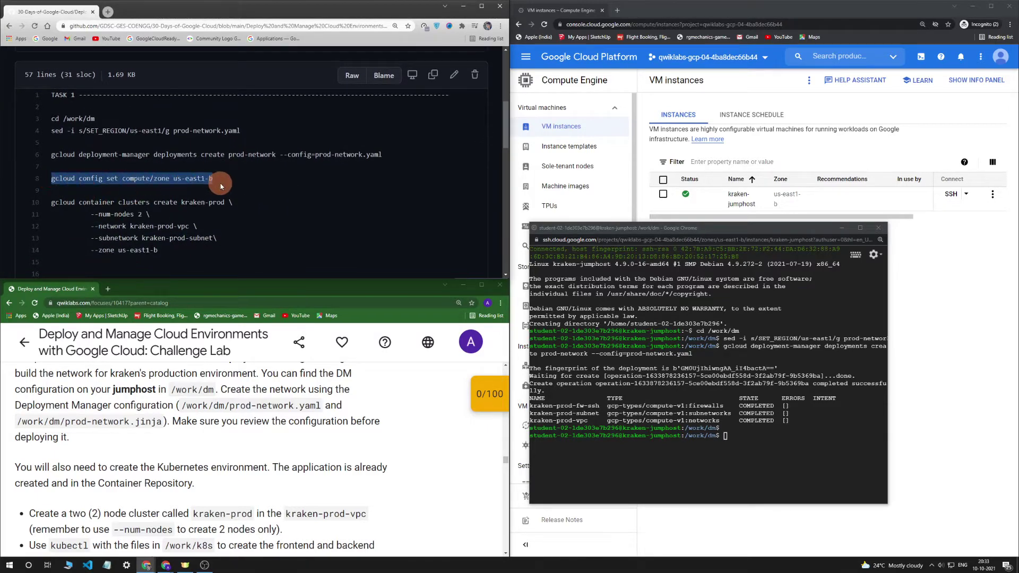
left_click(684, 418)
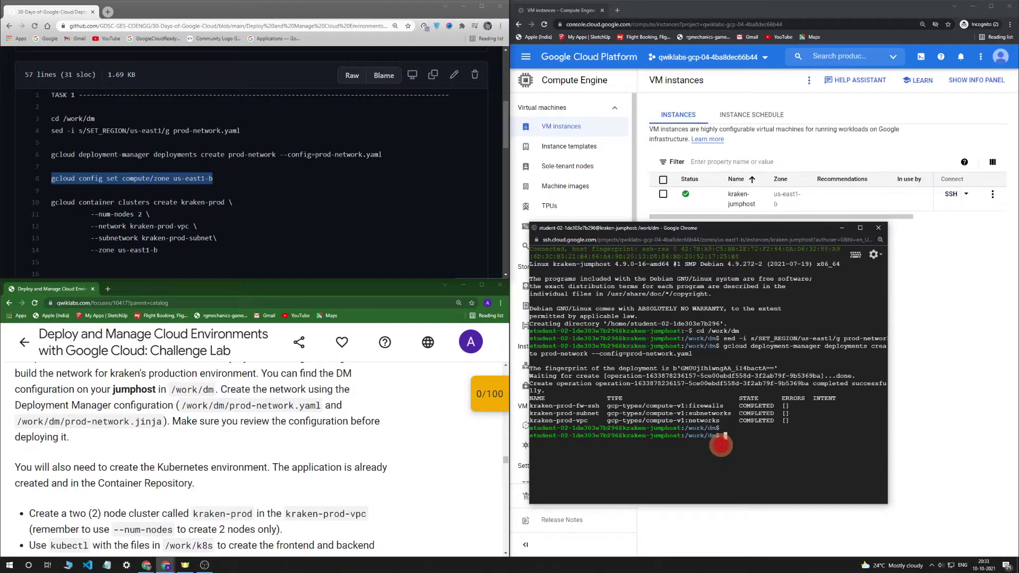
right_click(721, 446)
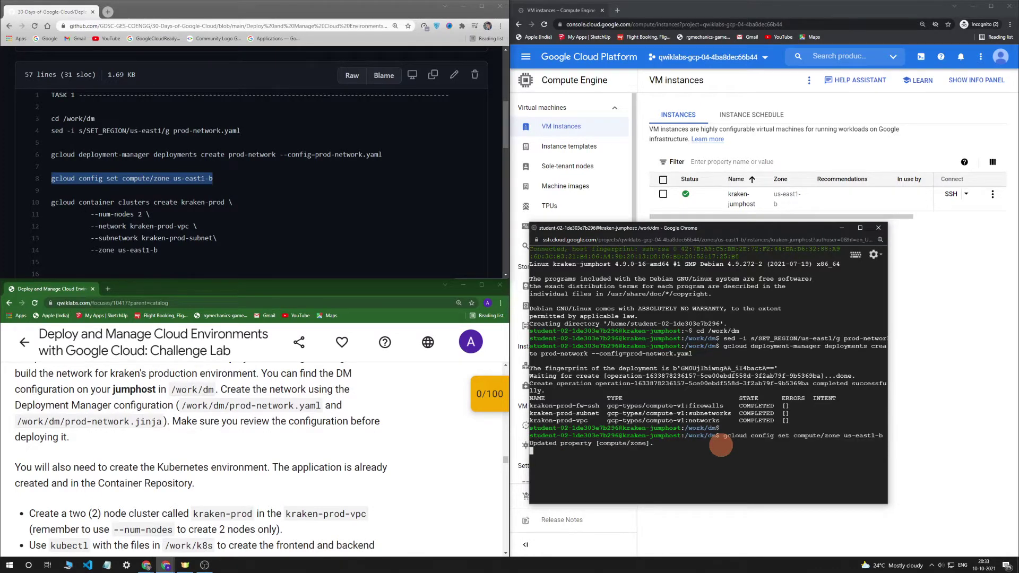
Copy the kraken-prod cluster creation command from GitHub and run it over SSH with 2 nodes, kraken-prod-vpc, kraken-prod-subnet and zone us-east1-b.
left_click(434, 351)
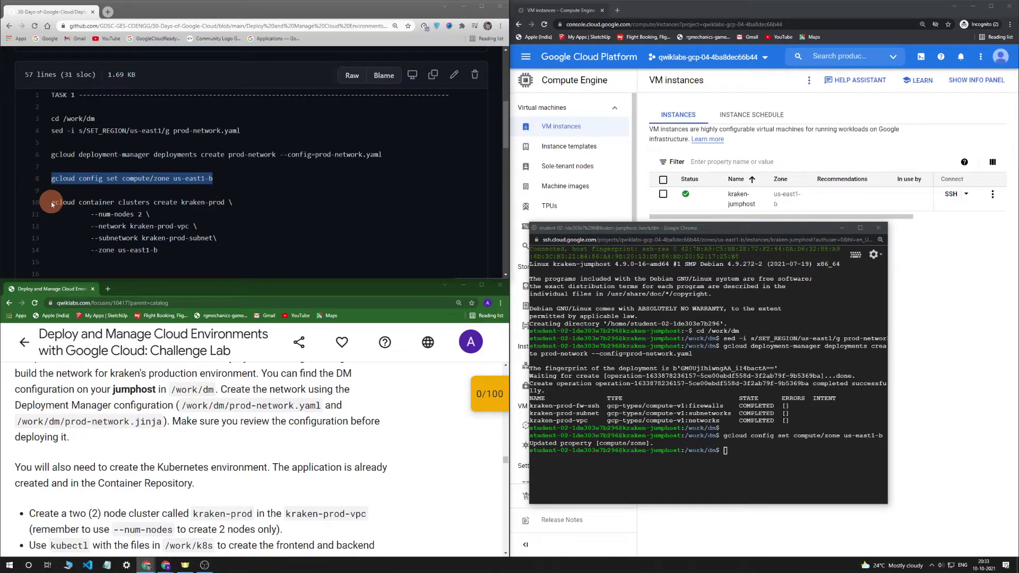
left_click_drag(51, 202, 174, 246)
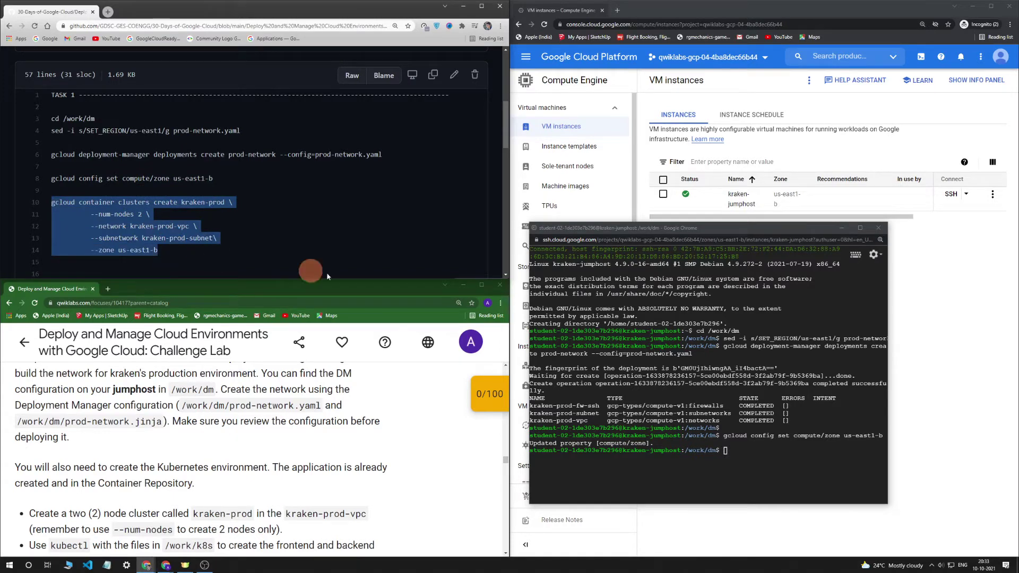
left_click(747, 468)
key("ctrl+v")
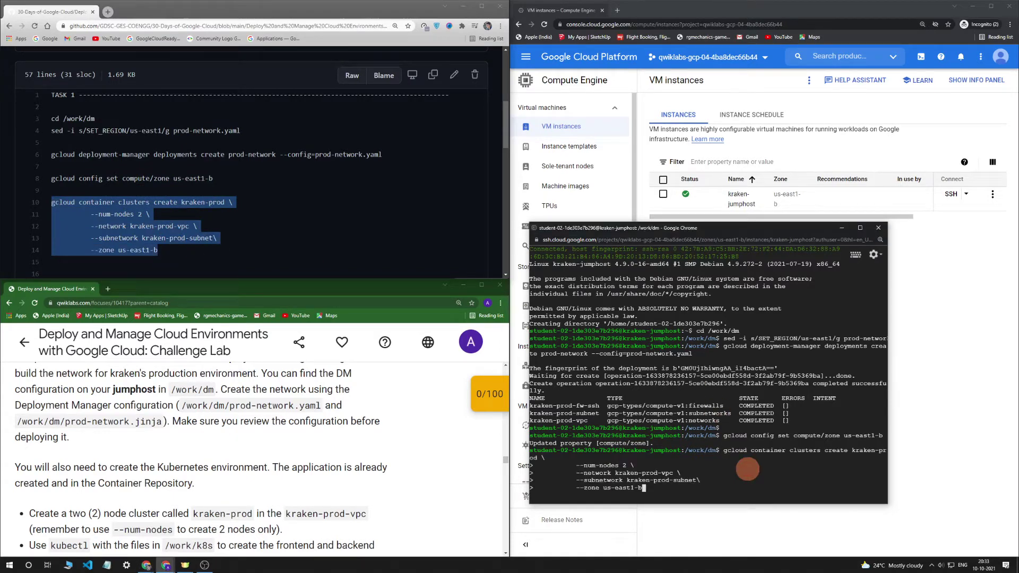
key("Return")
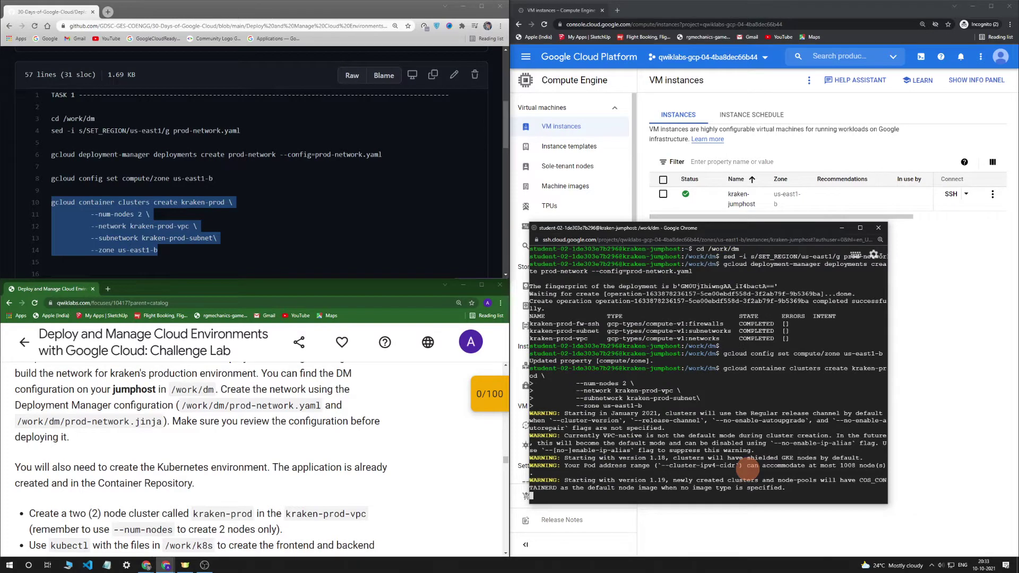
Copy gcloud container clusters get-credentials kraken-prod from GitHub and run it over SSH once the cluster creation has finished.
scroll(323, 186, "down", 3)
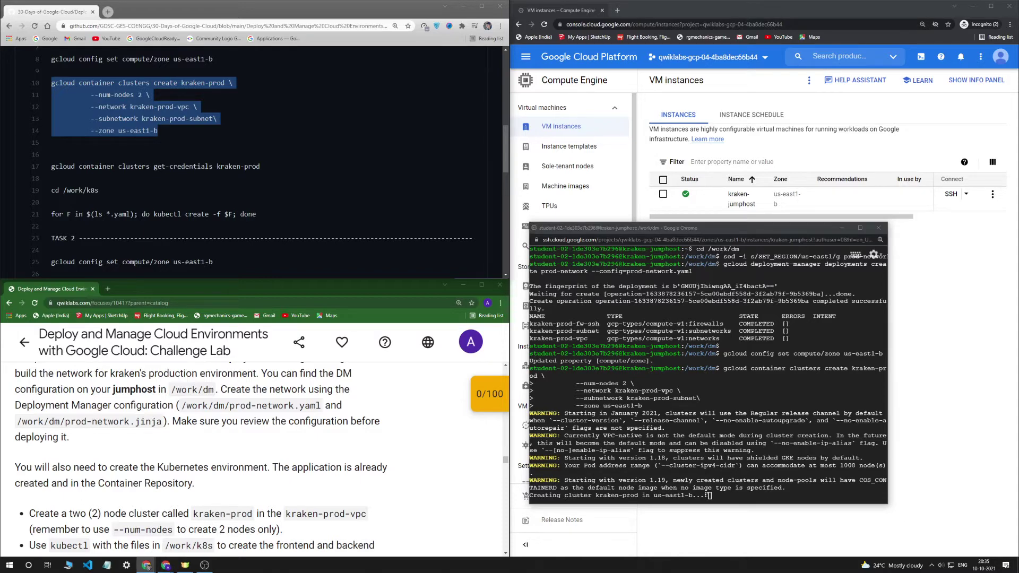
left_click_drag(260, 166, 52, 160)
key("ctrl+c")
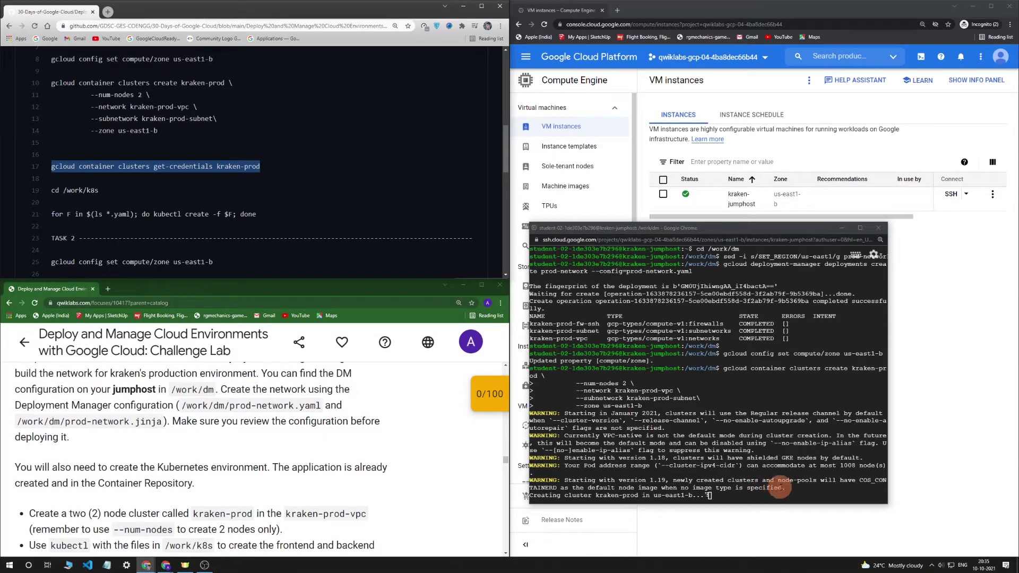
left_click(820, 490)
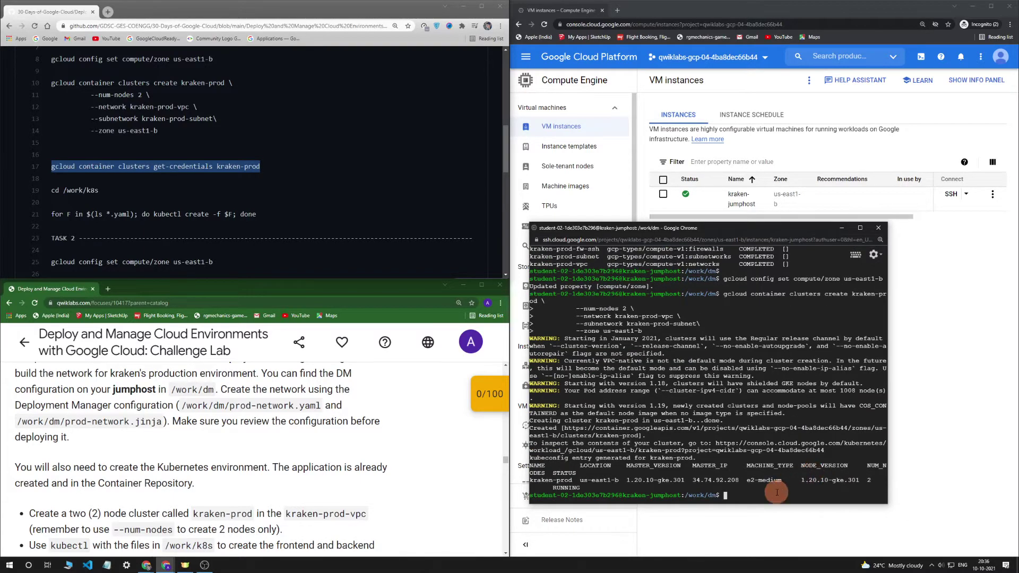
key("ctrl+v")
key("Return")
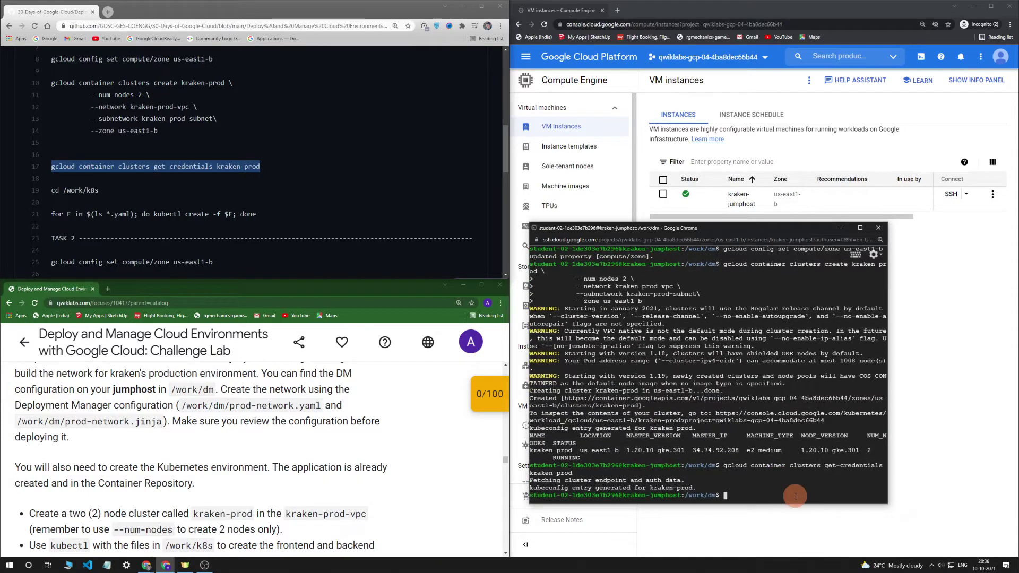
Change the SSH session's directory with cd /work/k8s, copied from the GitHub commands.
left_click_drag(95, 200, 41, 196)
key("ctrl+c")
left_click(749, 477)
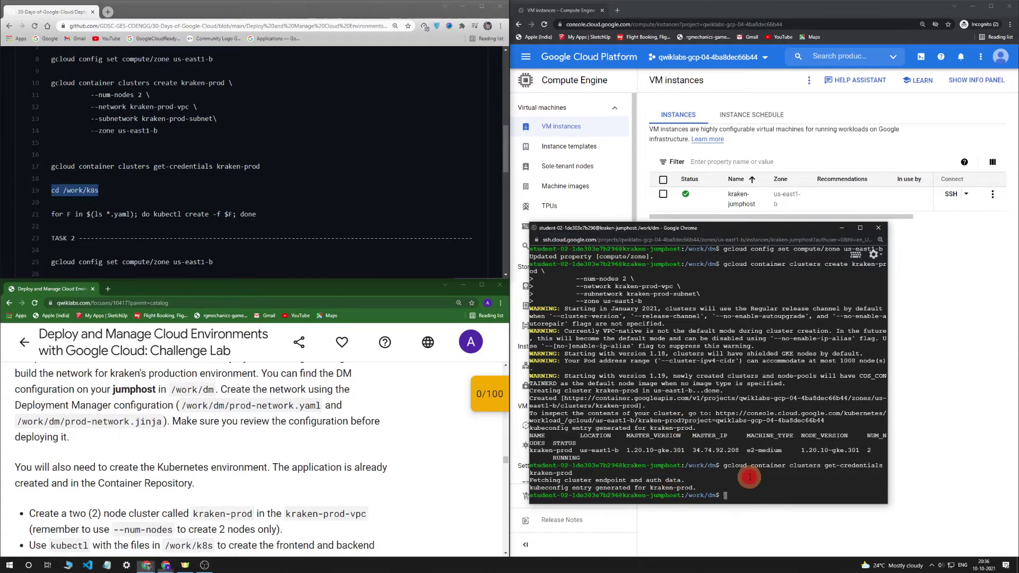
key("ctrl+v")
key("Return")
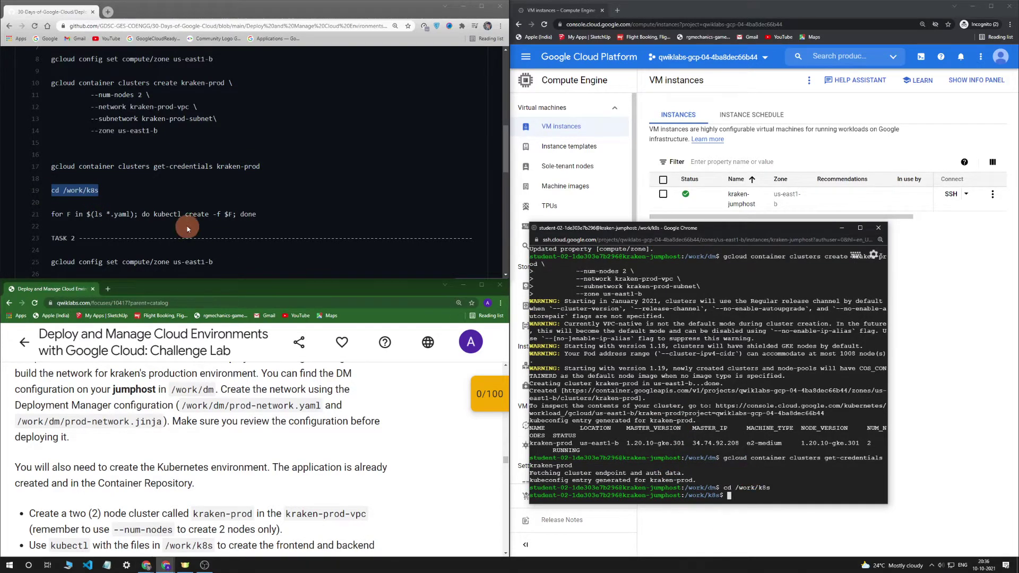
Create the frontend and backend deployments and services over SSH with for F in $(ls *.yaml); do kubectl create -f $F; done, copied from GitHub.
left_click_drag(260, 215, 52, 214)
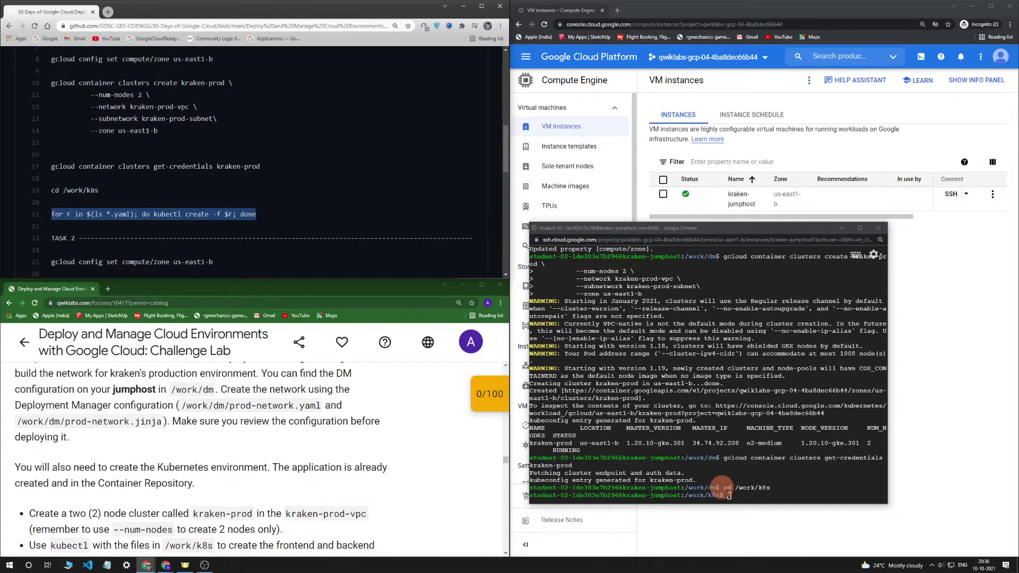
left_click(769, 473)
key("ctrl+v")
key("Return")
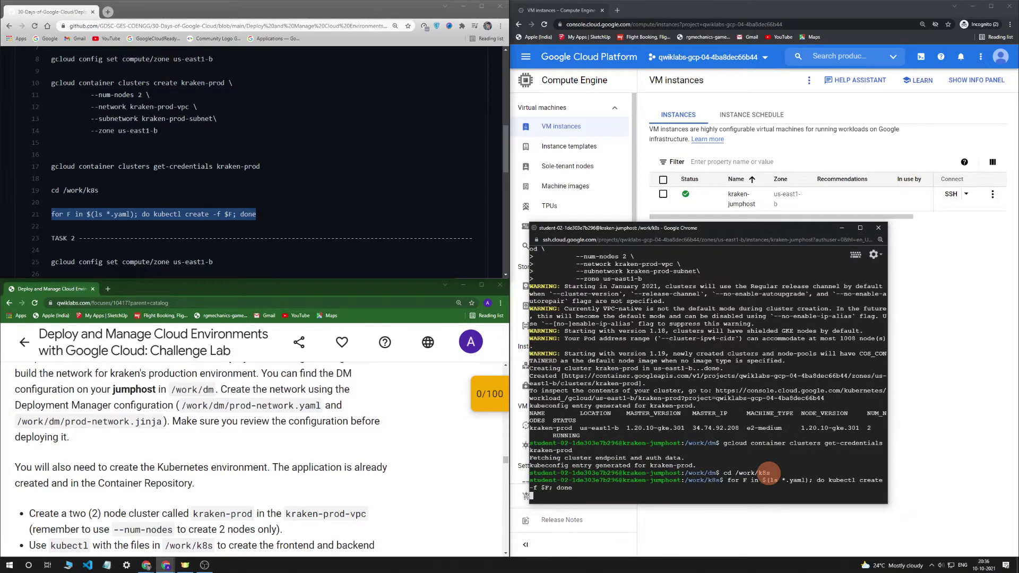
Check the lab's progress for Create the Production Environment in the checkpoints list, and collapse the list.
left_click(148, 565)
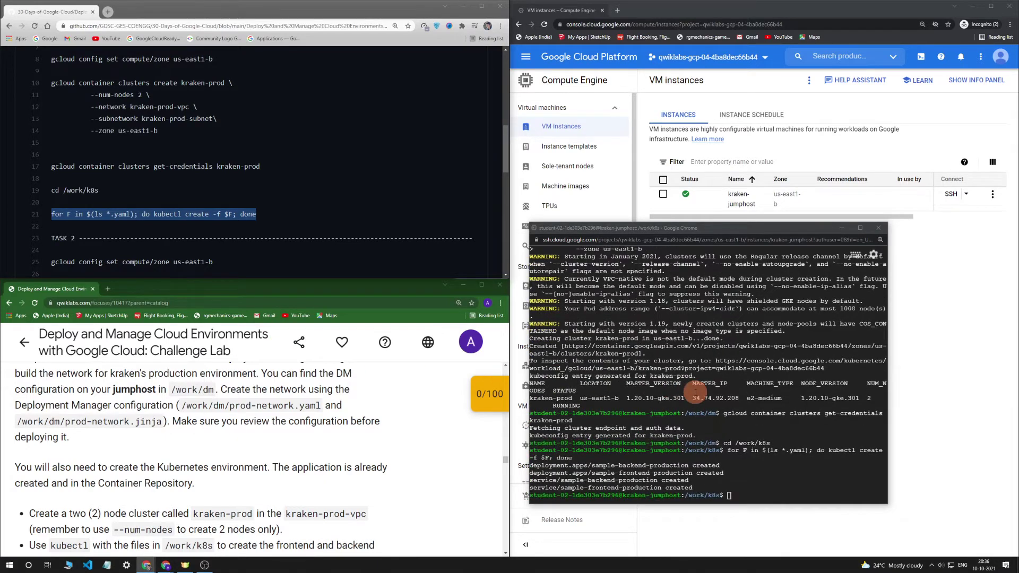
left_click(487, 403)
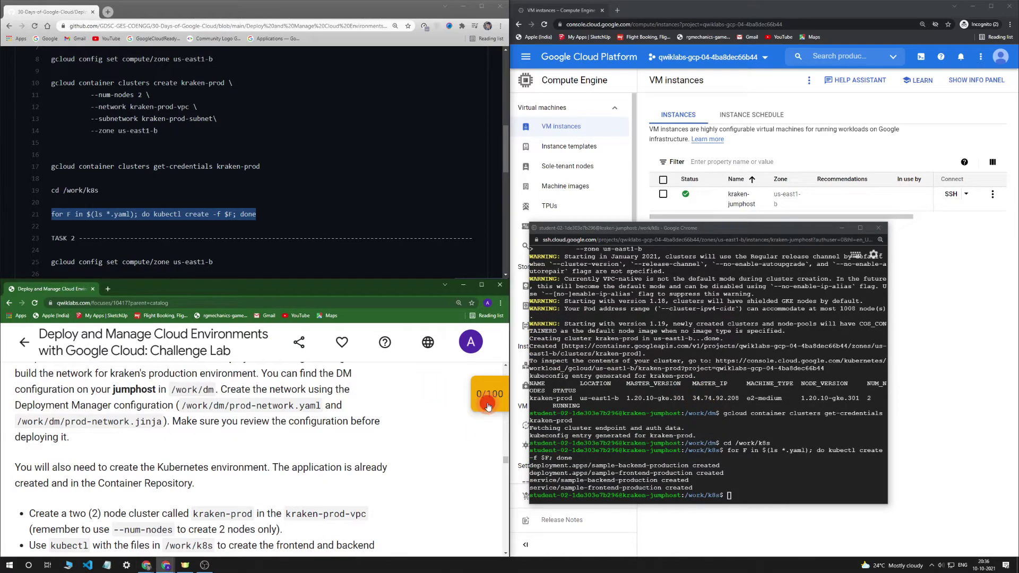
left_click(424, 435)
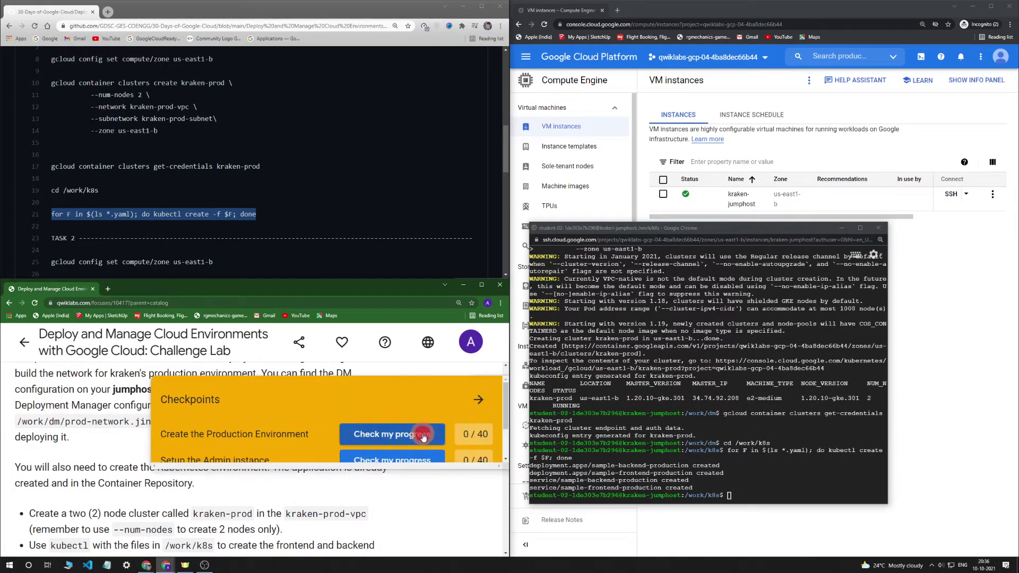
left_click(477, 403)
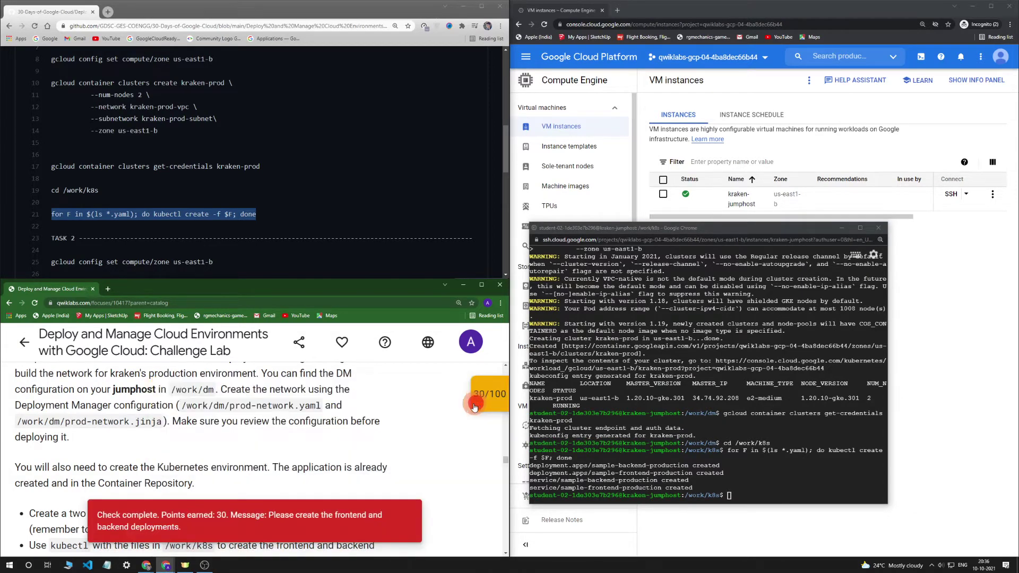
left_click(478, 404)
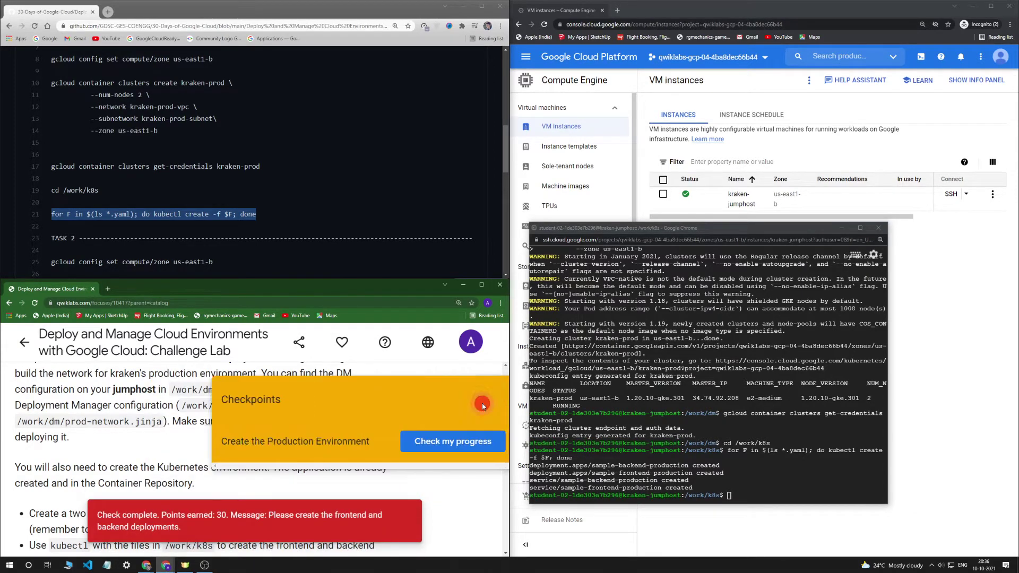
left_click(475, 406)
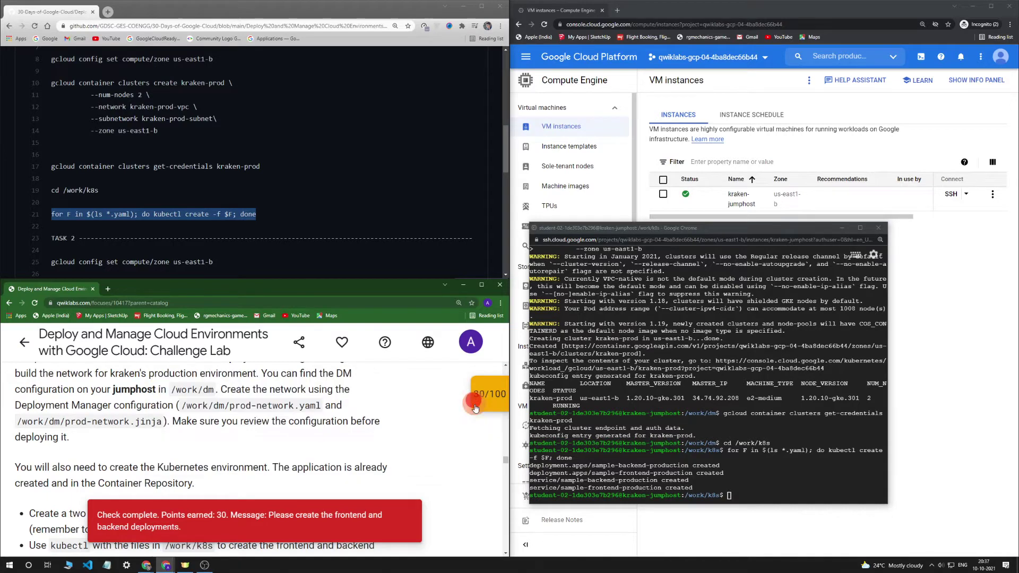
Raise the lab instructions window over the GitHub page and run the Create the Production Environment check at the end of Task 1.
left_click(406, 514)
scroll(437, 424, "down", 1)
scroll(437, 424, "down", 5)
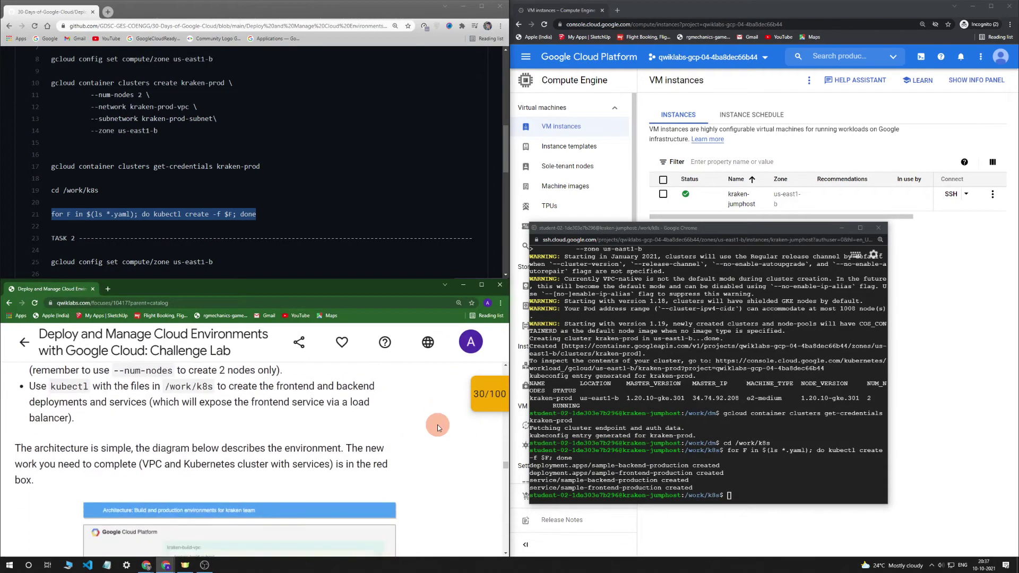
scroll(437, 424, "down", 1)
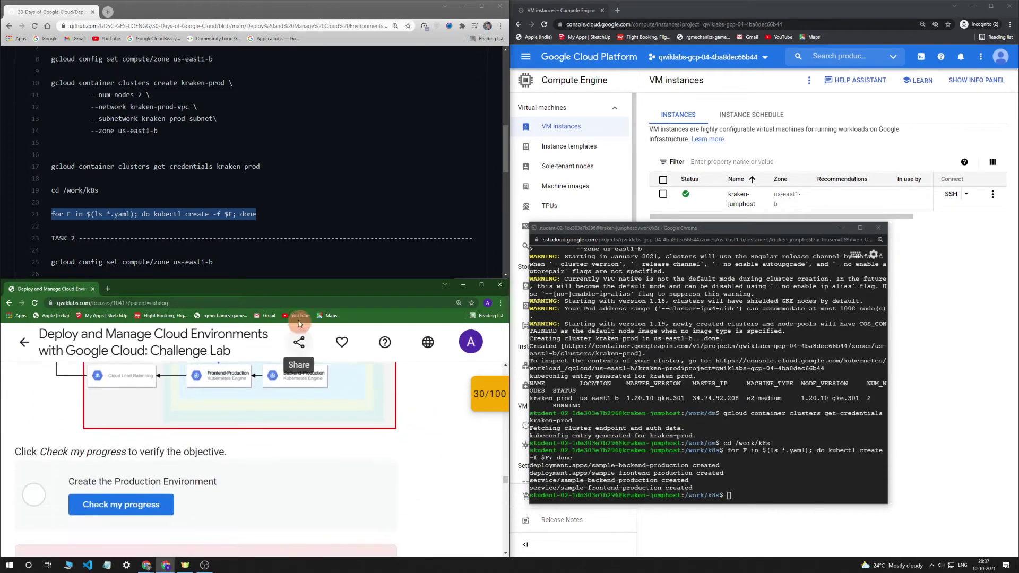
left_click_drag(278, 281, 280, 172)
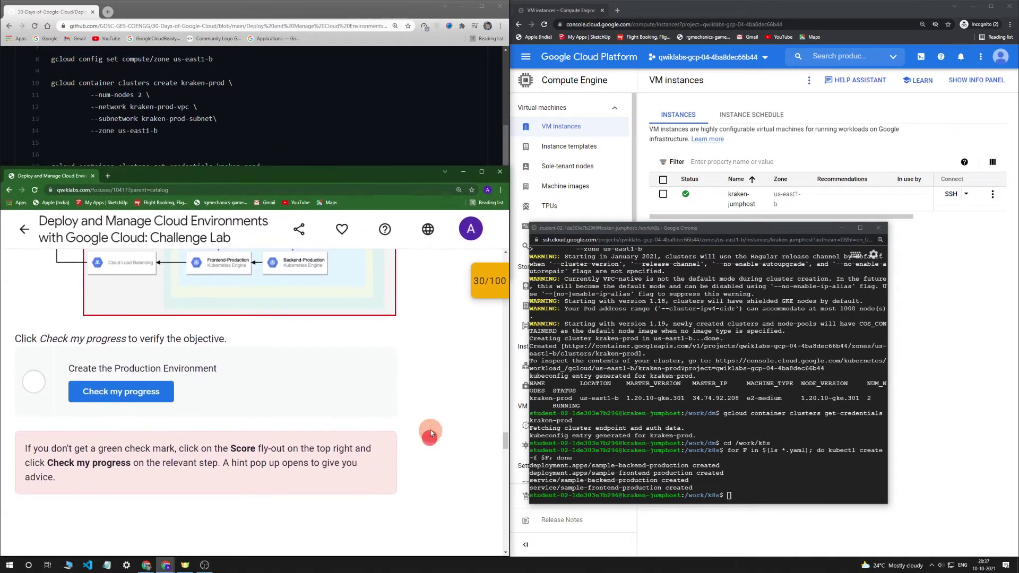
left_click_drag(340, 174, 333, 129)
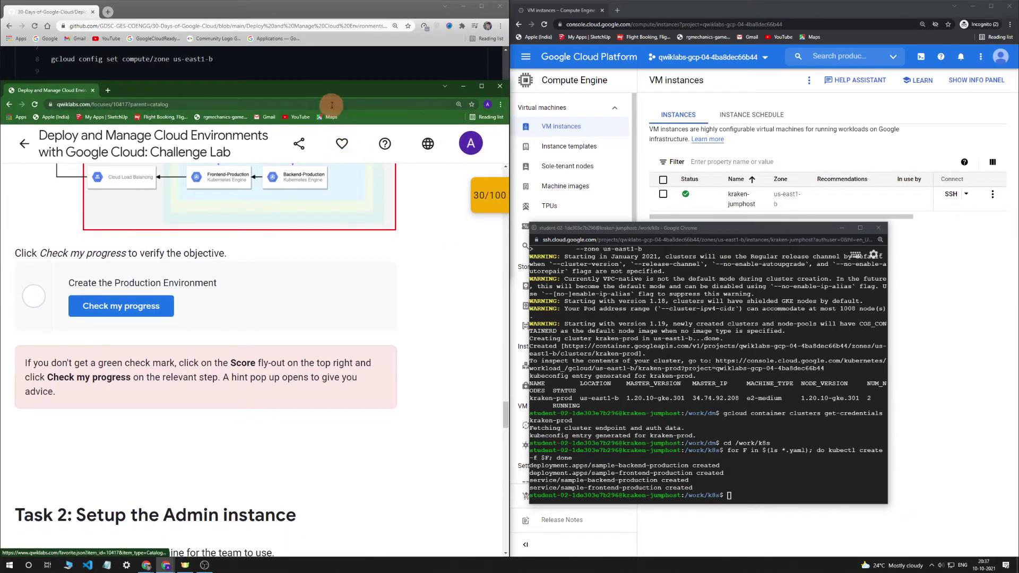
left_click(148, 313)
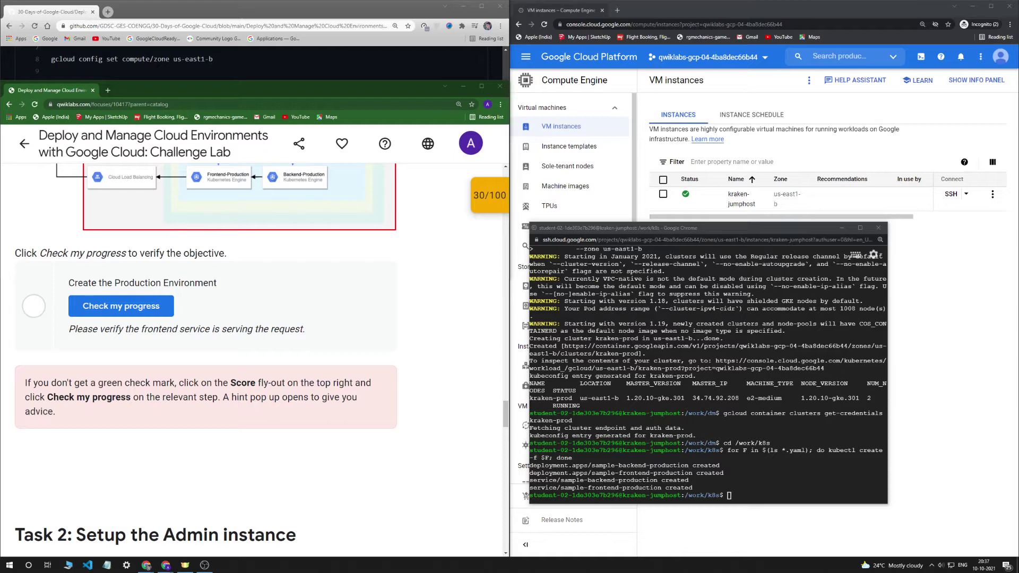
Minimize Task Manager after opening it, and run the Task 1 production environment check again.
key("ctrl+shift+Escape")
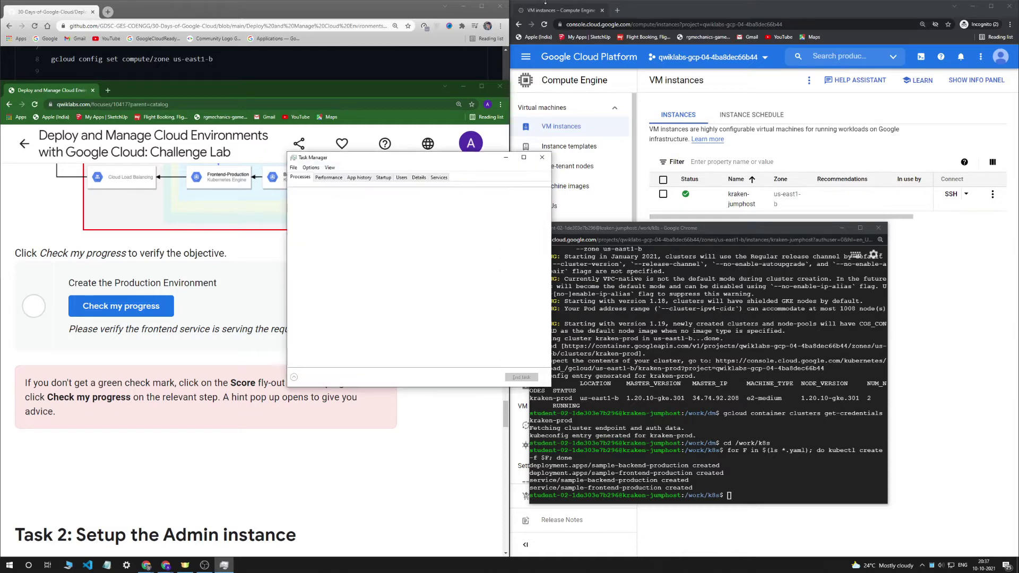
left_click(506, 157)
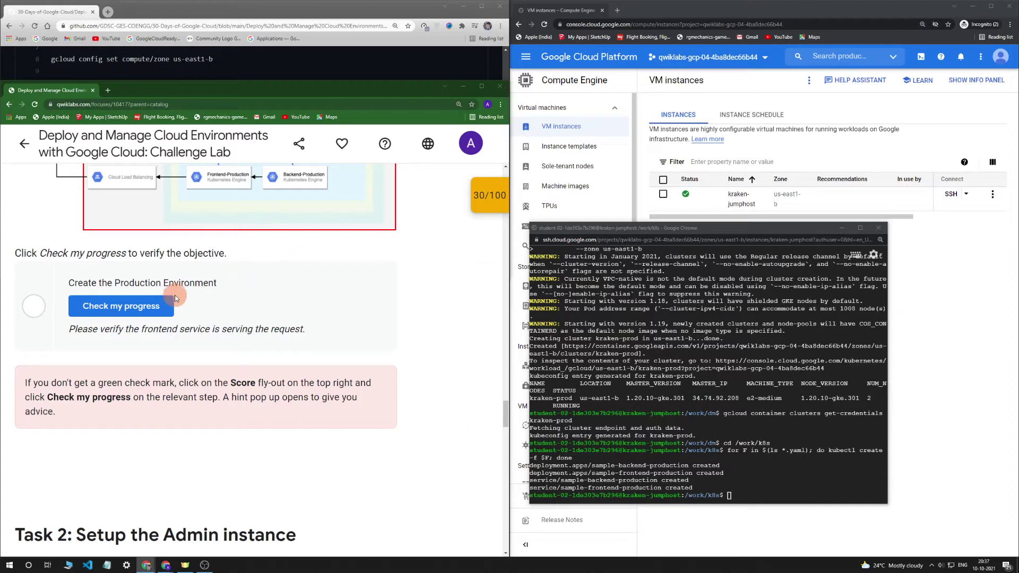
left_click(164, 306)
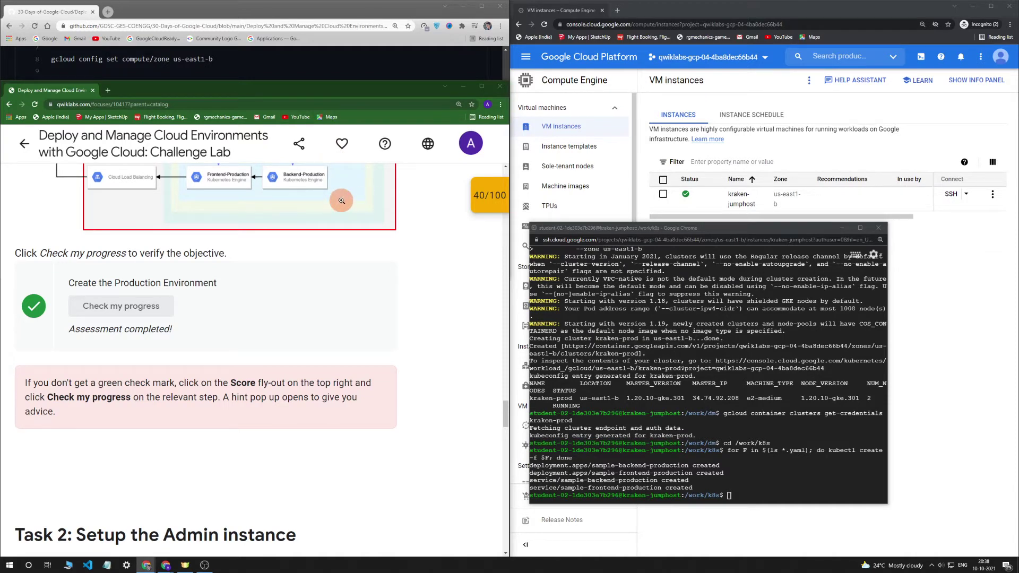
Return the lab instructions window to its place below GitHub and float the SSH window so the VM instances list is uncovered.
left_click_drag(261, 87, 11, 549)
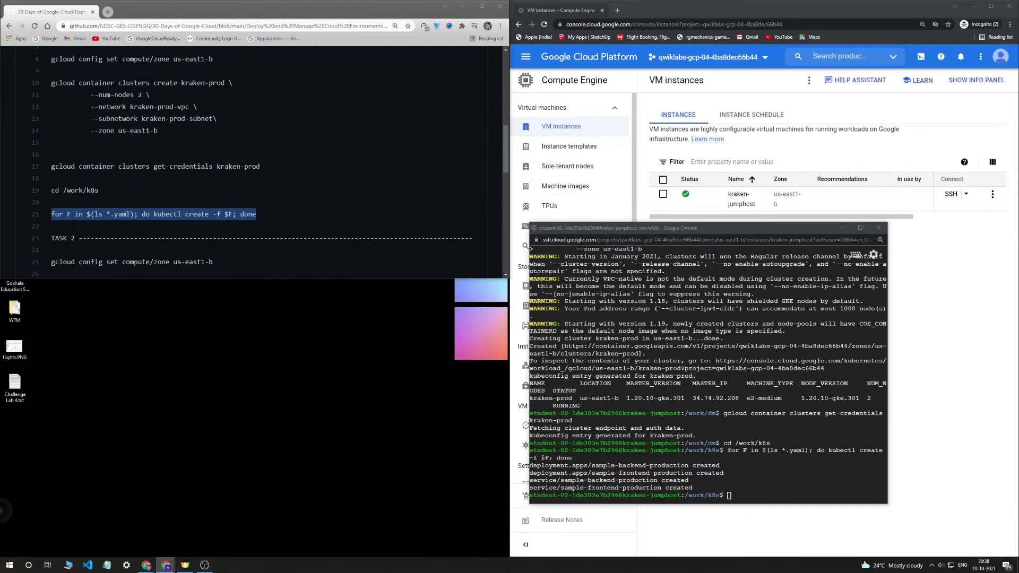
left_click(865, 223)
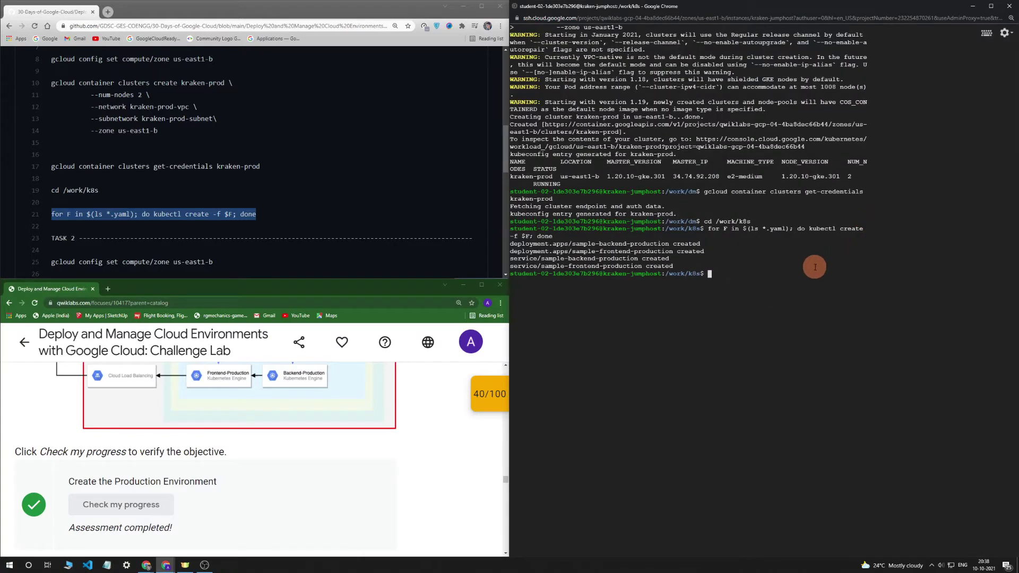
left_click(147, 566)
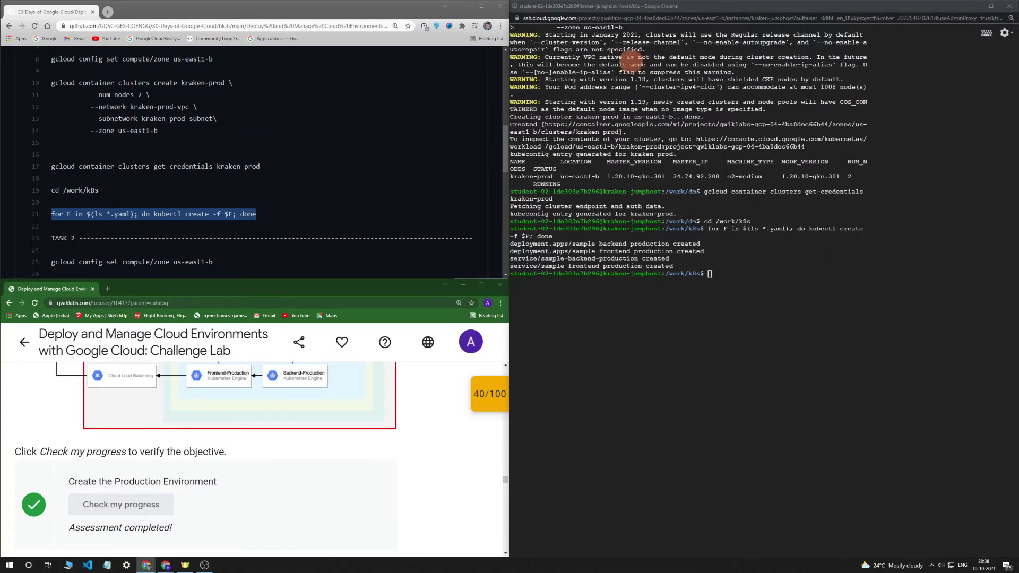
left_click_drag(699, 8, 771, 225)
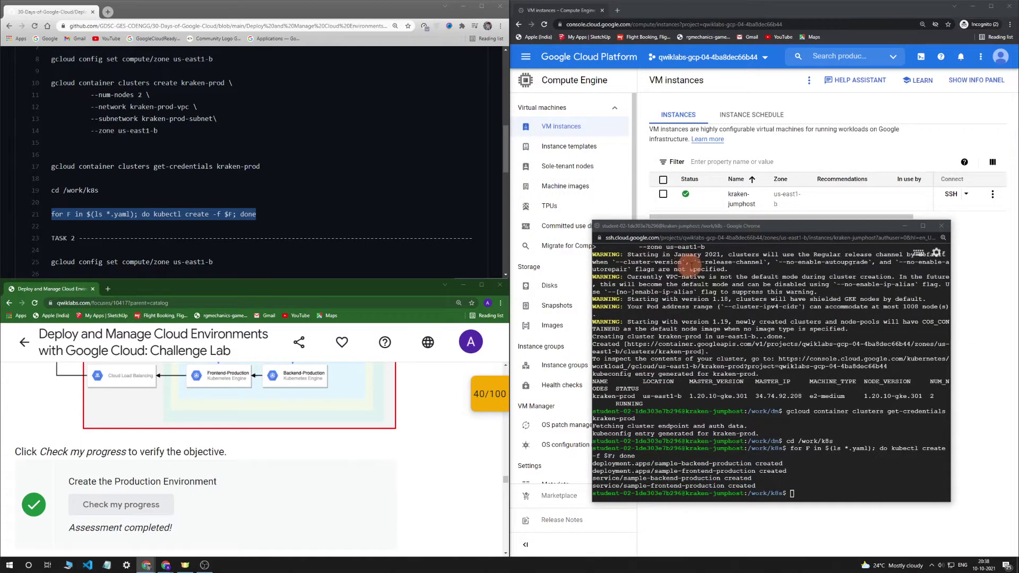
Copy the Task 2 zone command from the GitHub file and run it in the jumphost SSH session to set compute/zone to us-east1-b.
left_click_drag(721, 226, 689, 229)
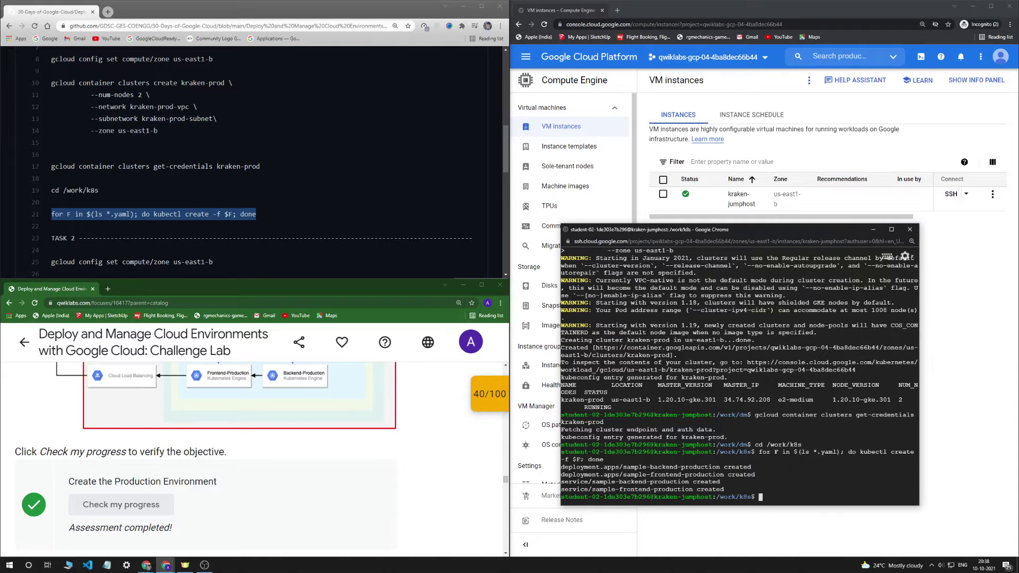
left_click(316, 187)
scroll(315, 187, "down", 2)
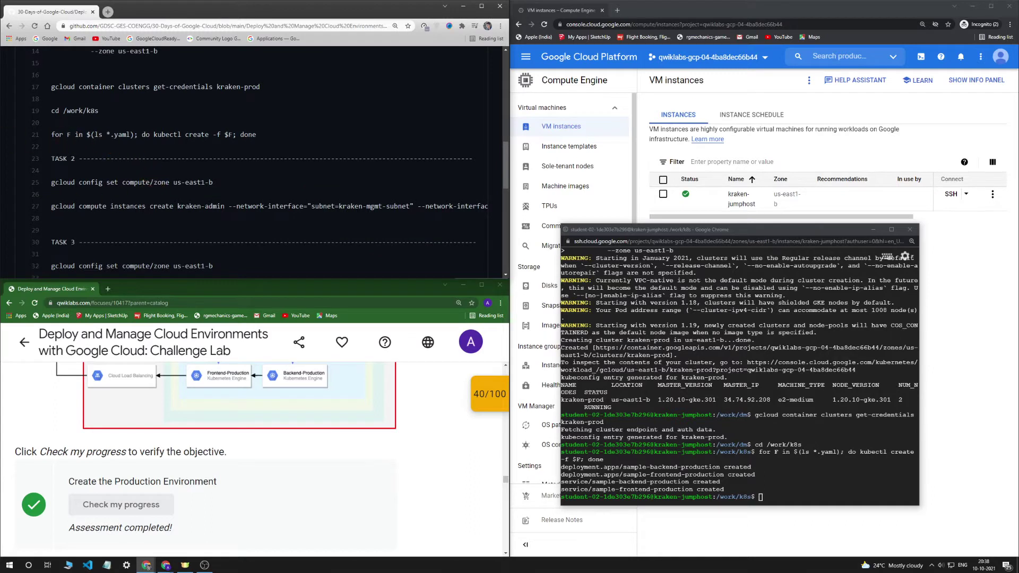
left_click(229, 184)
left_click_drag(229, 184, 46, 182)
key("ctrl+c")
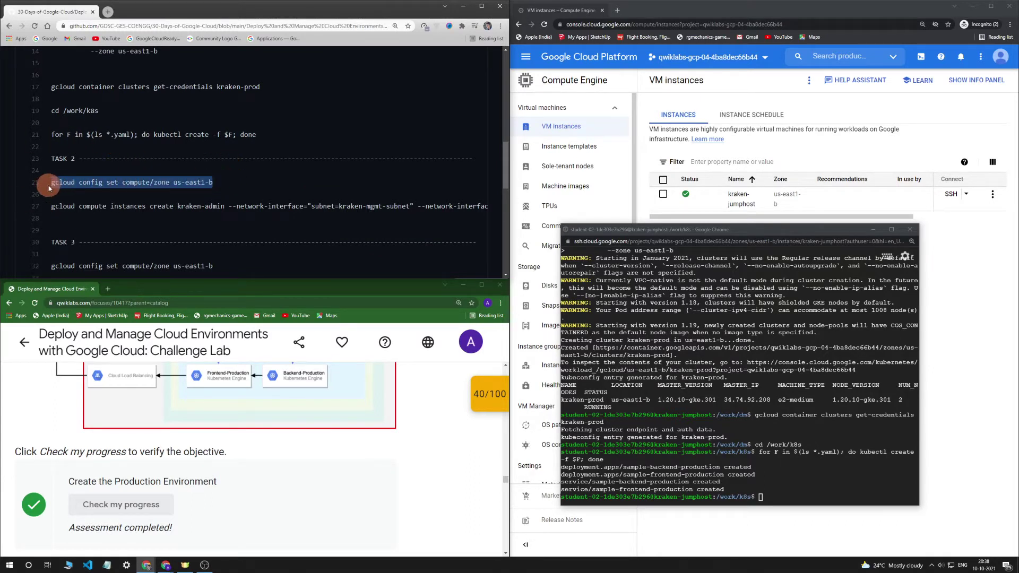
left_click(786, 489)
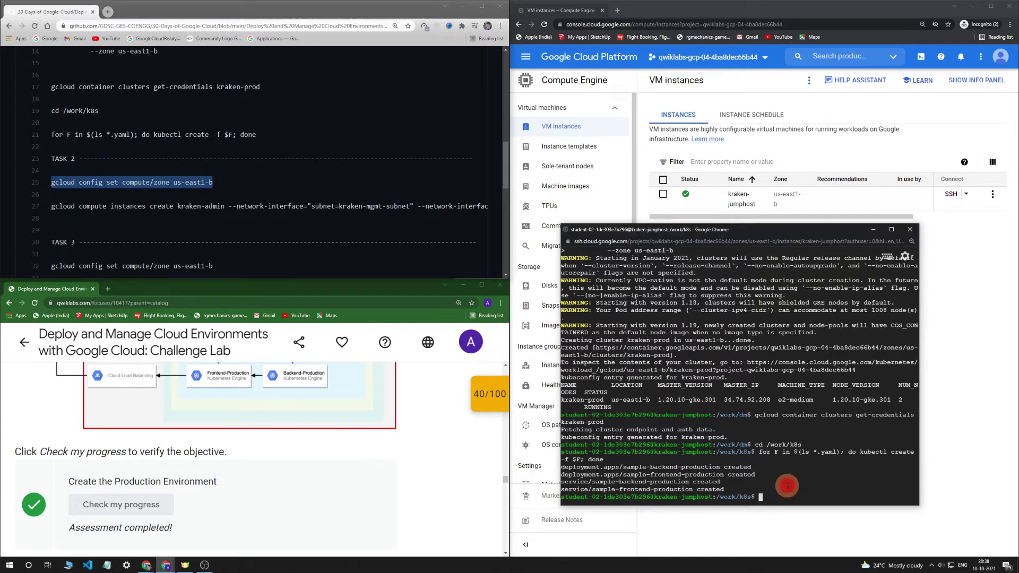
right_click(785, 488)
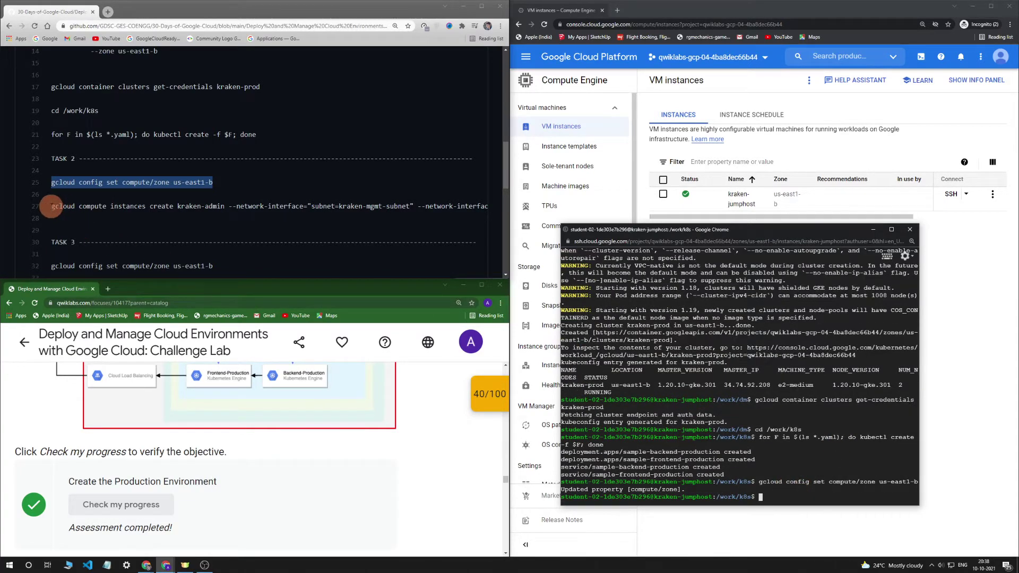
Create the kraken-admin instance from the jumphost using the Task 2 command, with network interfaces in kraken-mgmt-subnet and kraken-prod-subnet.
left_click_drag(48, 206, 479, 210)
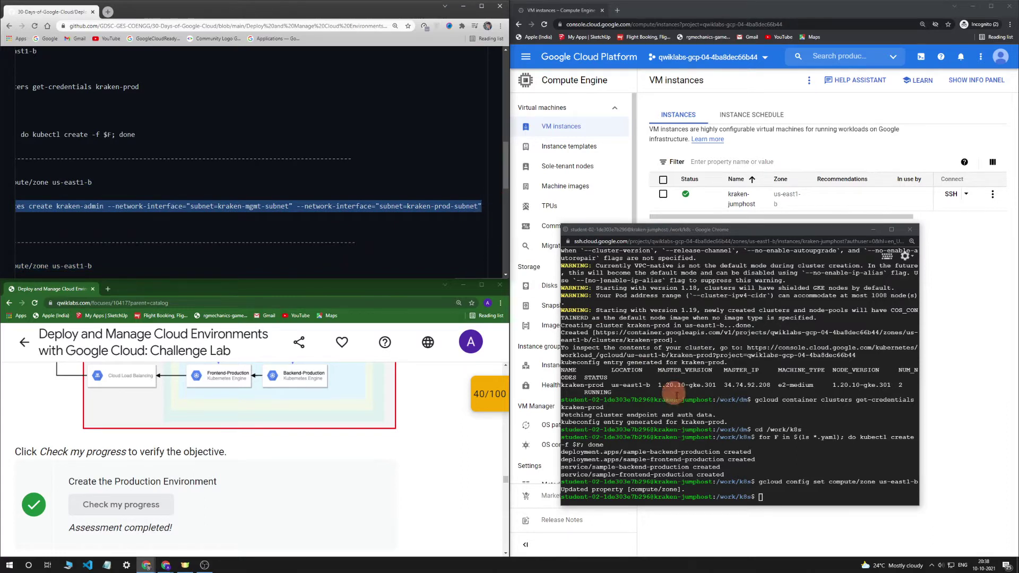
left_click(799, 493)
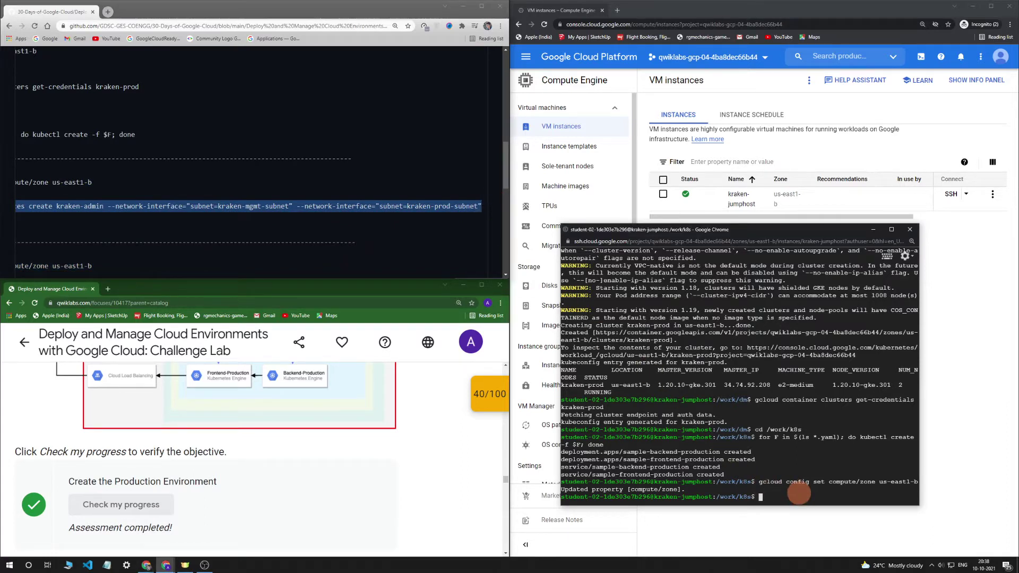
type("gcloud compute instances create kraken-admin --network-interface=\"subnet=kraken-mgmt-subnet\" --network-interface=\"subnet=kraken-prod-subnet\"")
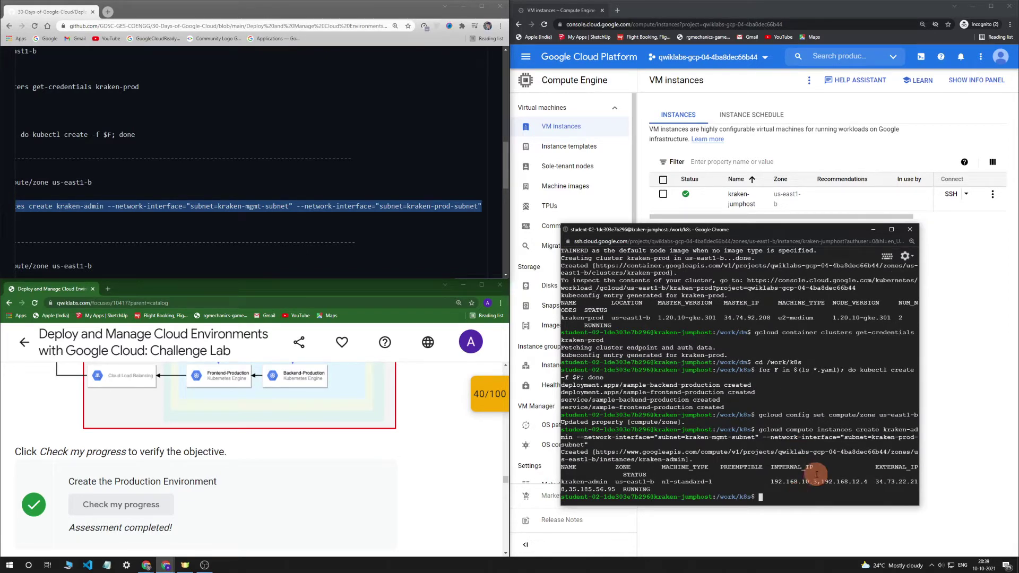
Look through the GitHub command file from Task 1 to the AT THE VERY END section for what follows Task 2.
left_click(204, 223)
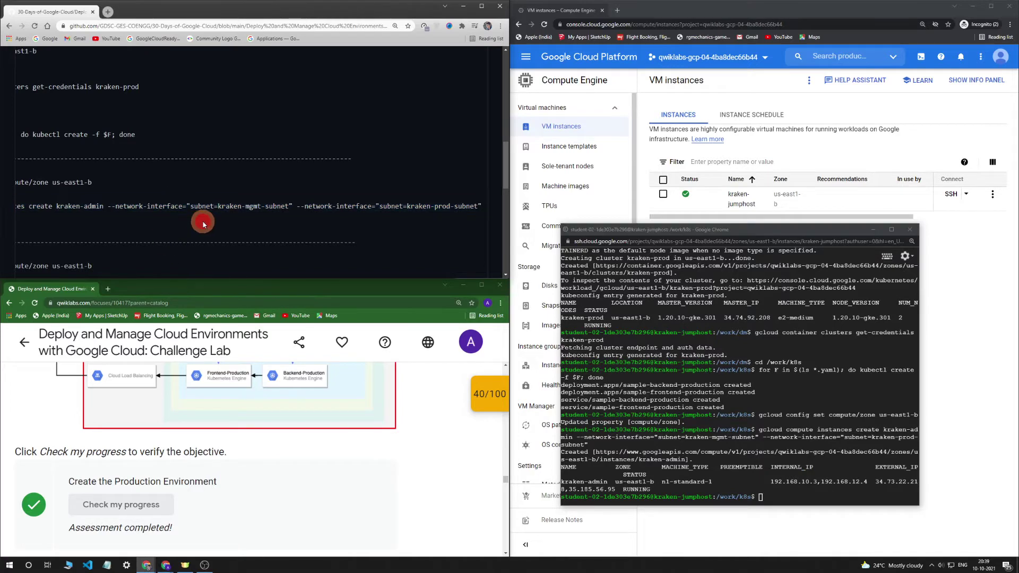
scroll(202, 217, "up", 10)
scroll(201, 212, "down", 5)
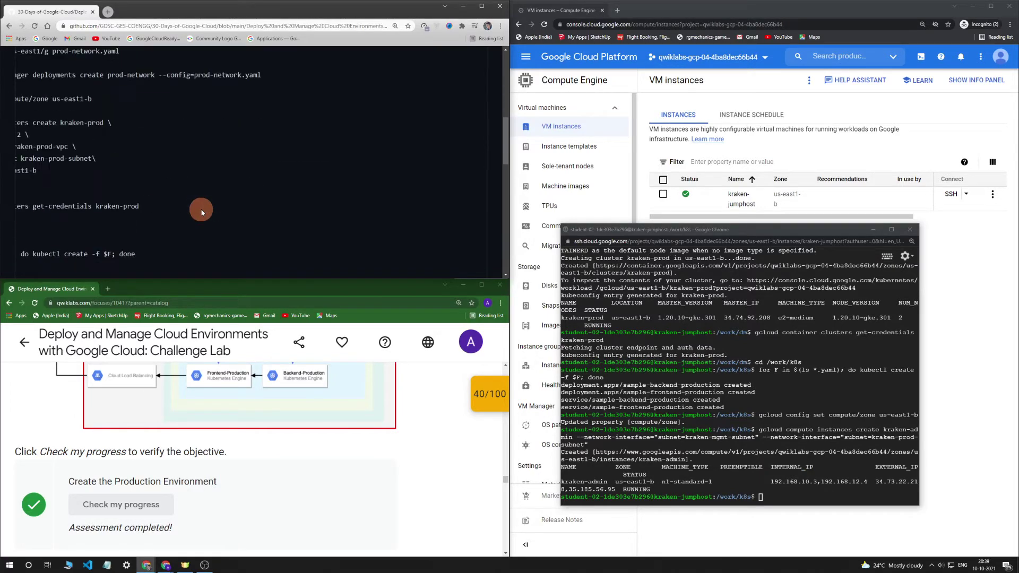
scroll(202, 223, "down", 10)
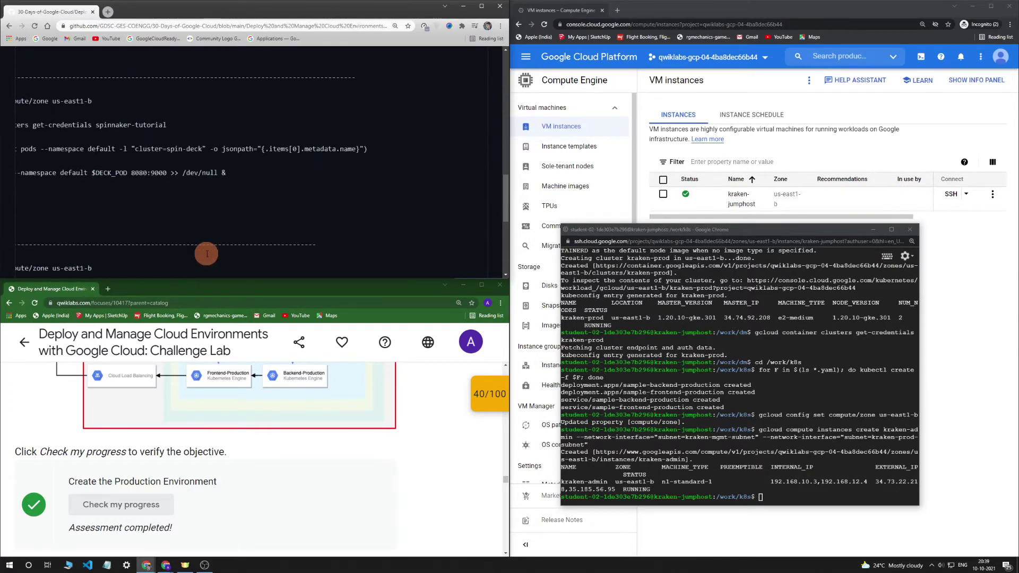
scroll(206, 254, "down", 5)
left_click_drag(186, 166, 82, 170)
scroll(103, 208, "up", 2)
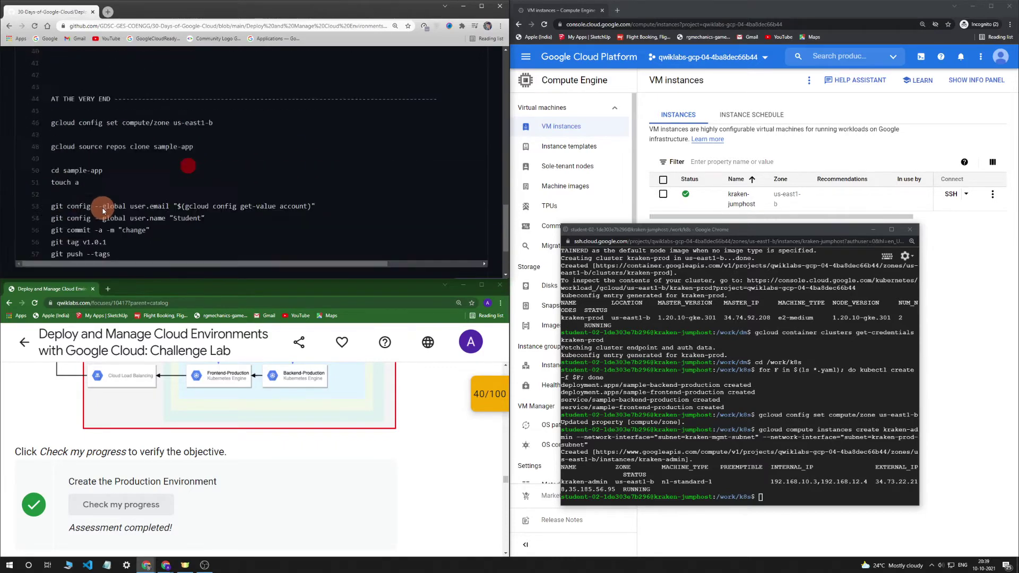
scroll(141, 223, "up", 15)
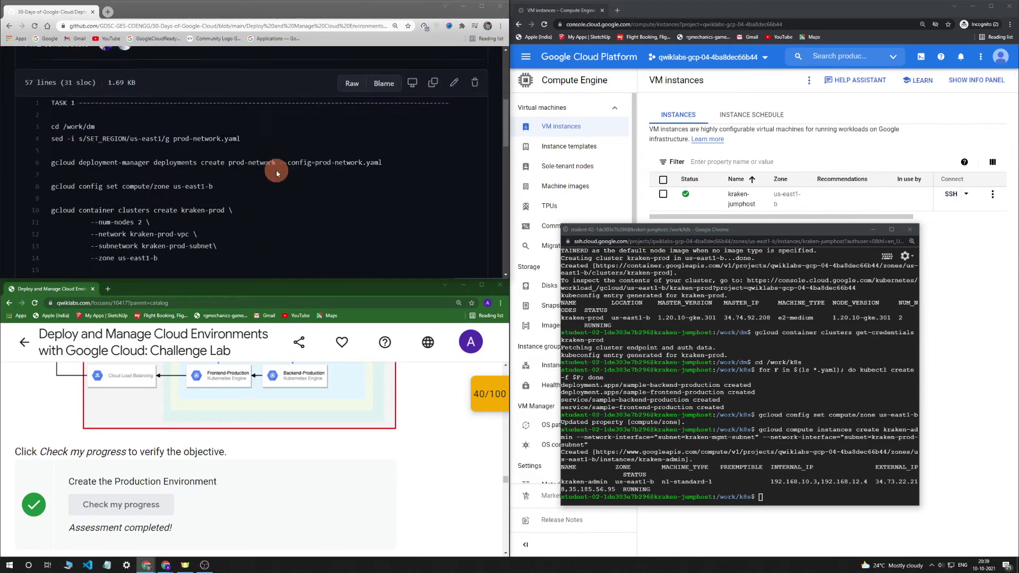
scroll(276, 176, "down", 6)
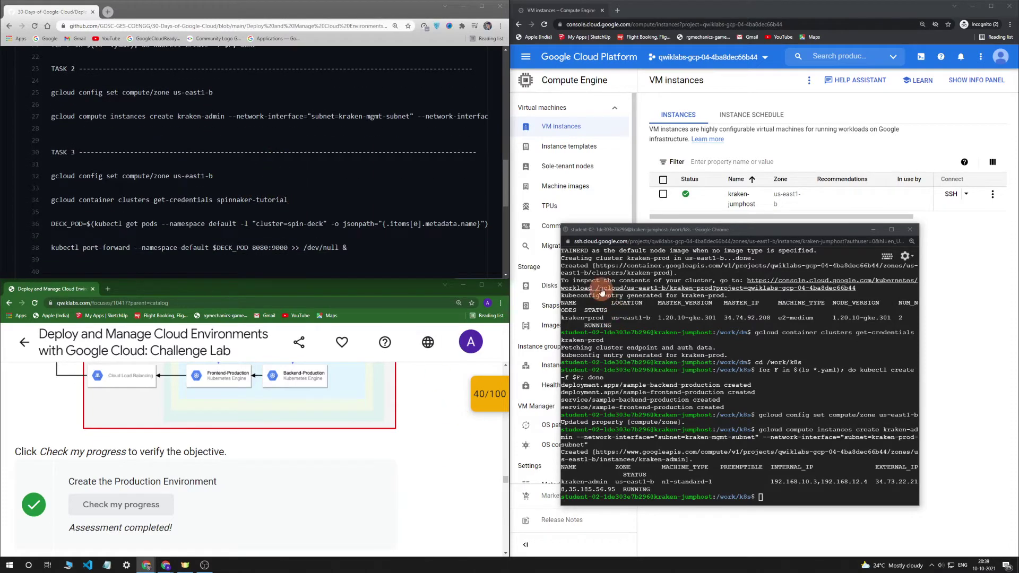
Minimize the SSH window and open Monitoring in the Google Cloud console.
left_click(871, 229)
left_click(525, 57)
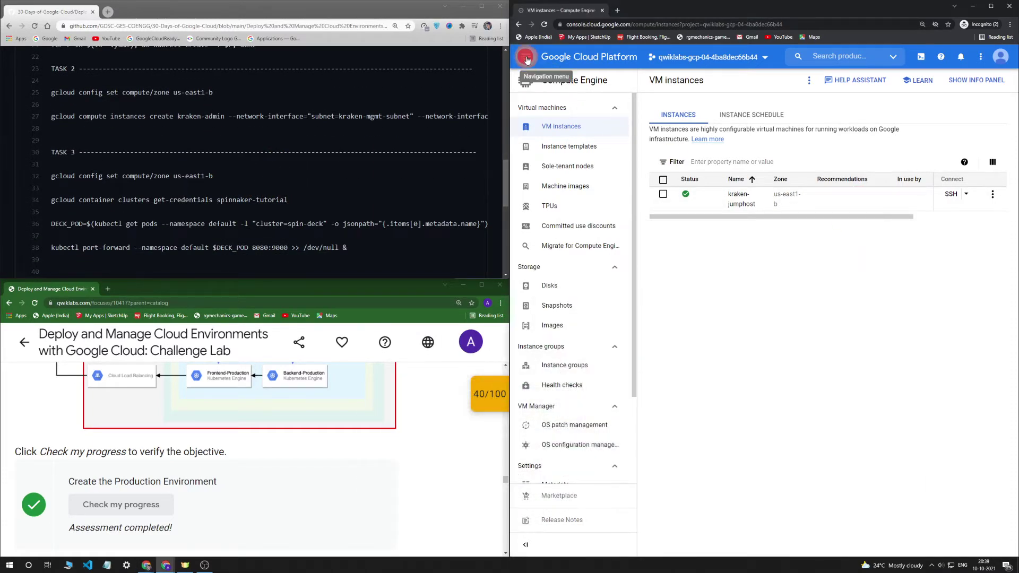
scroll(595, 393, "down", 8)
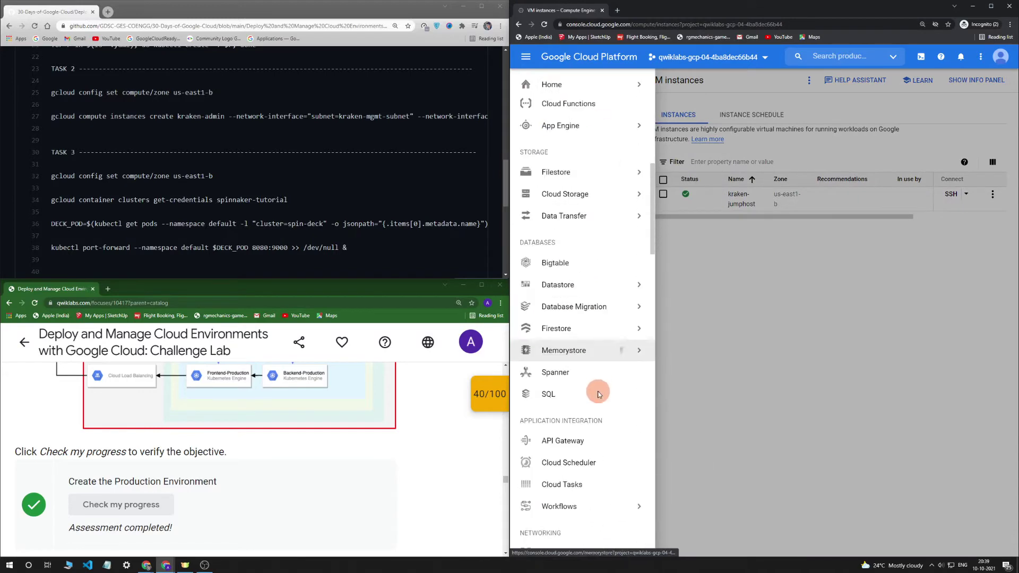
mouse_move(594, 395)
scroll(594, 395, "down", 3)
left_click(578, 341)
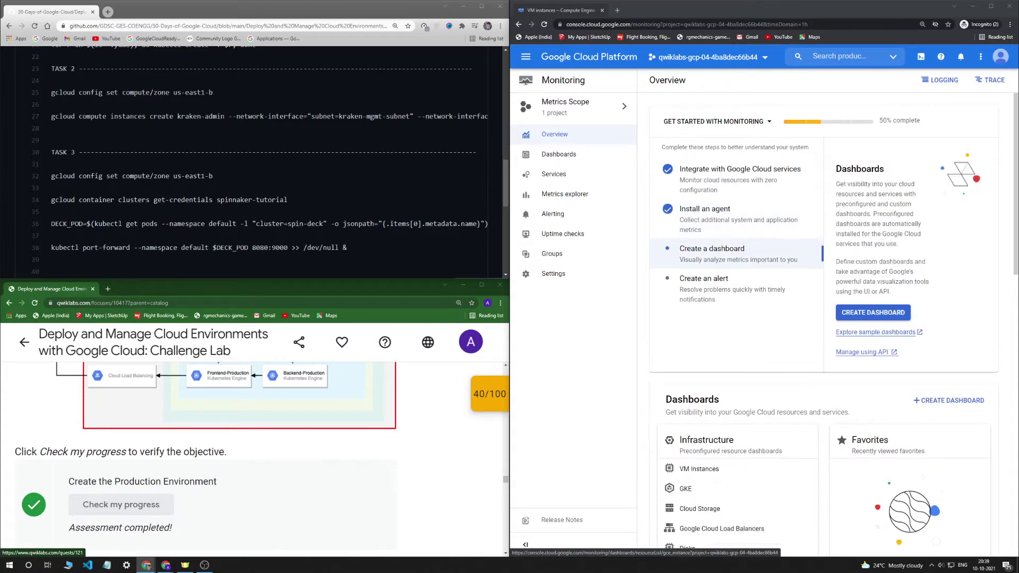
Read the Task 2 and Task 3 requirements in the lab instructions and look at the checkpoints list.
scroll(244, 387, "down", 5)
scroll(345, 425, "down", 6)
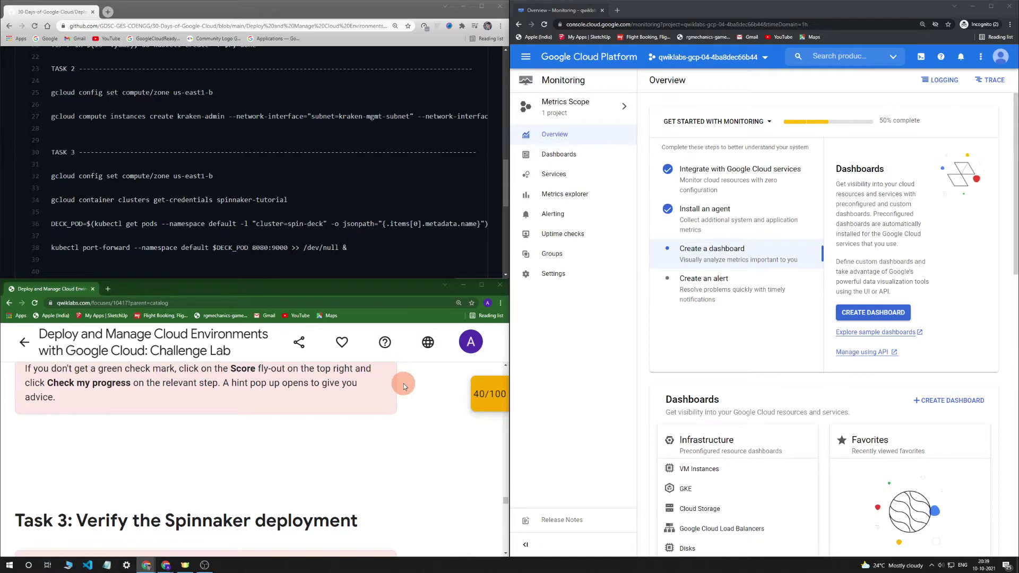
scroll(347, 396, "down", 4)
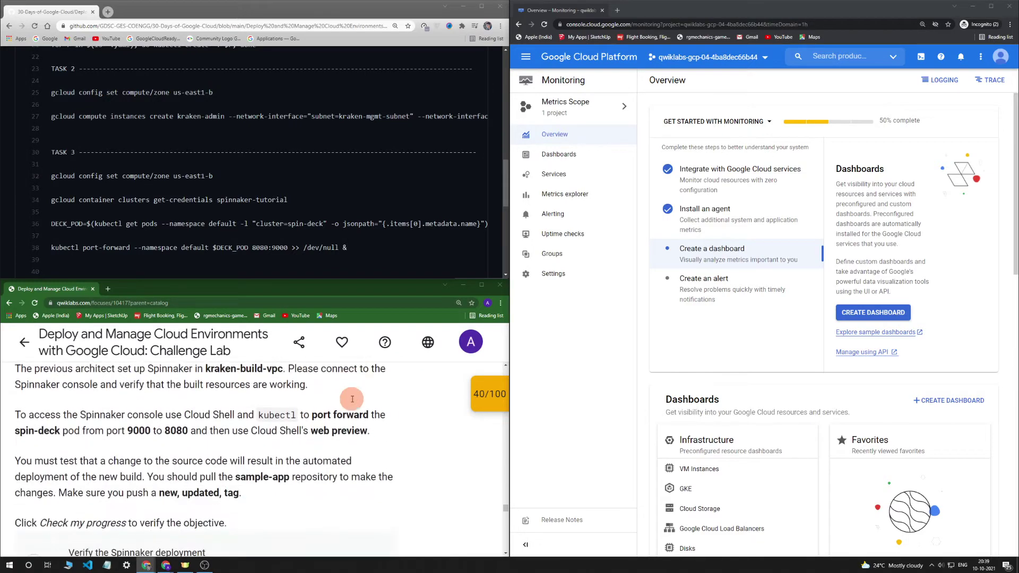
scroll(380, 448, "down", 3)
scroll(380, 448, "up", 6)
scroll(380, 448, "down", 4)
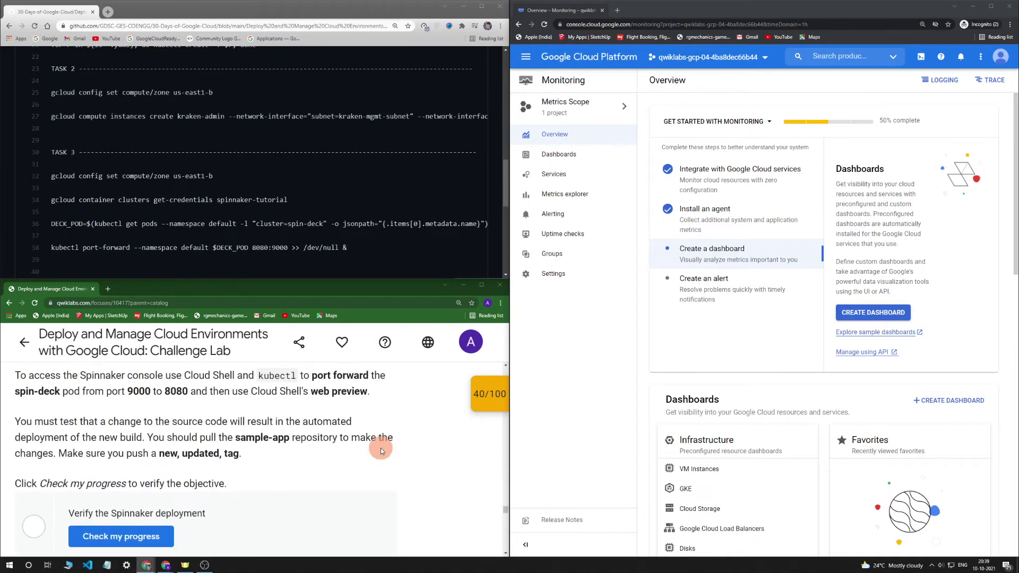
scroll(380, 447, "up", 2)
scroll(380, 447, "down", 1)
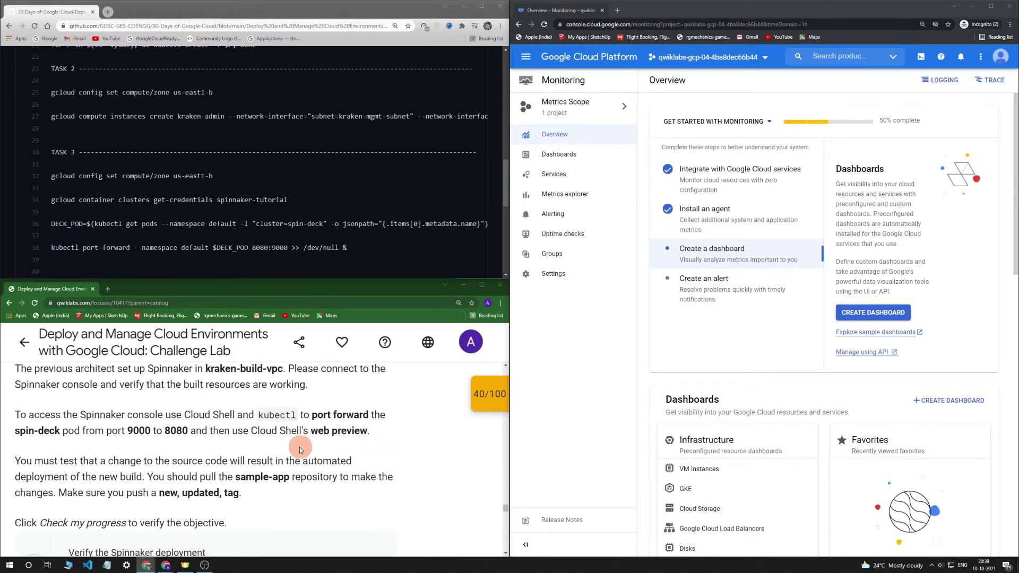
scroll(300, 450, "up", 1)
left_click(489, 397)
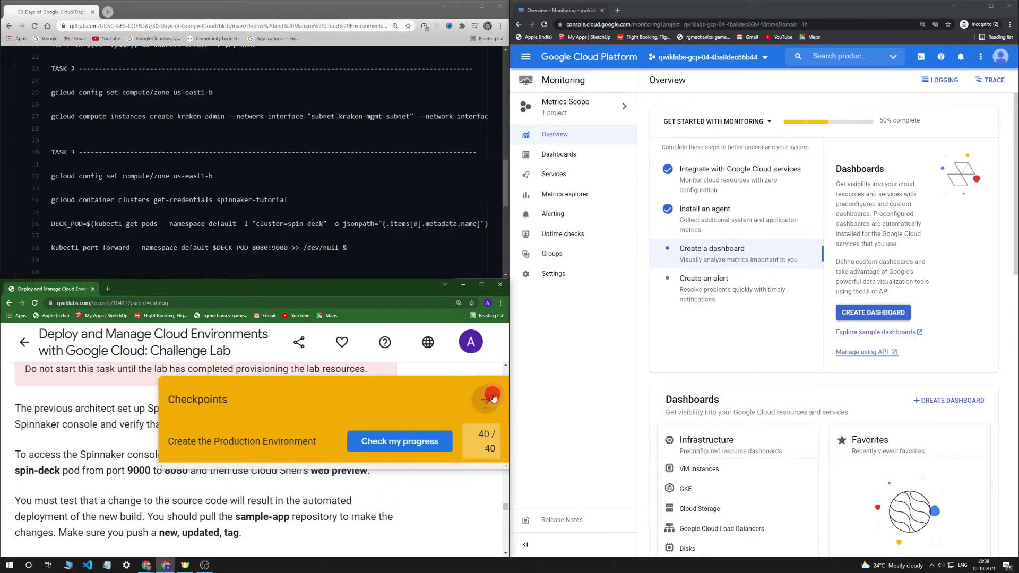
scroll(473, 403, "down", 2)
scroll(473, 403, "up", 2)
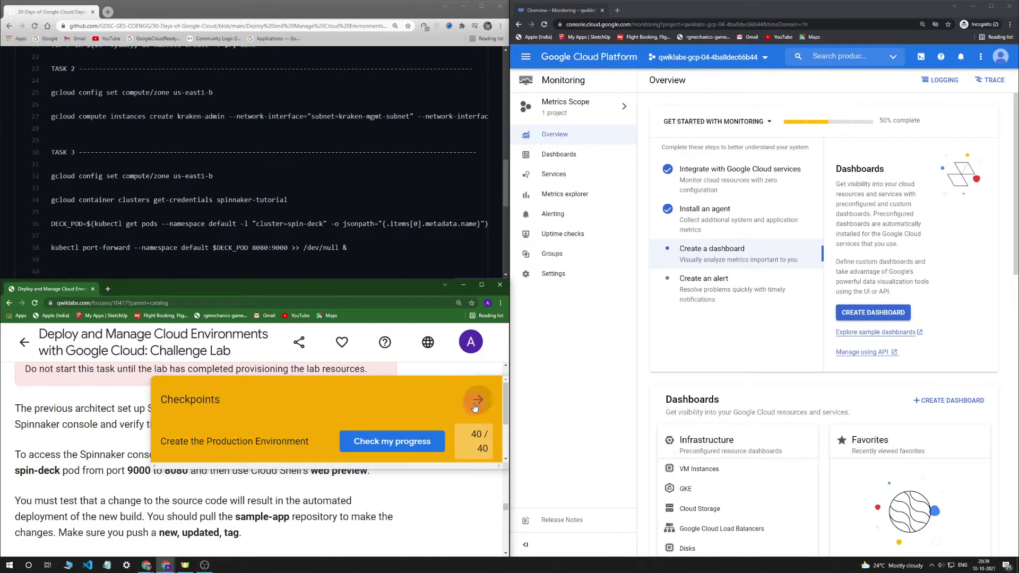
left_click(475, 407)
scroll(178, 474, "up", 5)
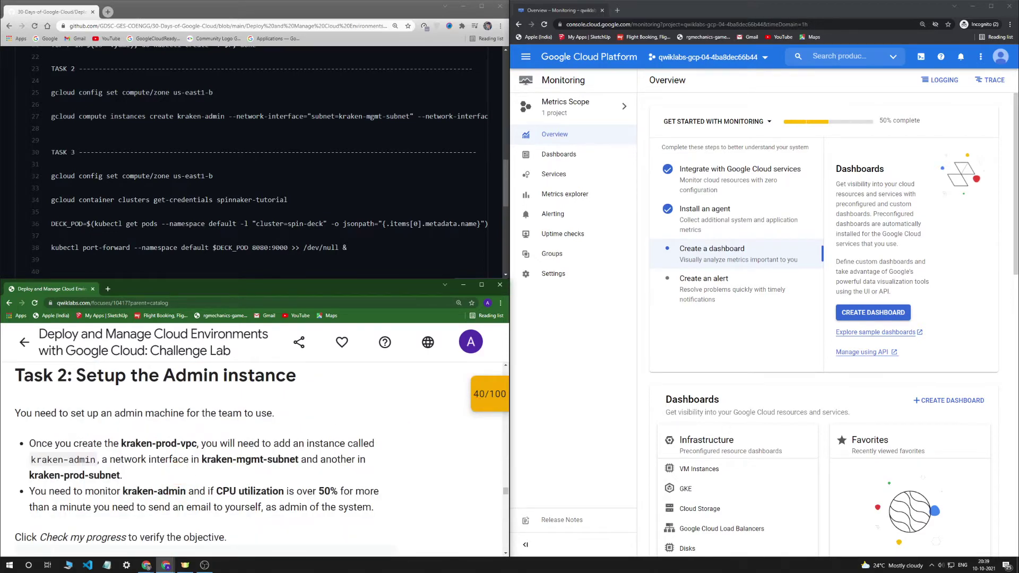
Start a new alerting policy in Monitoring and open a new condition for it.
left_click(578, 214)
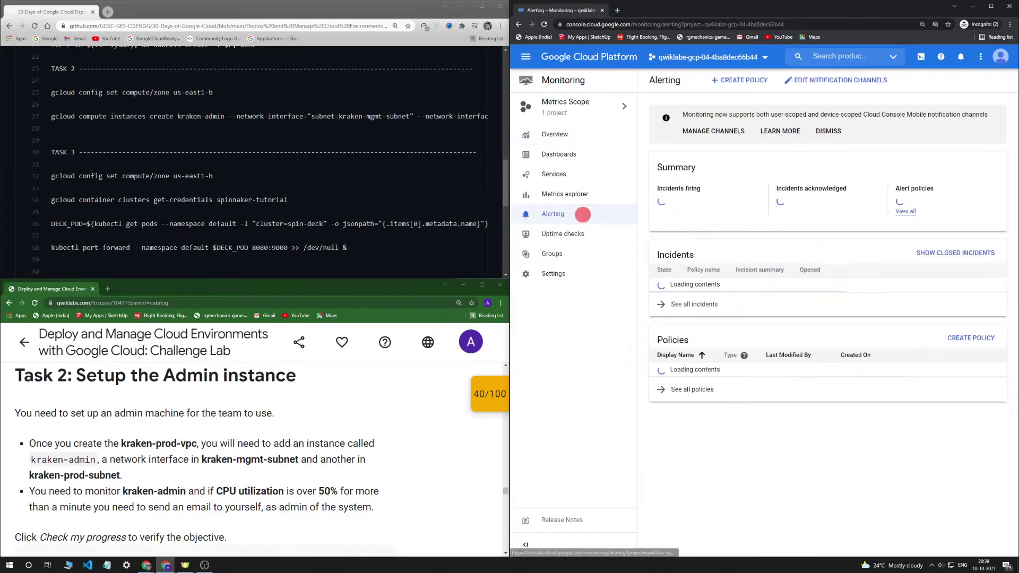
left_click(146, 564)
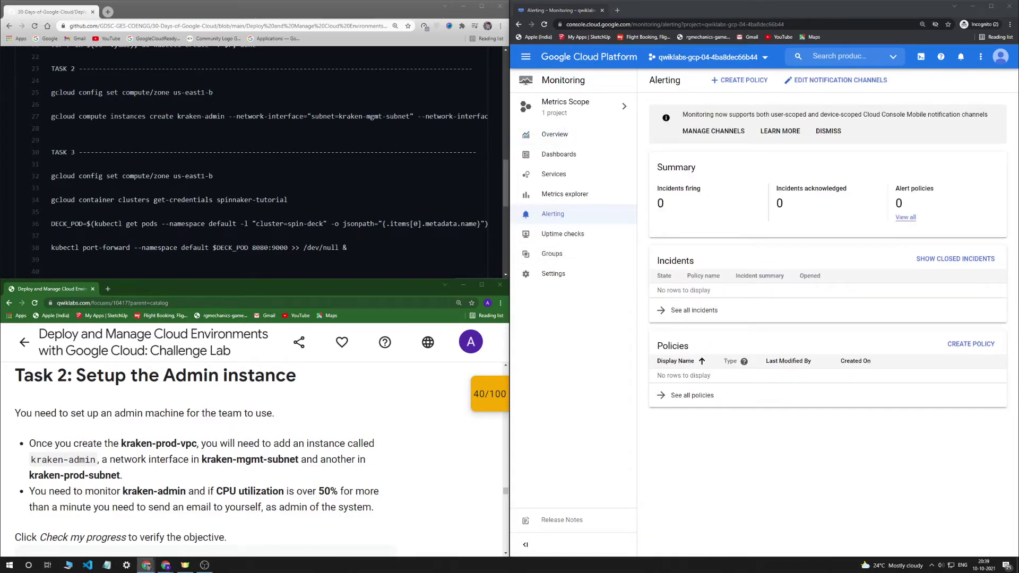
left_click(743, 80)
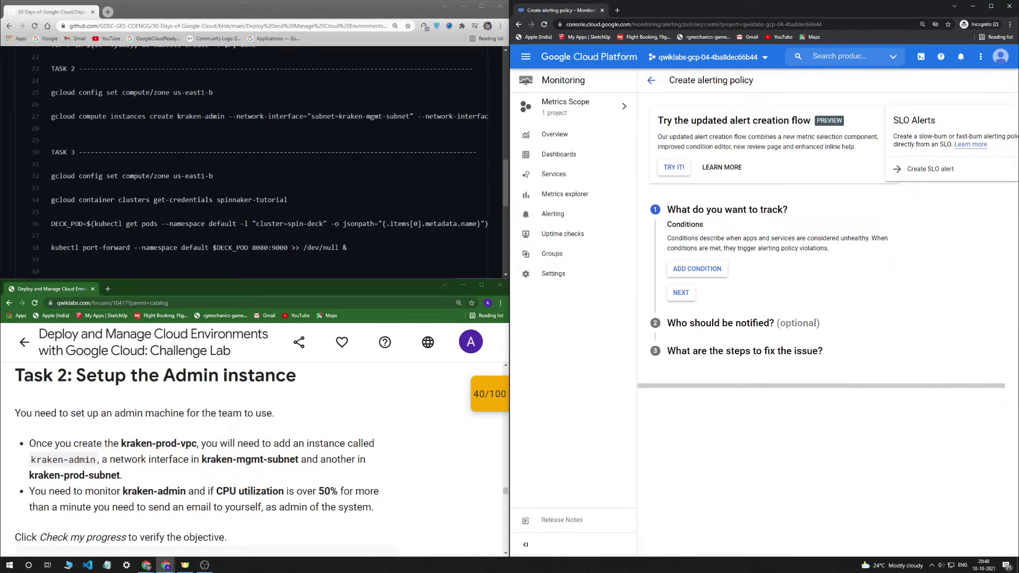
left_click(681, 279)
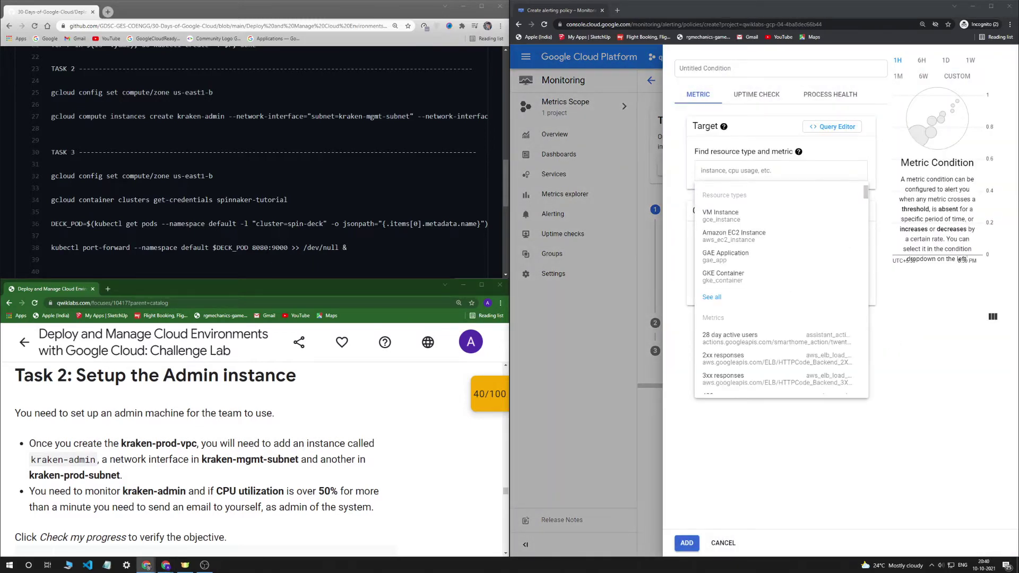
Set the condition's target to the VM Instance resource type with the CPU utilization metric.
left_click(735, 220)
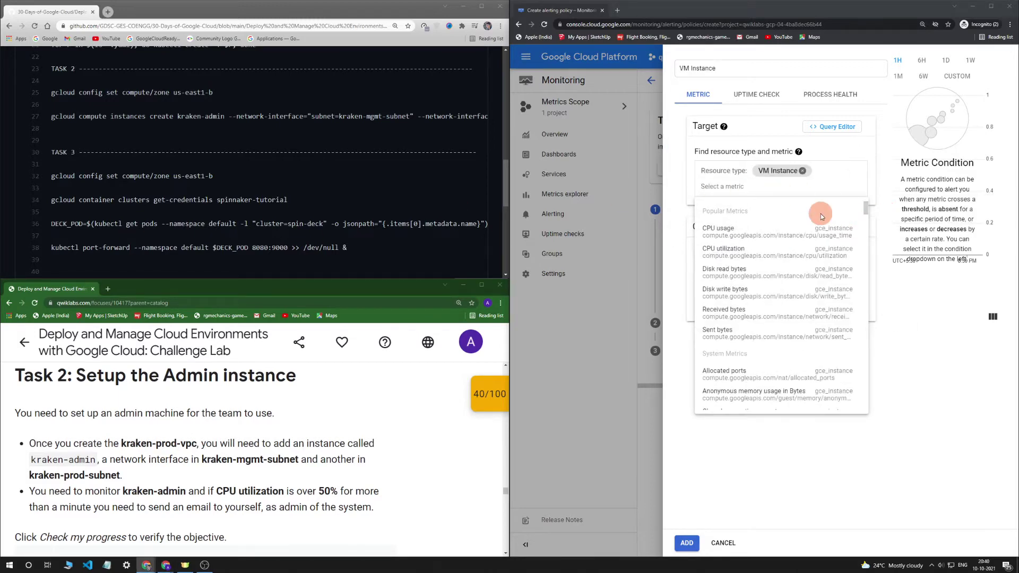
mouse_move(838, 232)
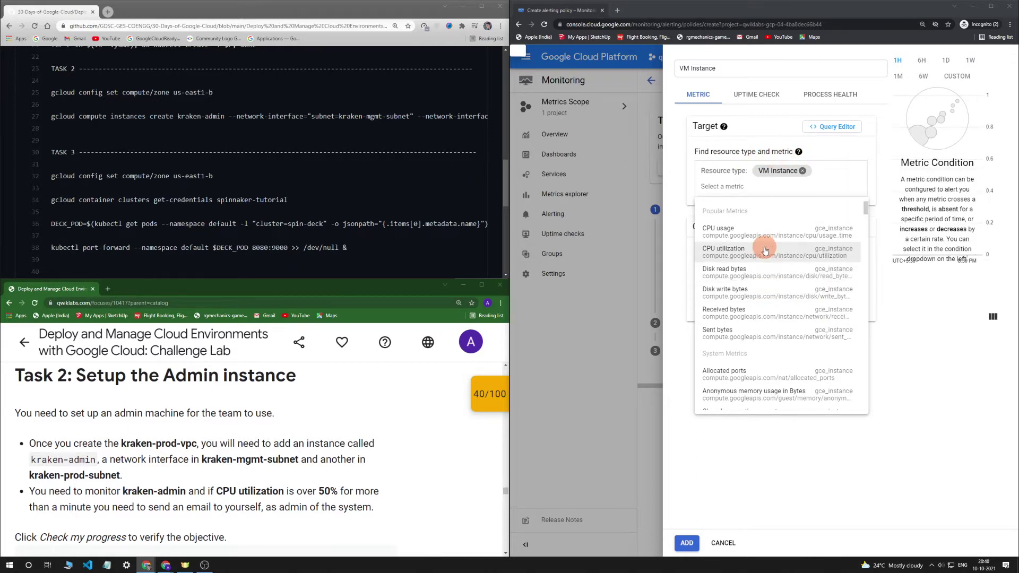
mouse_move(763, 238)
left_click(755, 250)
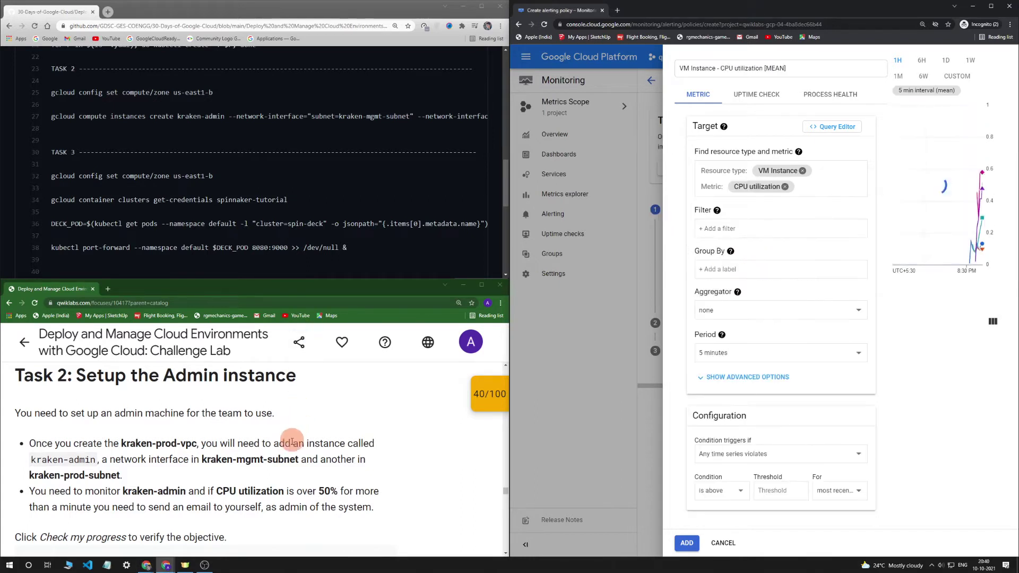
scroll(159, 414, "down", 1)
double_click(323, 452)
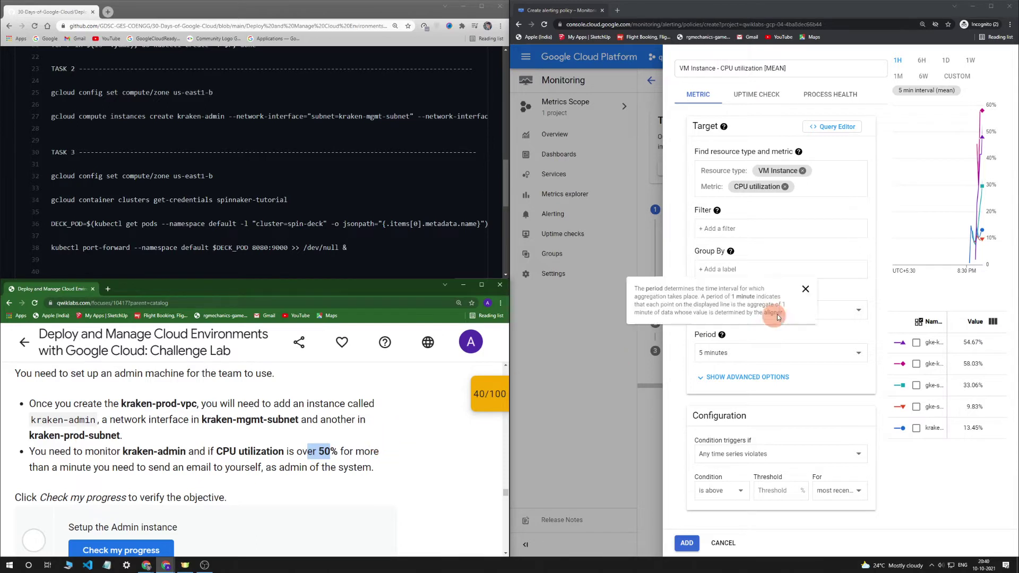
left_click(758, 228)
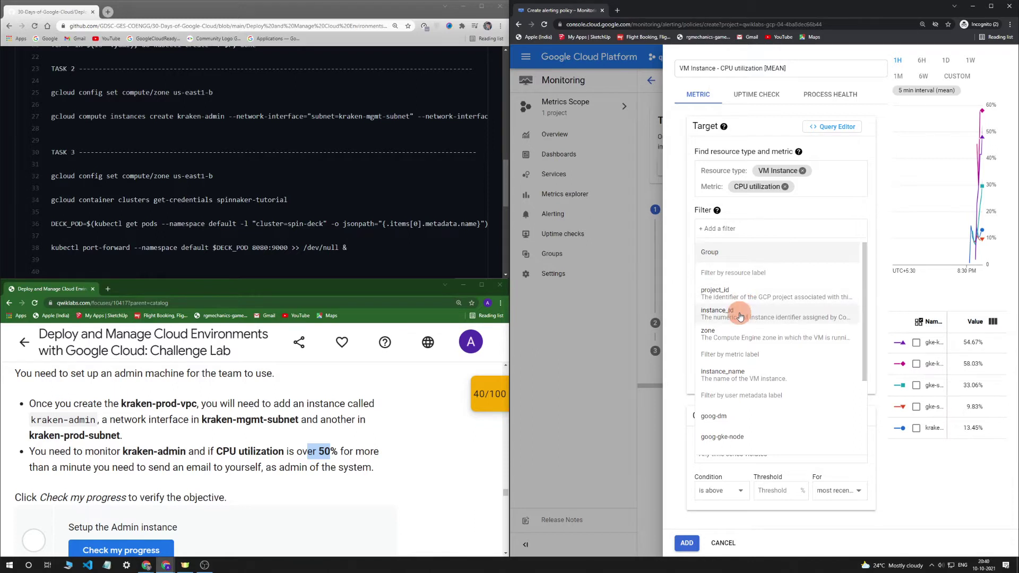
scroll(745, 339, "down", 3)
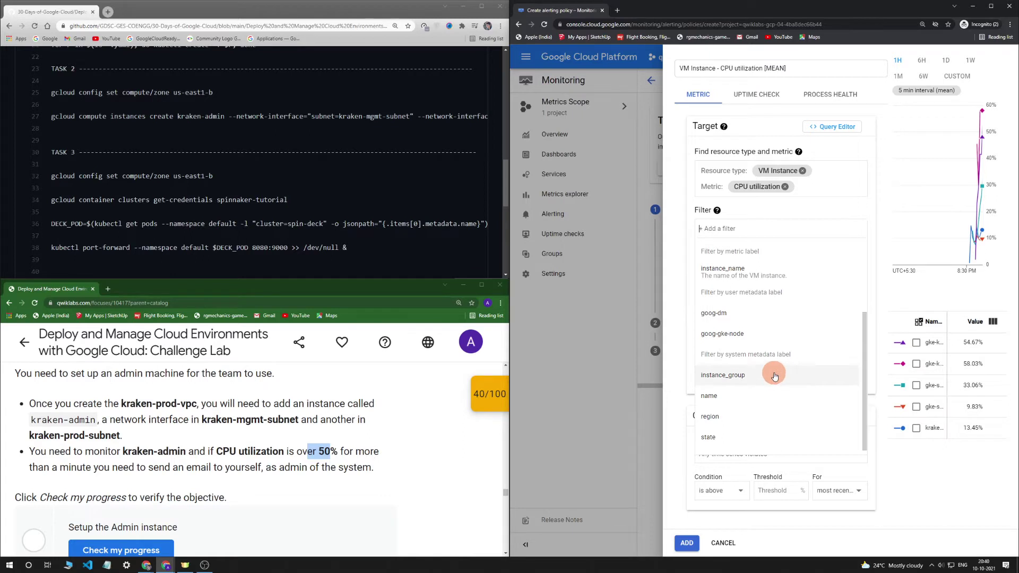
scroll(761, 340, "up", 1)
left_click(760, 313)
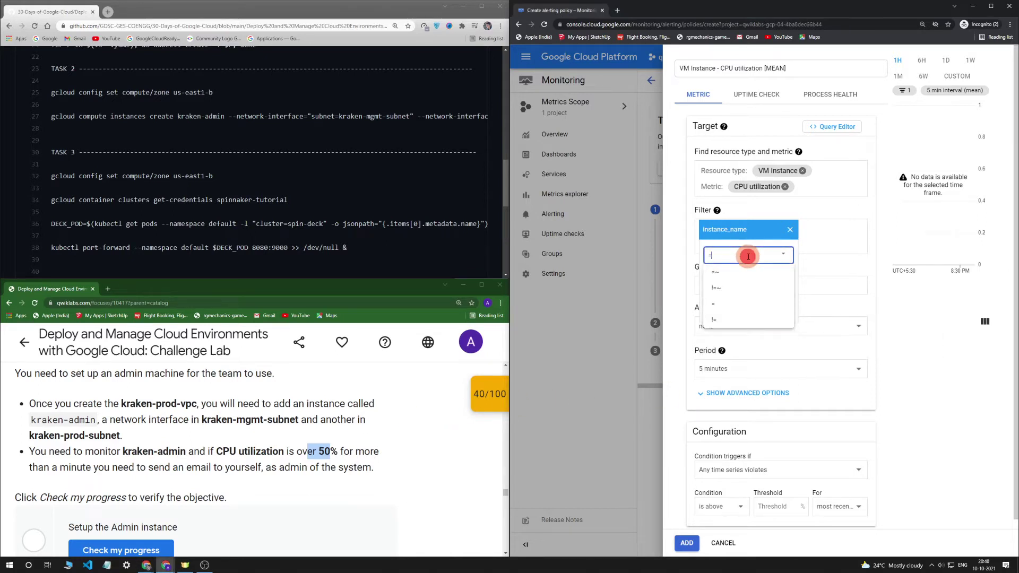
left_click(815, 248)
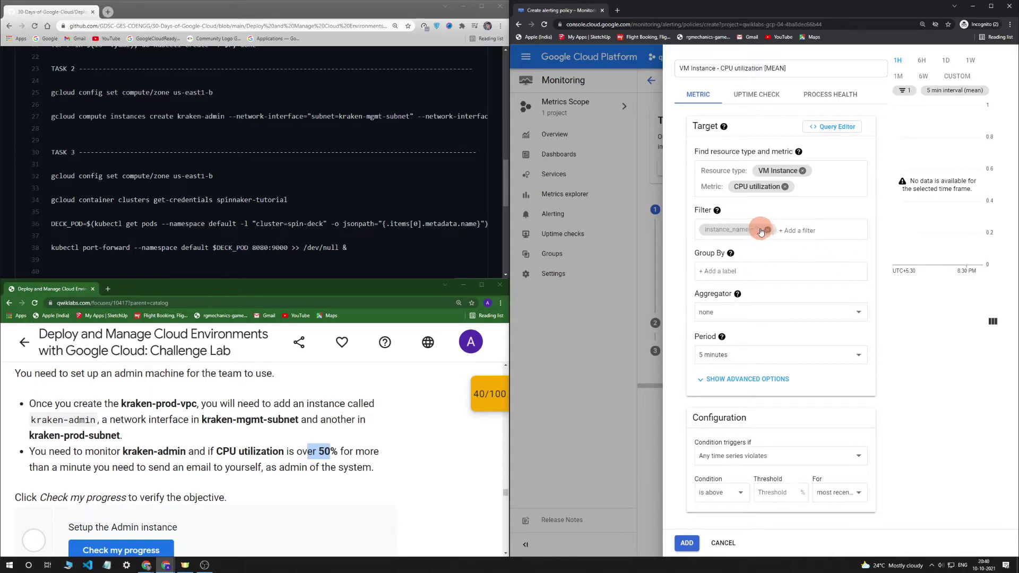
left_click(767, 229)
left_click(745, 231)
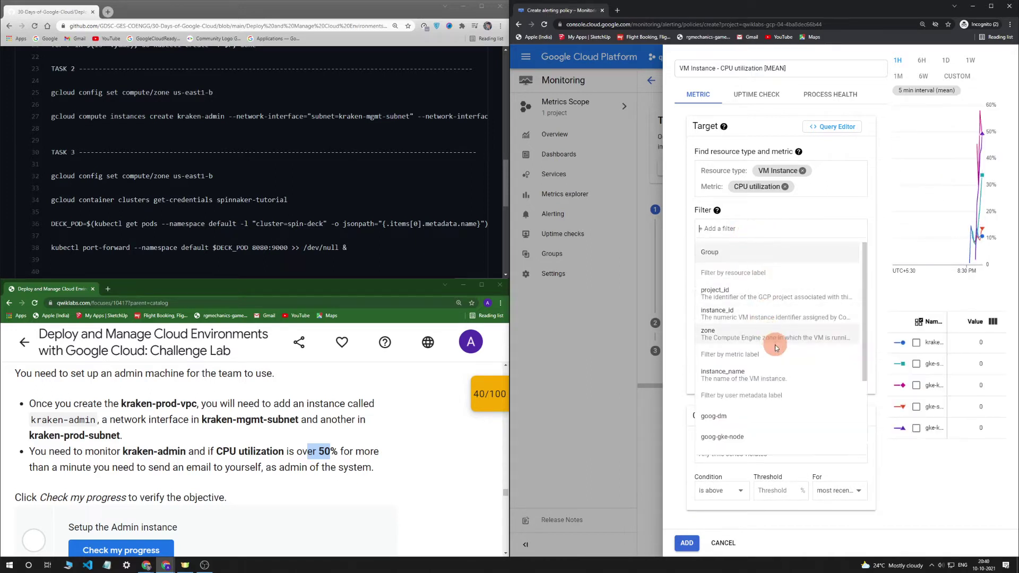
left_click(773, 371)
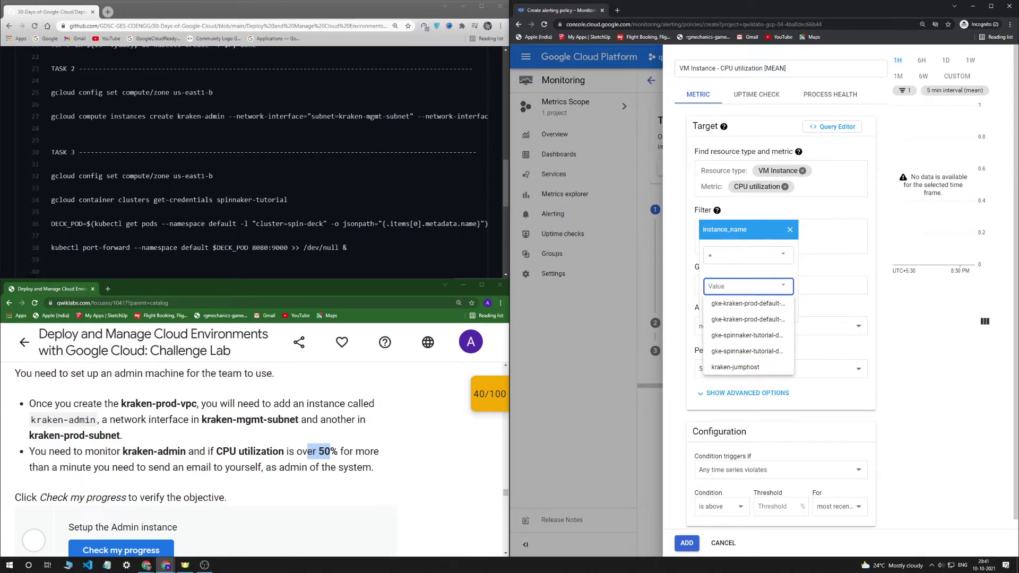
left_click(720, 541)
left_click(720, 541)
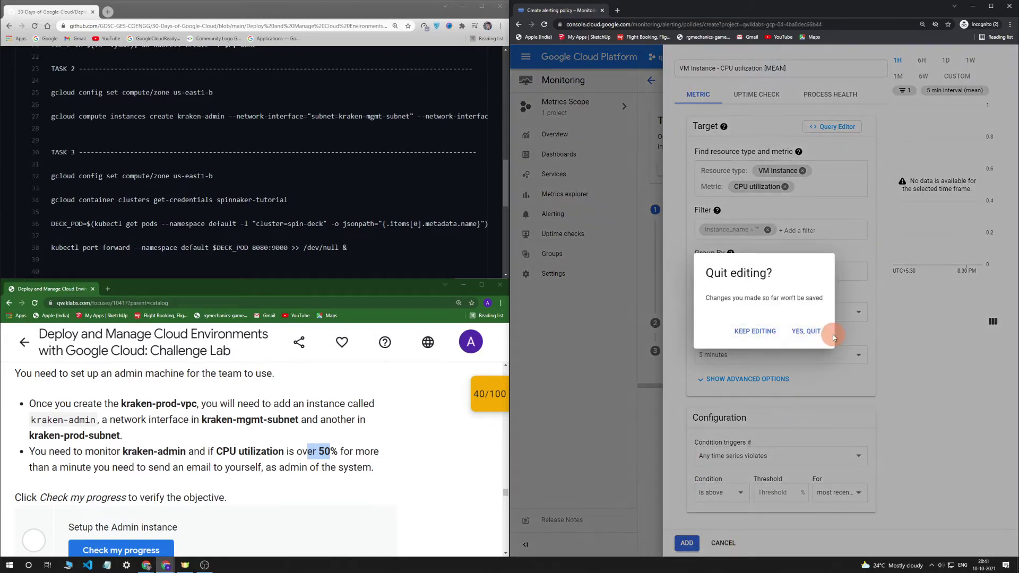
left_click(816, 333)
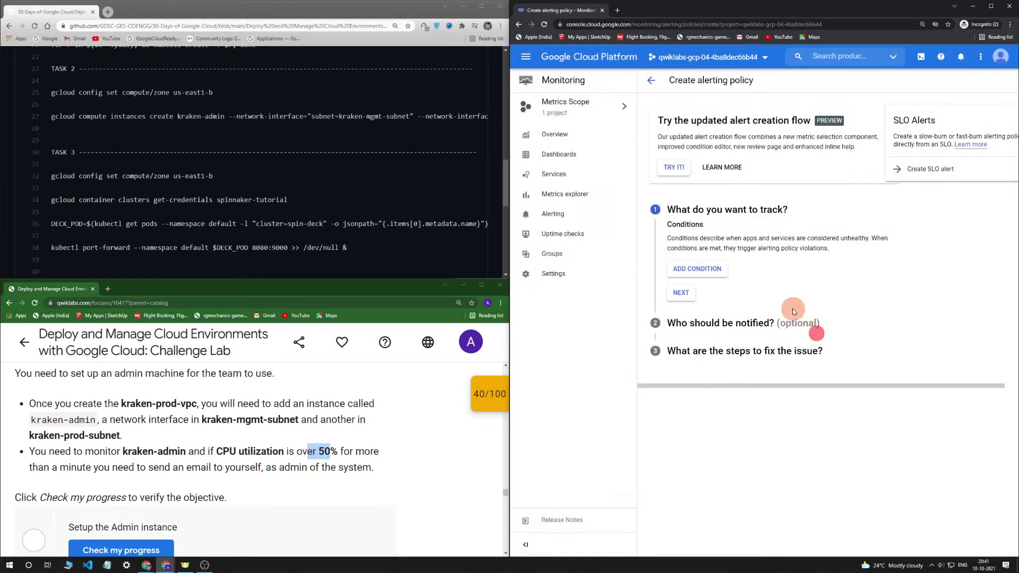
Add a new condition to the alerting policy with the VM Instance resource type and the CPU utilization metric.
left_click(696, 269)
left_click(743, 169)
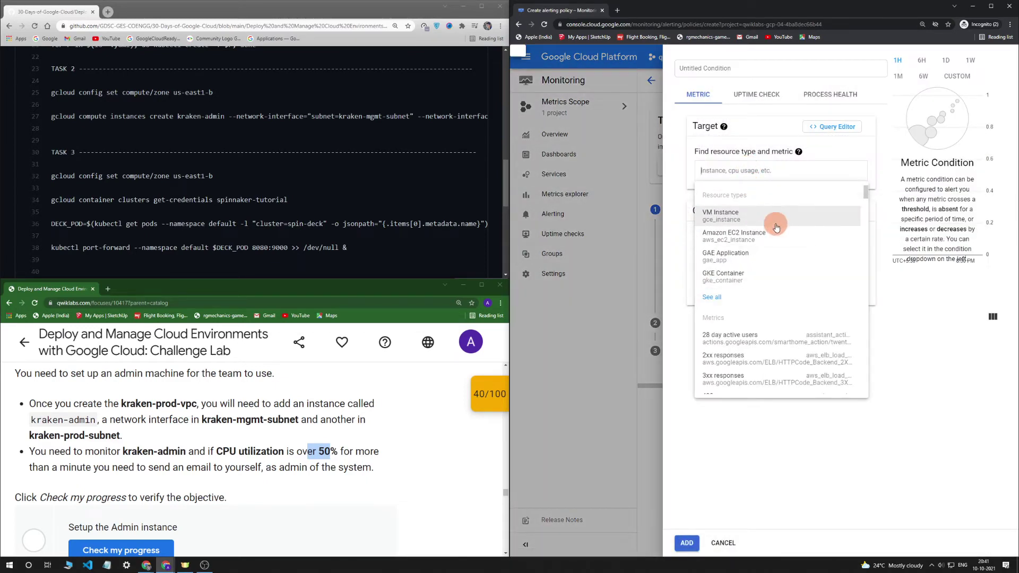
left_click(757, 220)
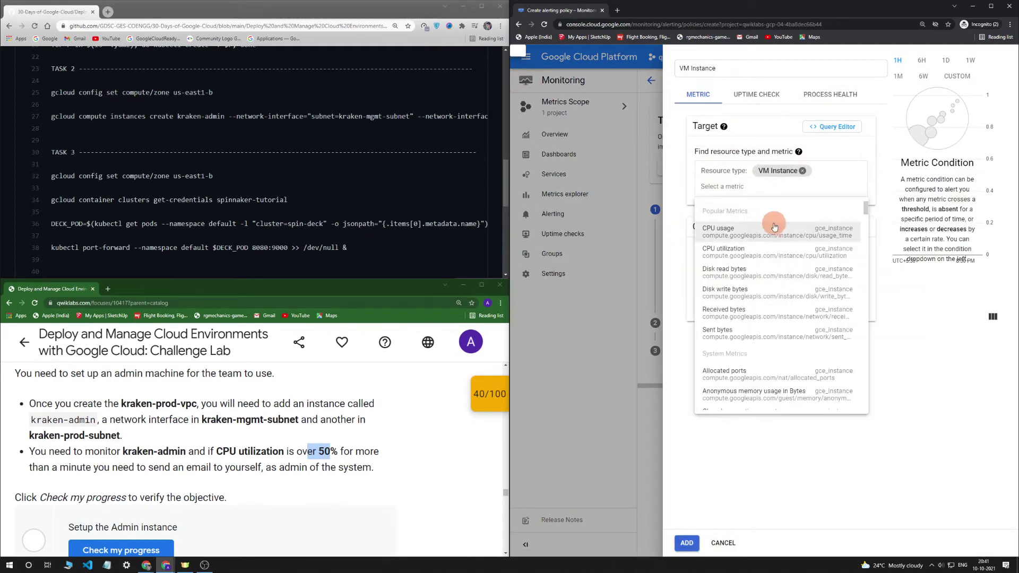
left_click(748, 247)
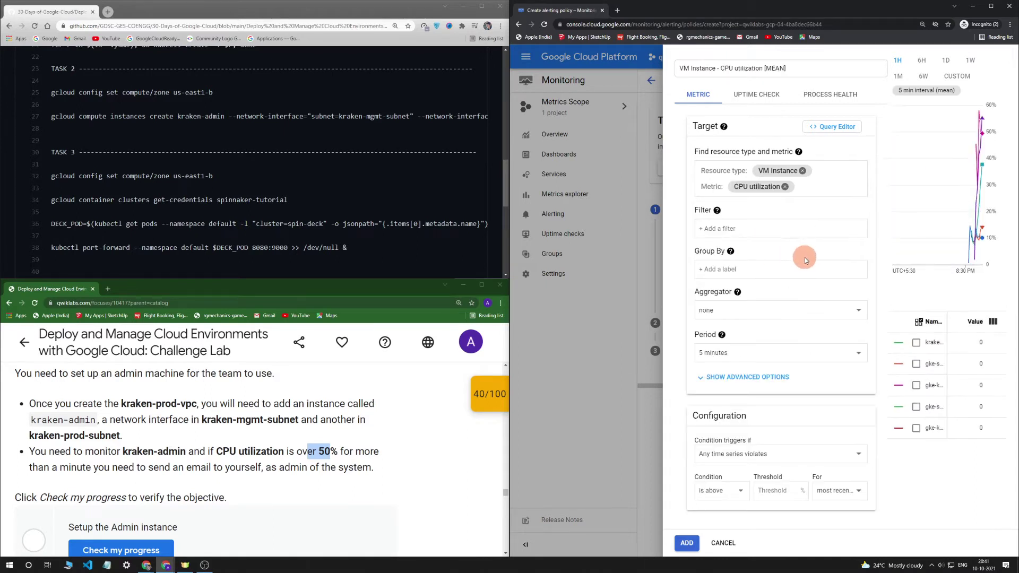
Try to filter the condition by instance_name equal to kraken-admin.
left_click(717, 228)
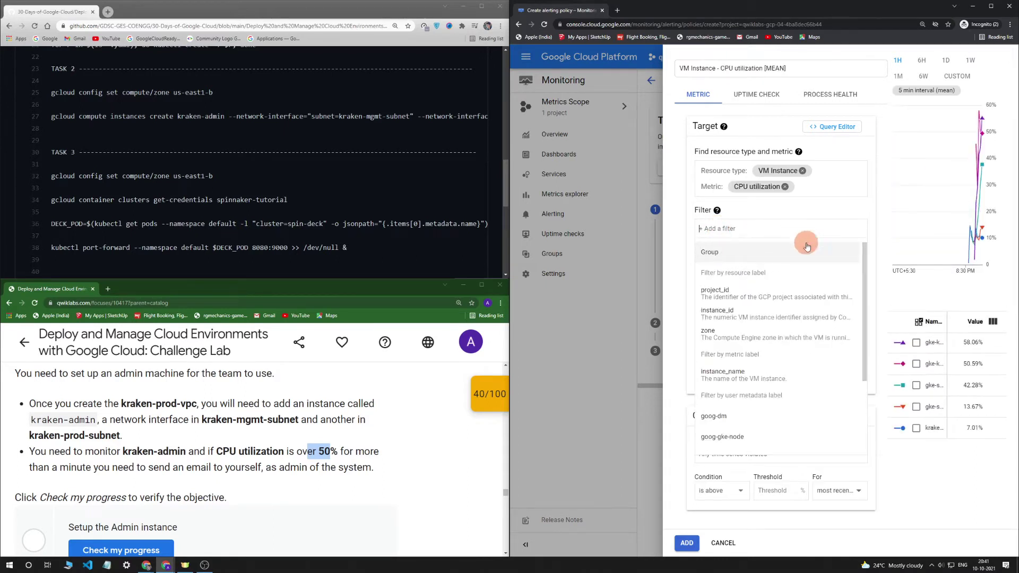
left_click(793, 378)
left_click(775, 289)
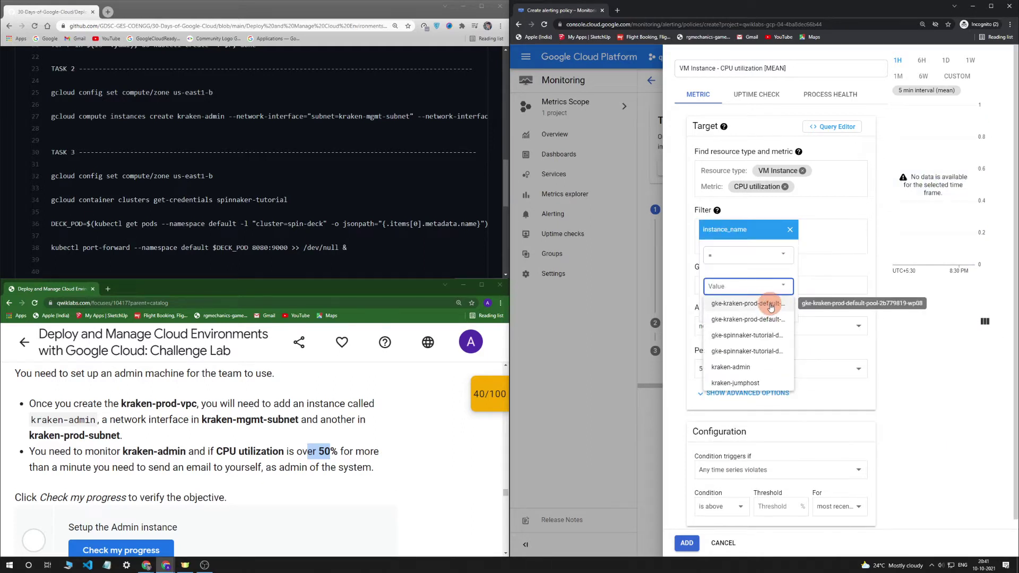
left_click(742, 367)
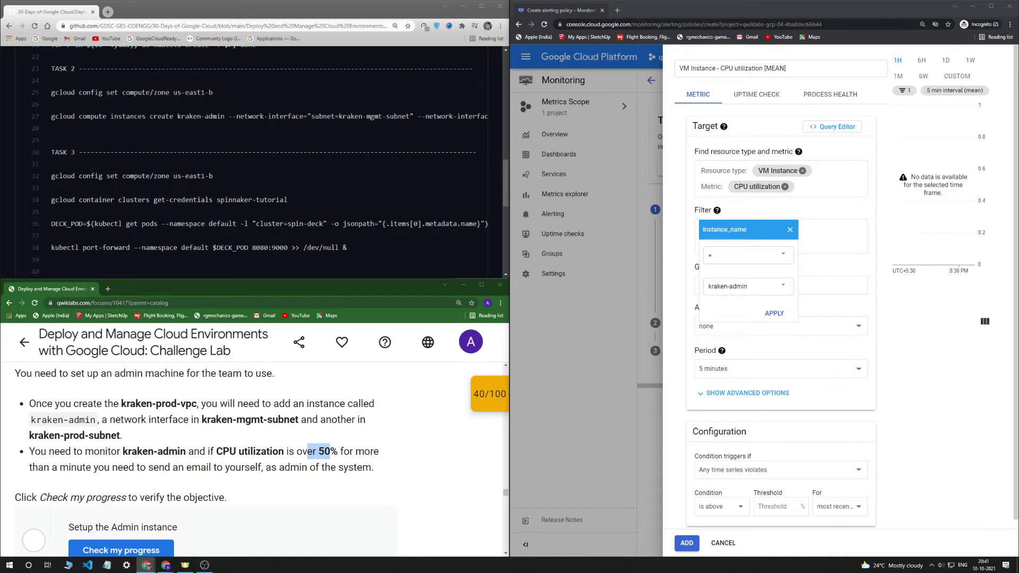
Set the condition's threshold to 50%, add the condition to the policy and continue to the notification settings.
left_click(780, 505)
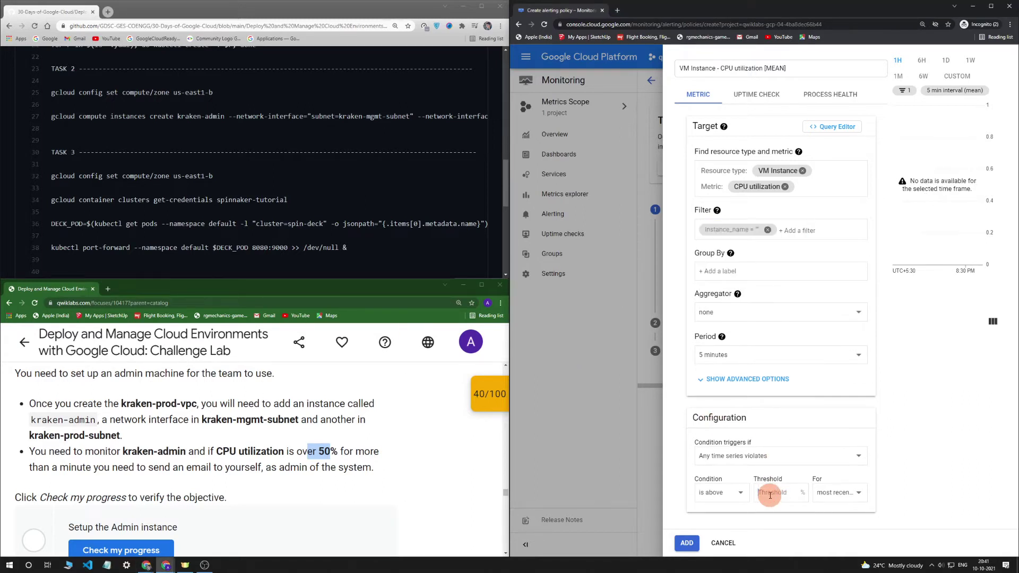
left_click(147, 565)
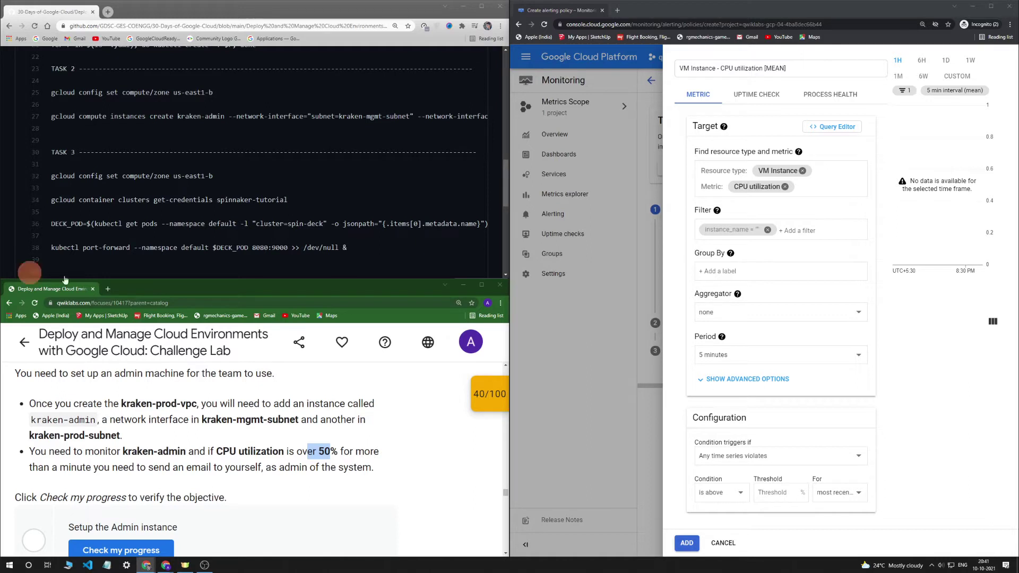
left_click(778, 494)
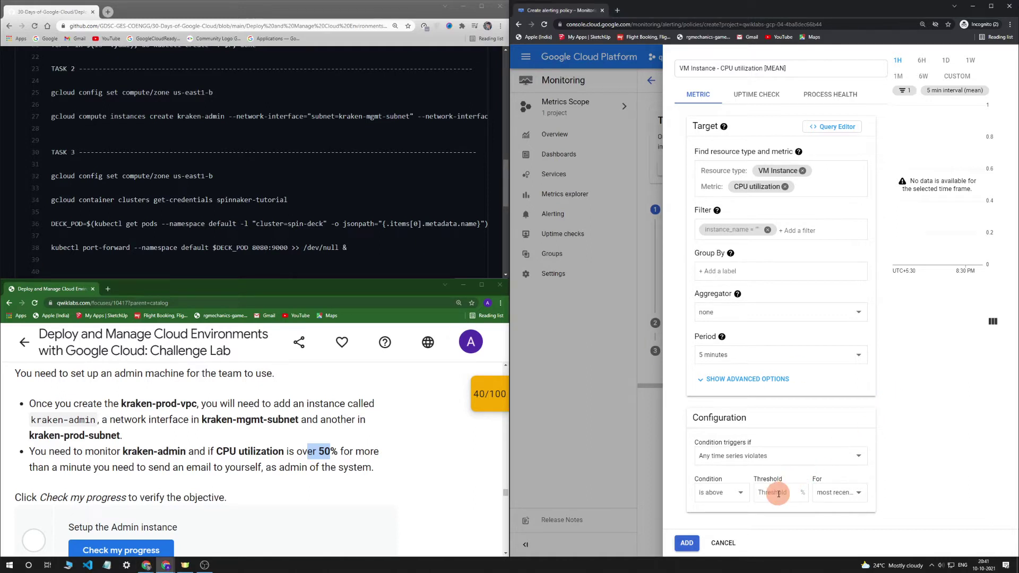
type("50")
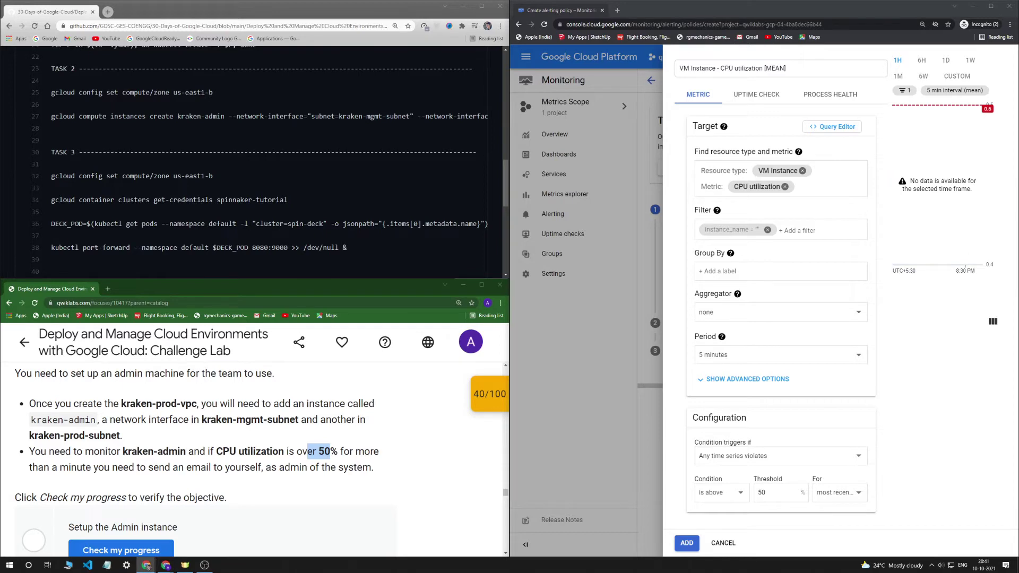
left_click(692, 536)
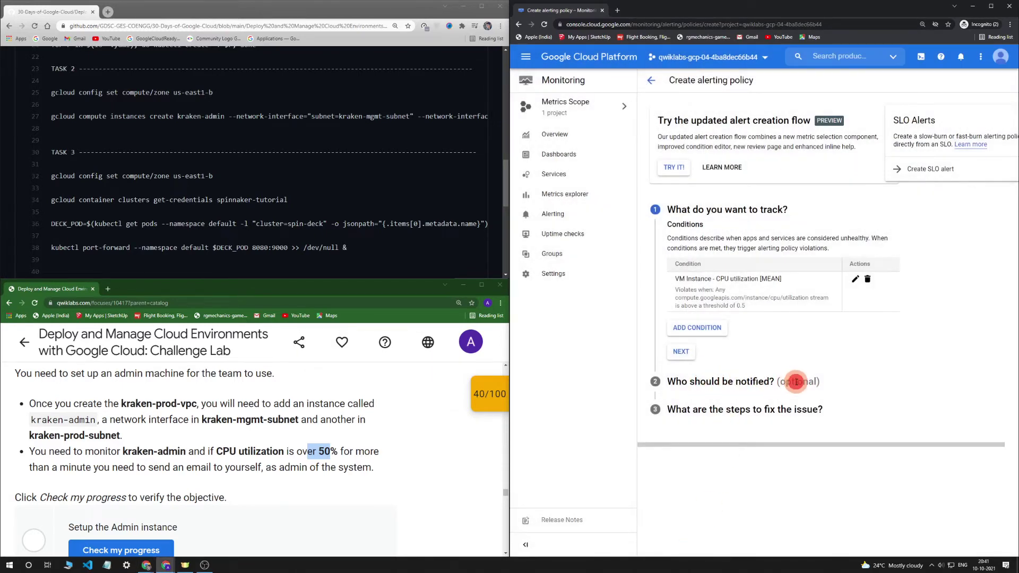
left_click(680, 351)
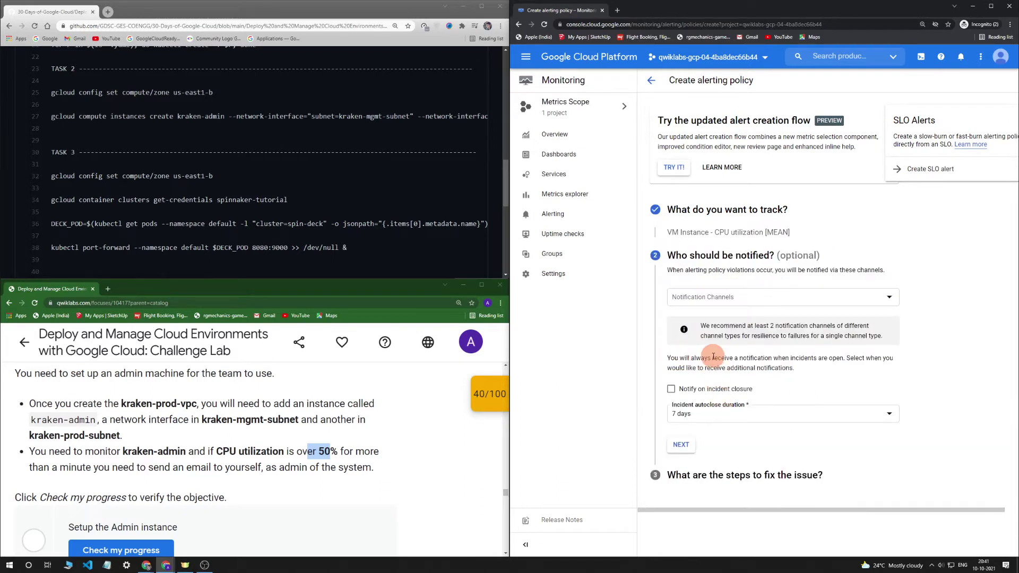
Open the management page for notification channels and start a new email channel.
left_click(731, 300)
left_click(821, 338)
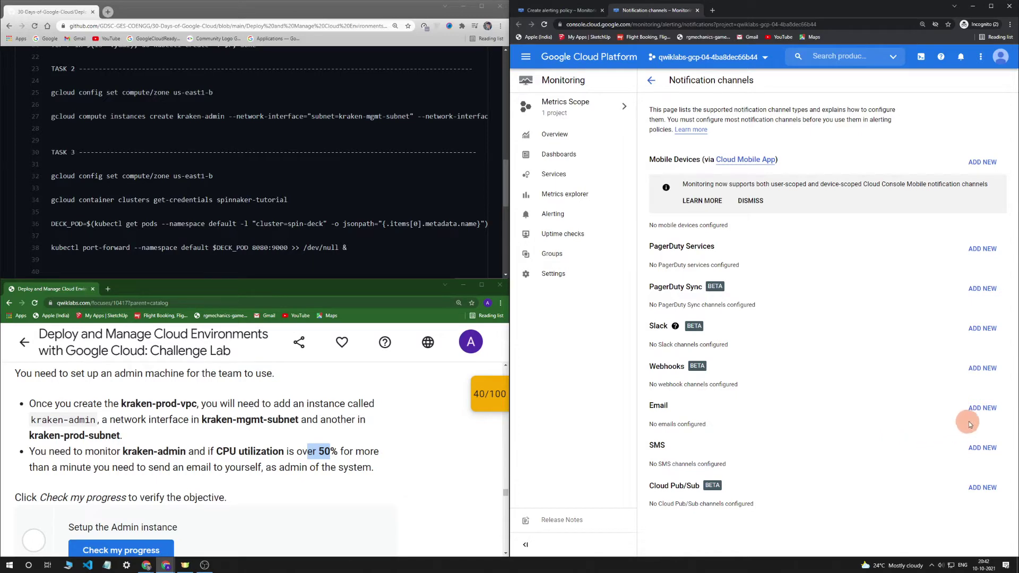
left_click(985, 407)
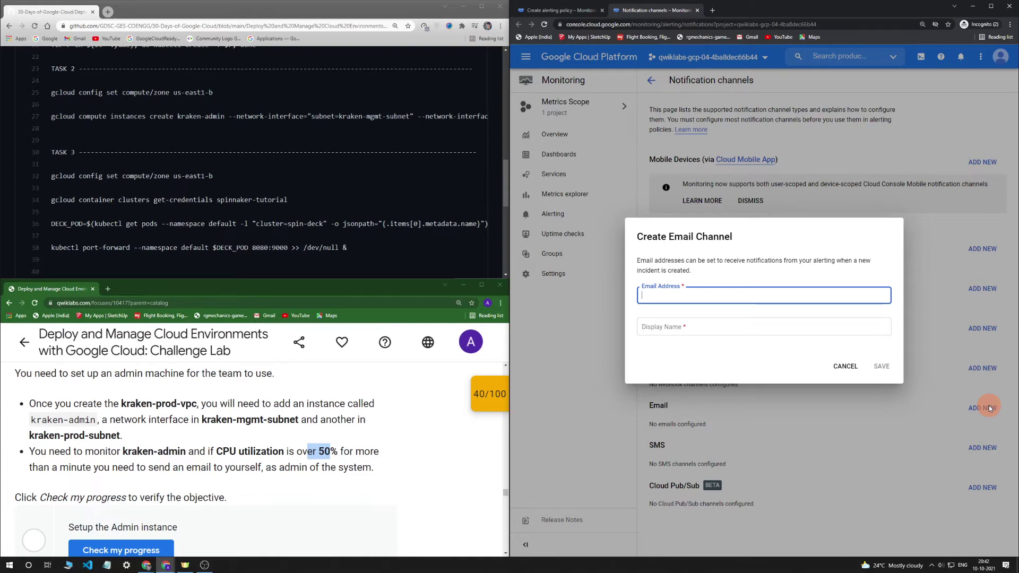
Save the email channel with the lab account's email address from the lab credentials and the display name Sample.
left_click(439, 417)
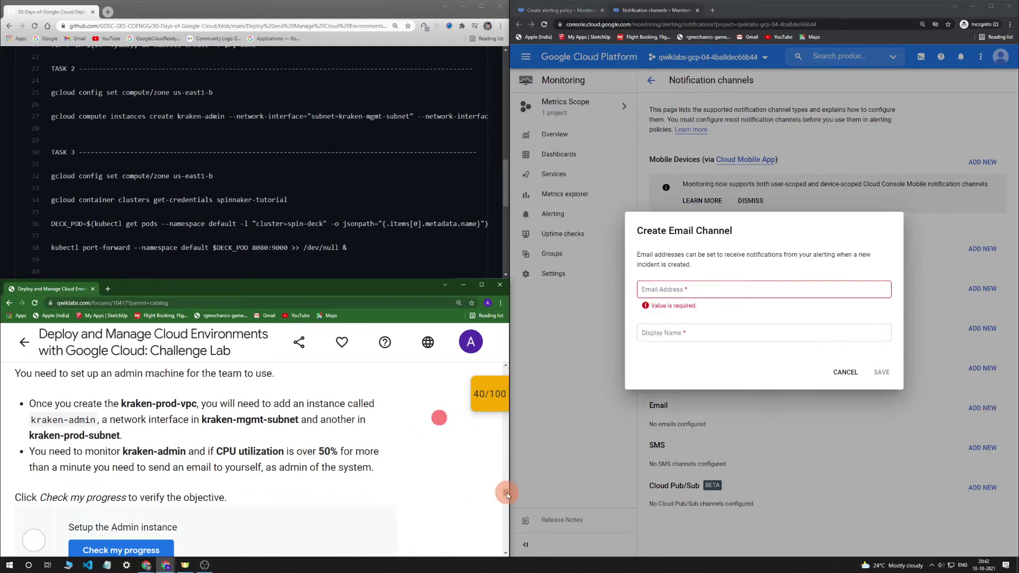
left_click_drag(507, 492, 483, 301)
scroll(299, 457, "down", 3)
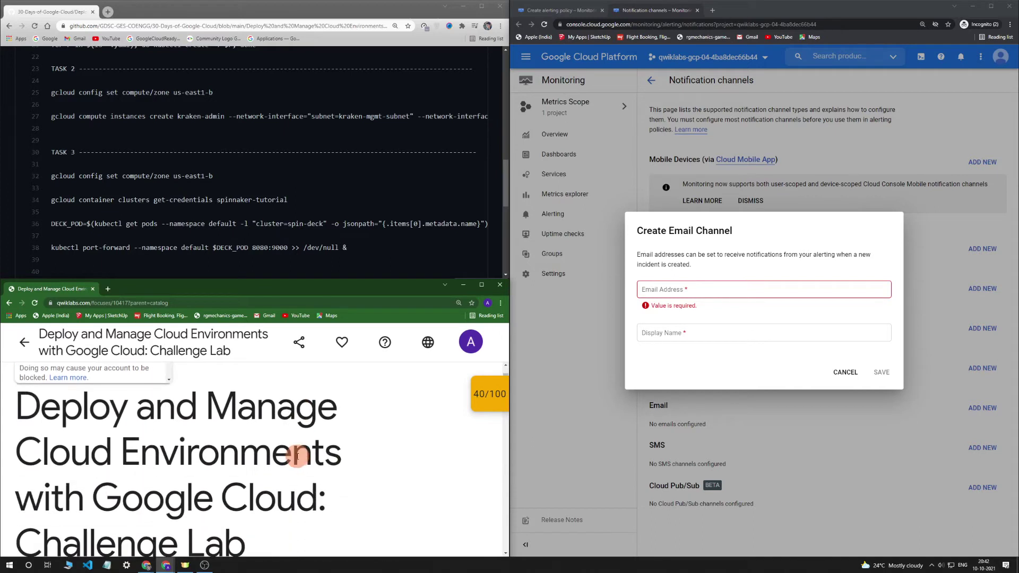
scroll(260, 455, "up", 2)
scroll(127, 477, "down", 5)
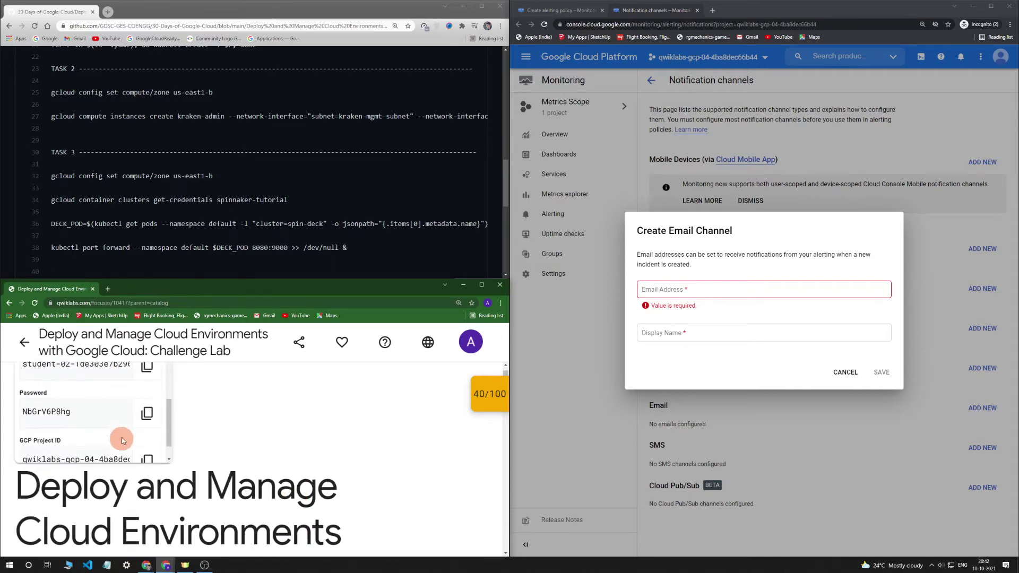
left_click(702, 288)
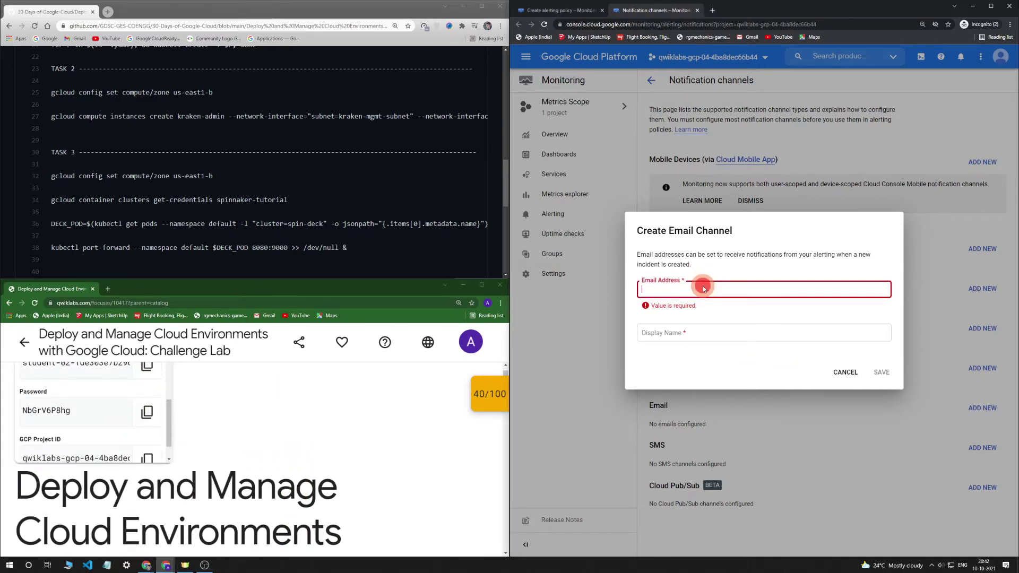
key("ctrl+v")
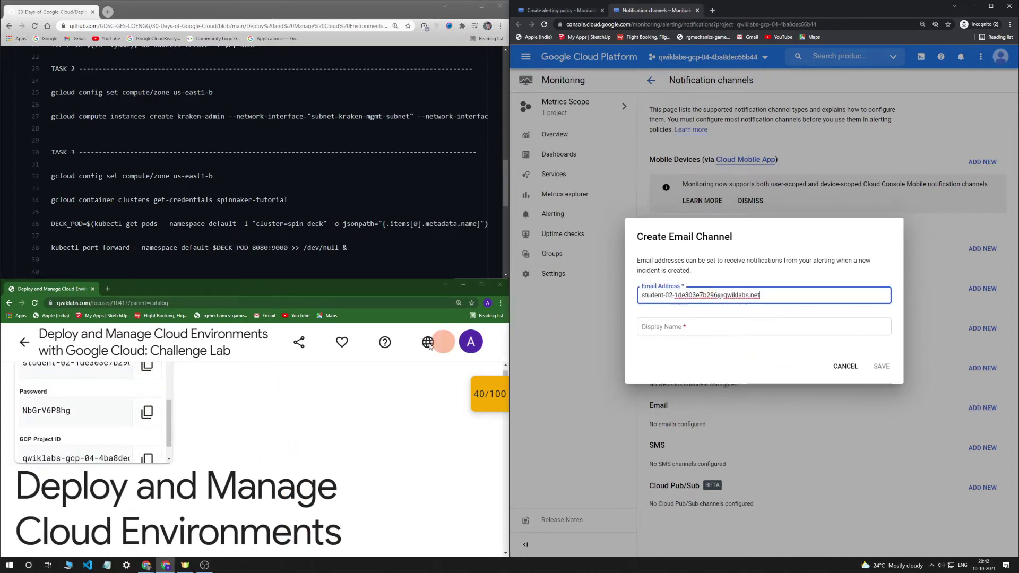
left_click(706, 328)
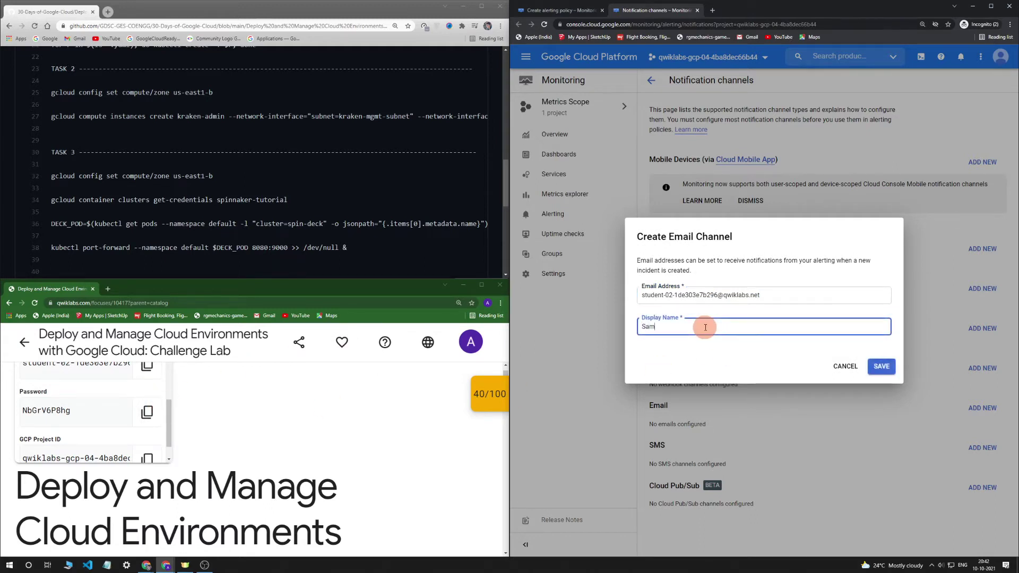
left_click(879, 372)
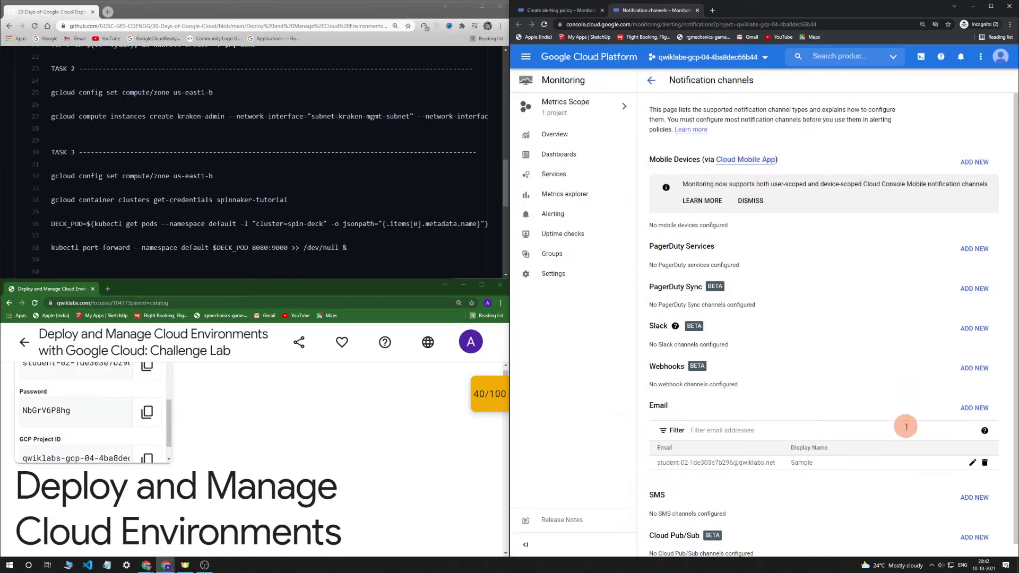
Return to the alerting policy, refresh the channel list, choose Sample as the notification channel and continue to the final section.
left_click(578, 10)
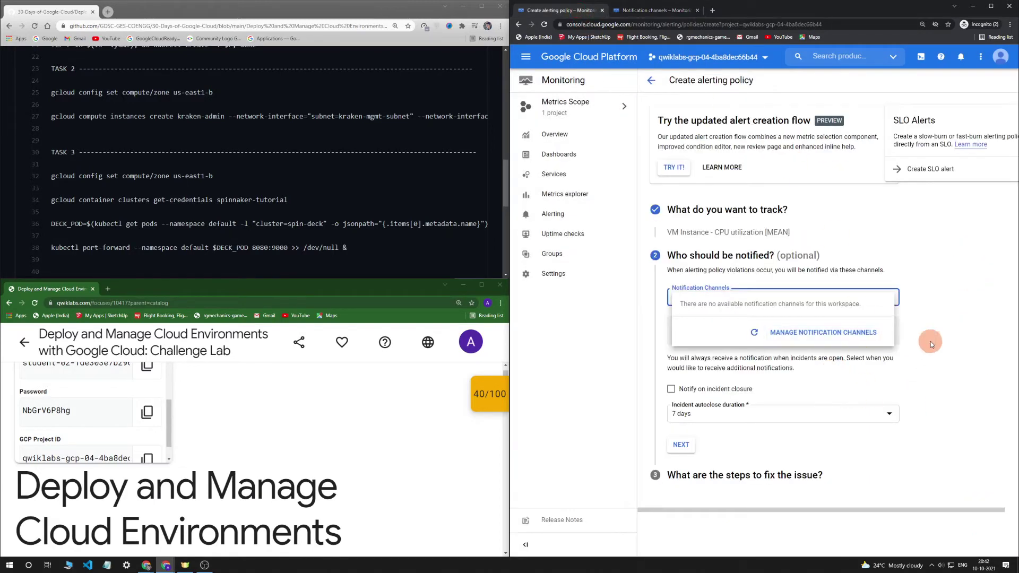
left_click(757, 339)
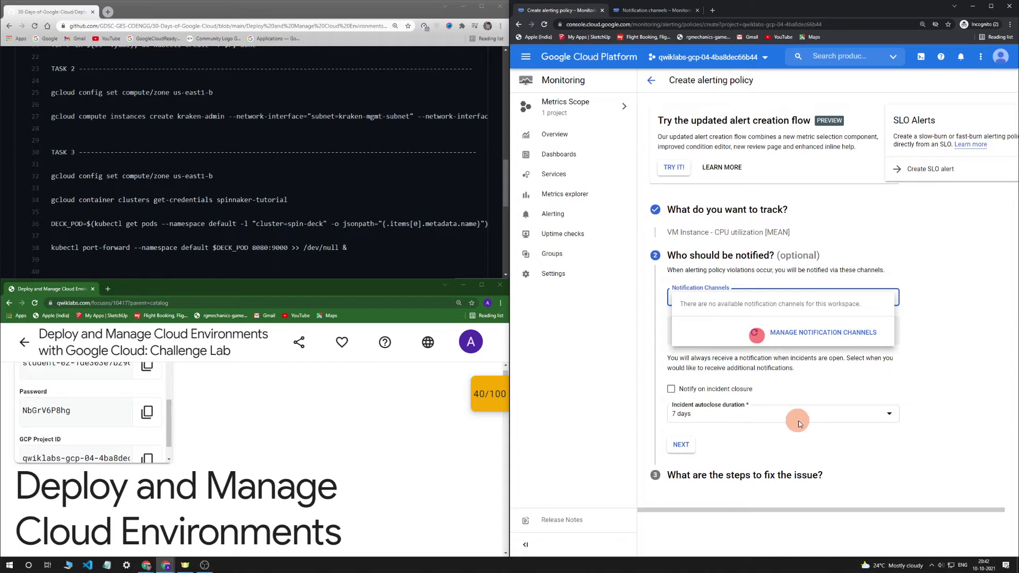
left_click(918, 400)
left_click(717, 297)
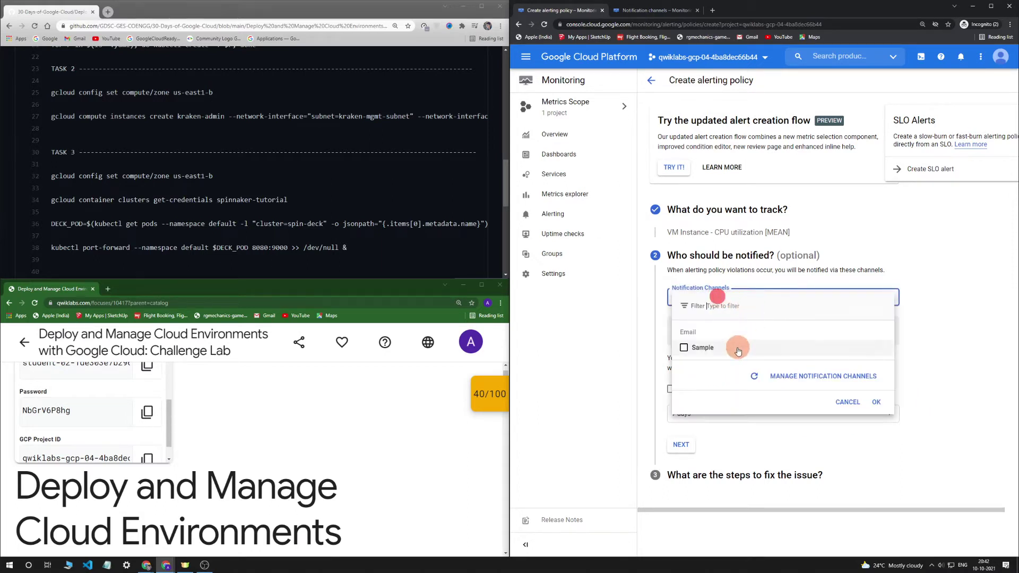
left_click(707, 347)
left_click(876, 406)
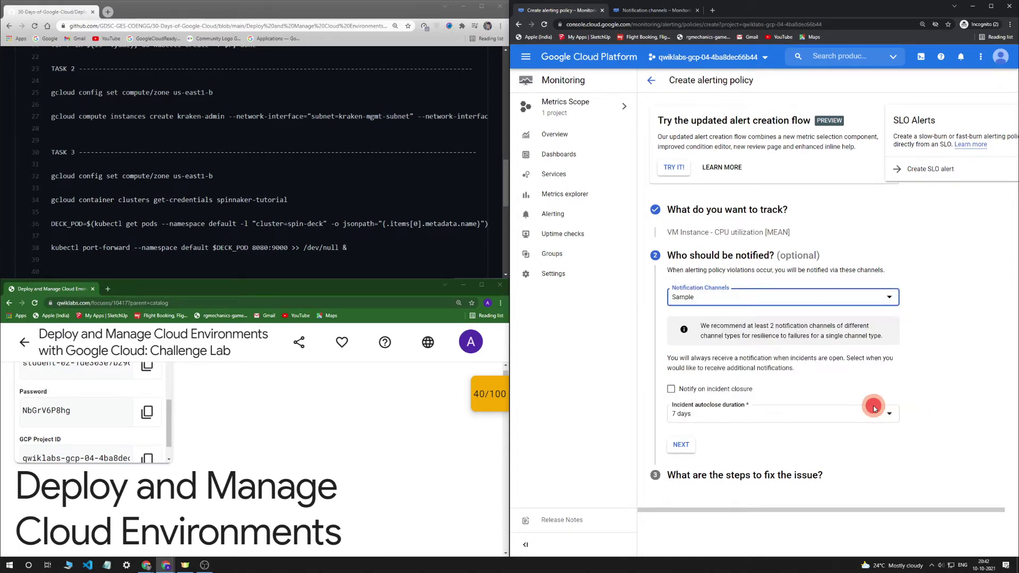
left_click(680, 444)
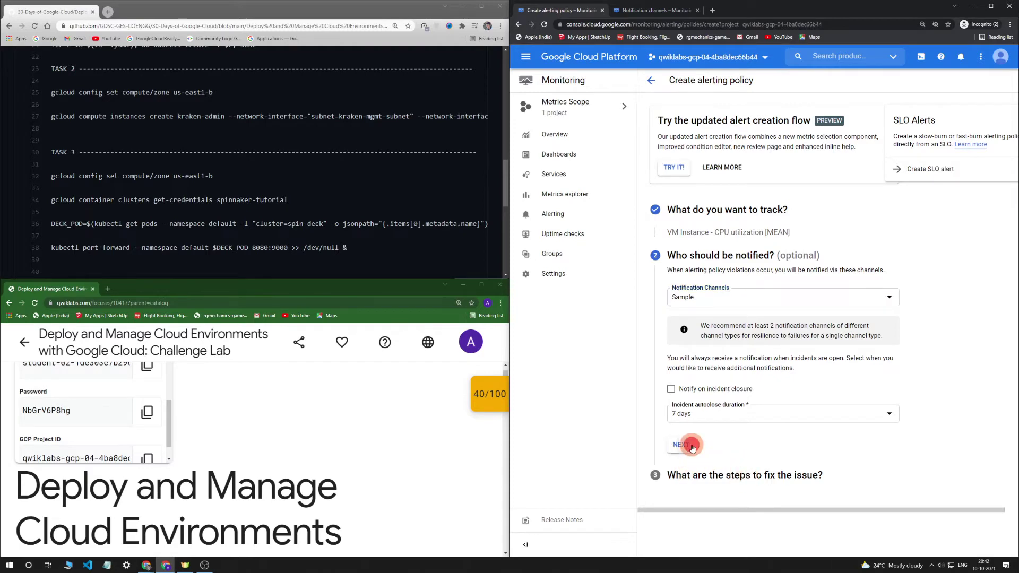
Name the alerting policy kraken-admin, matching the instance in the lab's Task 2 instructions, and save the policy.
scroll(290, 420, "down", 5)
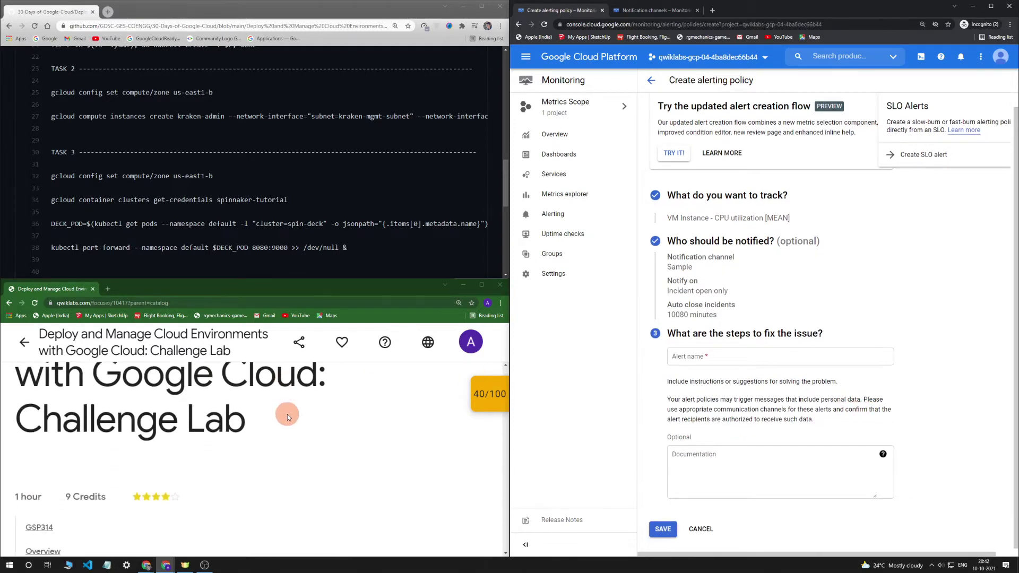
scroll(291, 421, "down", 15)
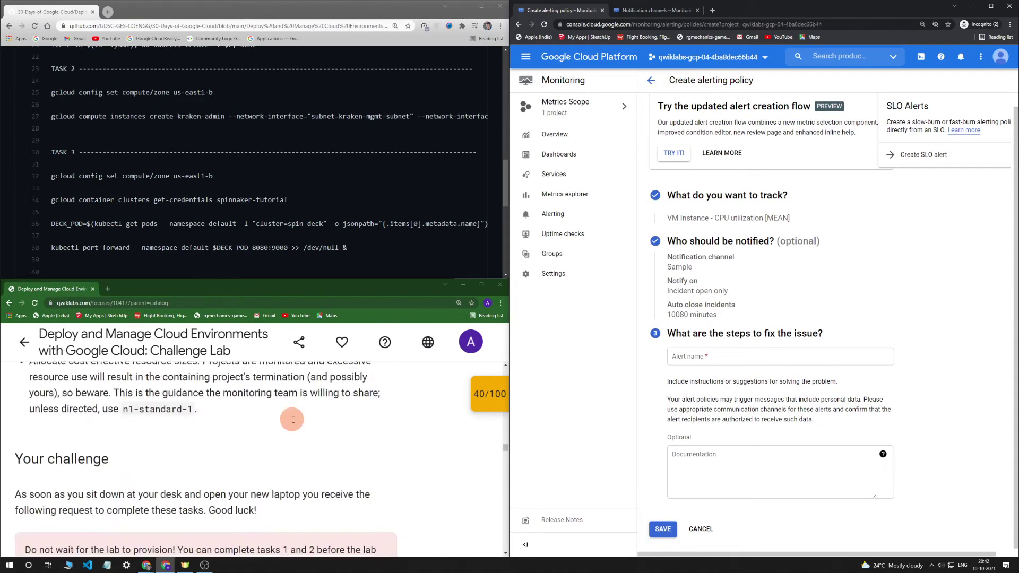
scroll(293, 421, "down", 15)
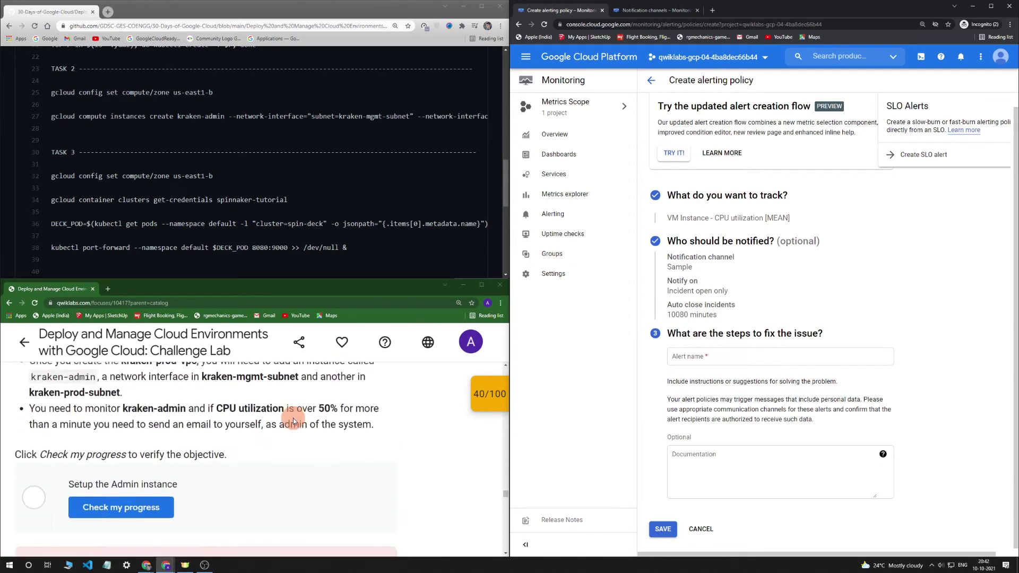
scroll(293, 420, "up", 1)
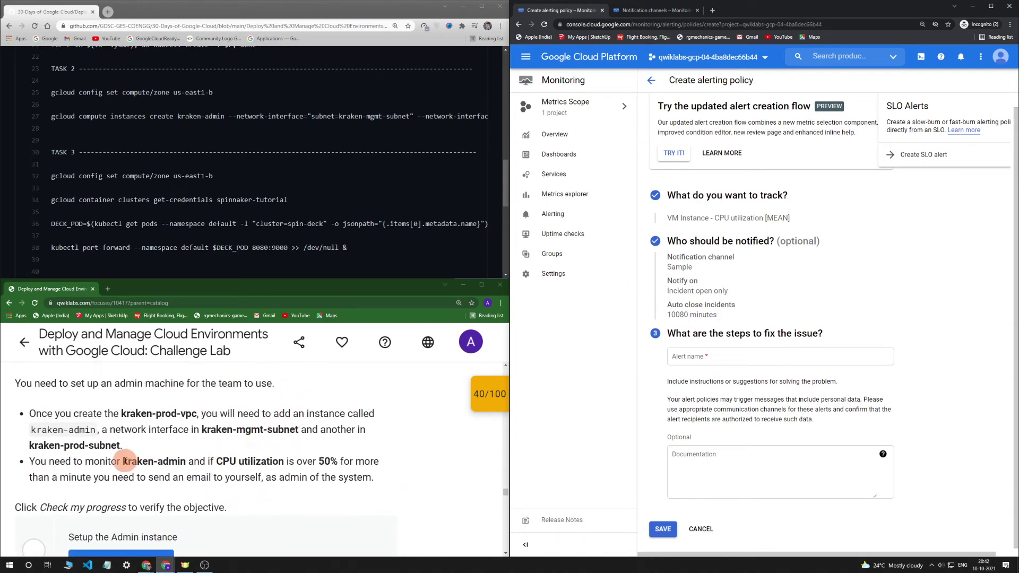
left_click_drag(123, 460, 185, 461)
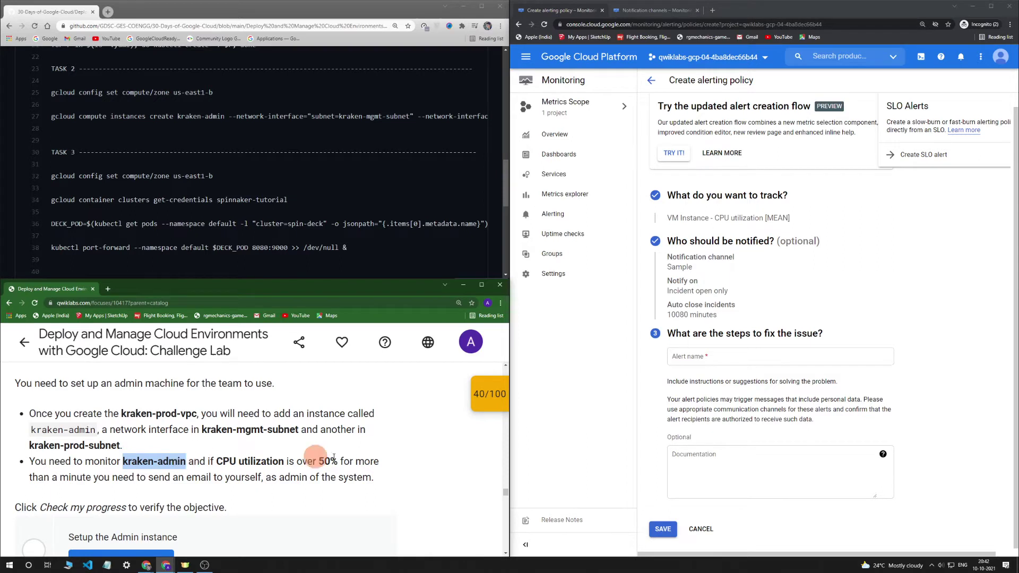
left_click(697, 356)
type("kraken-admin")
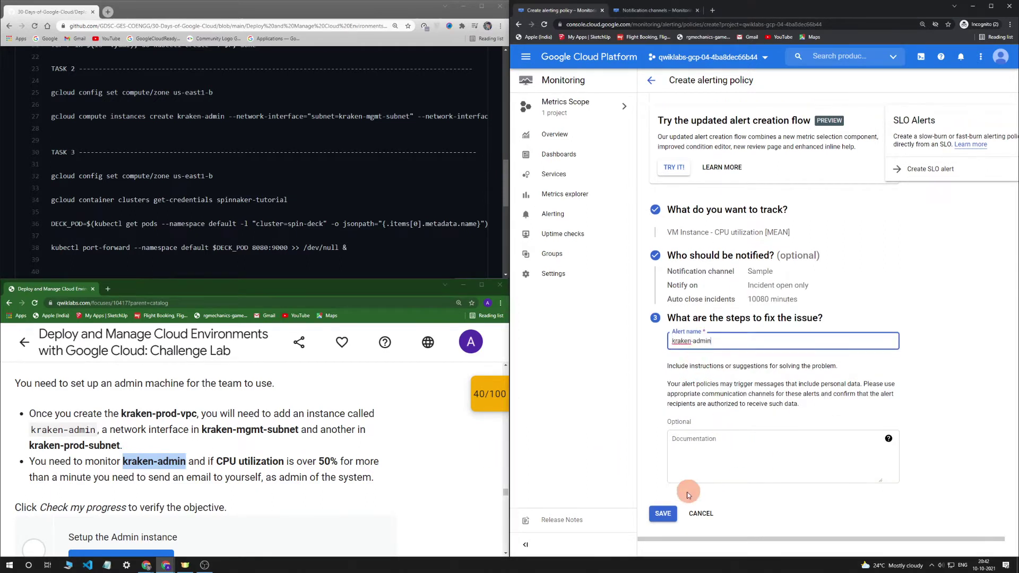
left_click(660, 513)
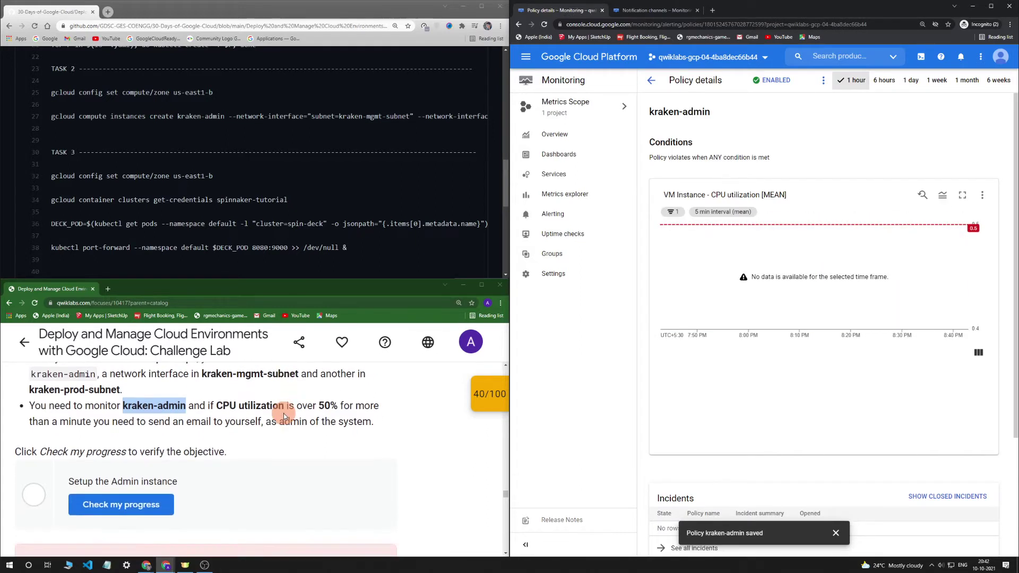
Check the progress of the Setup the Admin instance objective, both in the lab instructions and in the score breakdown.
scroll(276, 414, "down", 1)
left_click(153, 480)
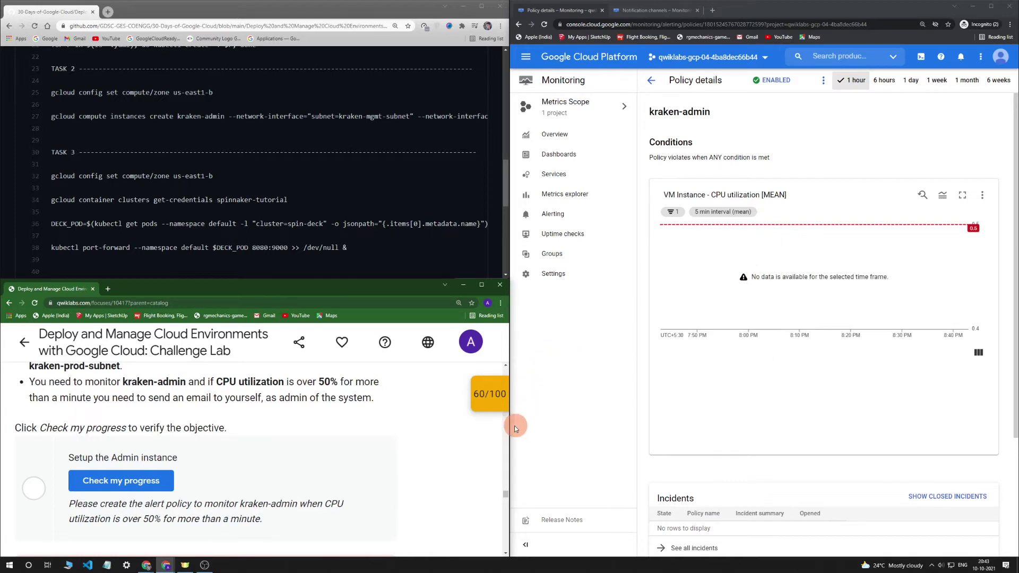
left_click(137, 481)
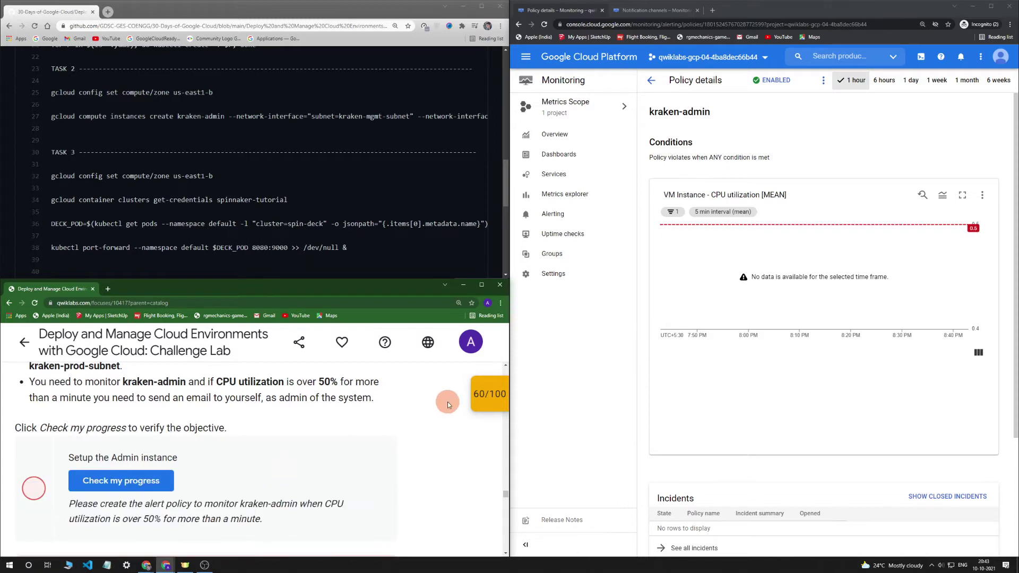
left_click(483, 394)
scroll(466, 419, "down", 1)
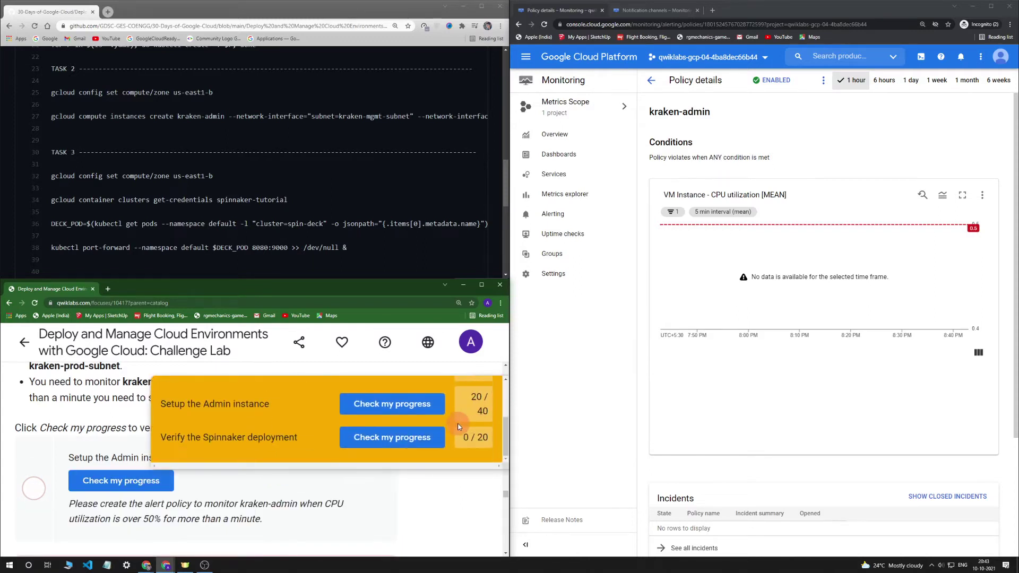
left_click(416, 406)
left_click(481, 402)
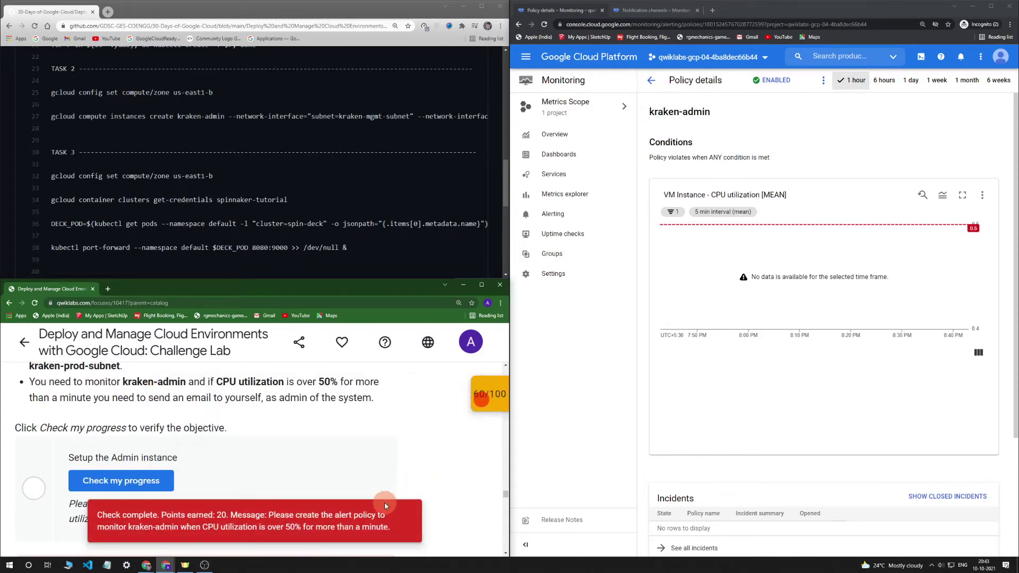
Examine the points awarded for each objective in the lab's score breakdown, then close it.
scroll(447, 473, "down", 1)
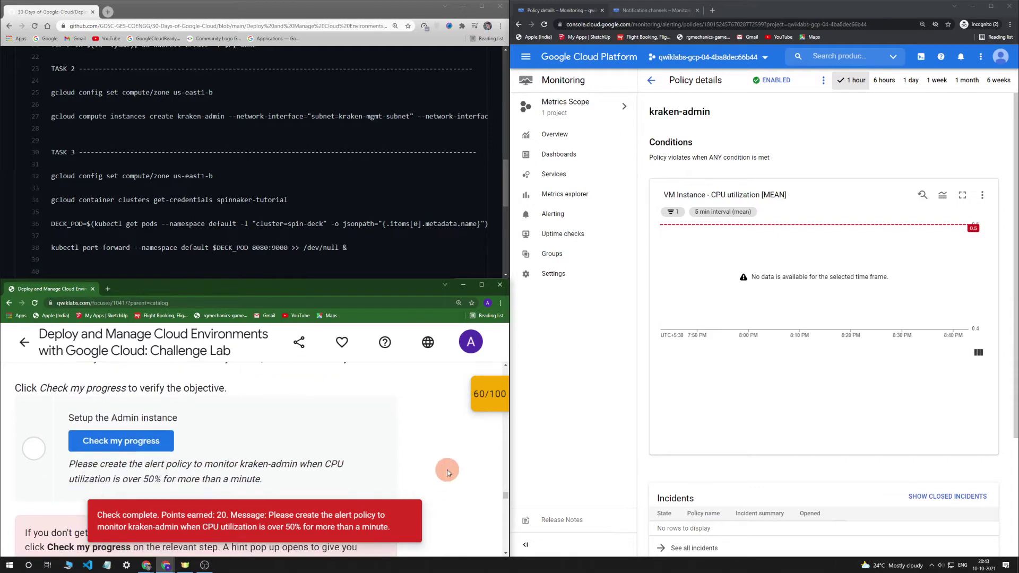
left_click(482, 395)
scroll(492, 430, "down", 1)
scroll(492, 426, "down", 1)
scroll(492, 427, "up", 1)
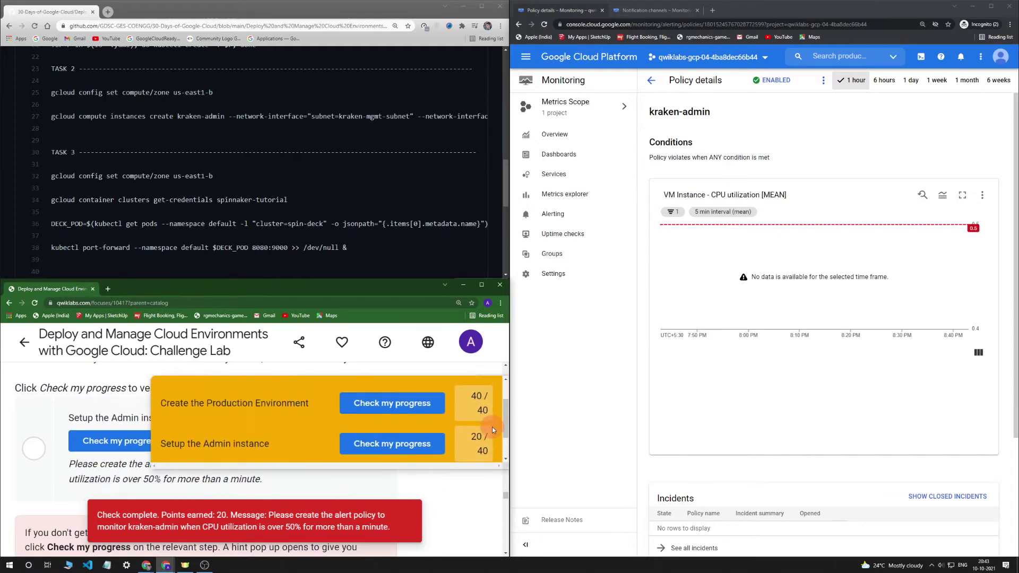
scroll(488, 413, "up", 1)
scroll(480, 404, "down", 1)
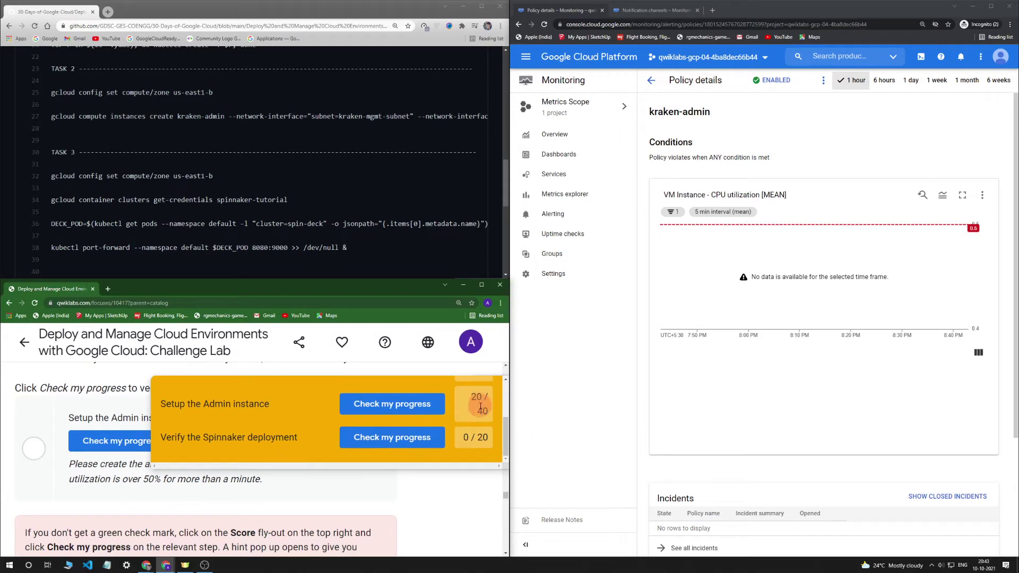
scroll(478, 400, "up", 2)
left_click(480, 407)
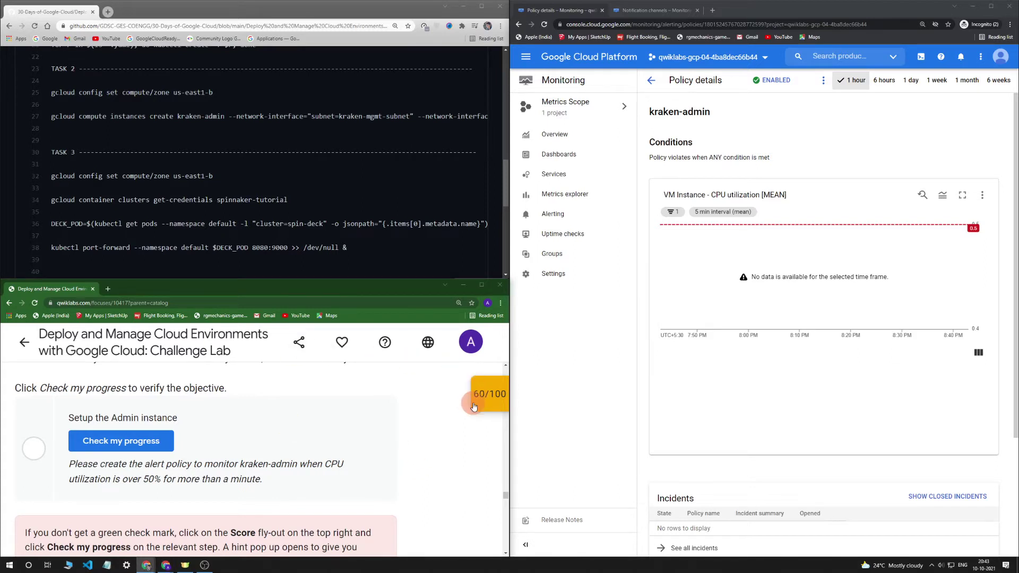
Run the Setup the Admin instance progress check again from the instructions and from the score breakdown.
left_click(823, 82)
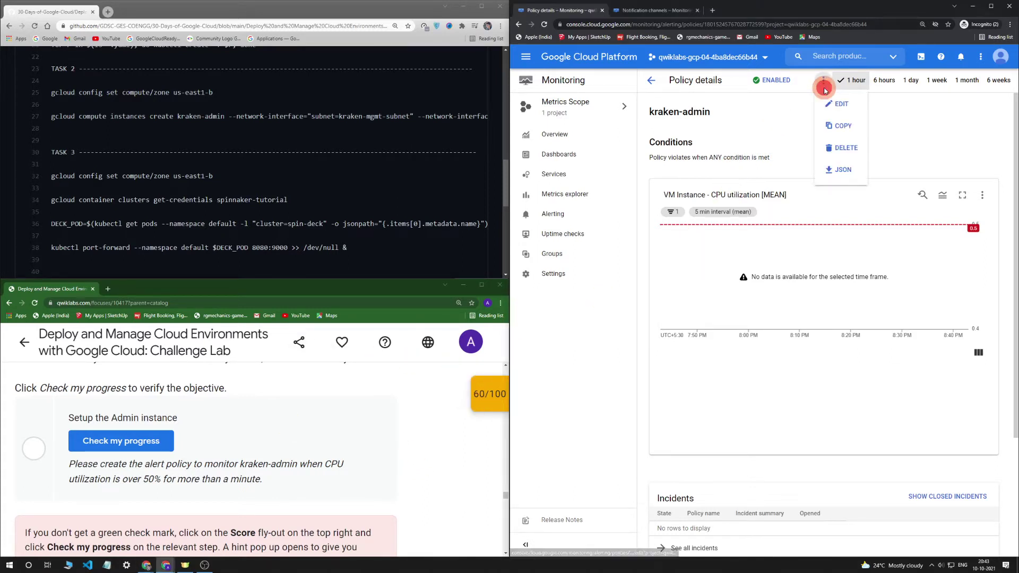
left_click(914, 123)
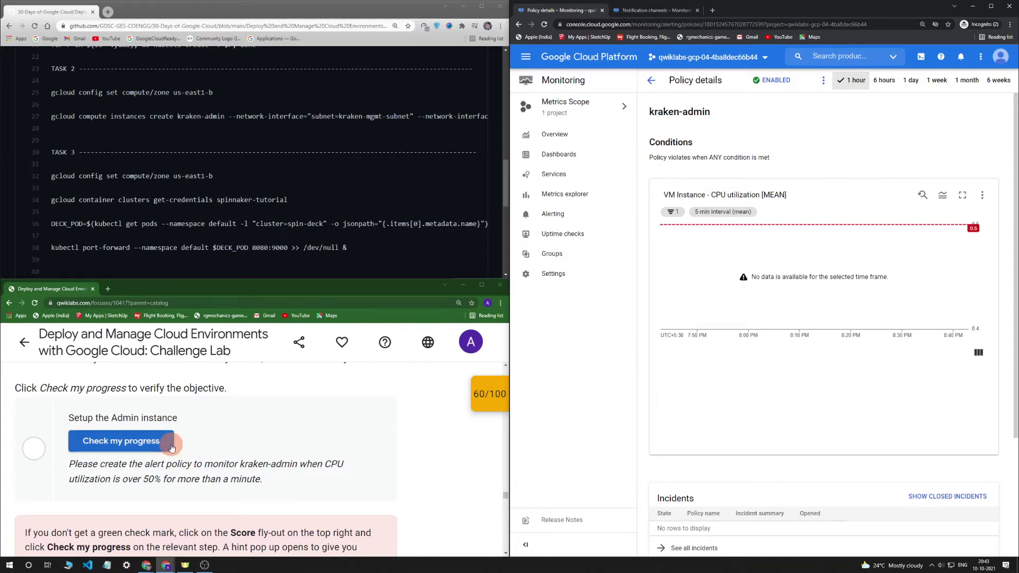
left_click(144, 443)
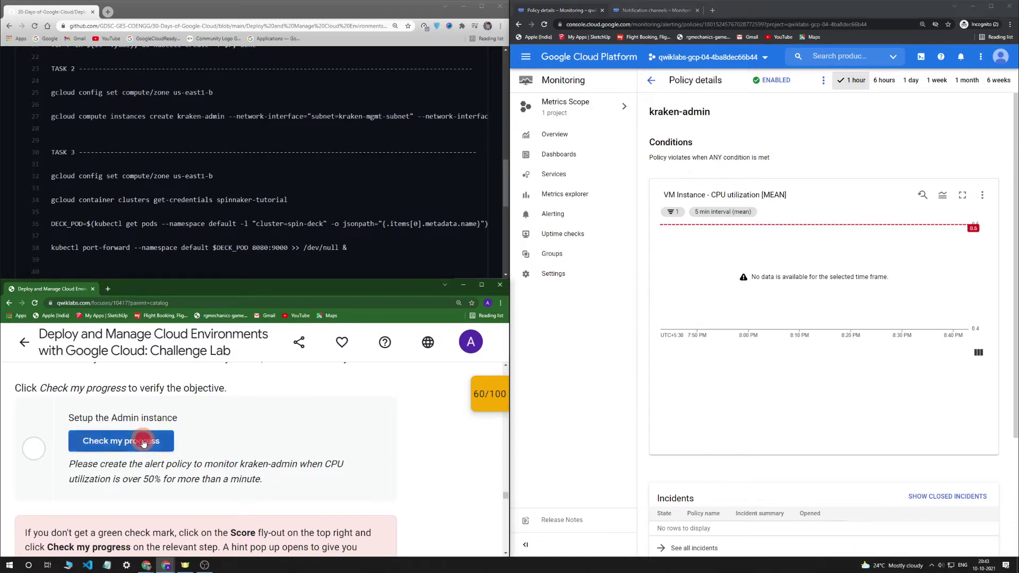
left_click(488, 395)
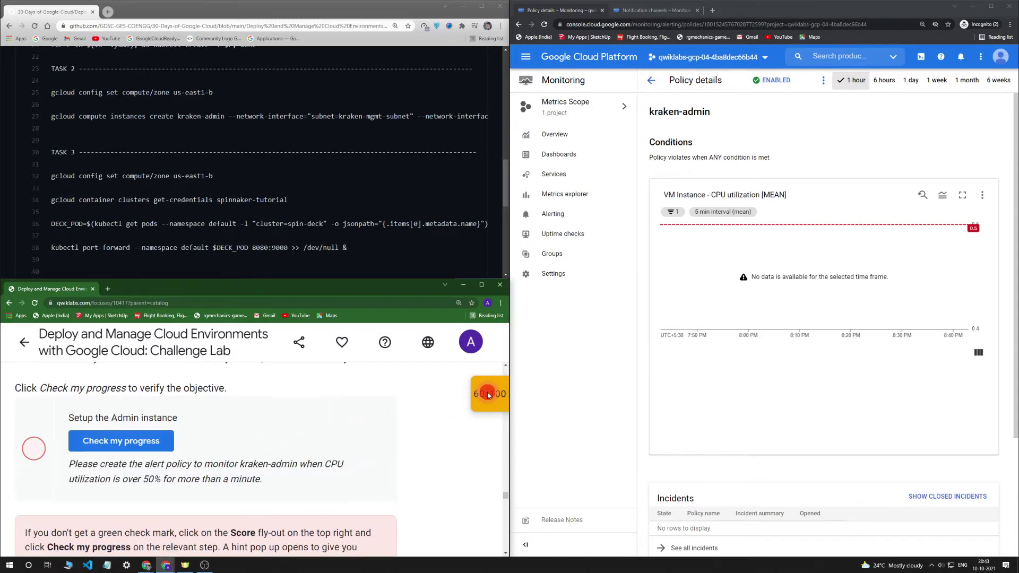
left_click(425, 444)
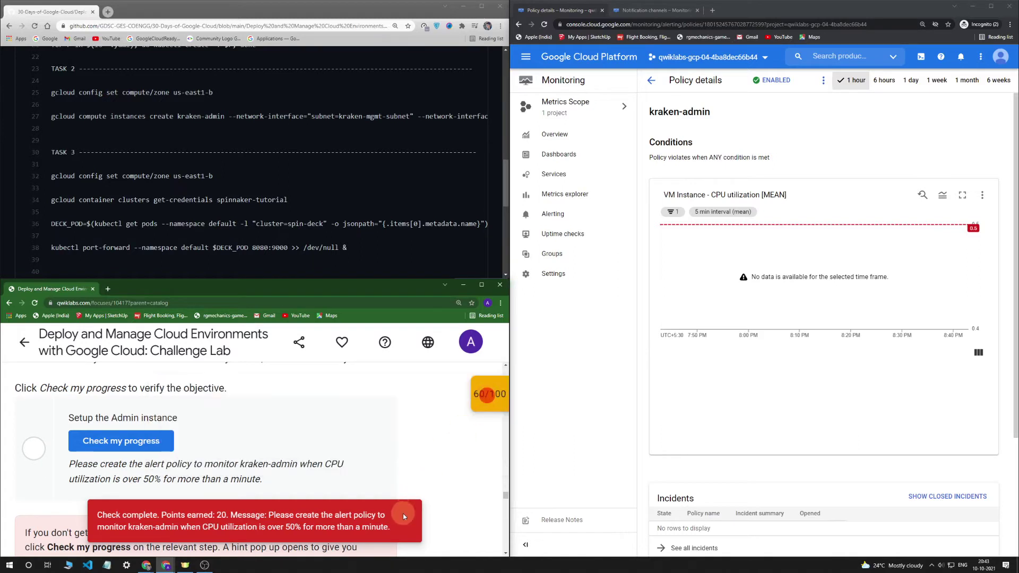
scroll(426, 476, "down", 2)
scroll(425, 475, "up", 2)
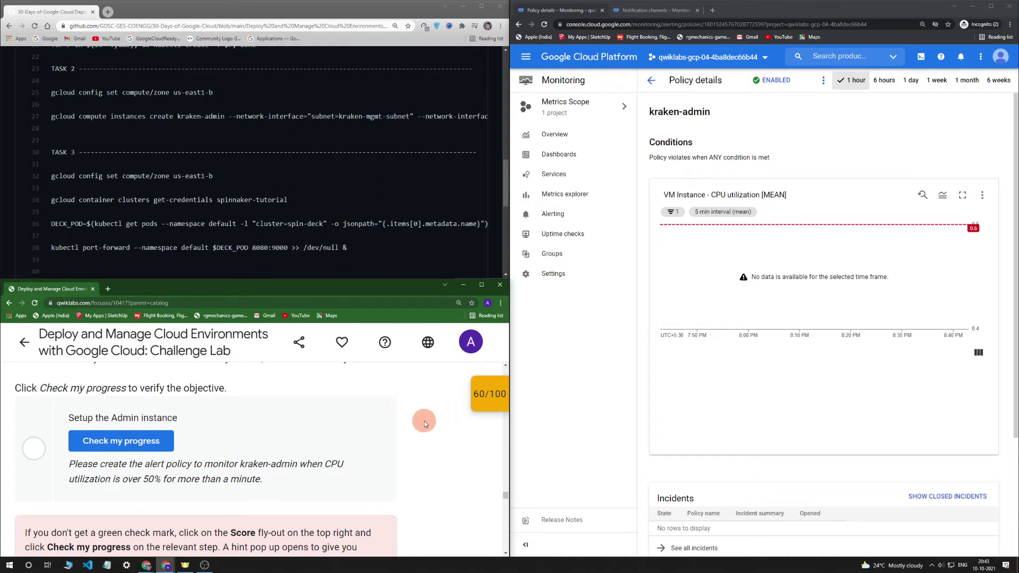
Review the lab's score breakdown again and repeat the progress check for Setup the Admin instance.
scroll(425, 422, "down", 1)
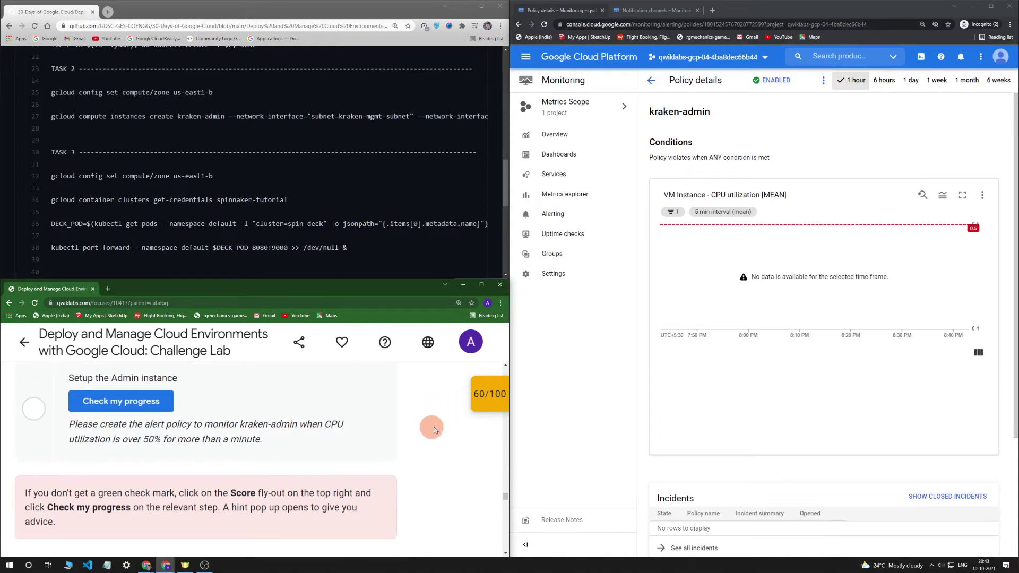
left_click(488, 393)
scroll(492, 407, "down", 1)
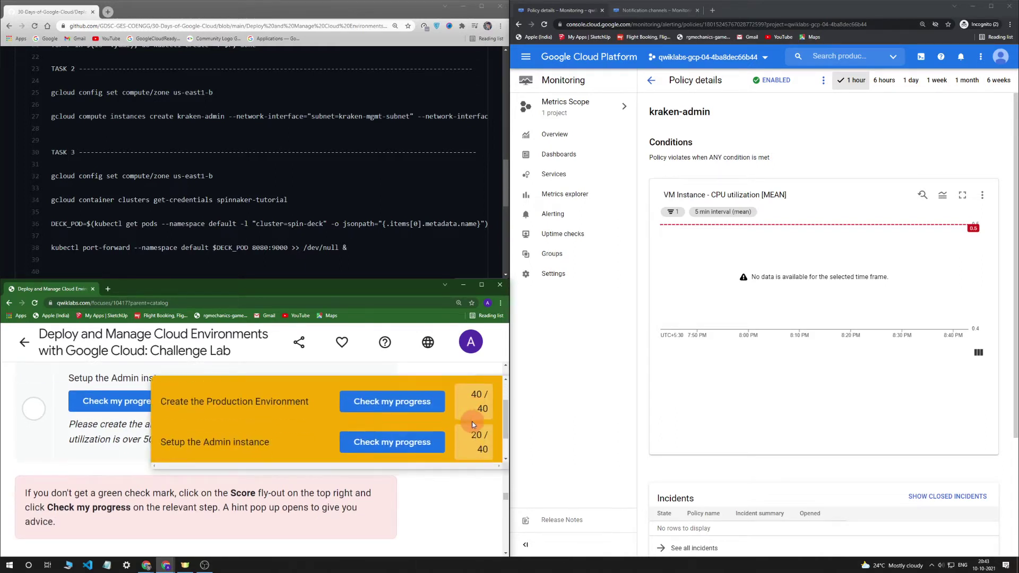
scroll(453, 437, "up", 1)
left_click(478, 406)
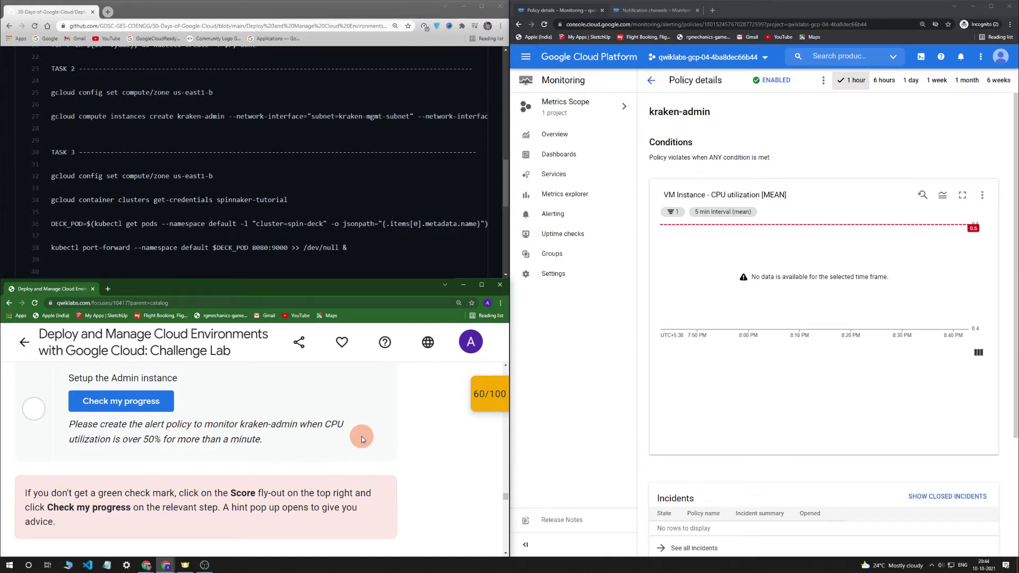
left_click(110, 399)
scroll(398, 412, "down", 1)
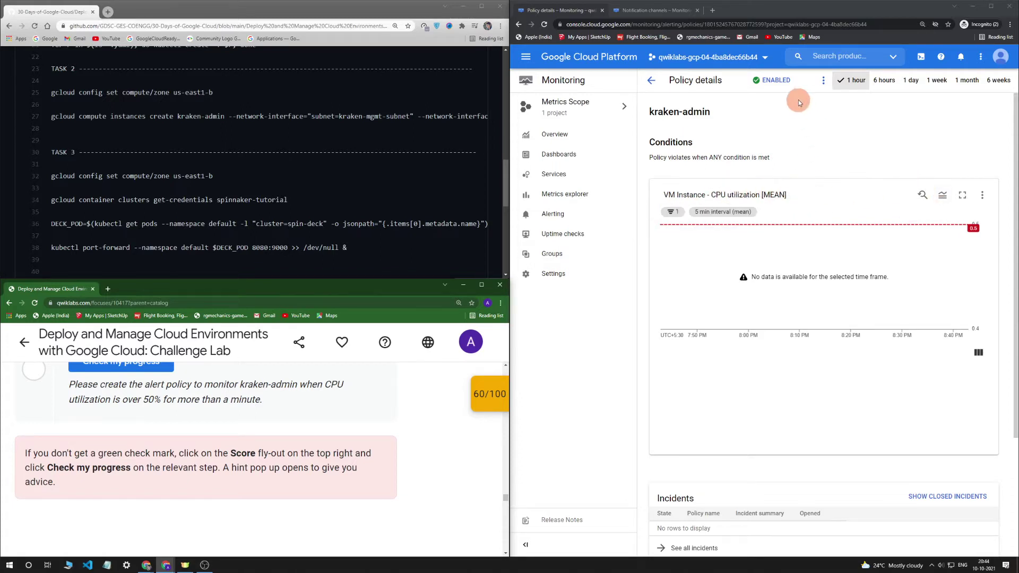
Edit the kraken-admin policy's CPU utilization condition so it must hold for 1 minute, and save the condition and the policy.
left_click(823, 80)
left_click(828, 104)
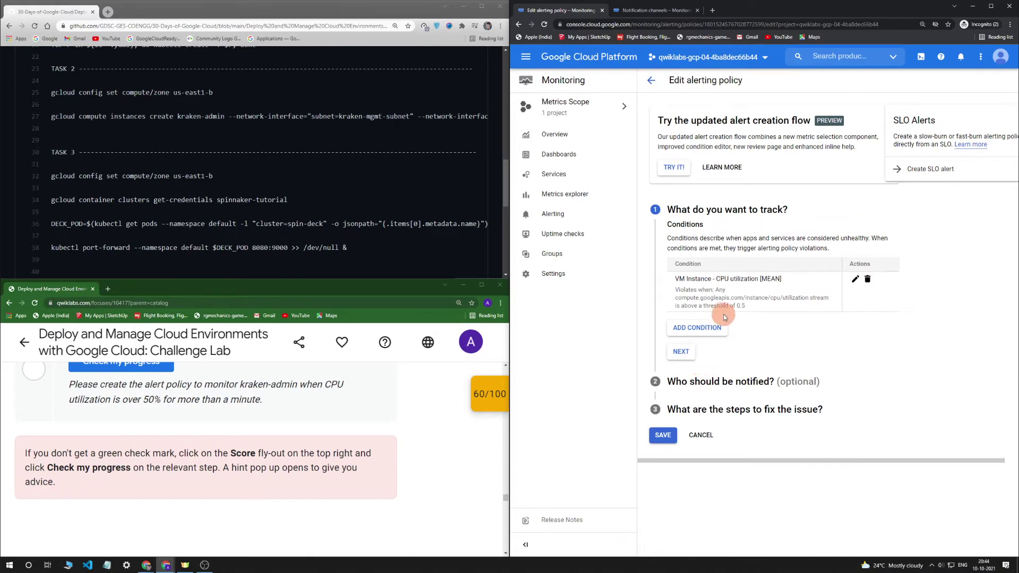
left_click(856, 279)
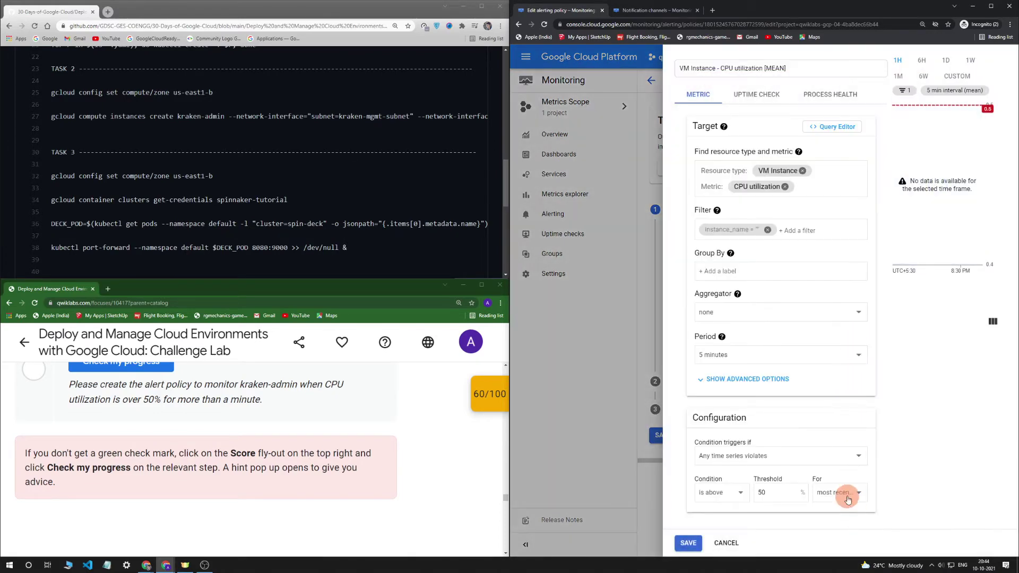
left_click(850, 497)
left_click(860, 402)
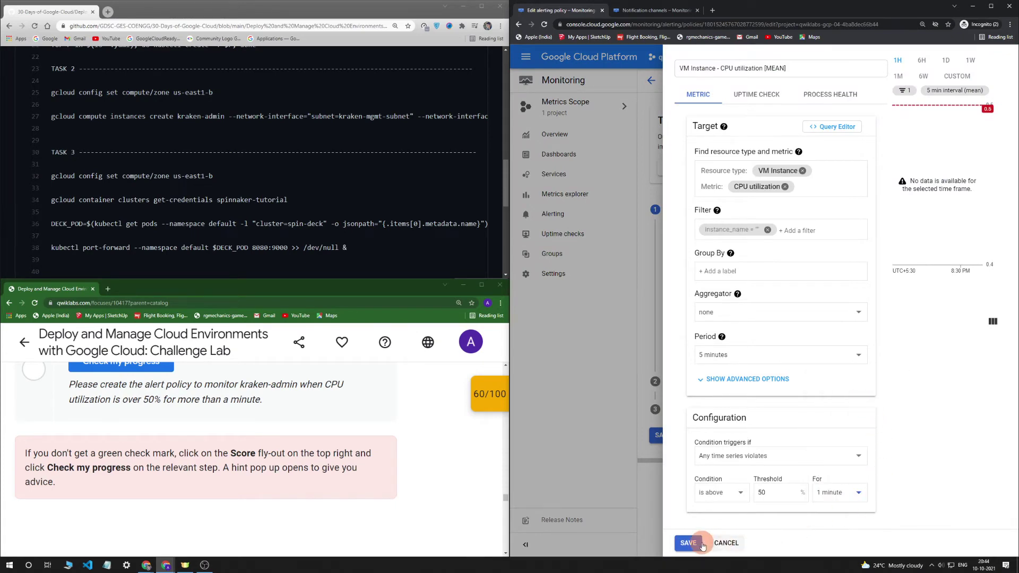
left_click(689, 542)
left_click(662, 435)
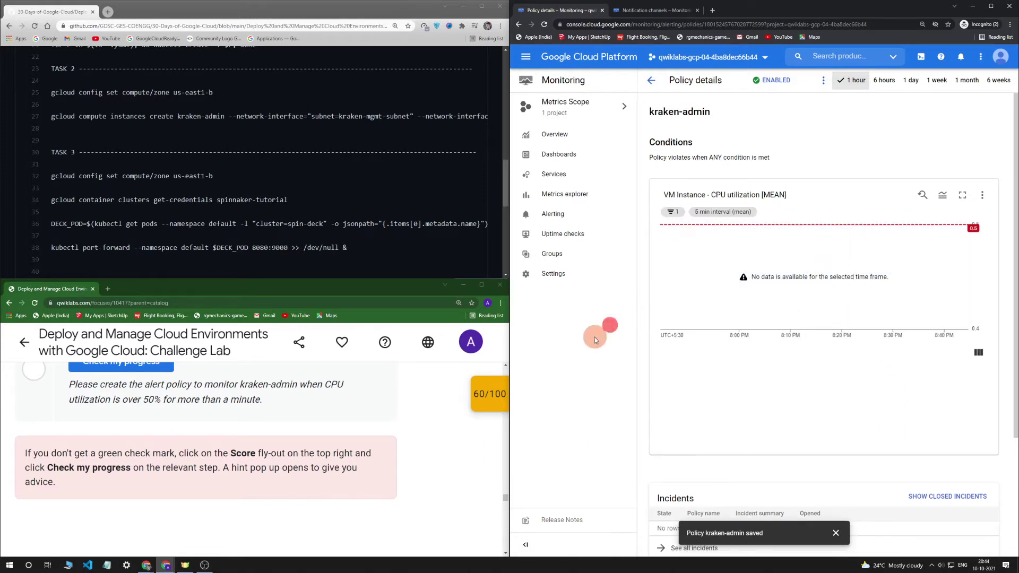
Check the Setup the Admin instance objective against the edited policy and glance at the score breakdown.
scroll(329, 449, "up", 1)
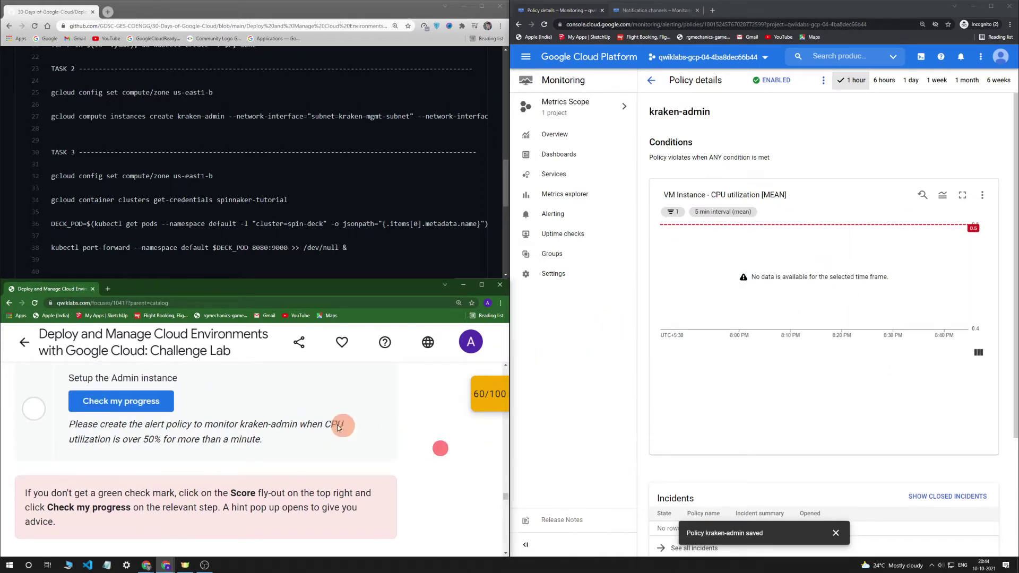
left_click(169, 410)
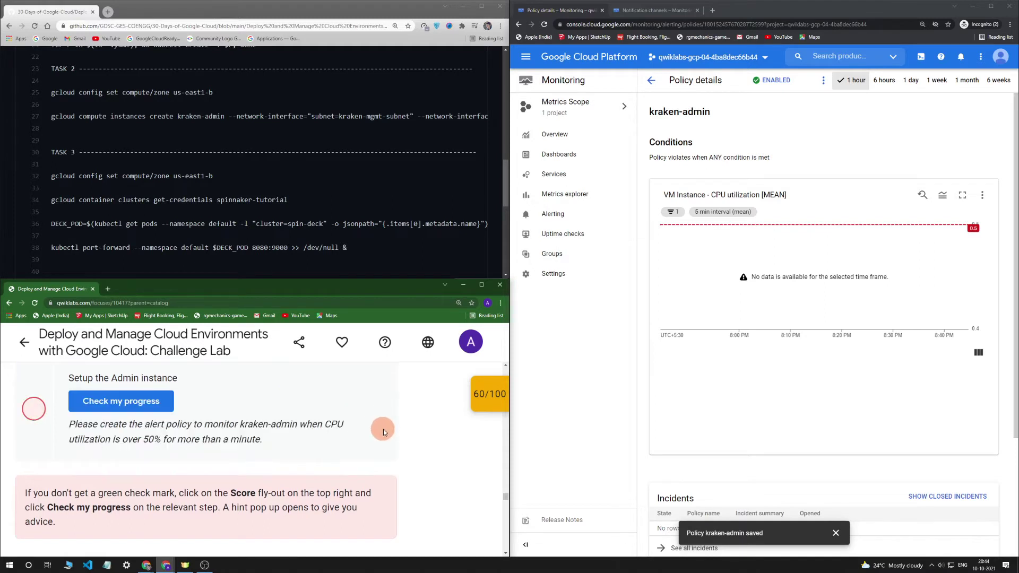
left_click(484, 403)
left_click(478, 401)
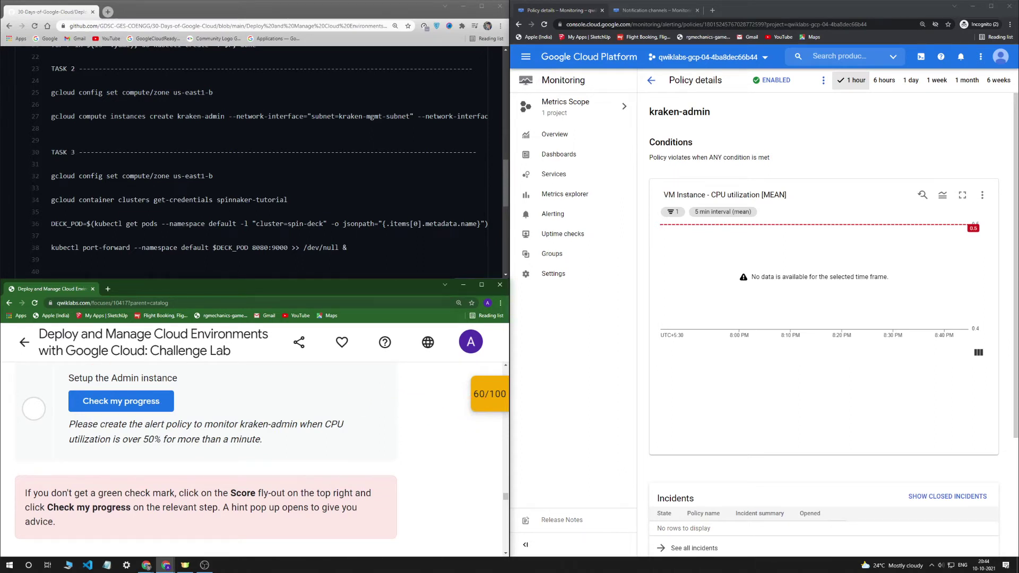
Reread the Task 2 monitoring requirement, recheck the Setup the Admin instance objective and go on to the Task 3 instructions.
scroll(77, 381, "up", 3)
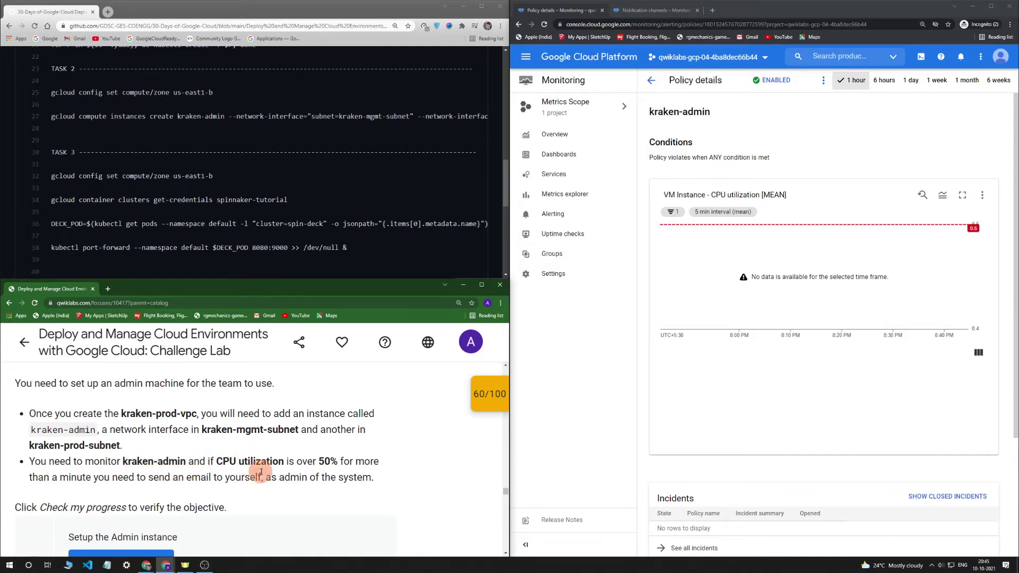
scroll(416, 466, "down", 3)
left_click(159, 480)
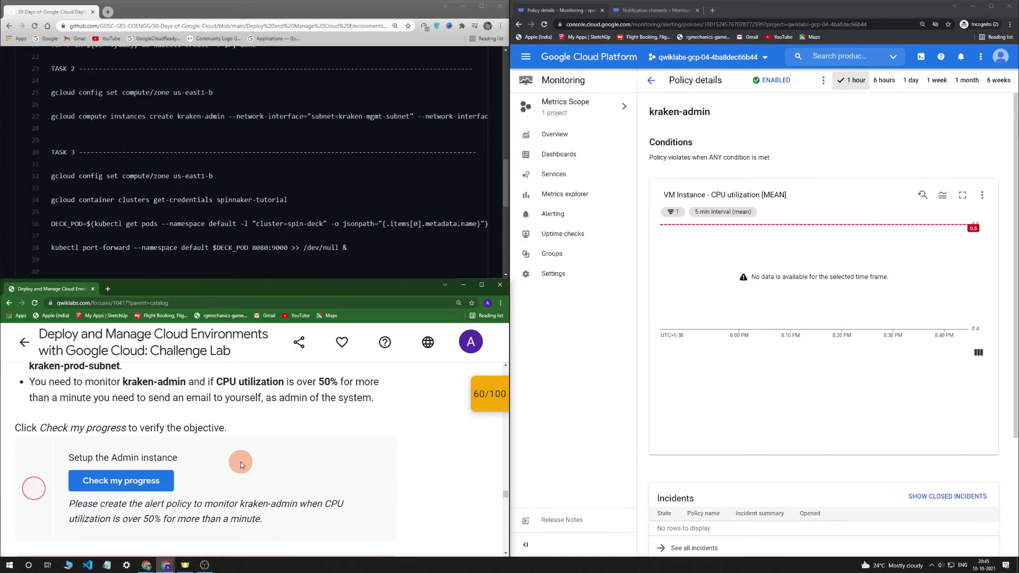
scroll(241, 461, "down", 5)
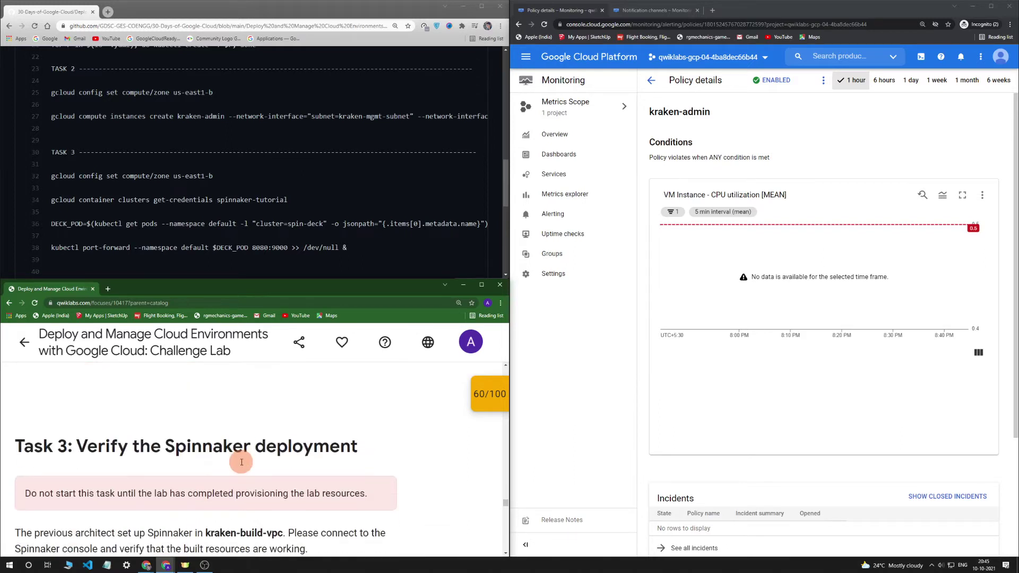
Return to Task 2 in the lab instructions and recheck progress for the Setup the Admin instance objective.
scroll(241, 462, "up", 1)
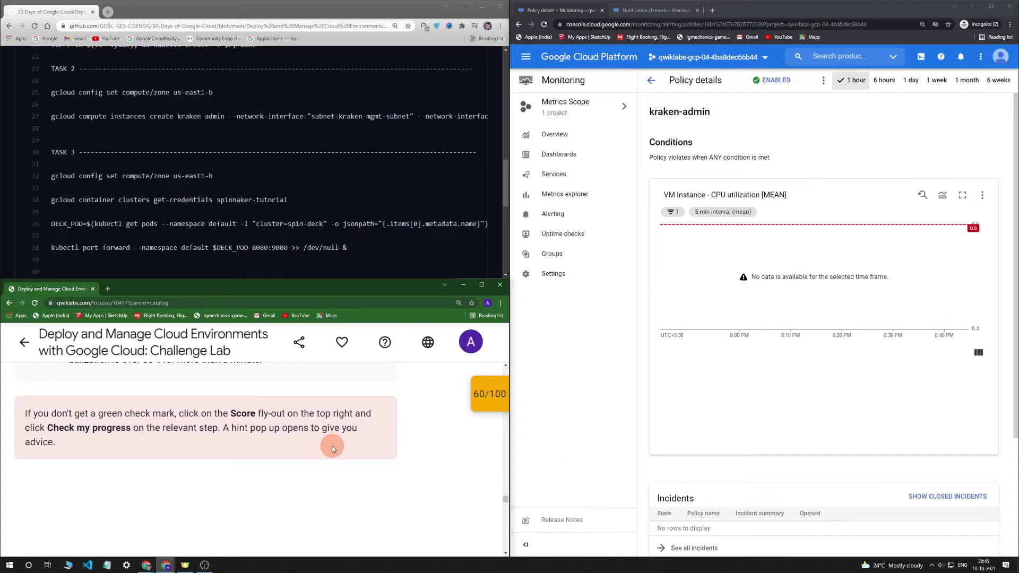
scroll(332, 449, "up", 4)
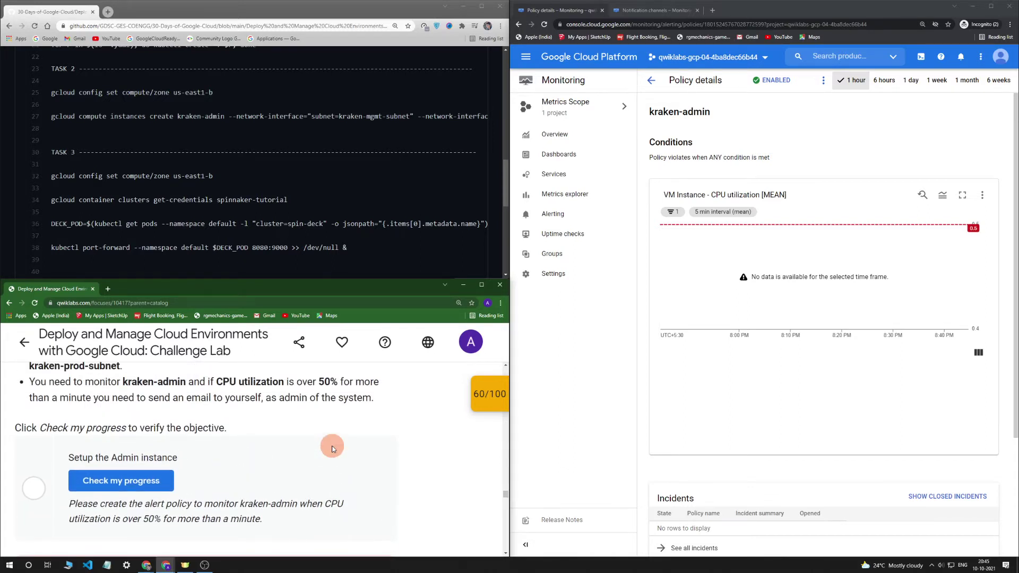
scroll(329, 447, "down", 1)
left_click(181, 440)
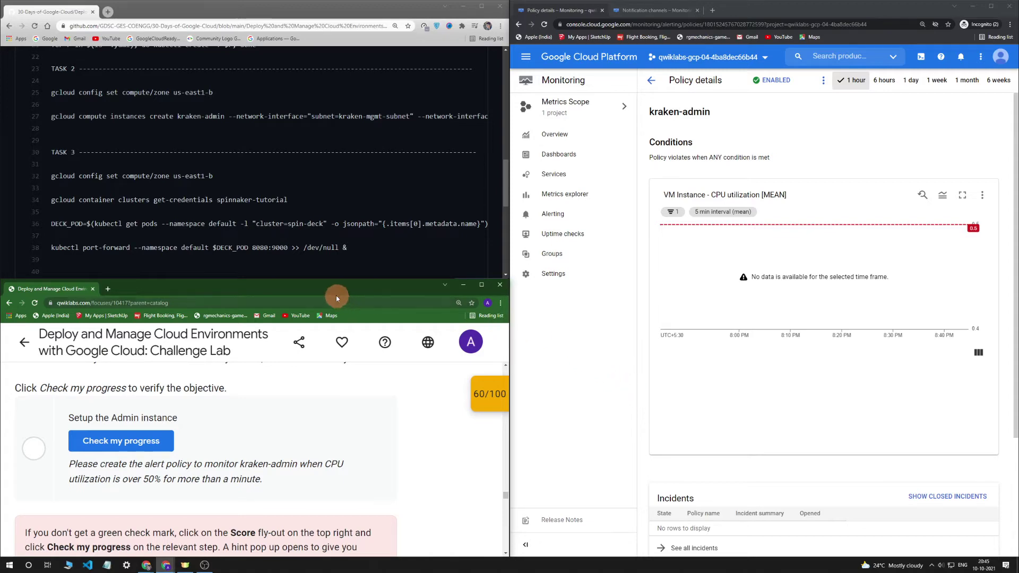
Enlarge the lab instructions window to the full screen height and rerun the Setup the Admin instance check from the score breakdown.
left_click_drag(327, 287, 0, 276)
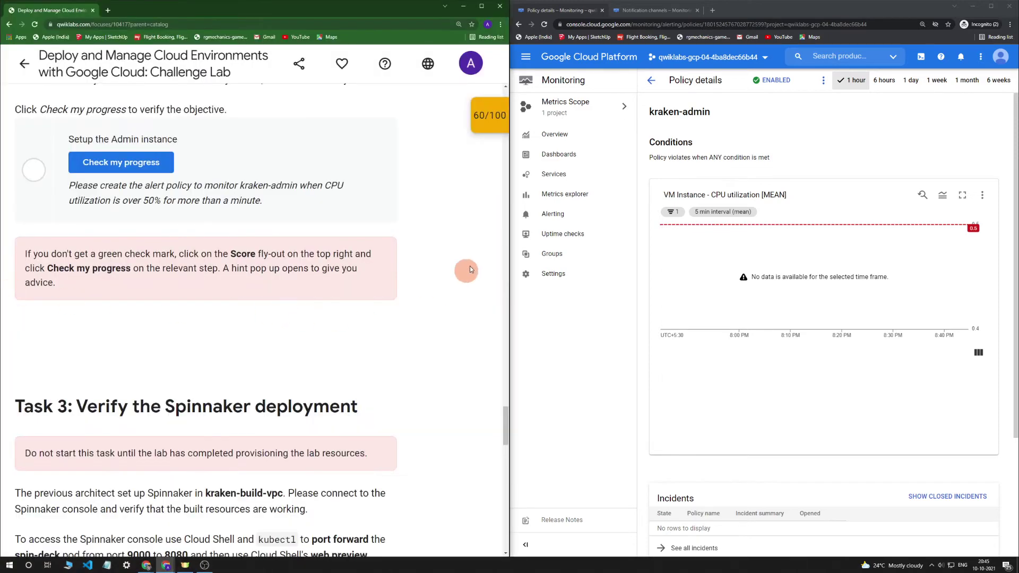
left_click(482, 126)
left_click(440, 214)
left_click(444, 212)
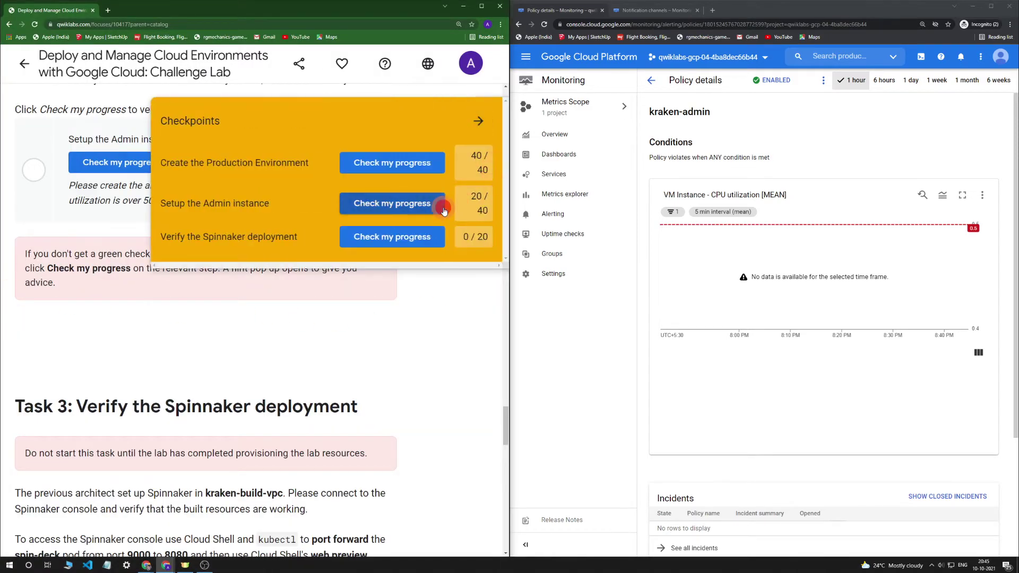
left_click(477, 121)
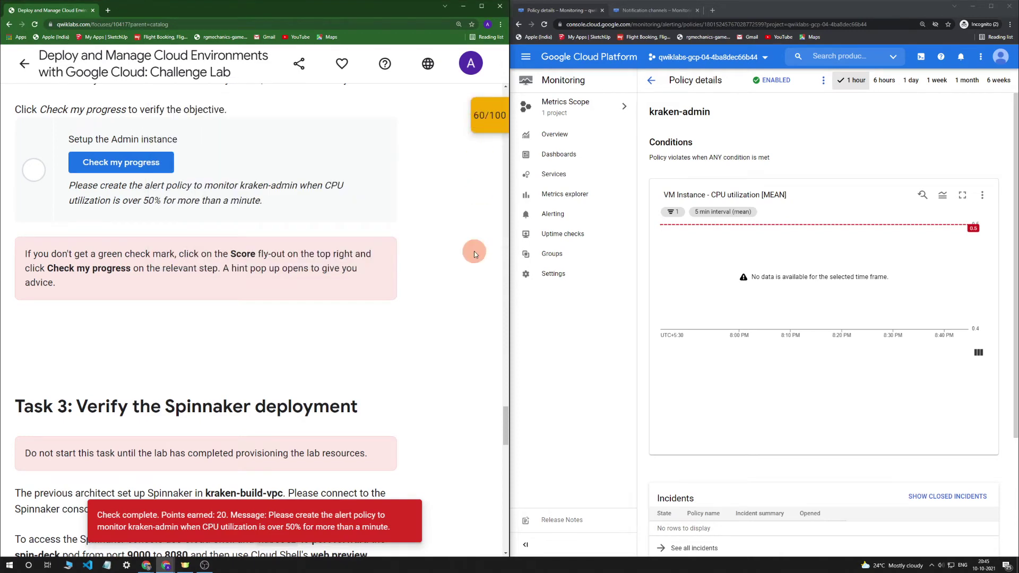
Reread the Task 2 requirements and delete the existing kraken-admin alerting policy, confirming the deletion.
scroll(475, 255, "down", 3)
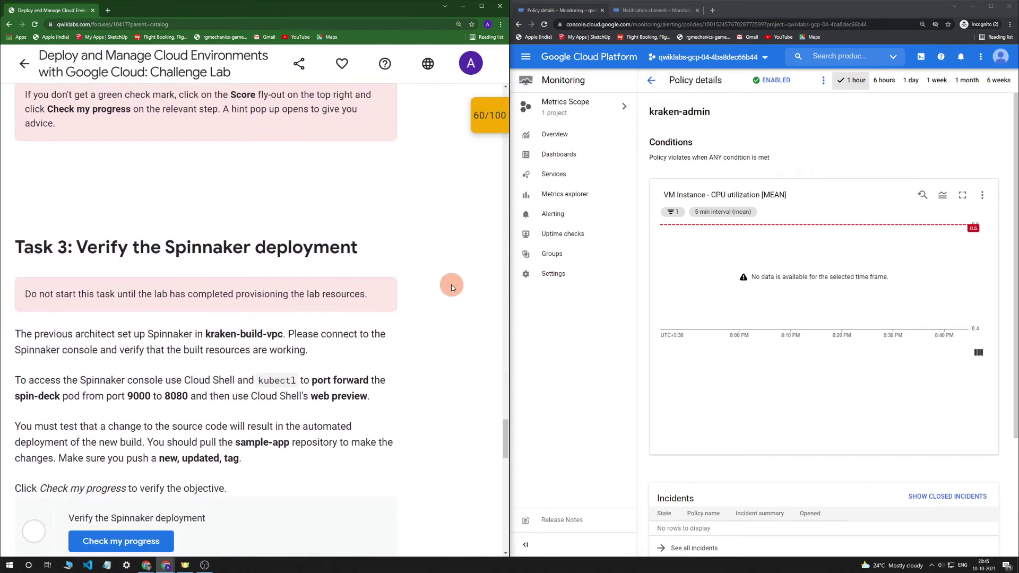
scroll(326, 340, "up", 4)
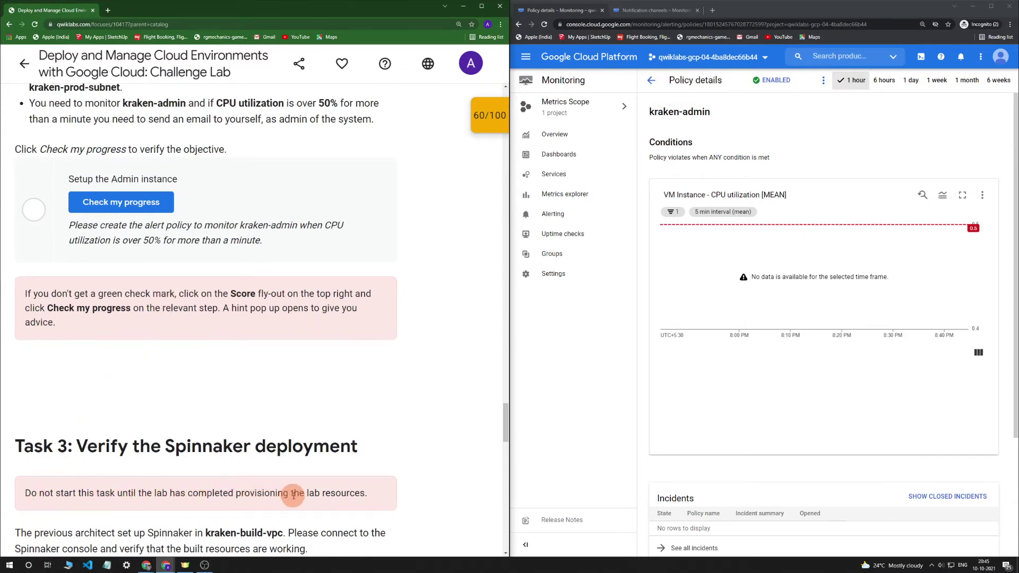
scroll(329, 359, "up", 2)
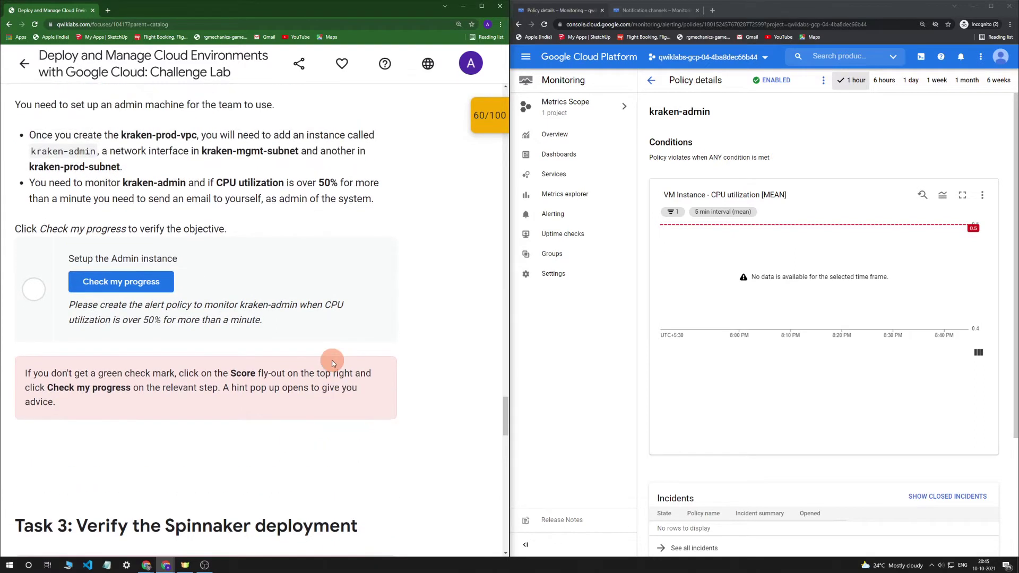
scroll(387, 351, "up", 2)
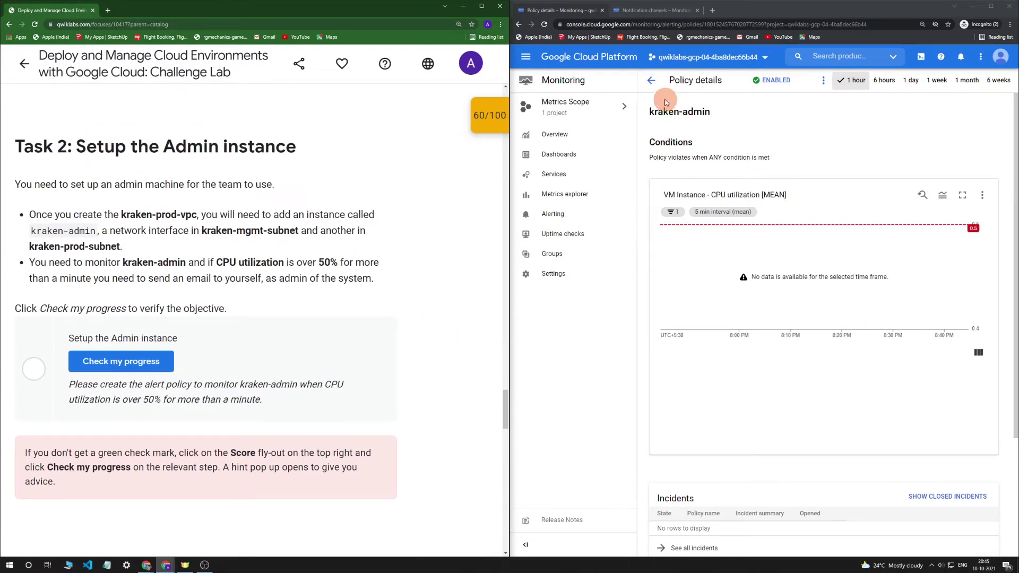
left_click(651, 80)
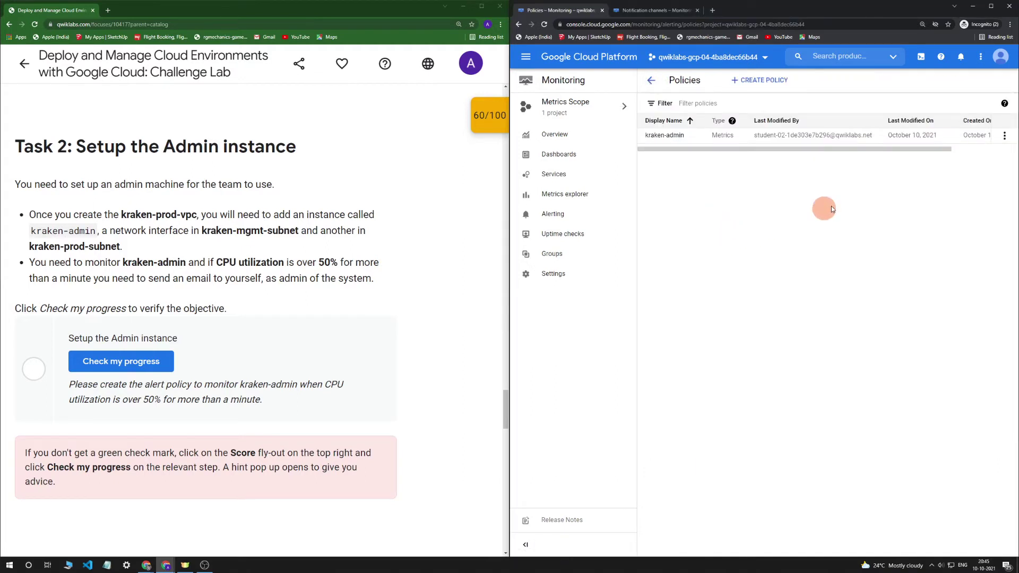
left_click(1004, 138)
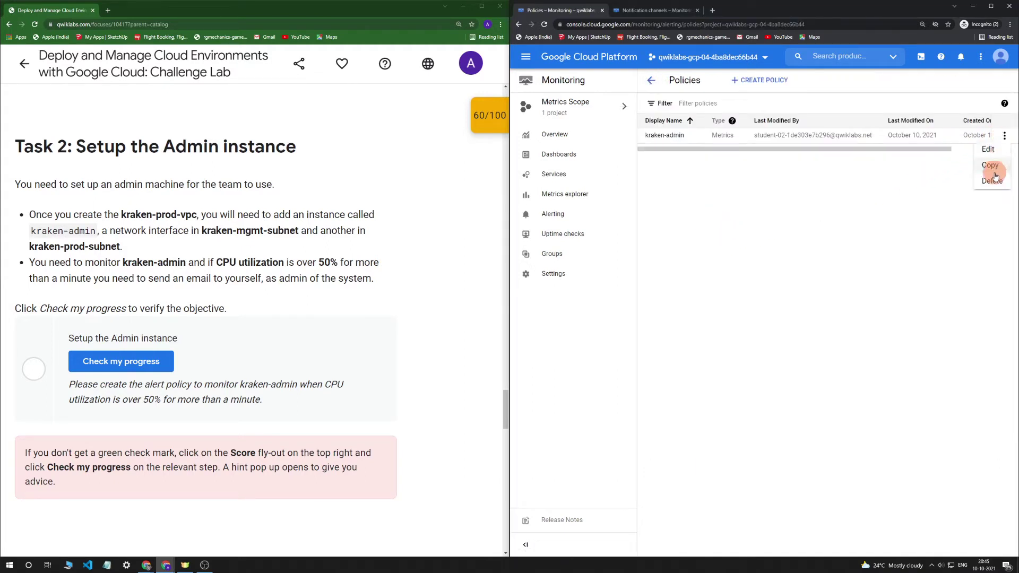
left_click(992, 179)
left_click(829, 331)
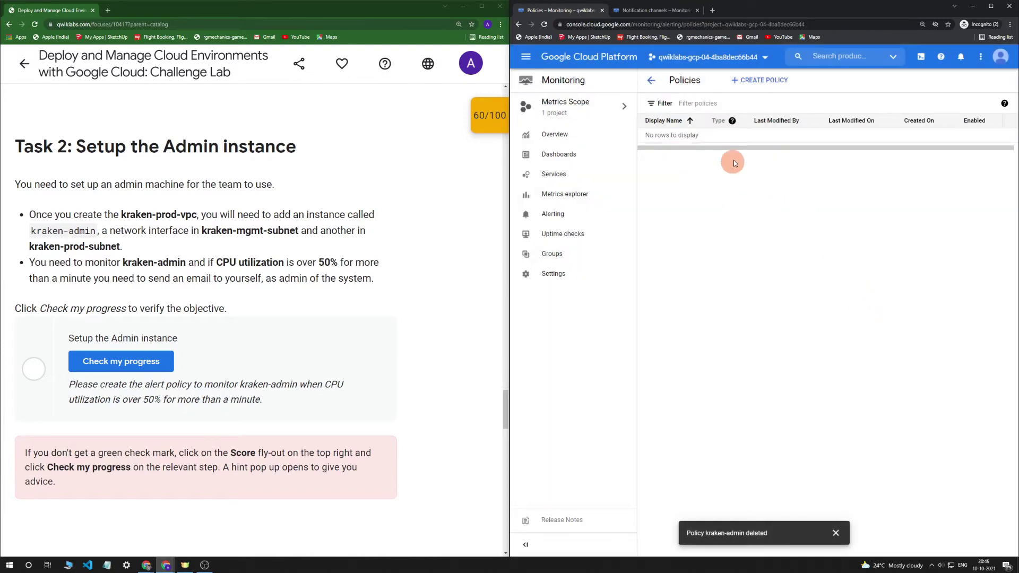
Start a new alerting policy with a metric condition on the CPU utilization of the VM Instance resource type.
left_click(759, 80)
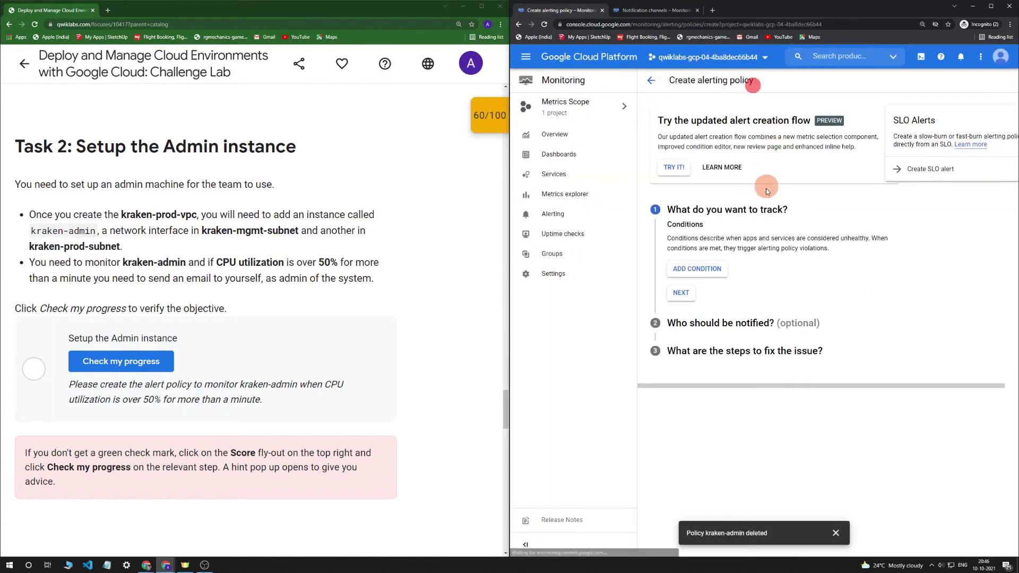
left_click(722, 263)
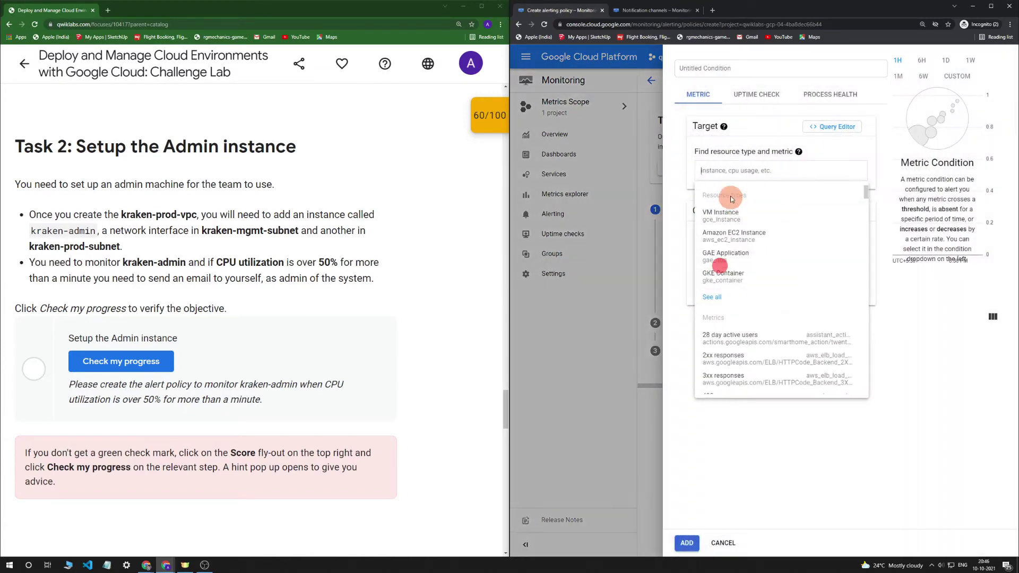
left_click(753, 221)
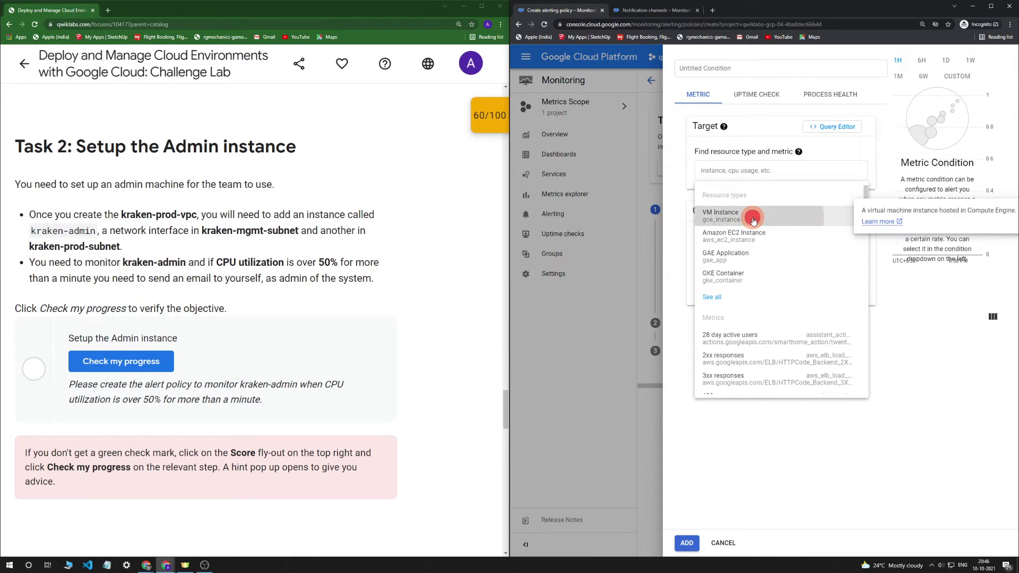
left_click(768, 253)
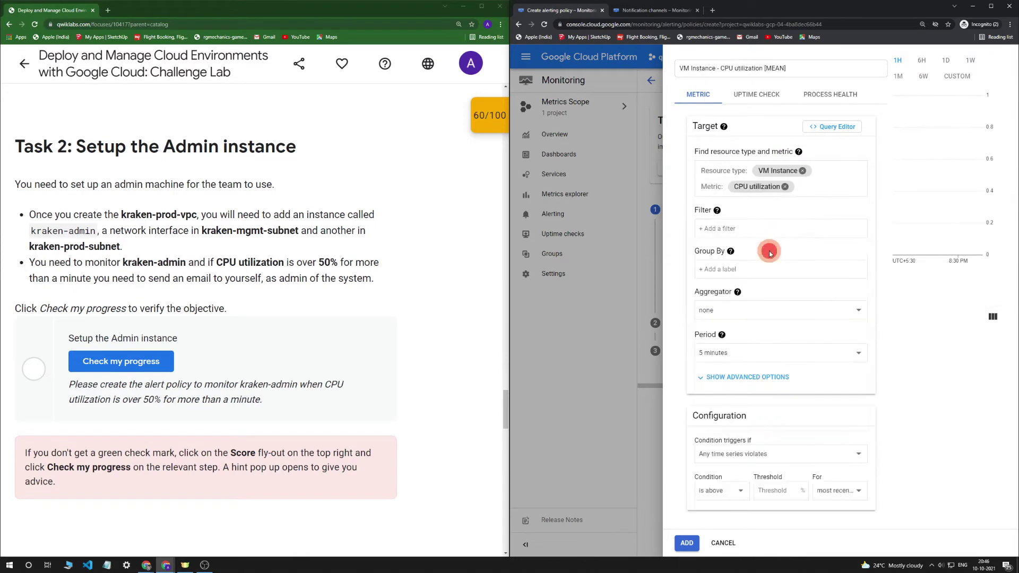
Filter the CPU utilization condition to instance_name = kraken-admin and apply the filter.
left_click(753, 229)
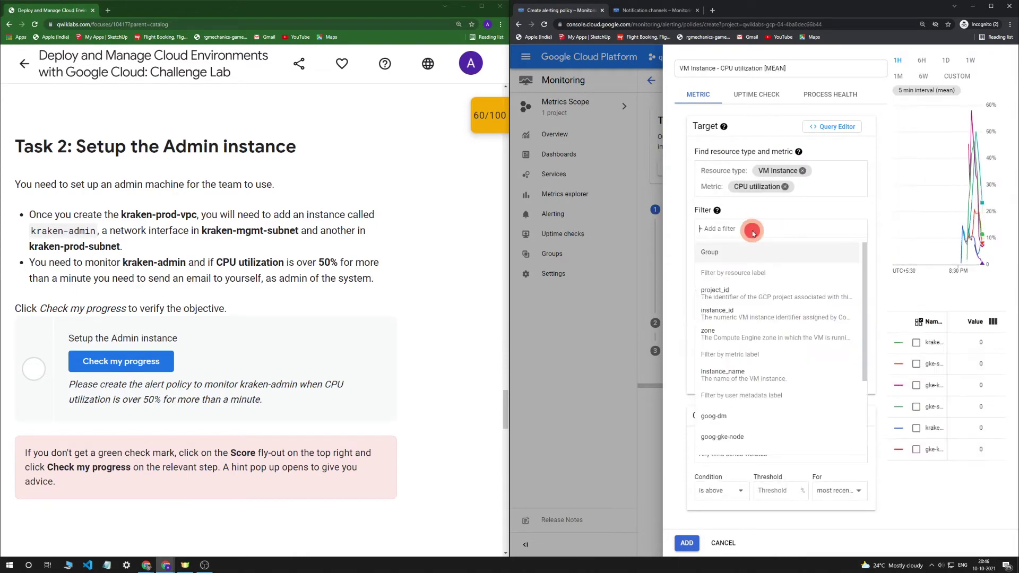
left_click(732, 375)
left_click(742, 287)
left_click(741, 368)
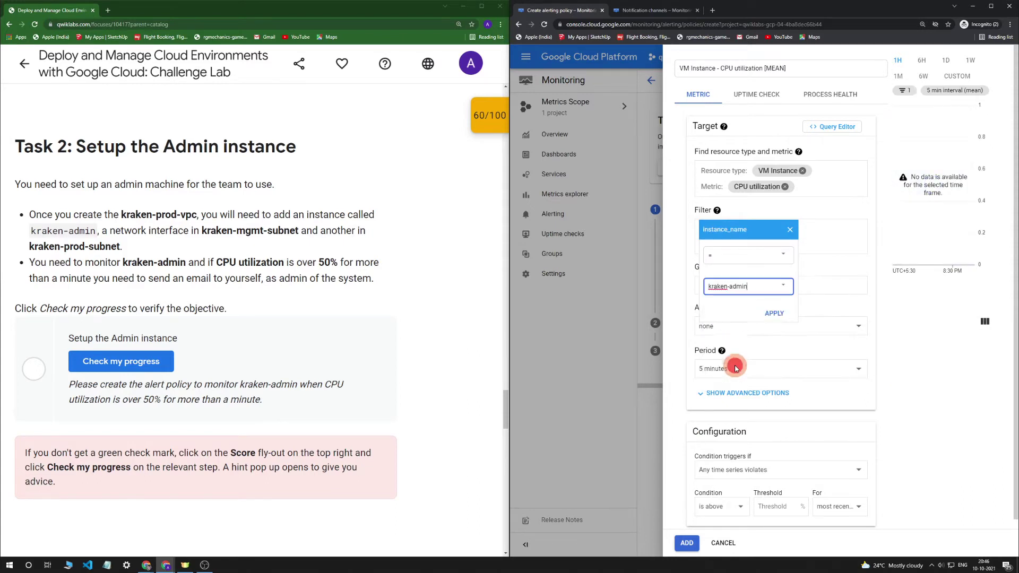
left_click(768, 309)
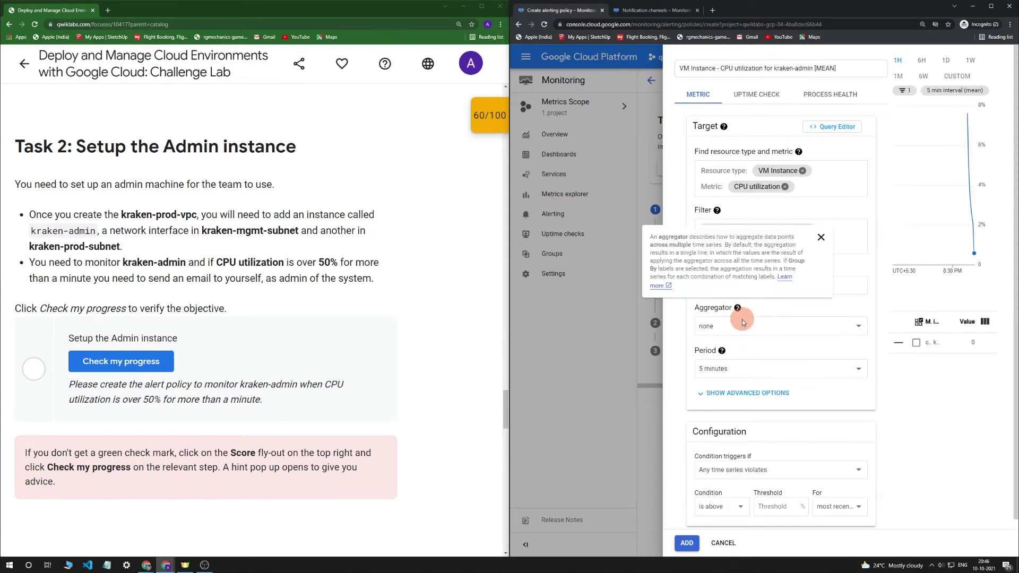
Configure the condition to trigger above 50% for 1 minute, with a 1 minute period, and add it to the policy.
left_click(761, 375)
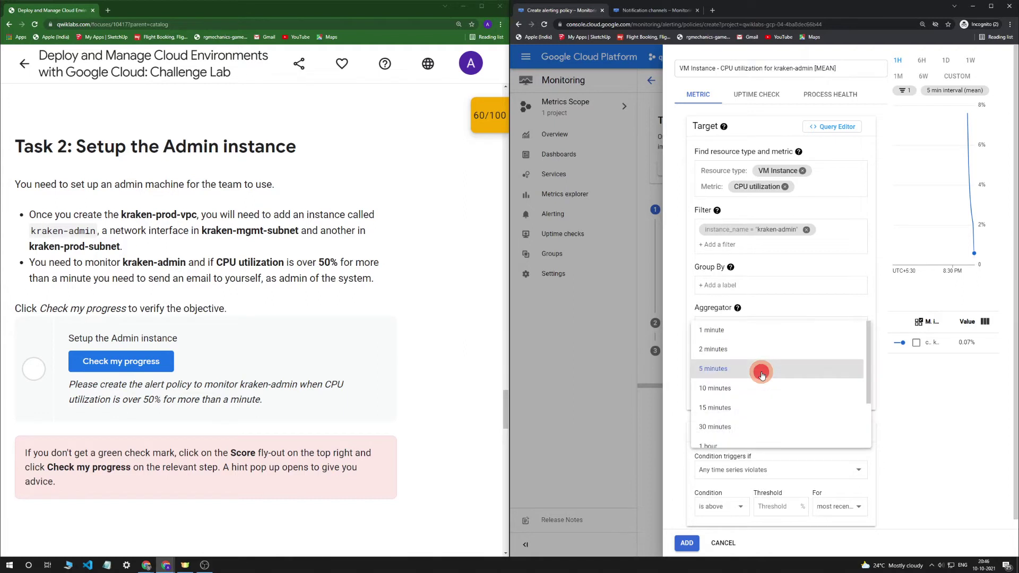
left_click(675, 378)
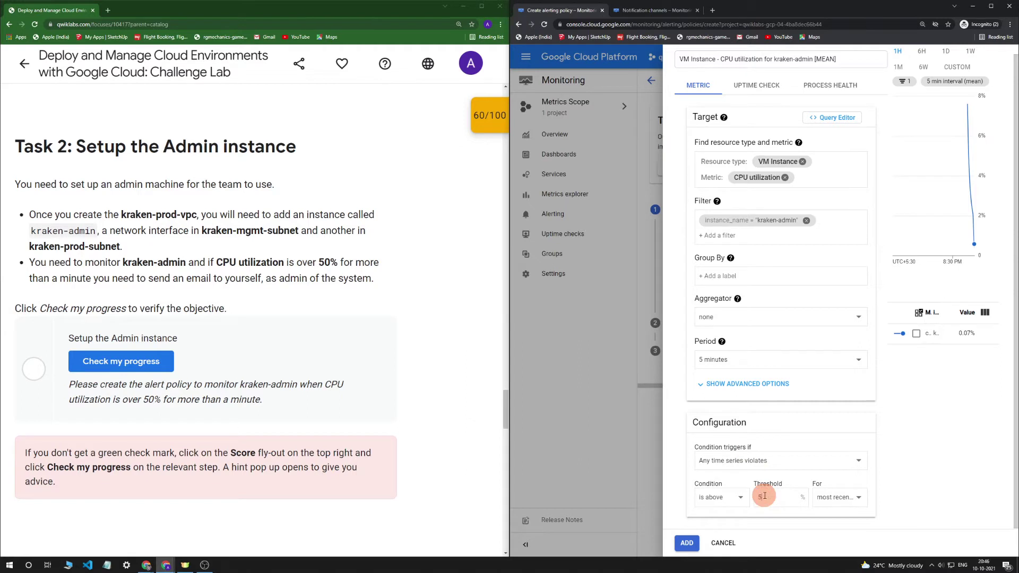
left_click(833, 496)
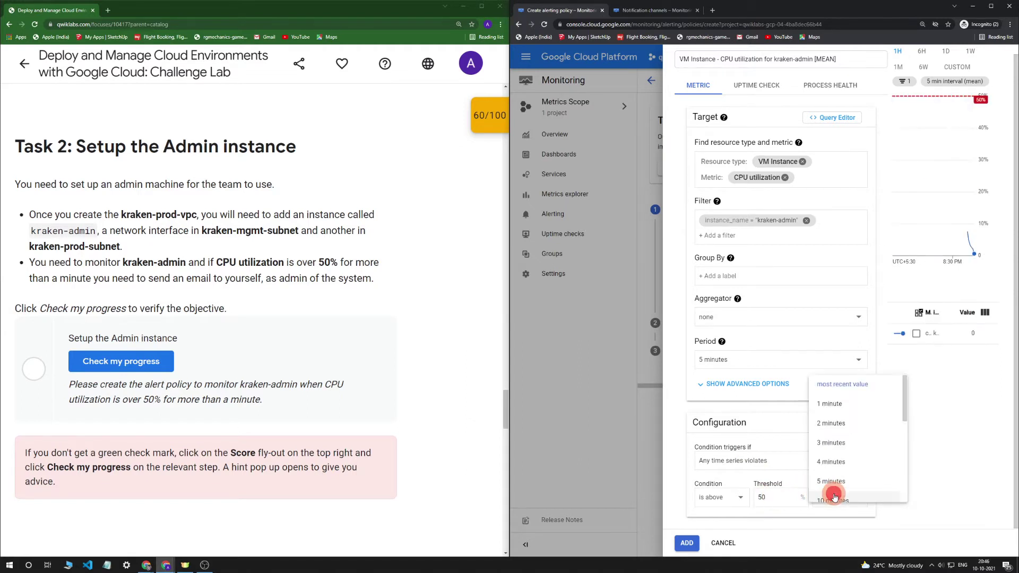
left_click(841, 410)
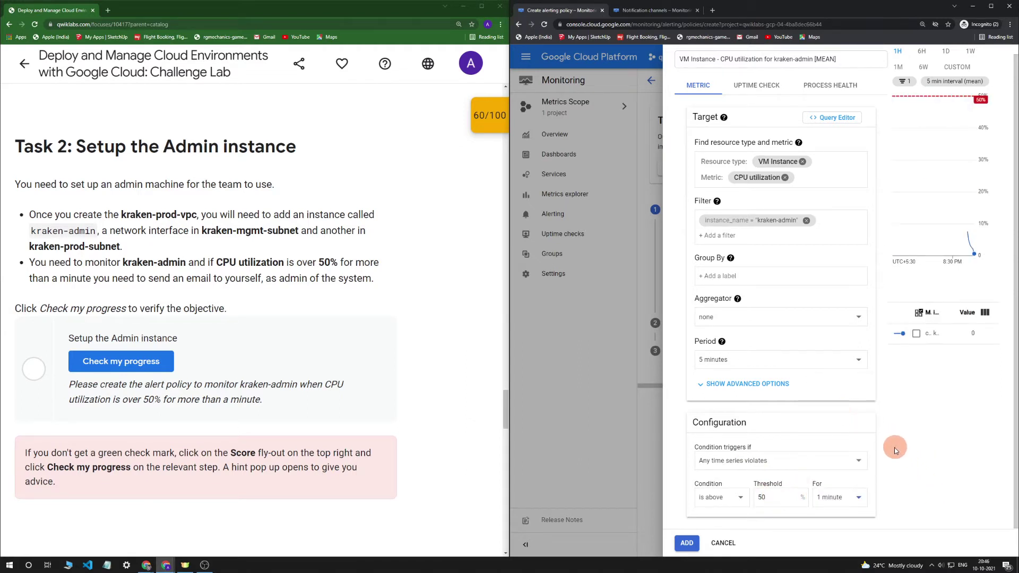
left_click(812, 359)
left_click(788, 325)
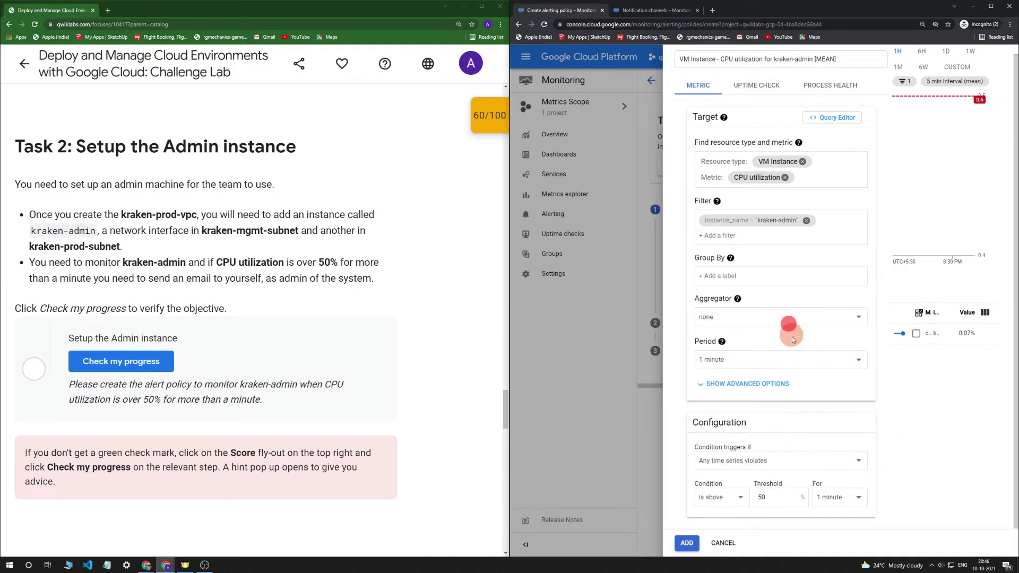
left_click(690, 546)
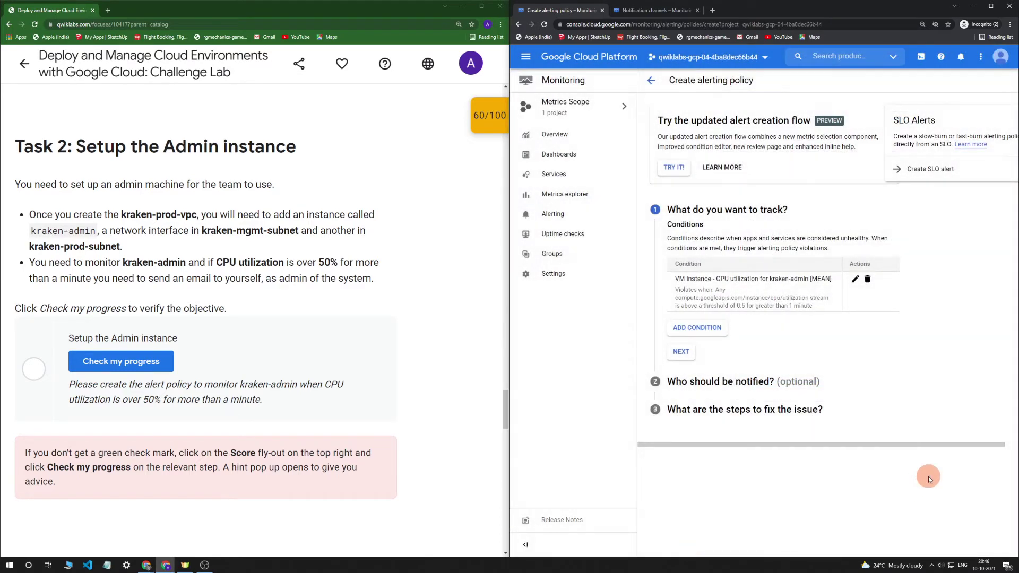
Assign the Sample email notification channel to the policy and continue to the alert name and documentation.
left_click(681, 352)
left_click(726, 297)
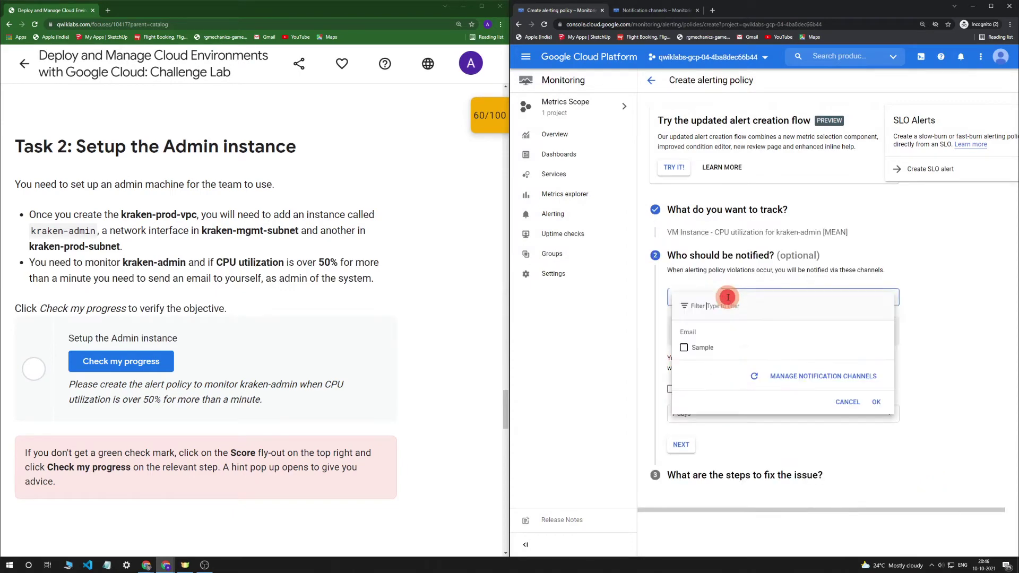
left_click(700, 347)
left_click(875, 403)
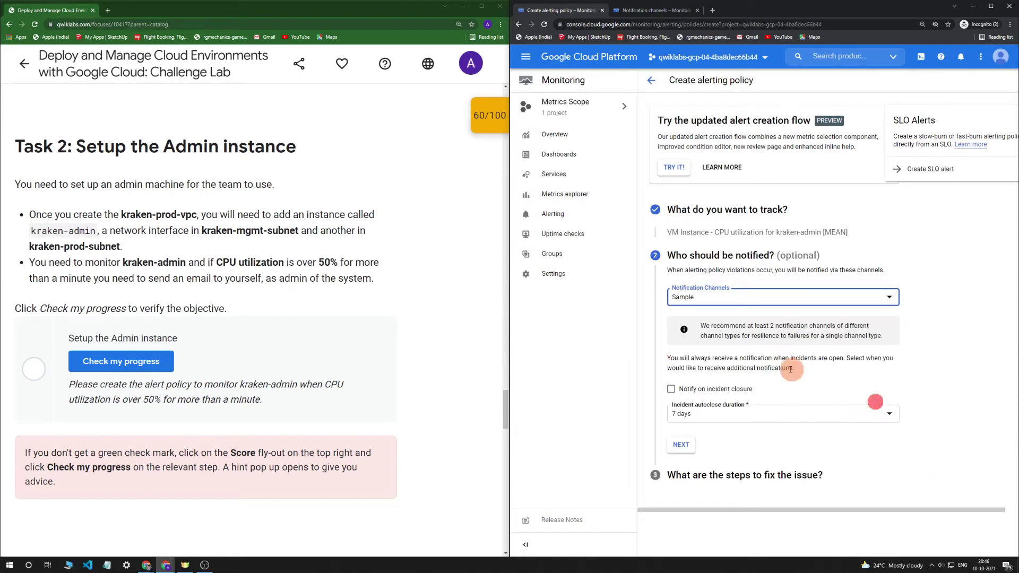
left_click(682, 445)
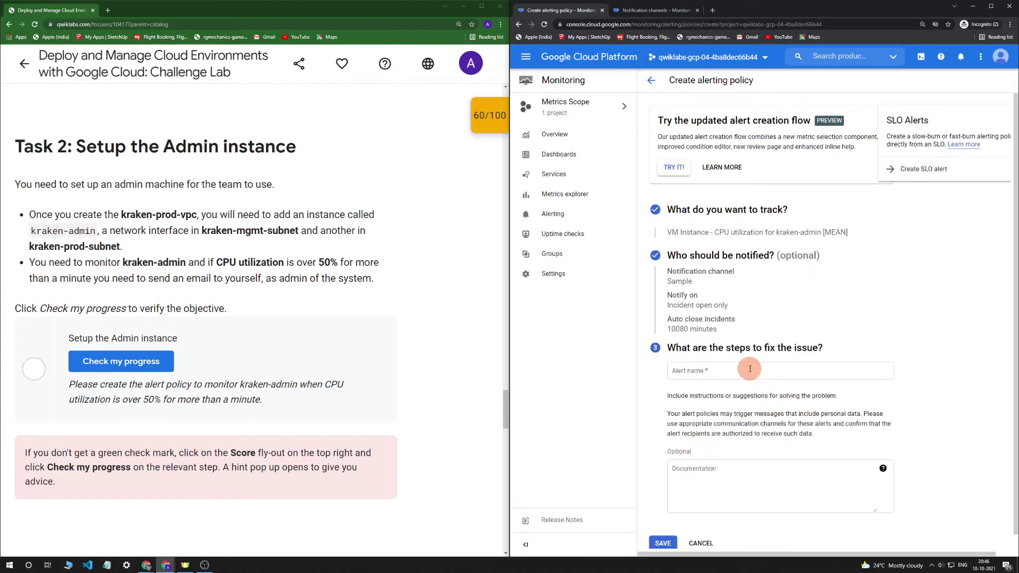
Name the alert kraken-admin, copying the name from the Task 2 instructions, and save the policy.
left_click(727, 368)
mouse_move(124, 262)
left_mouse_down()
mouse_move(186, 262)
mouse_move(123, 265)
left_mouse_up()
key("ctrl+c")
left_click(186, 263)
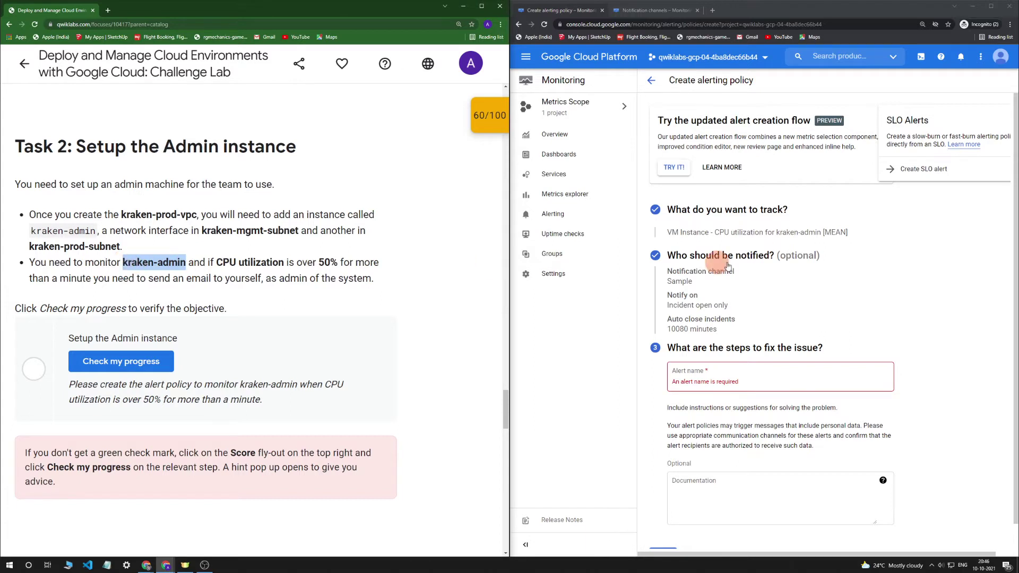
left_click(709, 376)
left_click(688, 340)
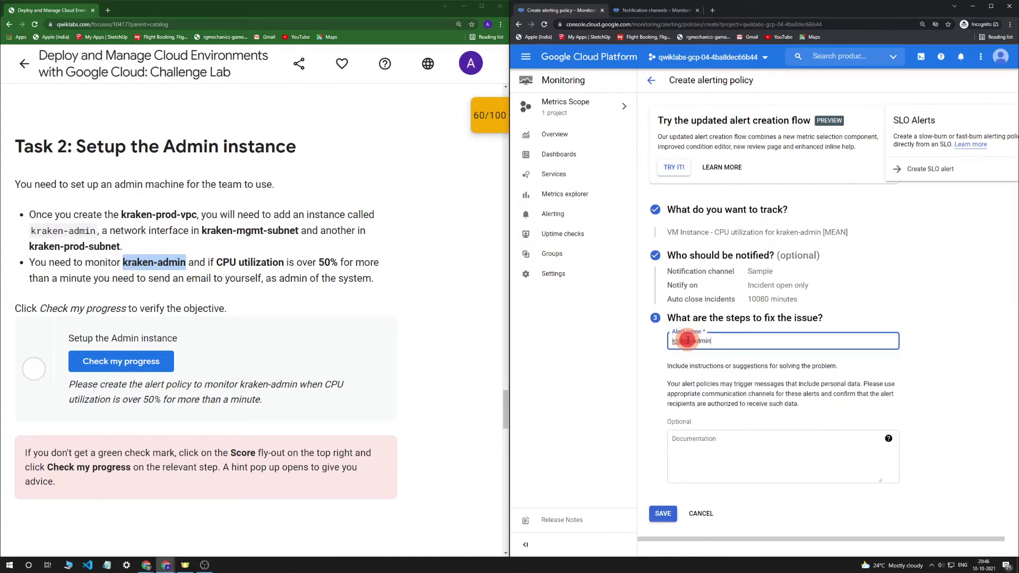
key("ctrl+v")
left_click(668, 513)
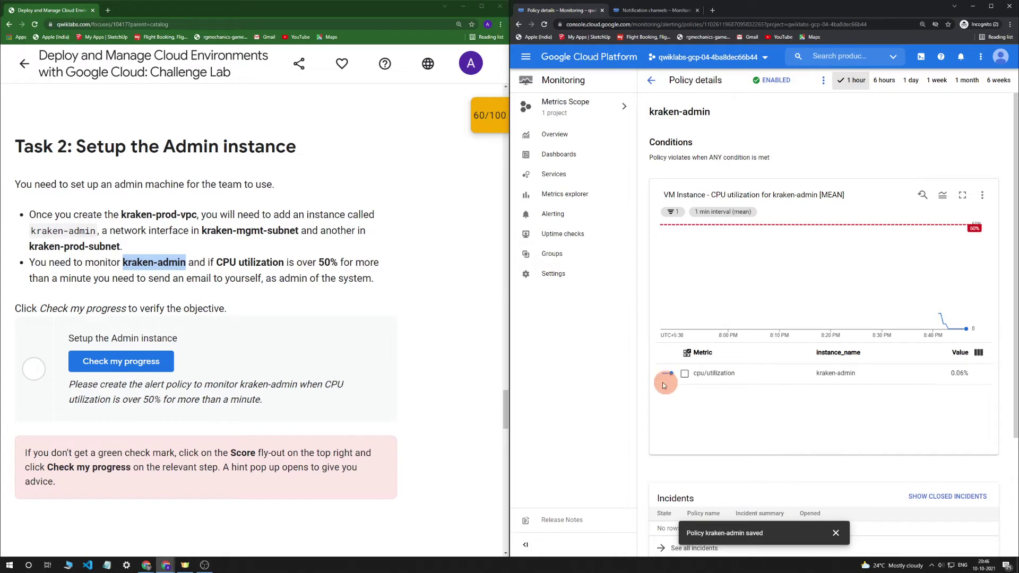
Check the Setup the Admin instance objective against the new policy and go on to the Task 3 Spinnaker instructions.
left_click(477, 374)
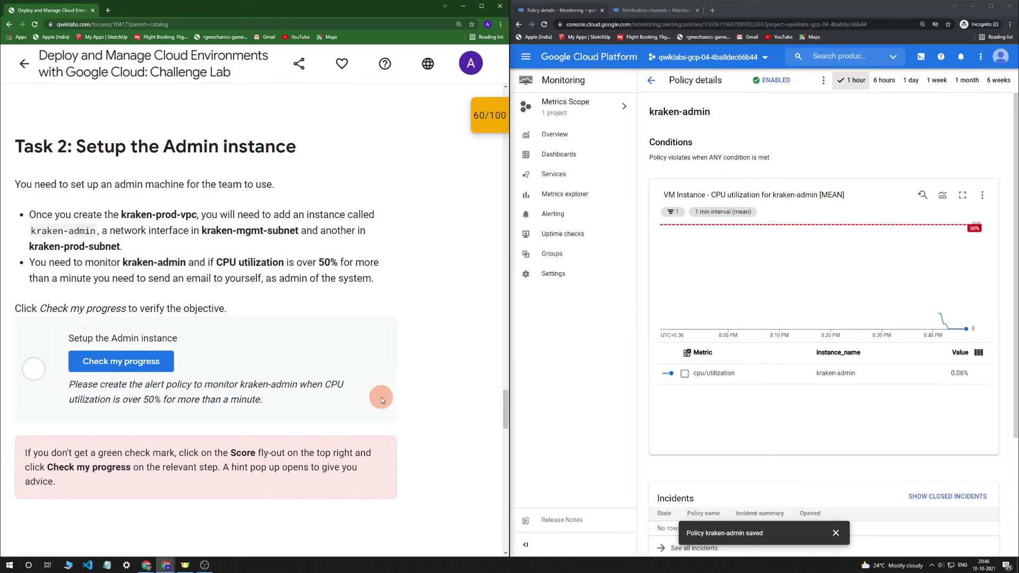
left_click(148, 366)
scroll(392, 364, "down", 7)
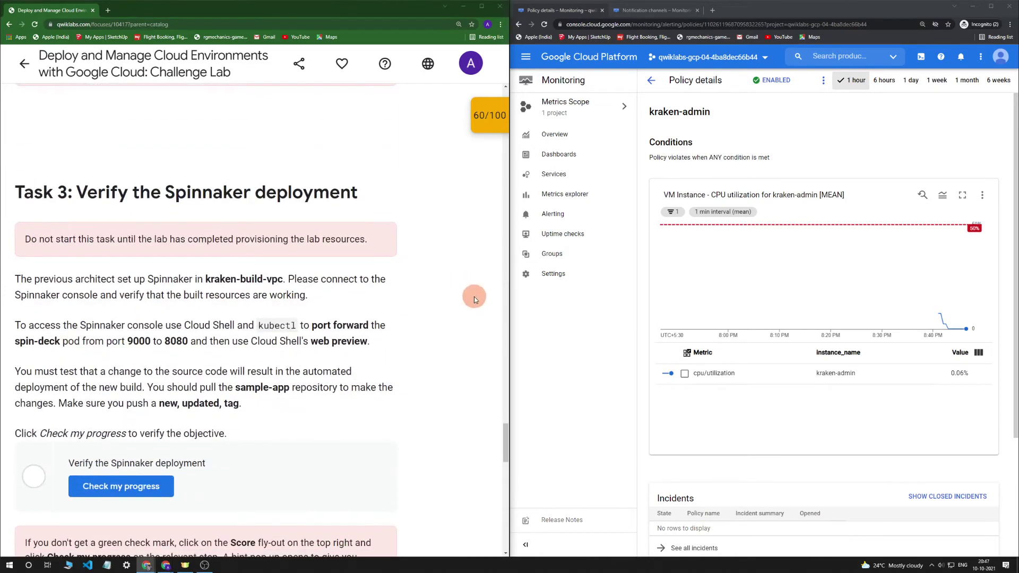
scroll(393, 343, "down", 1)
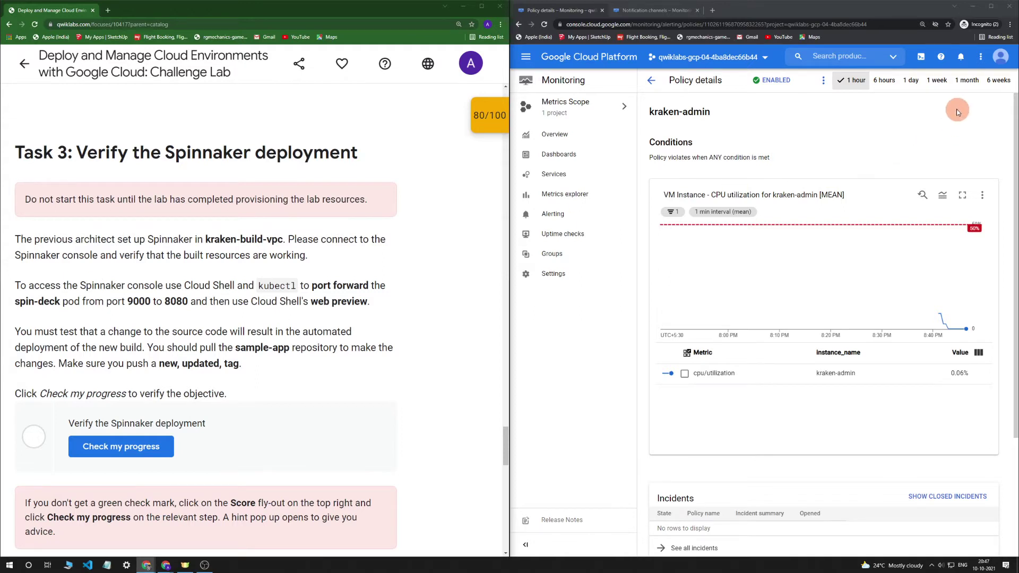
Start a Cloud Shell session for the lab project and enlarge its terminal area.
left_click(921, 56)
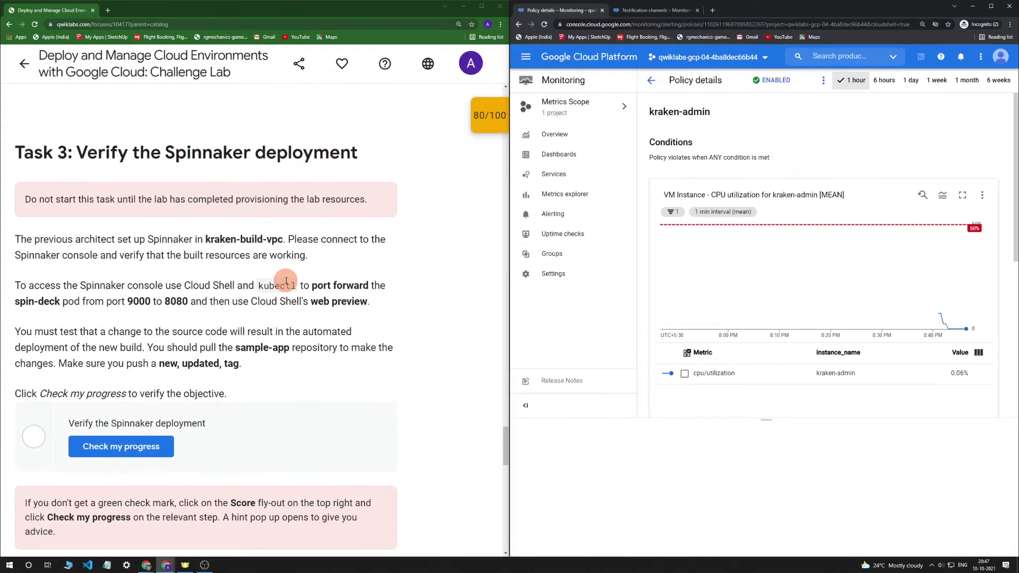
left_click_drag(764, 419, 766, 201)
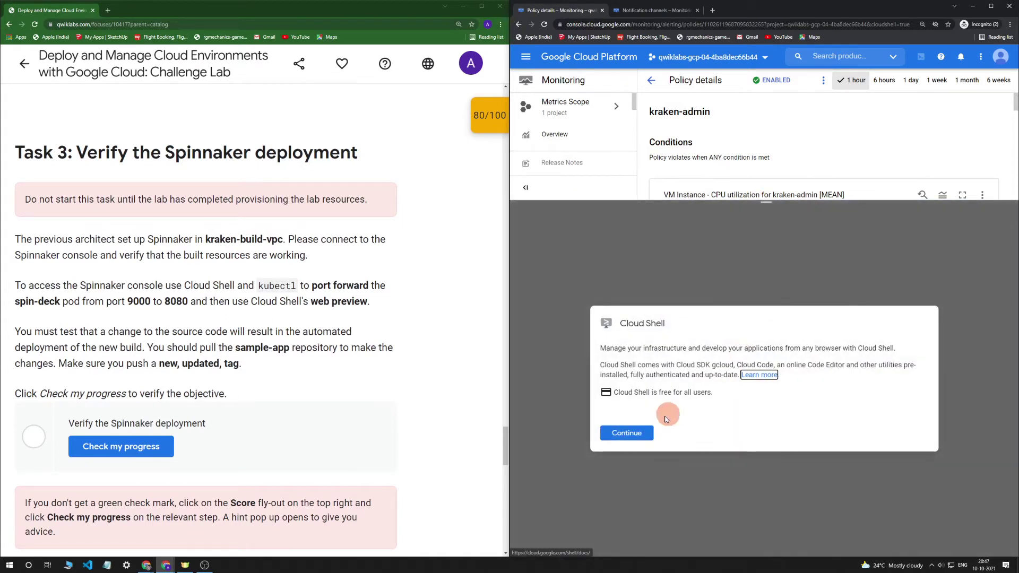
left_click(631, 431)
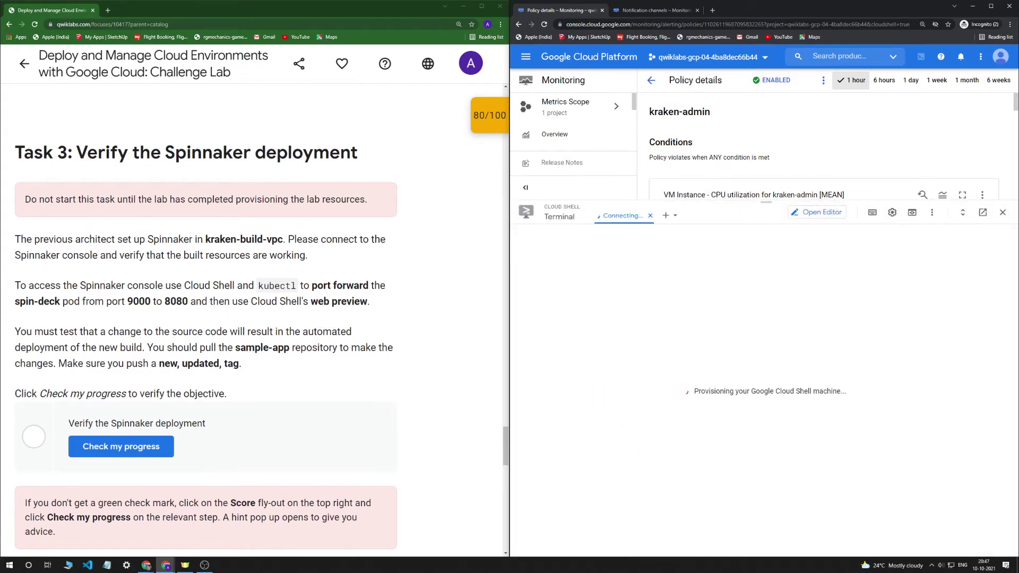
left_click(480, 308)
left_click(127, 267)
left_click(518, 304)
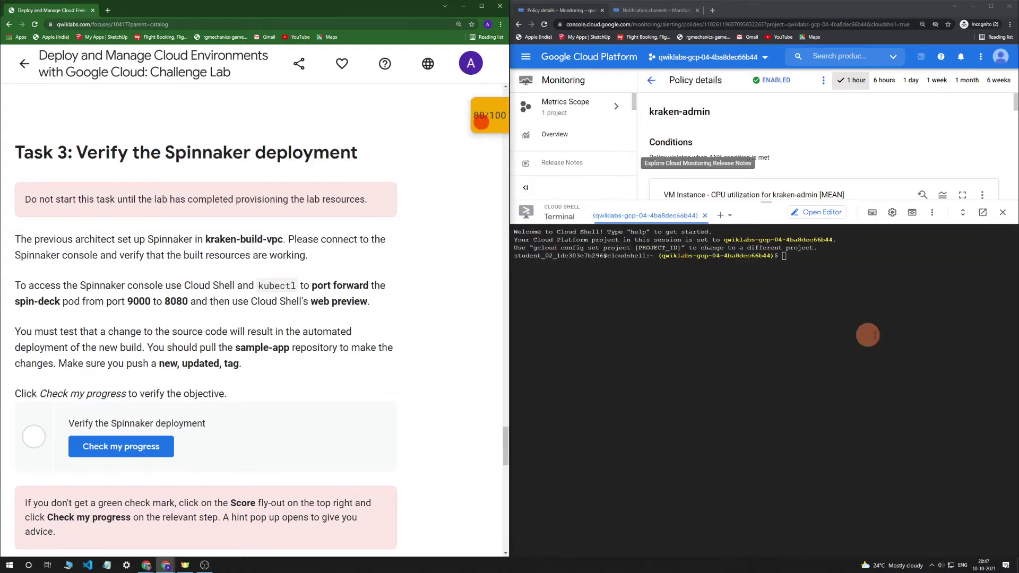
Set the Cloud Shell terminal font to Courier New.
left_click(891, 212)
mouse_move(862, 251)
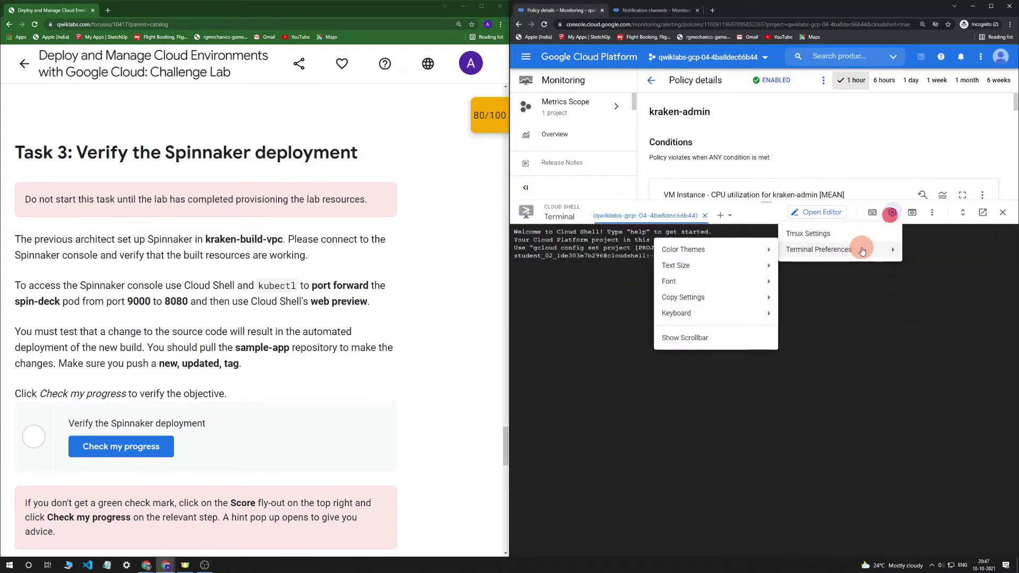
mouse_move(721, 281)
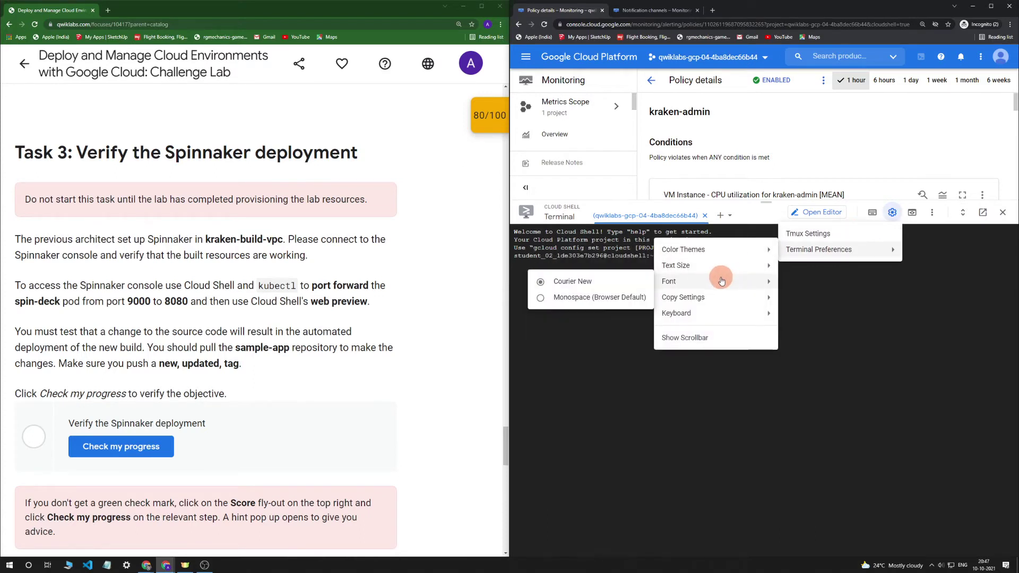
left_click(608, 280)
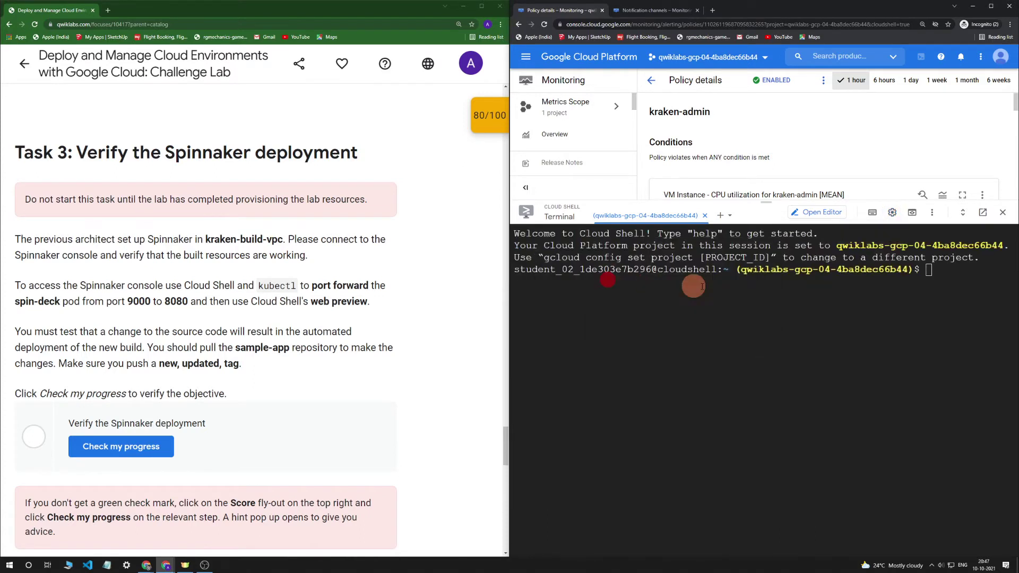
Run gcloud auth list, authorizing Cloud Shell to use the credentials, and check the active project with gcloud config list project.
type("g")
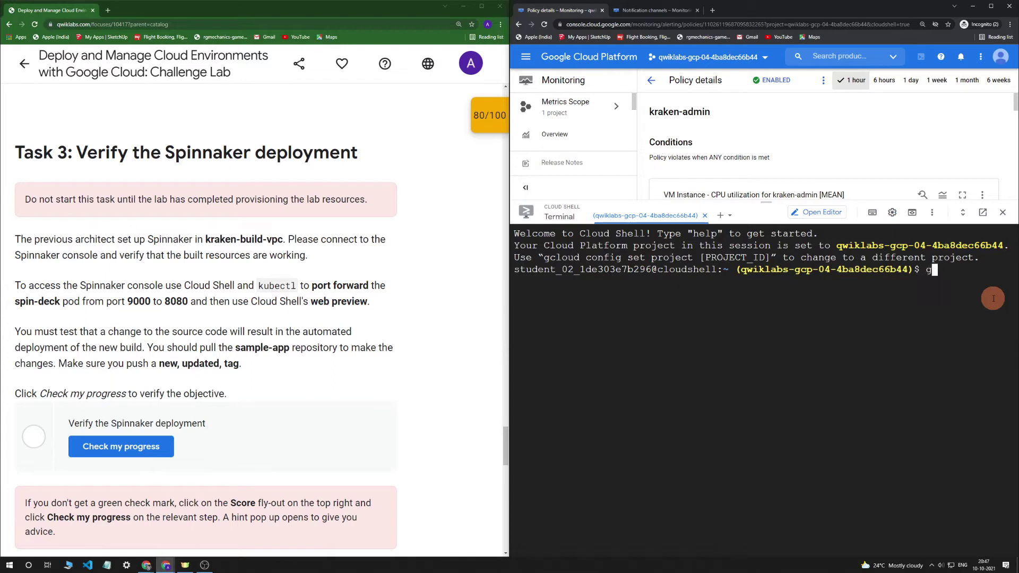
type("cloud auth")
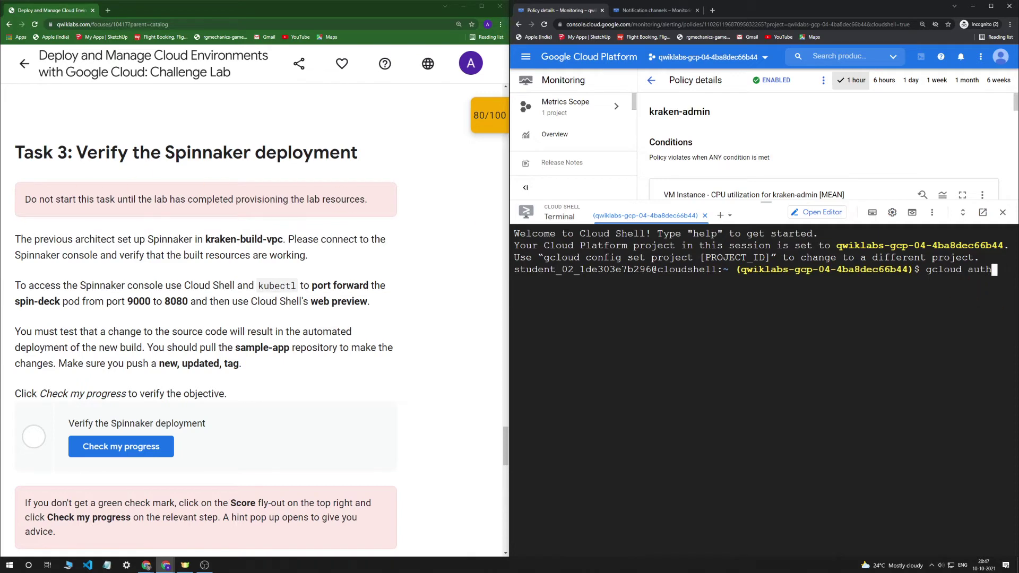
left_click(147, 565)
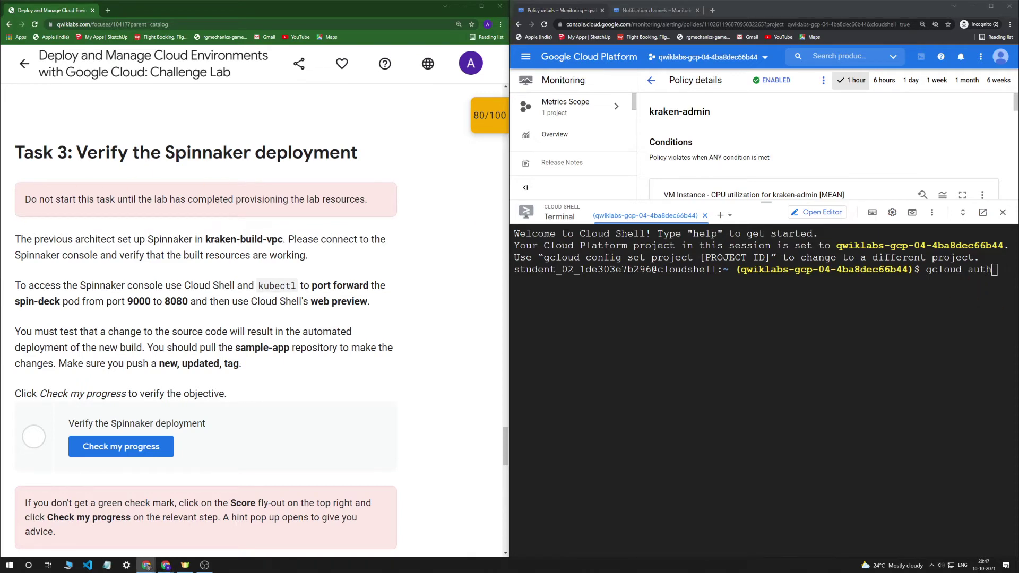
left_click(812, 341)
type("gcloud auth list")
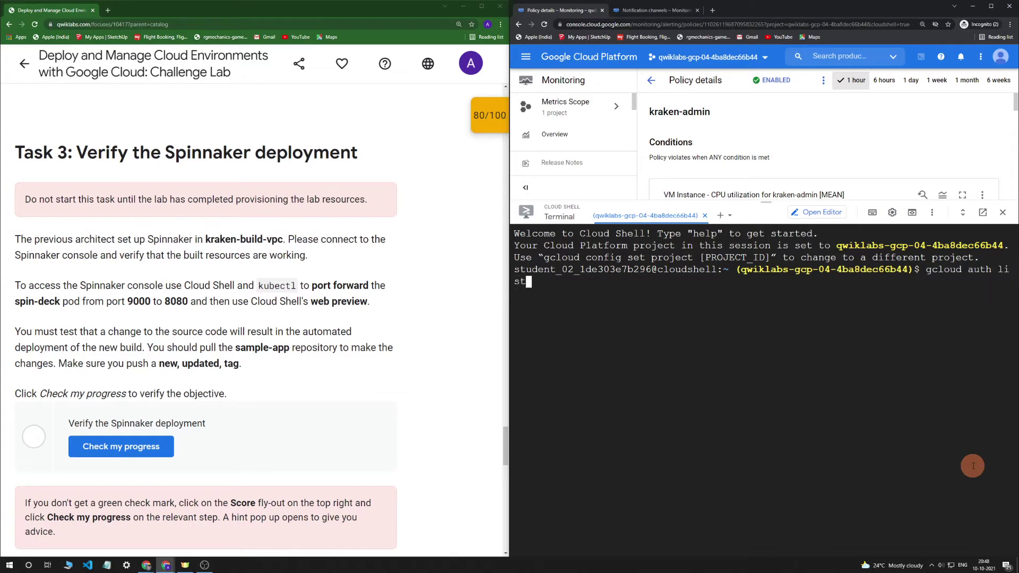
key("Return")
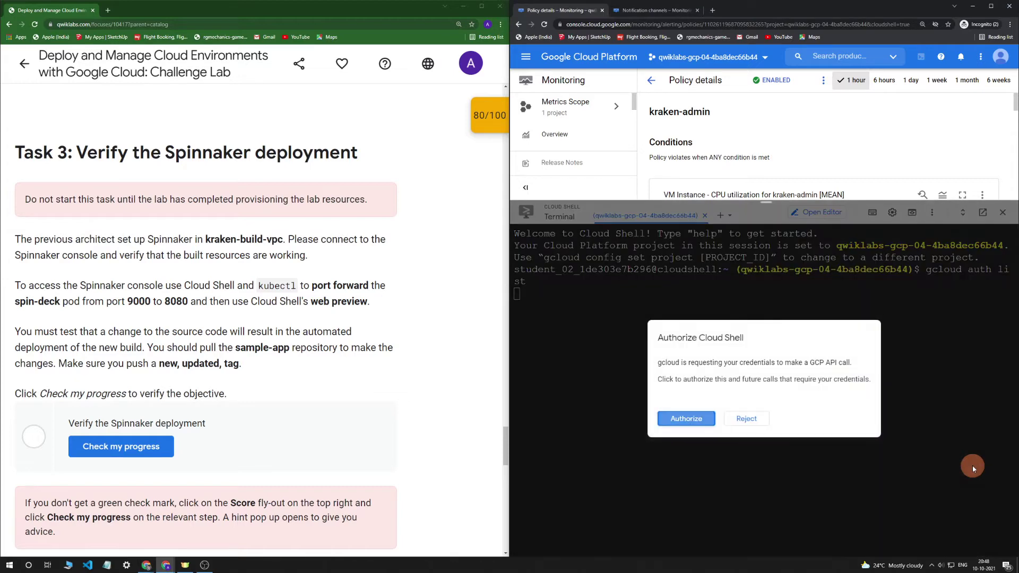
left_click(685, 424)
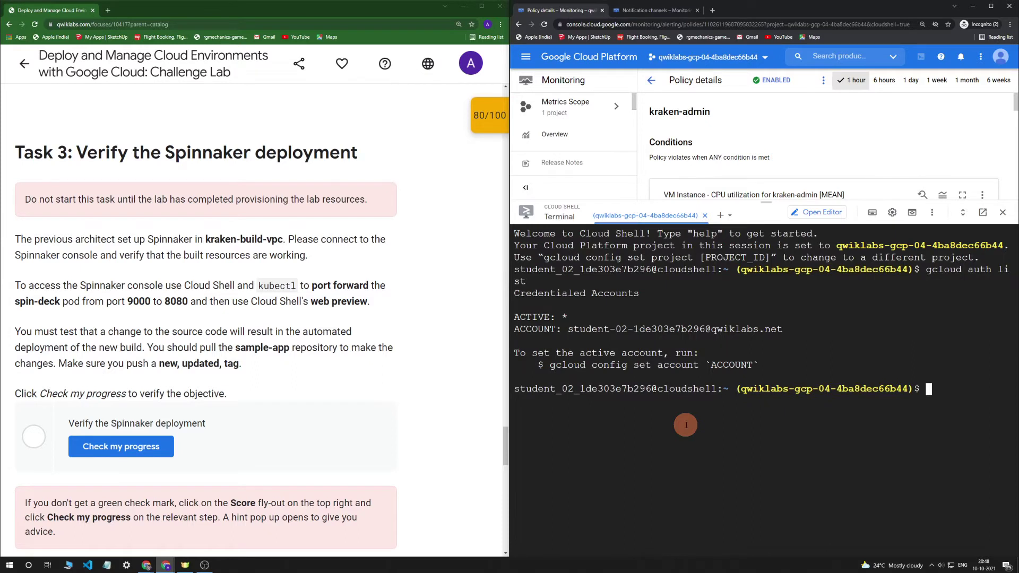
type("gcloud config list project")
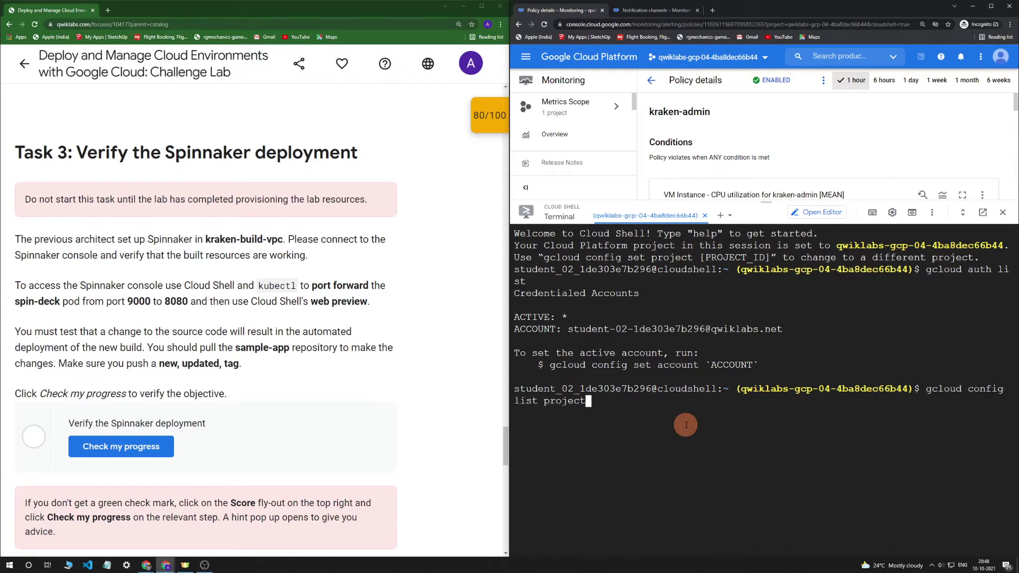
key("Return")
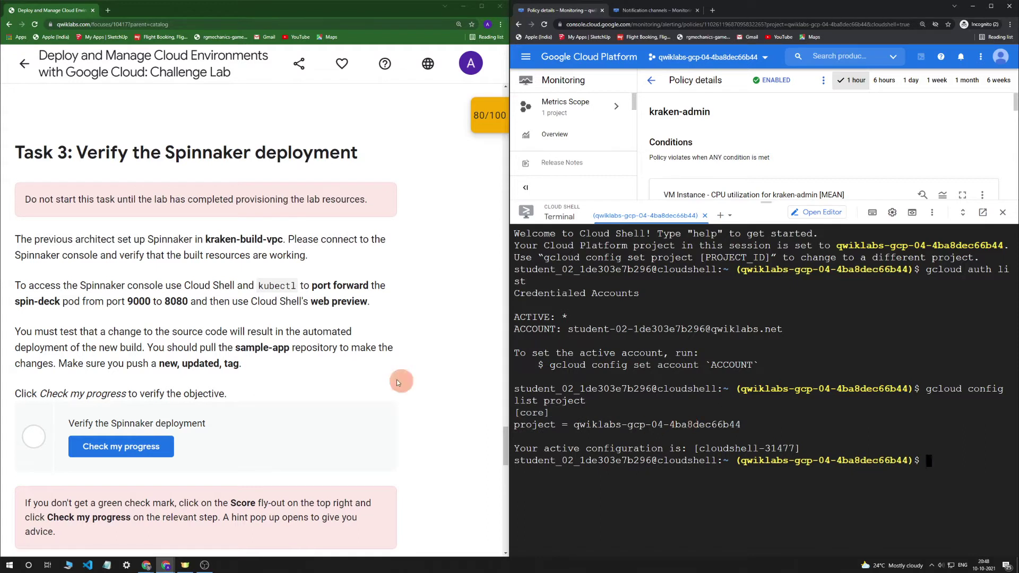
Set the default compute zone to us-east1-b in Cloud Shell, using the Task 3 command from the GitHub notes.
left_click(399, 383)
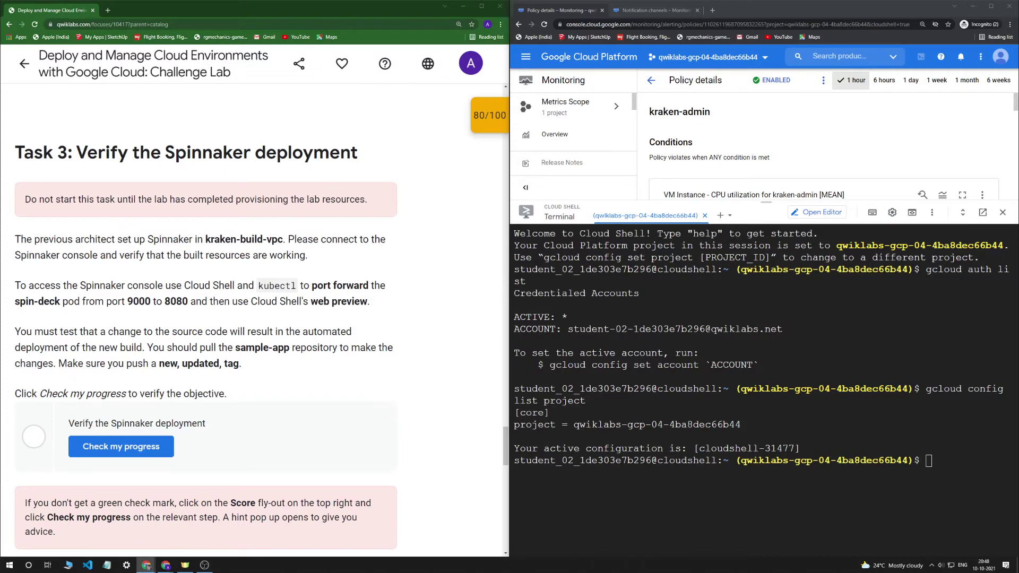
left_click_drag(162, 13, 2, 542)
scroll(223, 159, "down", 2)
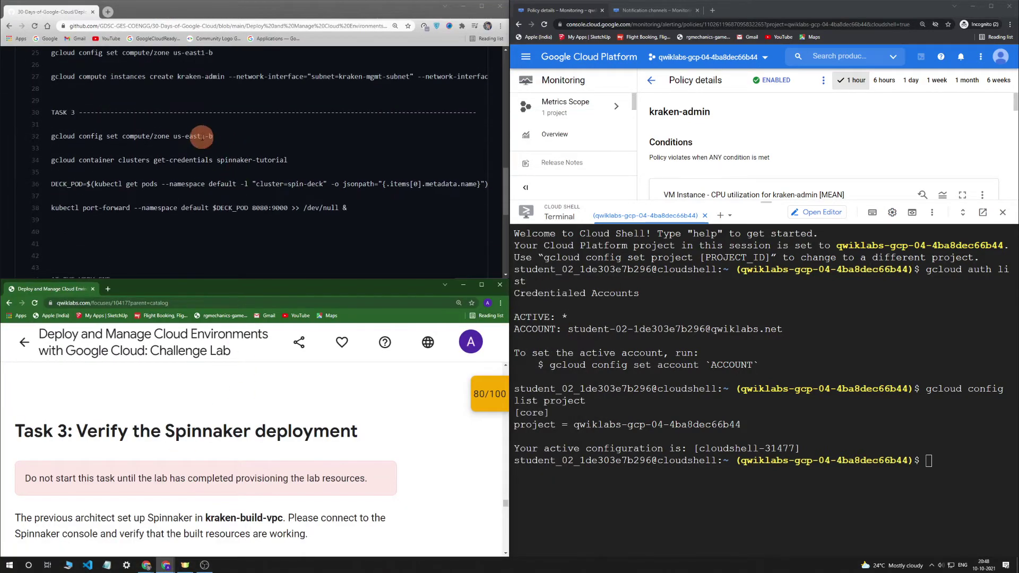
left_click_drag(214, 137, 51, 139)
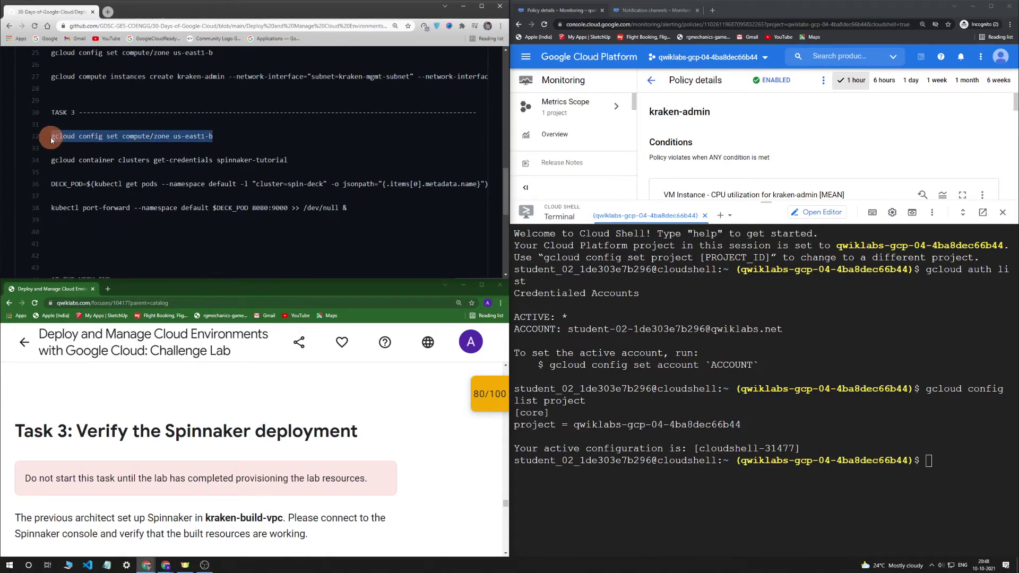
key("ctrl+c")
left_click(772, 494)
key("ctrl+v")
key("Return")
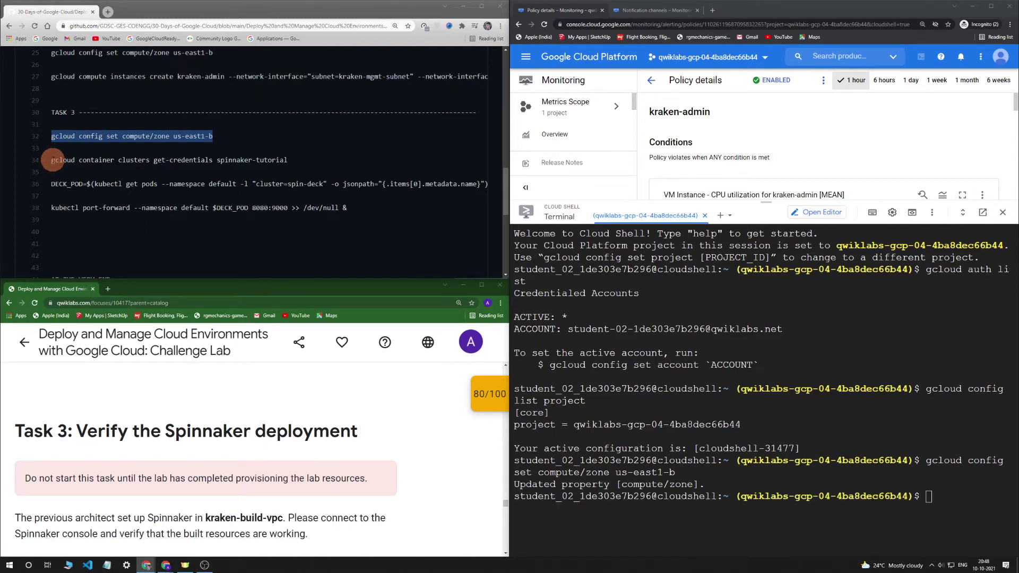
Fetch the spinnaker-tutorial cluster credentials in Cloud Shell with the get-credentials command from the GitHub notes.
left_click_drag(52, 160, 269, 165)
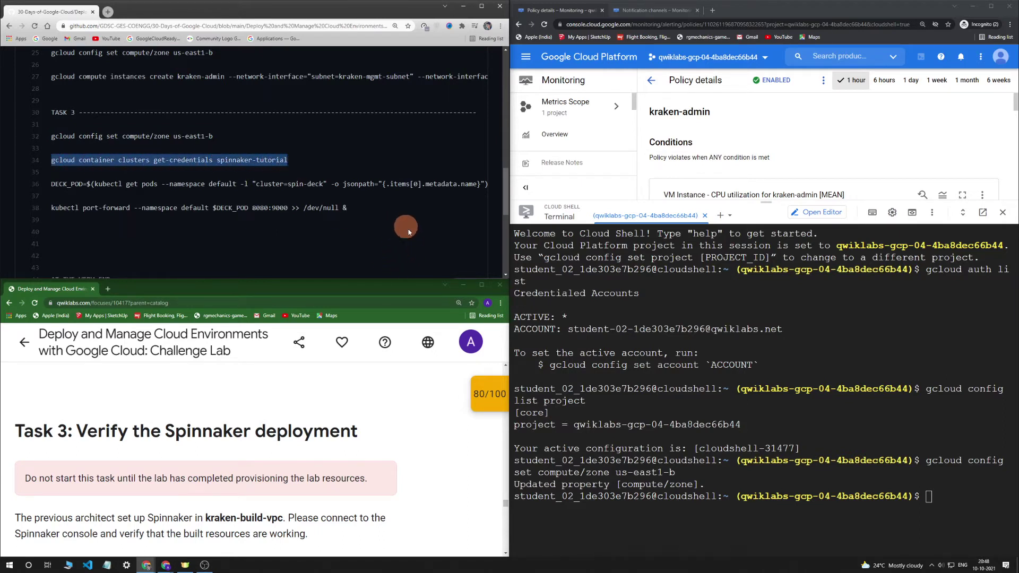
left_click(898, 524)
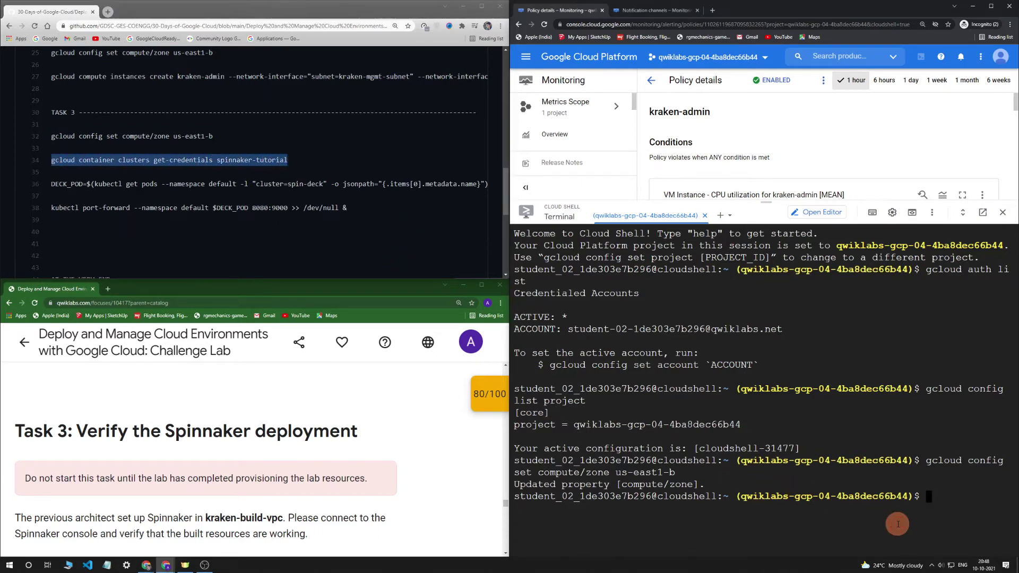
key("ctrl+v")
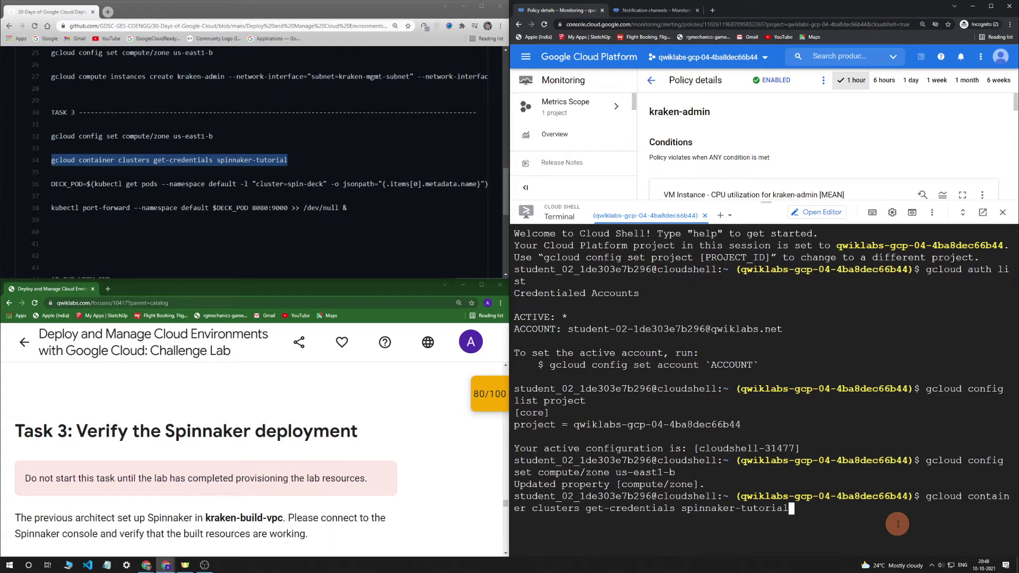
key("Return")
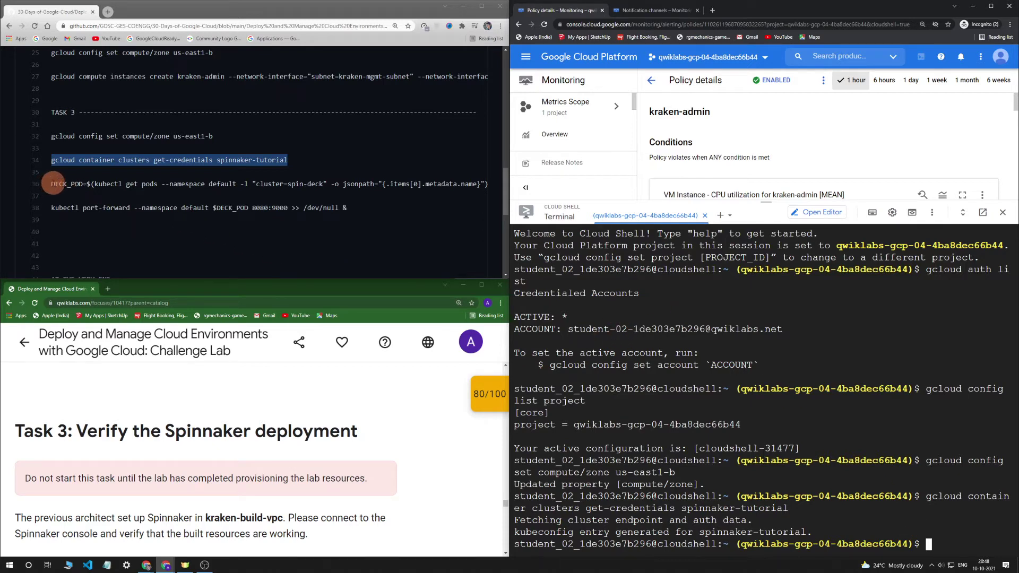
Store the spin-deck pod name in DECK_POD by running the kubectl get pods command from the notes.
left_click_drag(52, 183, 488, 182)
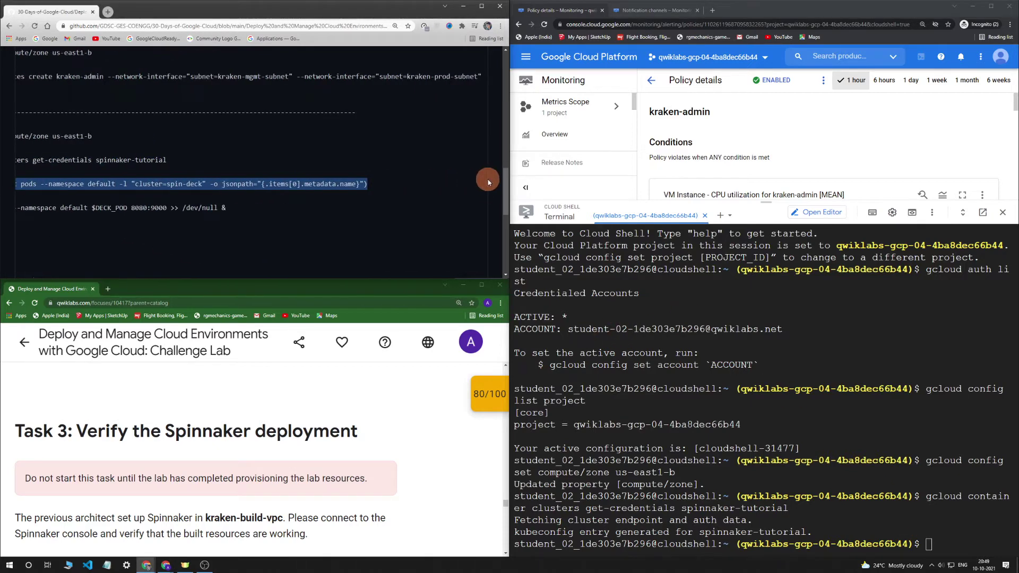
left_click(918, 416)
key("ctrl+v")
key("Return")
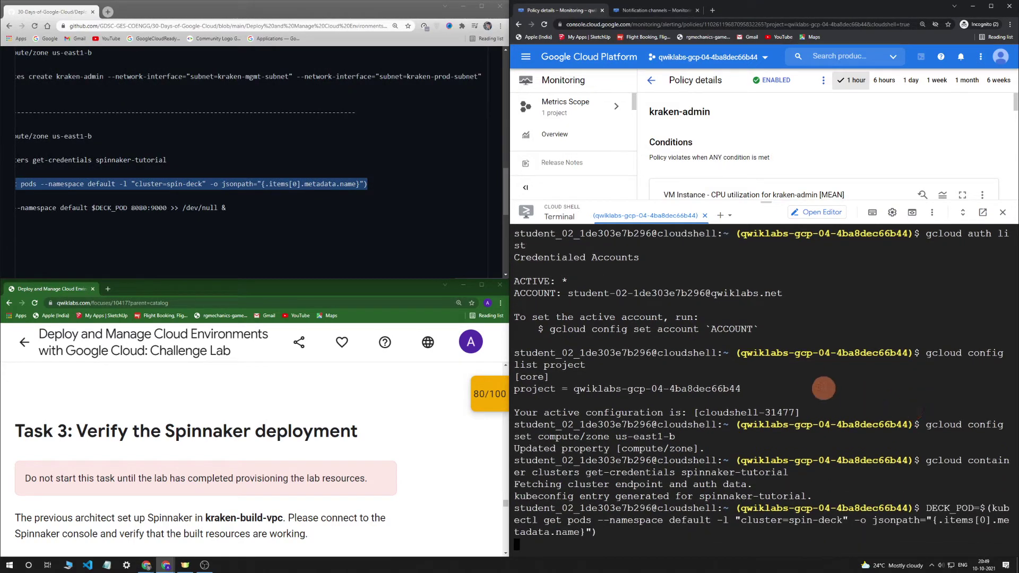
Port-forward $DECK_POD in the default namespace with 8080:9000 as a background kubectl process, using the command from the notes.
left_click(171, 207)
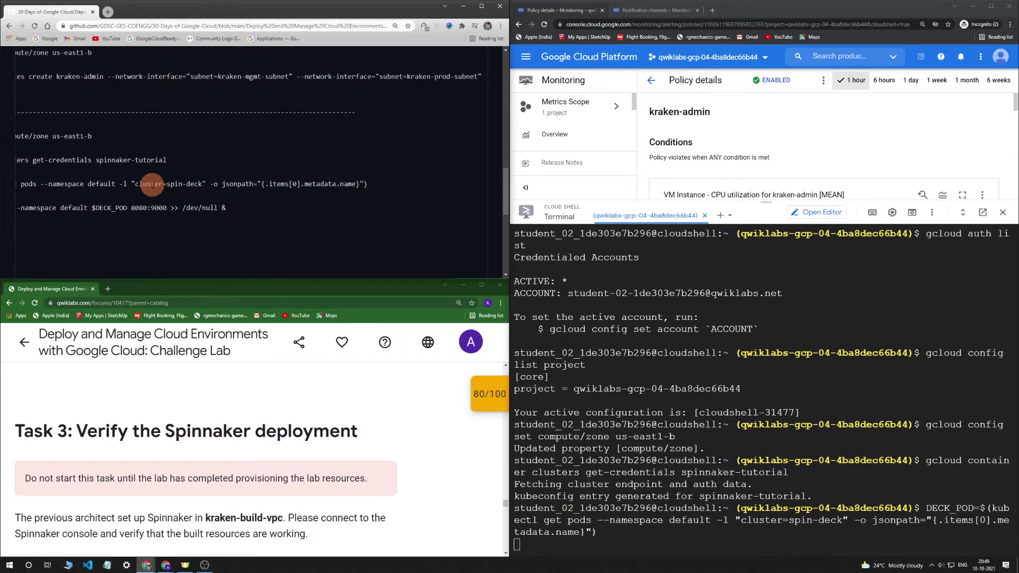
scroll(152, 184, "left", 3)
scroll(152, 185, "left", 2)
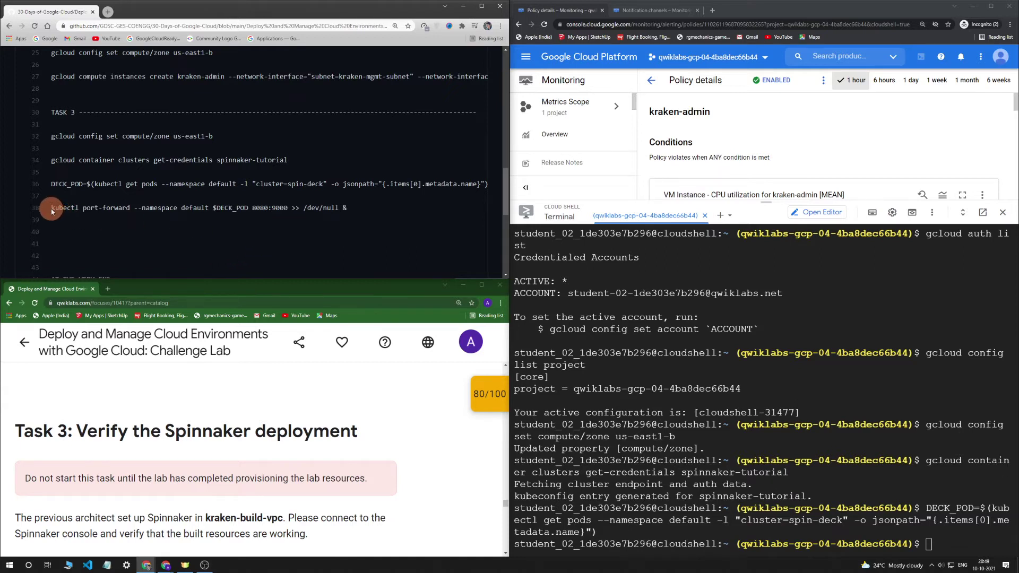
left_click_drag(51, 208, 349, 207)
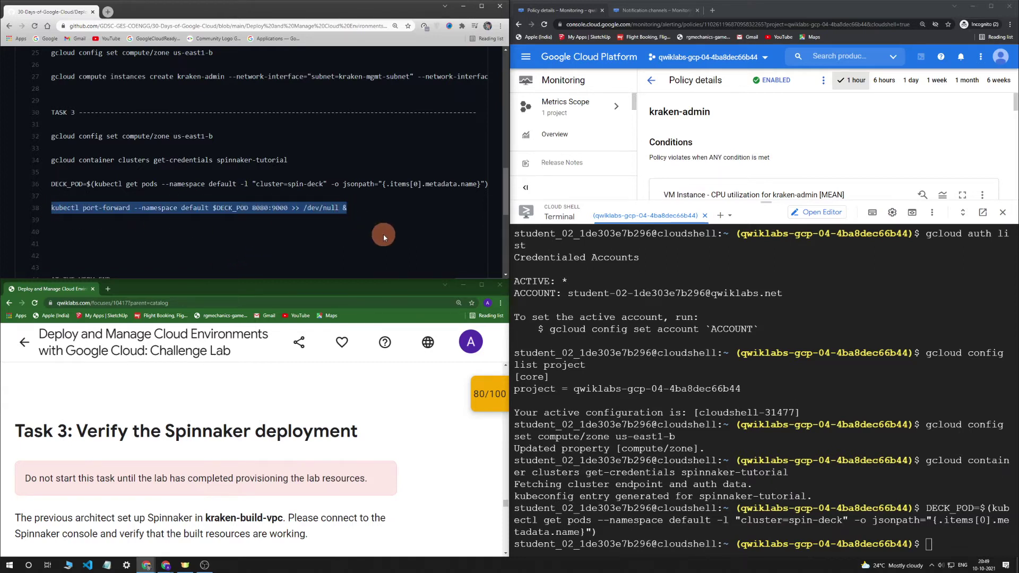
left_click(896, 482)
key("ctrl+v")
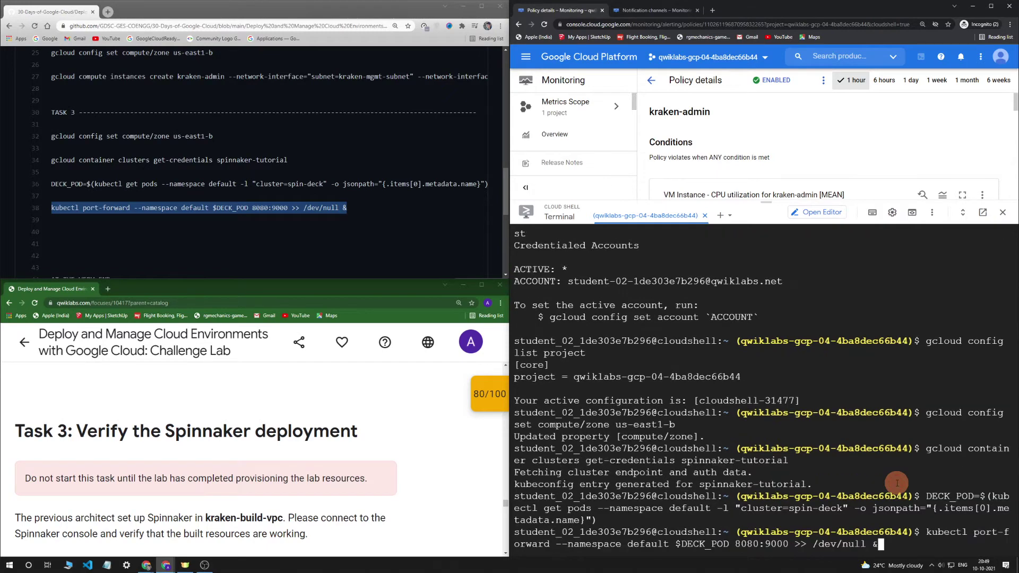
key("Return")
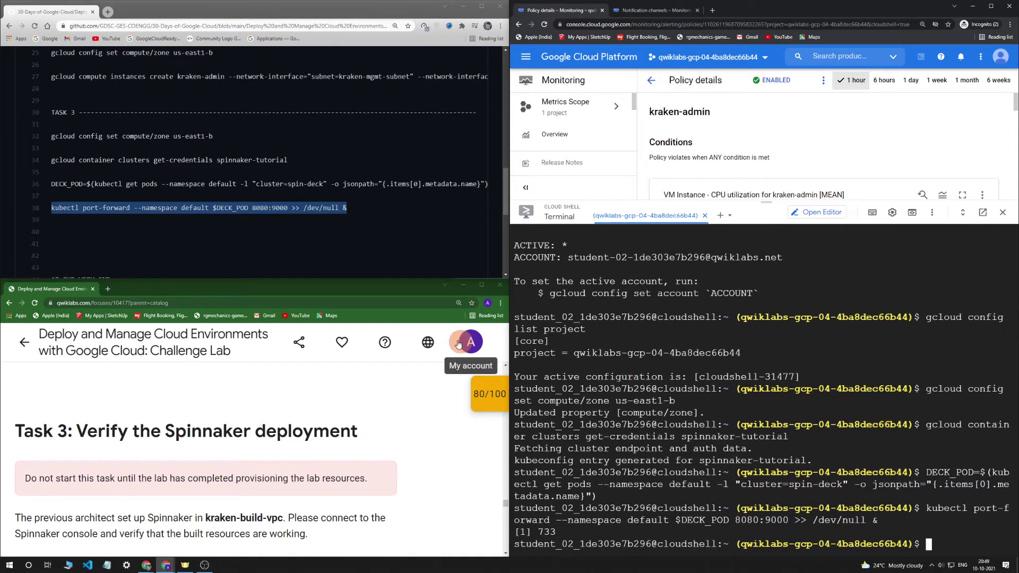
Open the Spinnaker console through the web preview on port 8080, and return to the Cloud Shell page.
scroll(289, 200, "down", 1)
scroll(289, 201, "down", 3)
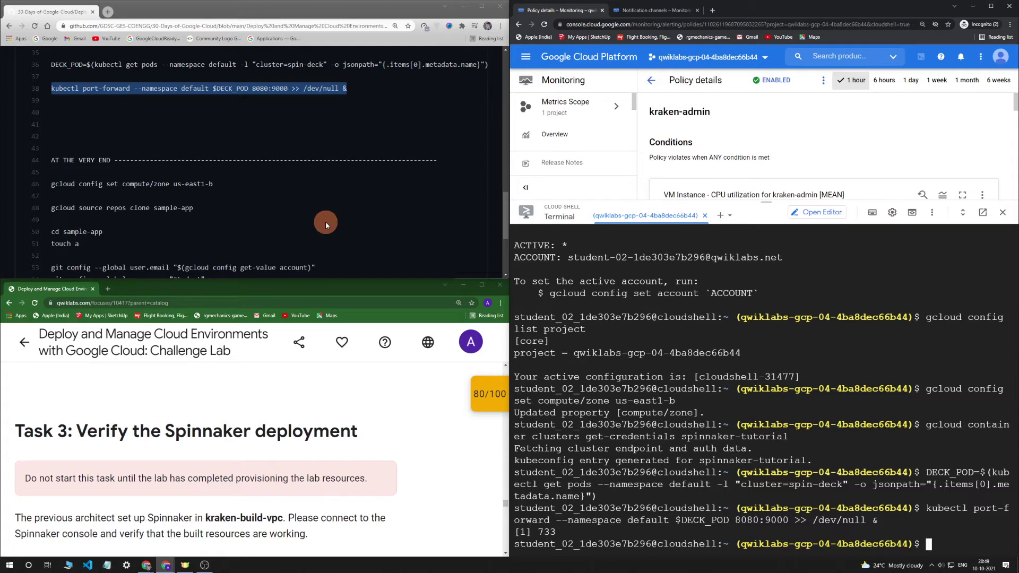
scroll(326, 222, "up", 2)
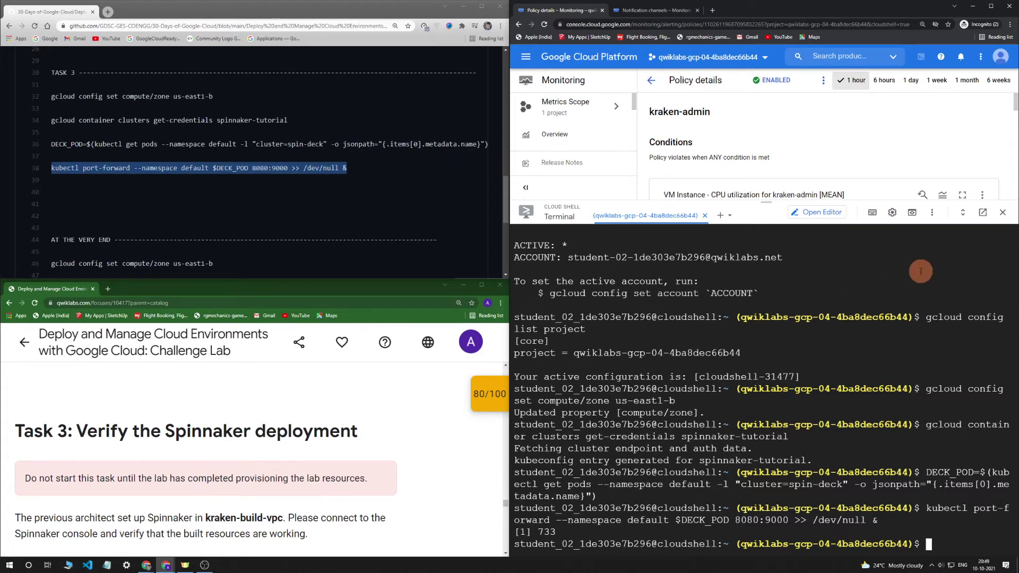
left_click(910, 219)
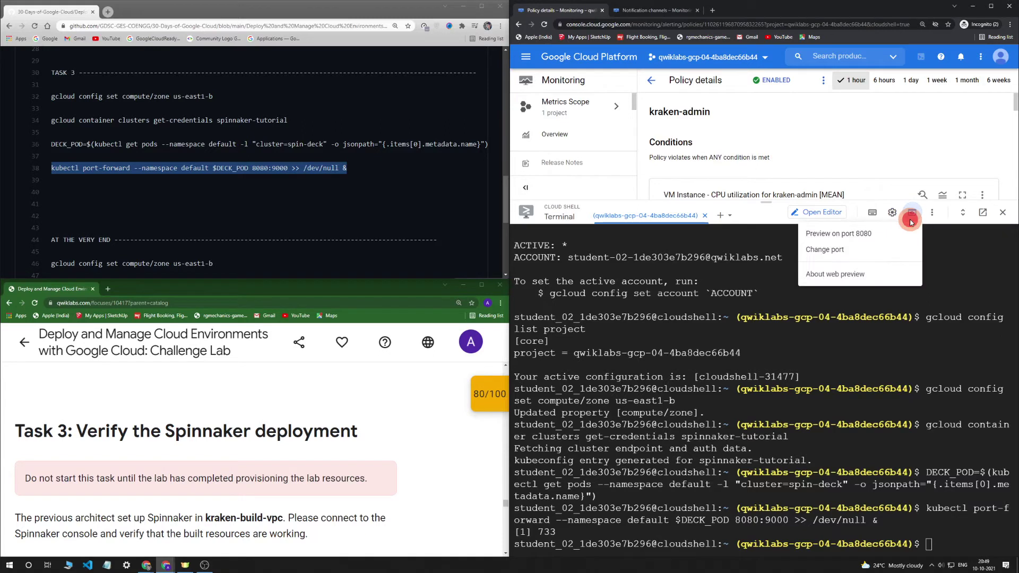
left_click(881, 233)
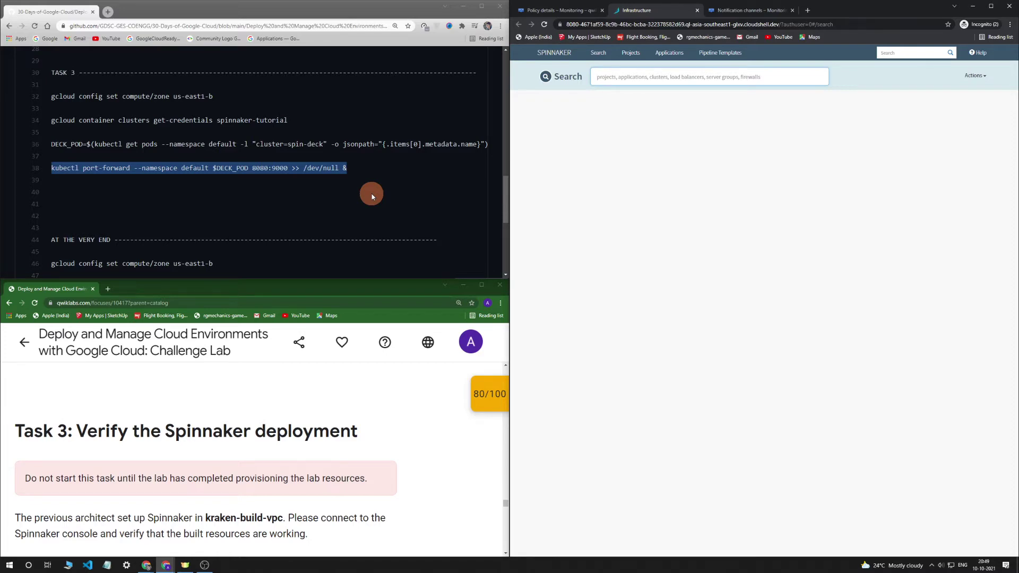
left_click(573, 12)
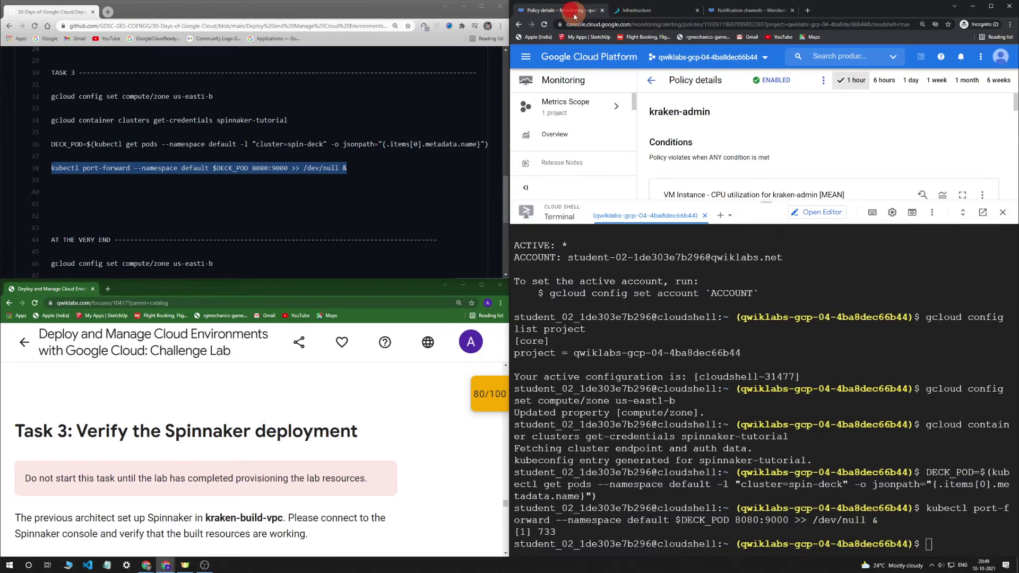
left_click(177, 200)
scroll(145, 187, "down", 2)
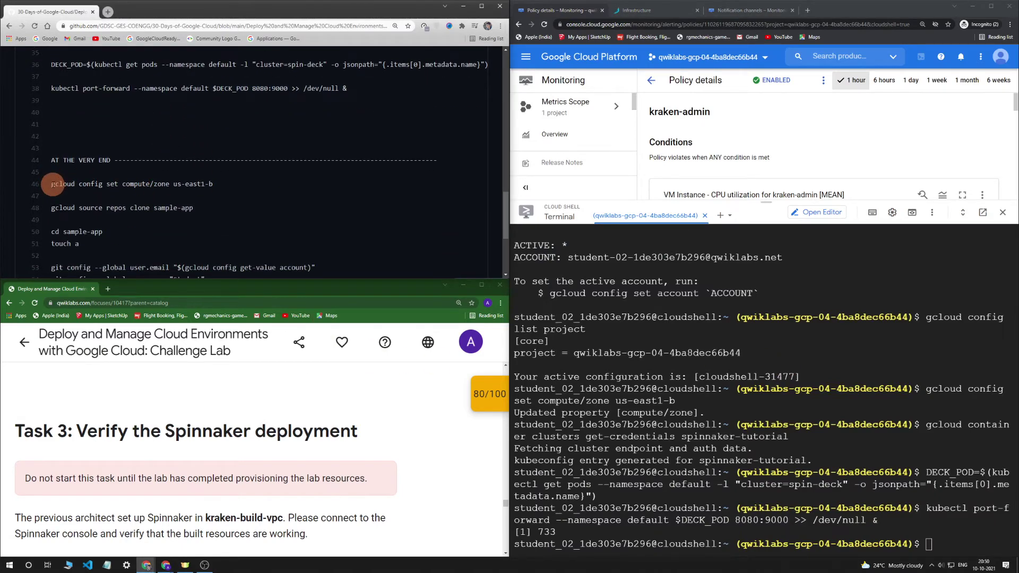
left_click_drag(52, 184, 226, 192)
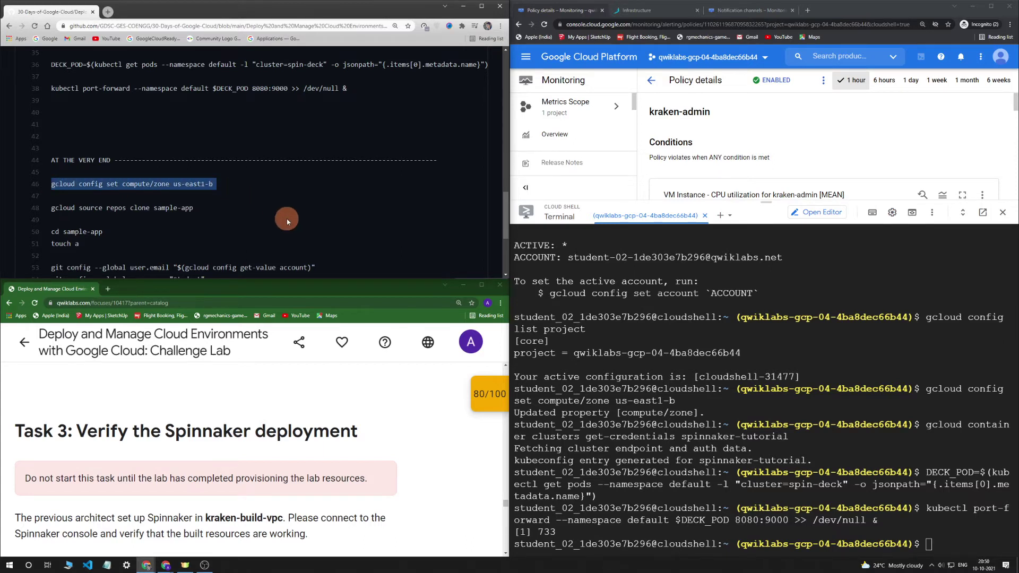
left_click(899, 355)
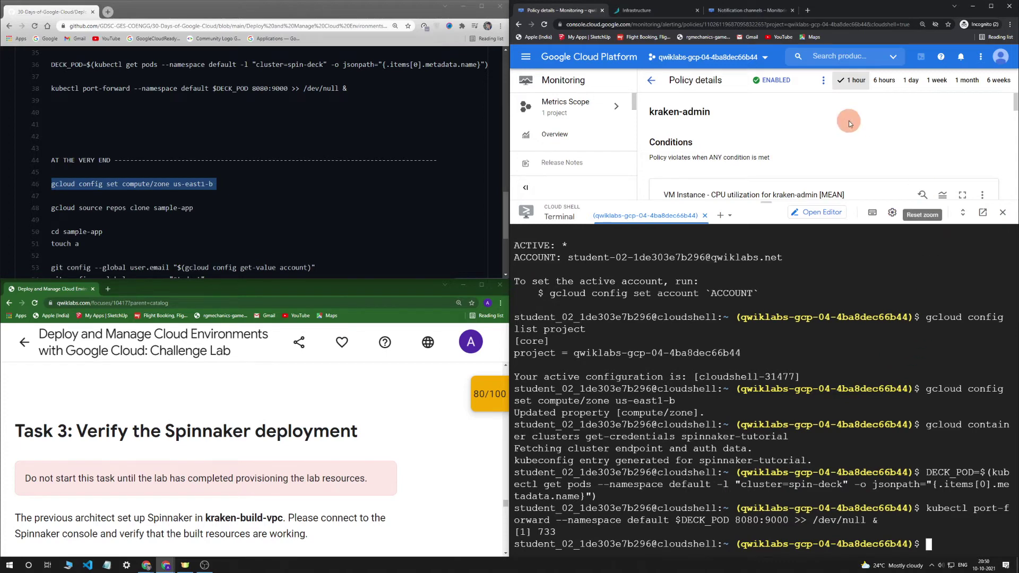
View the pipelines of the sample application in the Spinnaker console, and return to the Cloud Shell page.
left_click(645, 12)
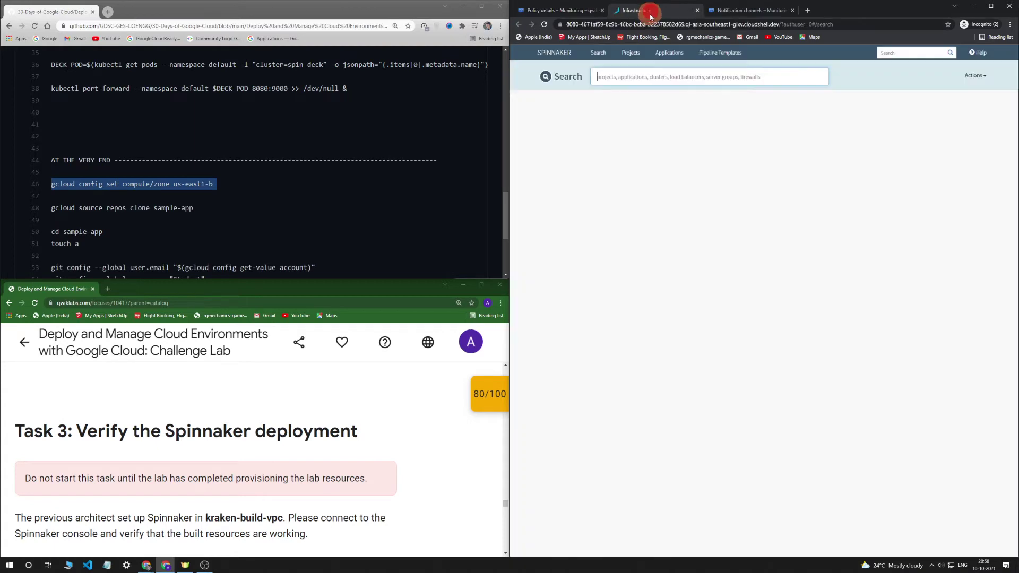
left_click(687, 53)
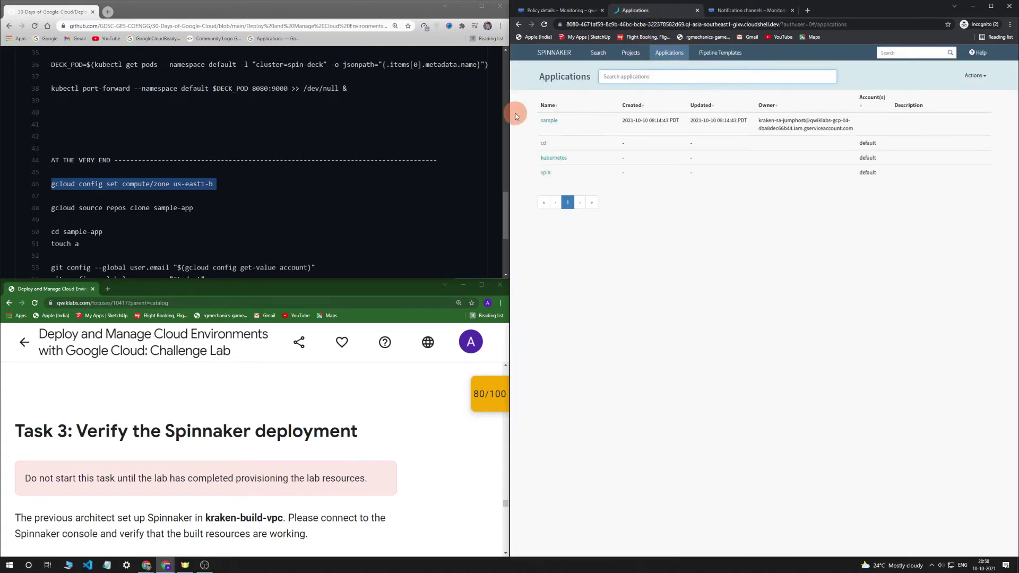
left_click(551, 120)
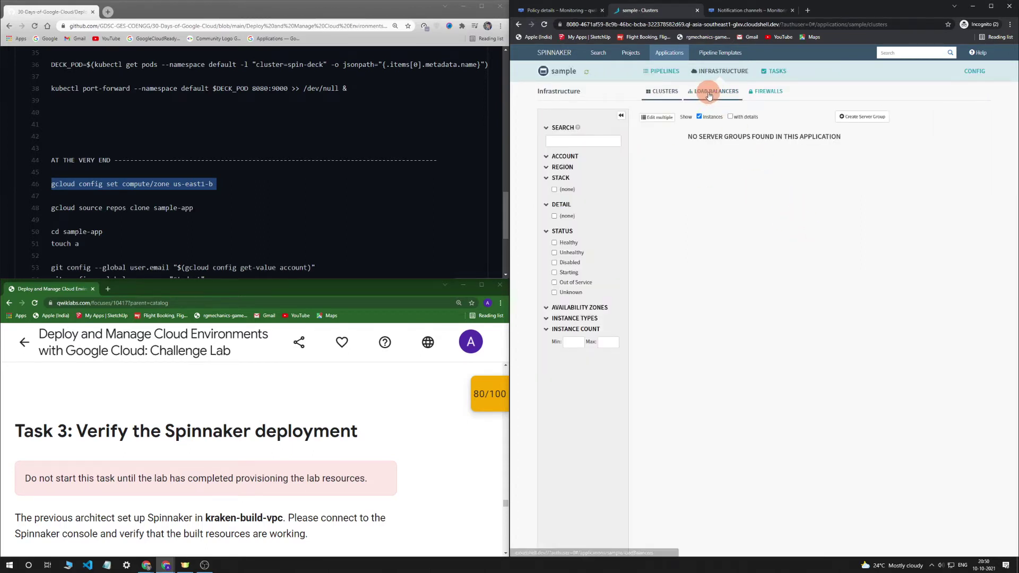
left_click(661, 73)
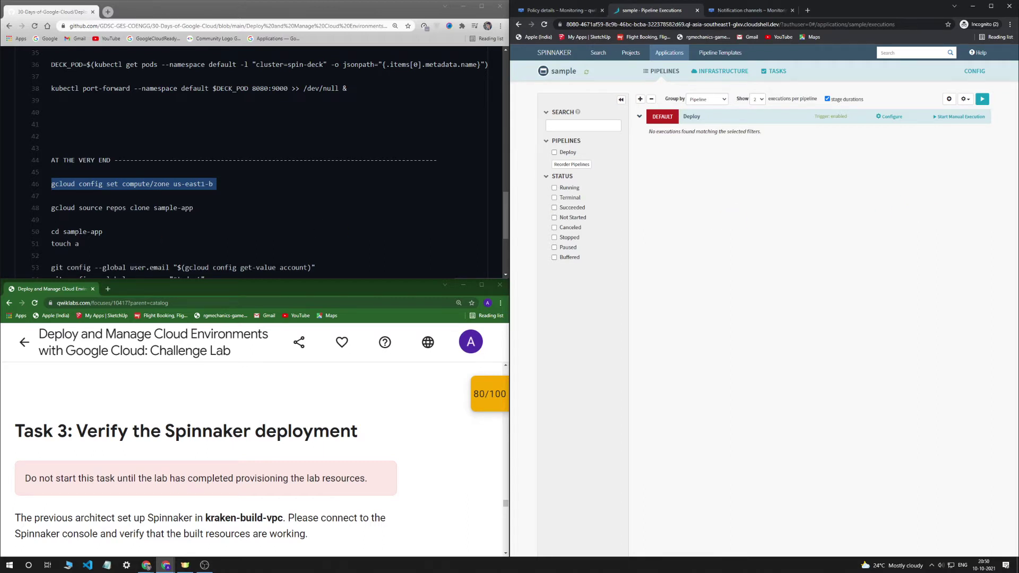
left_click(147, 565)
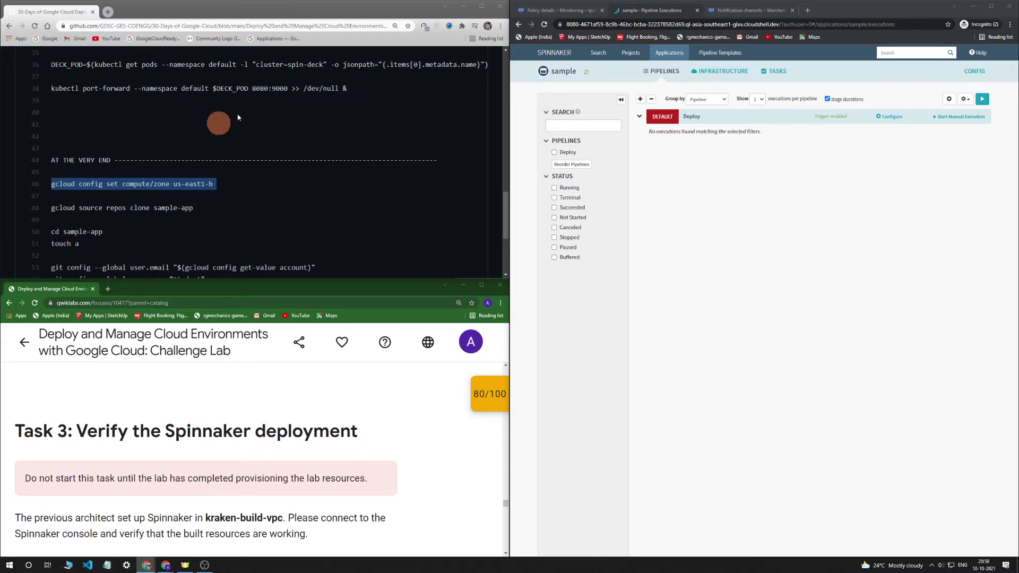
left_click(534, 10)
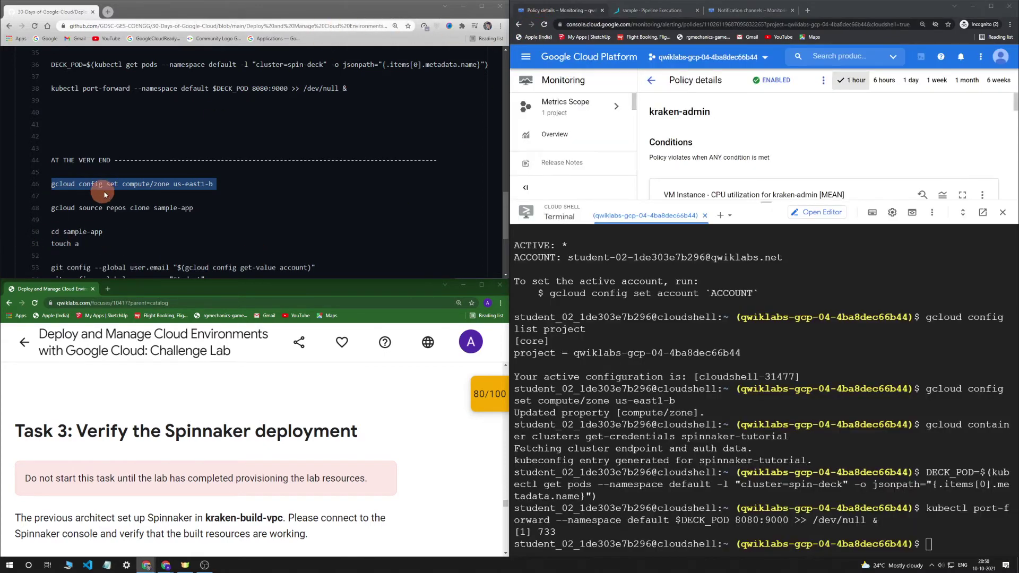
left_click(222, 194)
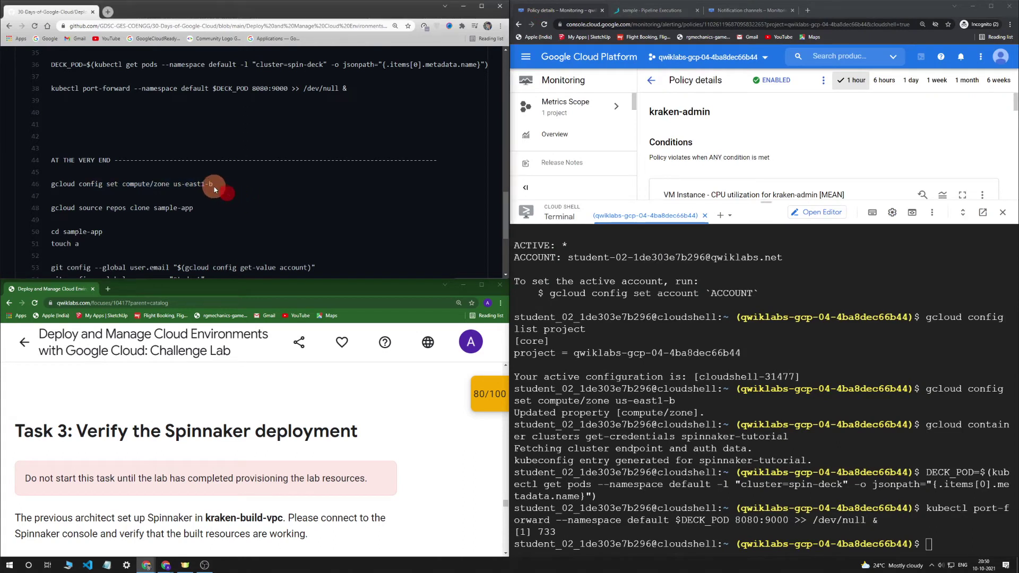
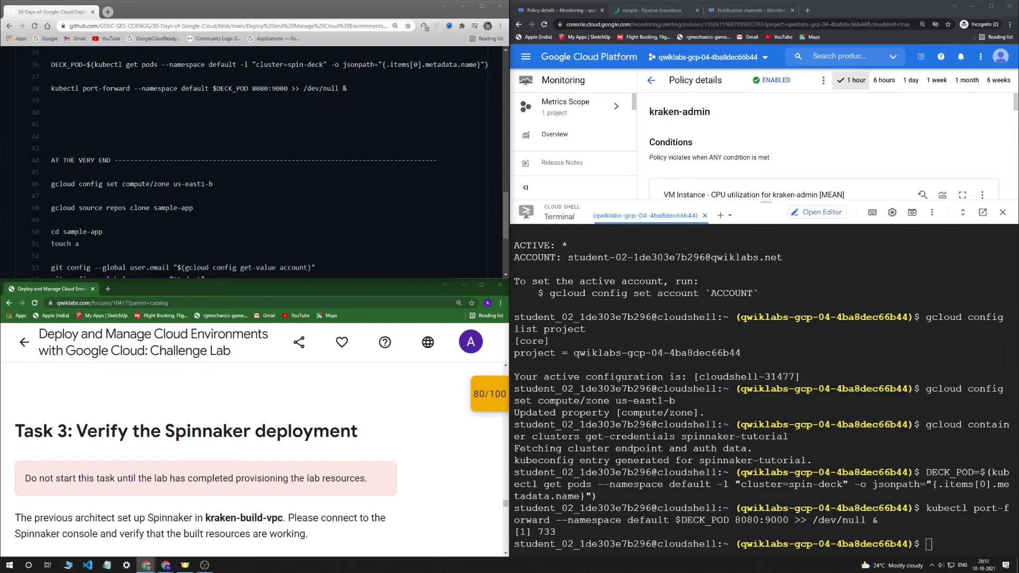
Close the Spinnaker page and reopen the console through the Cloud Shell web preview on port 8080.
left_click(670, 13)
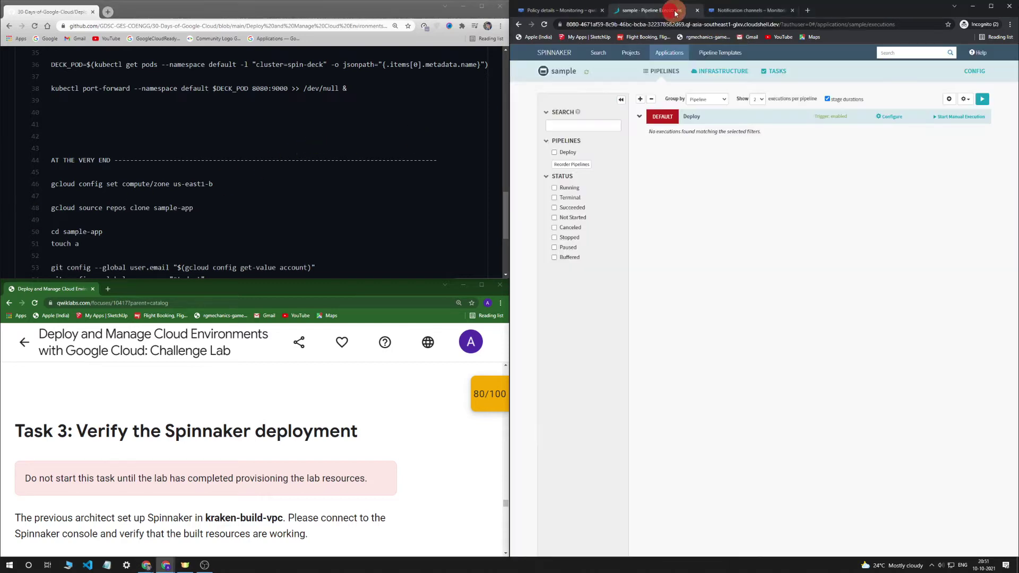
left_click(697, 10)
left_click(911, 212)
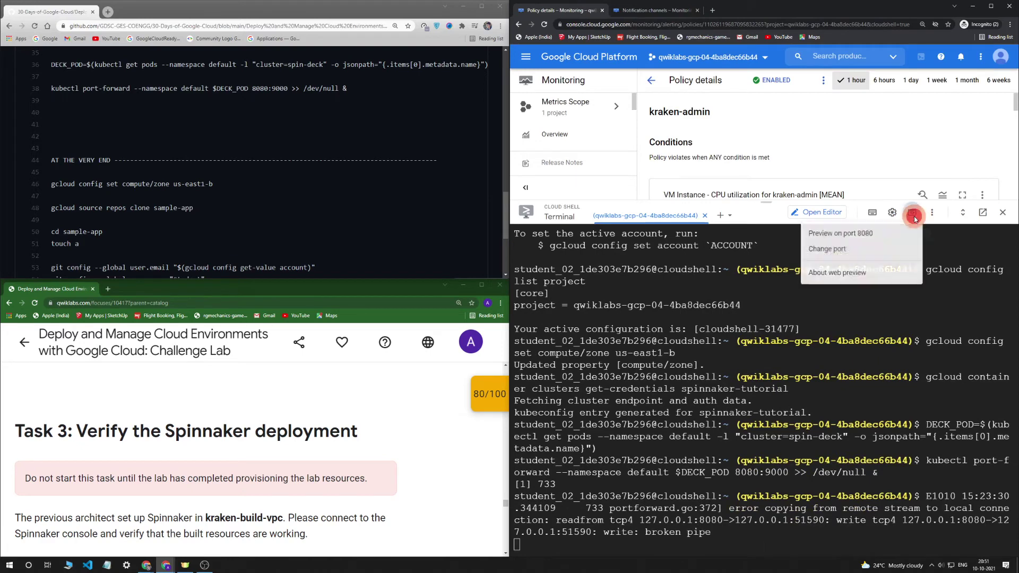
left_click(900, 237)
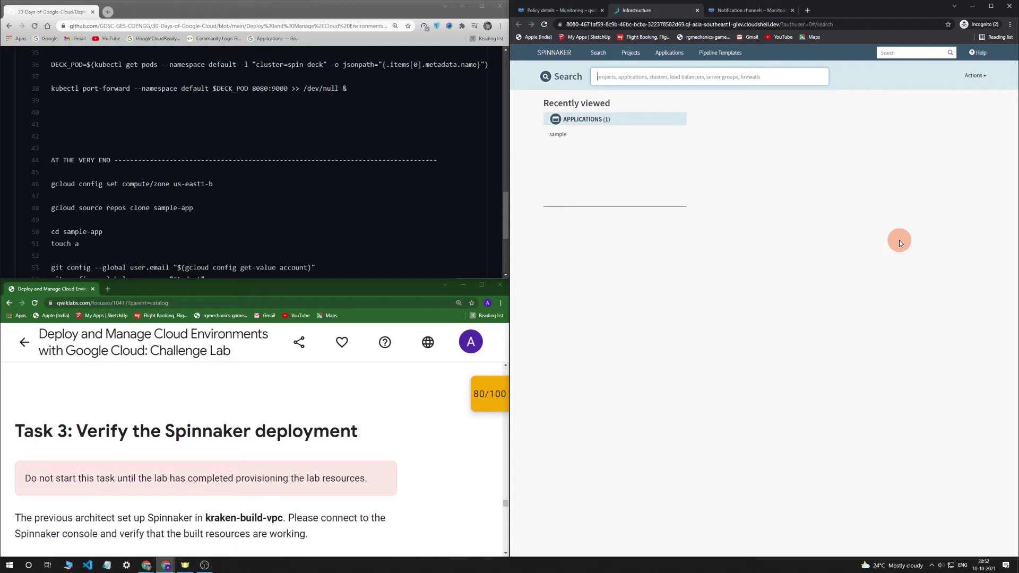
Open the sample application in Spinnaker and show its pipelines.
left_click(669, 53)
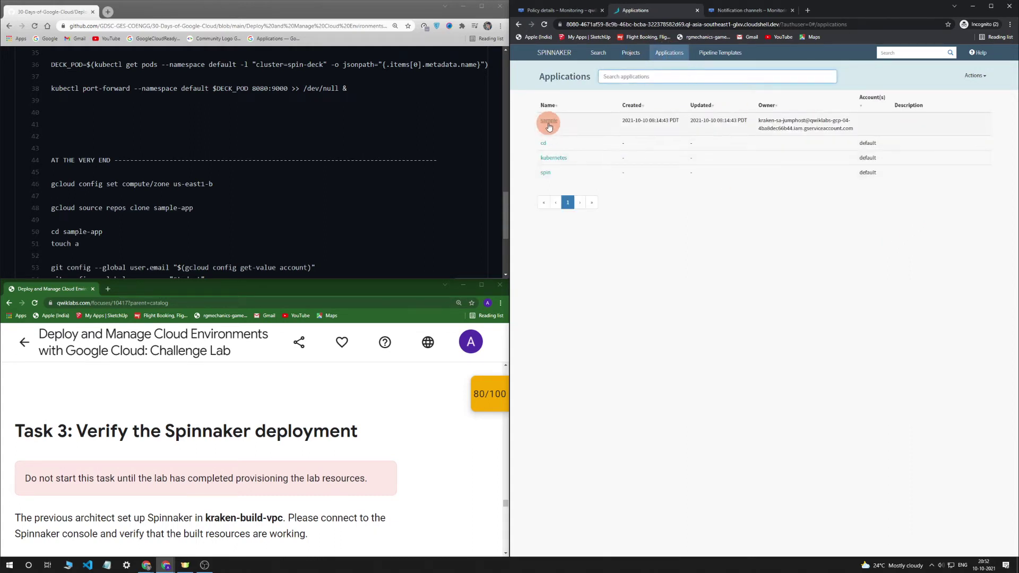
left_click(549, 124)
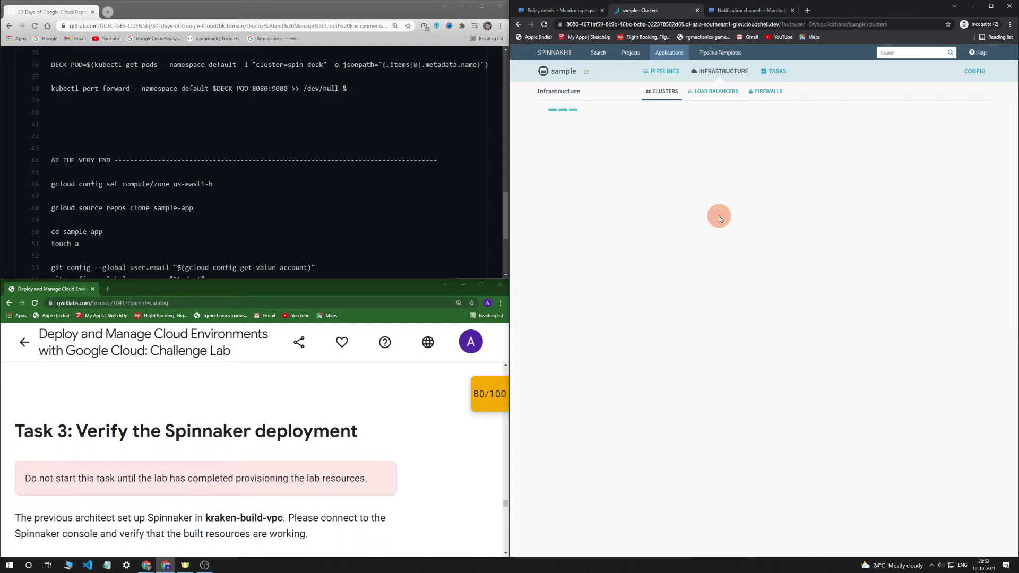
left_click(663, 72)
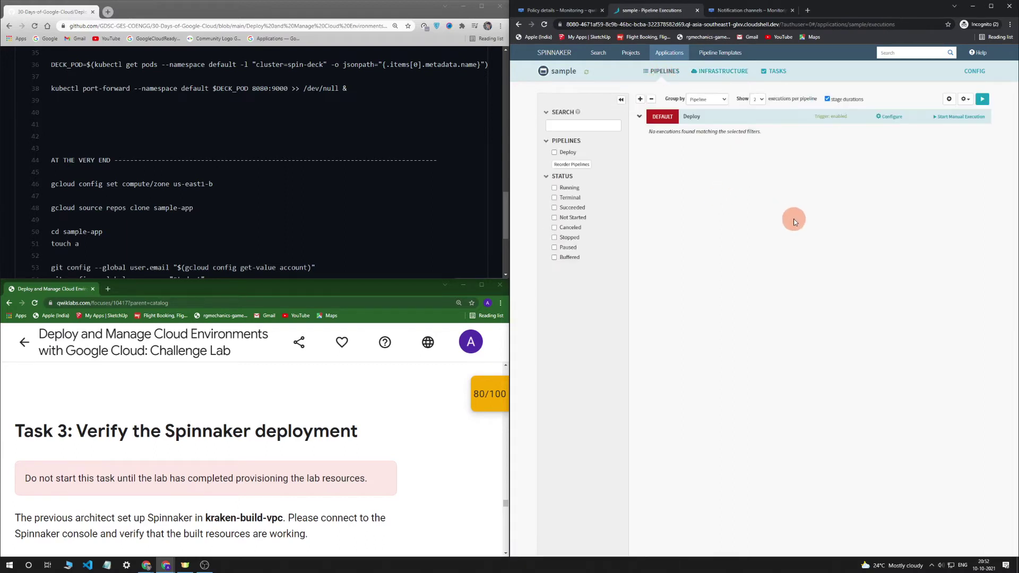
Back in Cloud Shell, interrupt the terminal to get a fresh prompt and set the compute zone to us-east1-b with the Task 3 command.
scroll(262, 205, "down", 1)
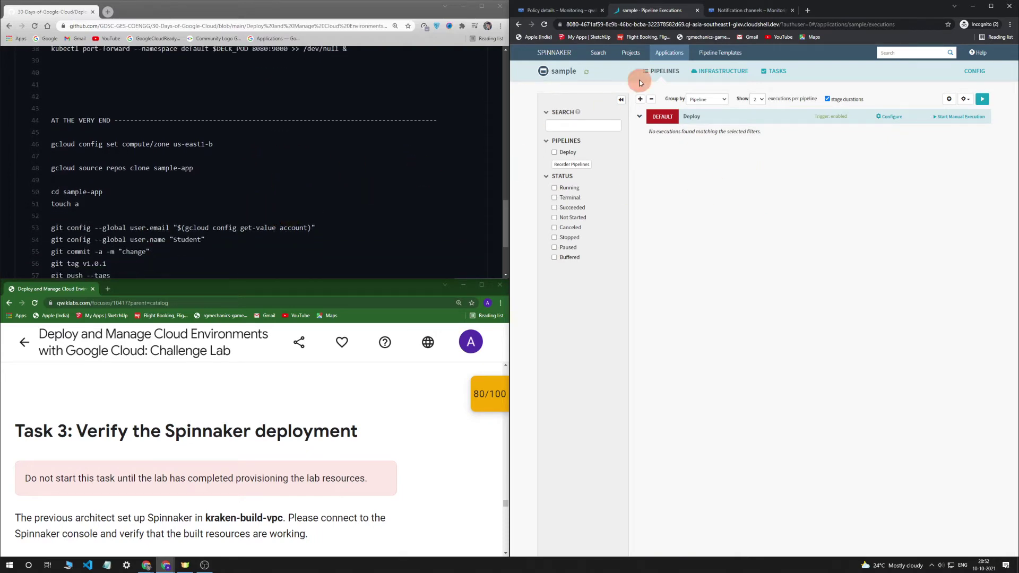
left_click(576, 11)
left_click_drag(213, 144, 51, 145)
scroll(209, 154, "up", 4)
left_click(207, 137)
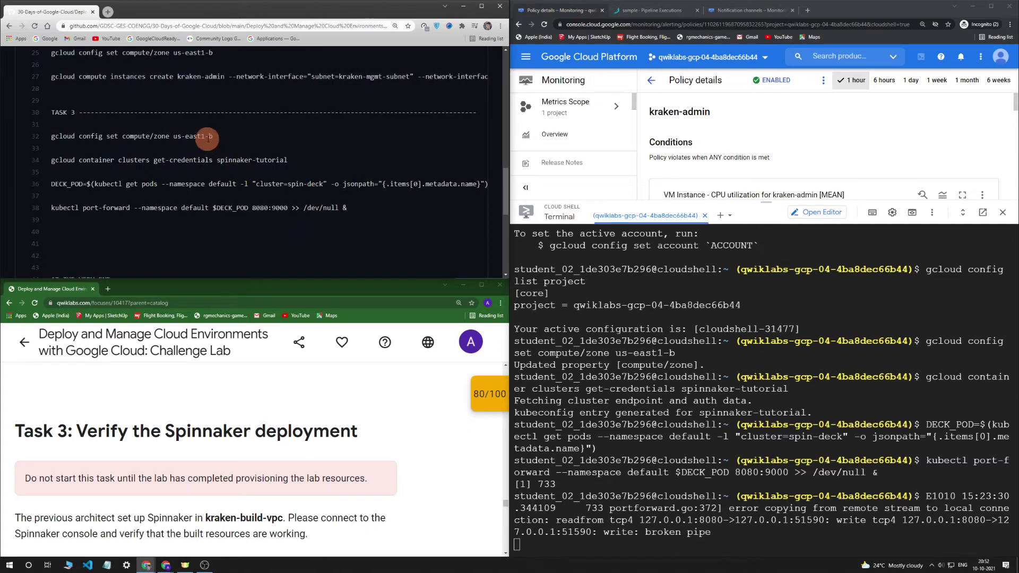
left_click_drag(213, 139, 46, 139)
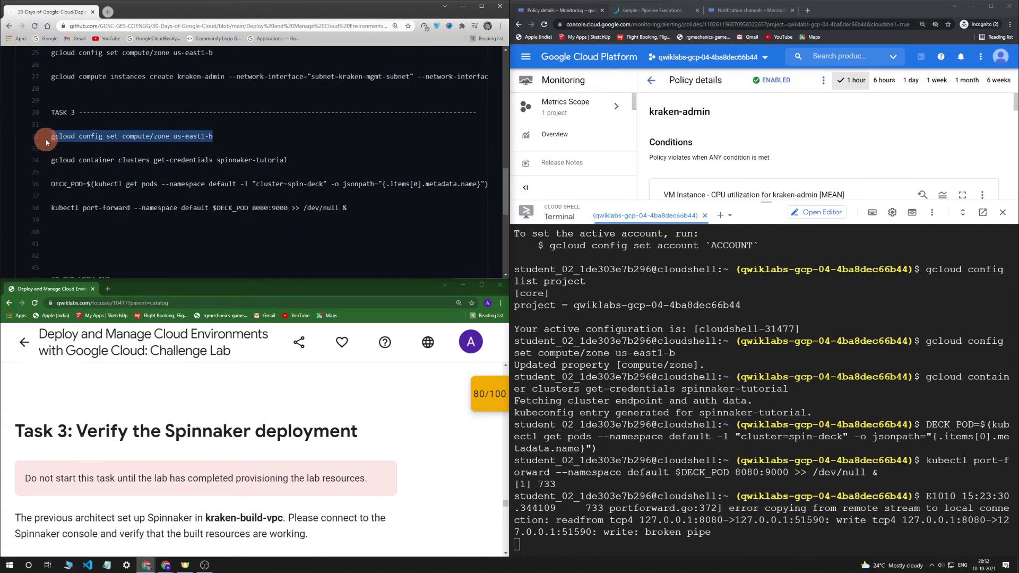
left_click(867, 309)
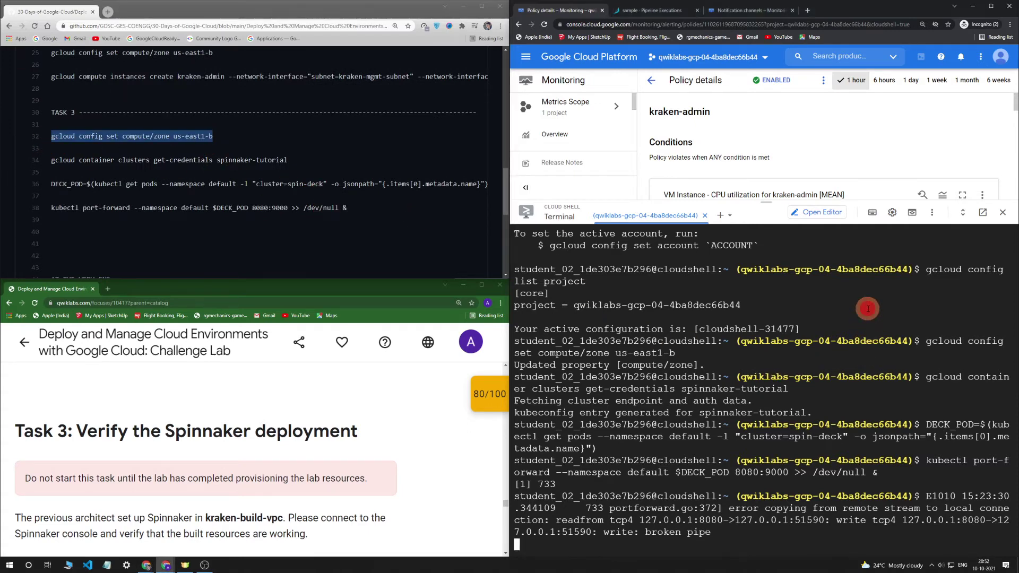
key("ctrl+c")
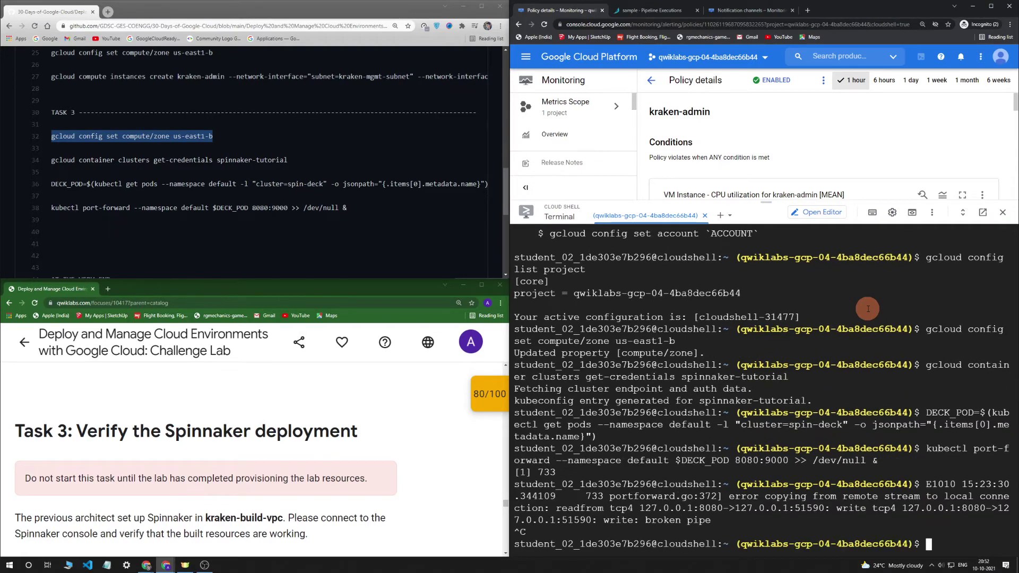
key("ctrl+v")
key("Return")
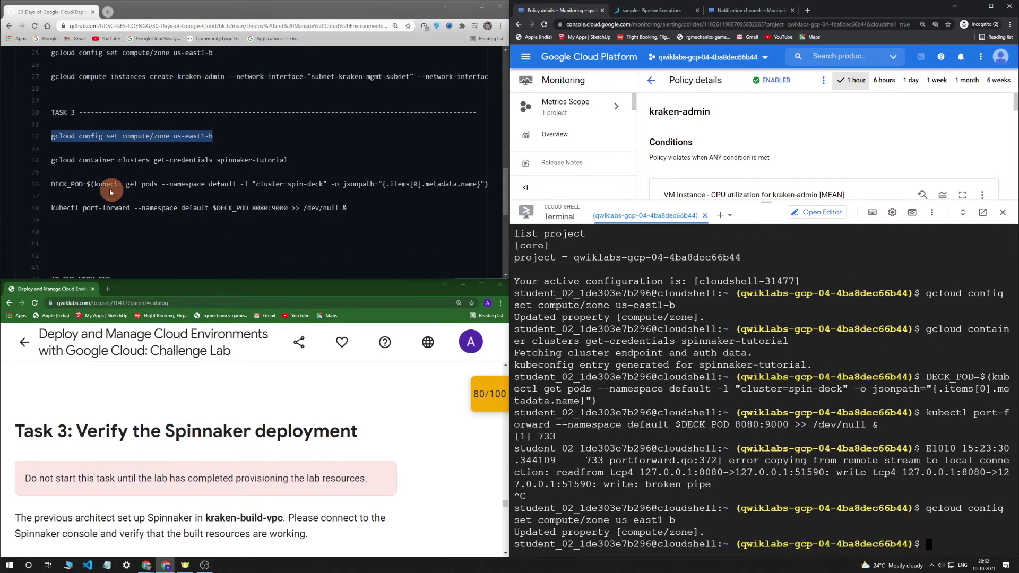
Fetch the spinnaker-tutorial cluster credentials again with the gcloud get-credentials command from the notes.
left_click_drag(52, 165, 302, 166)
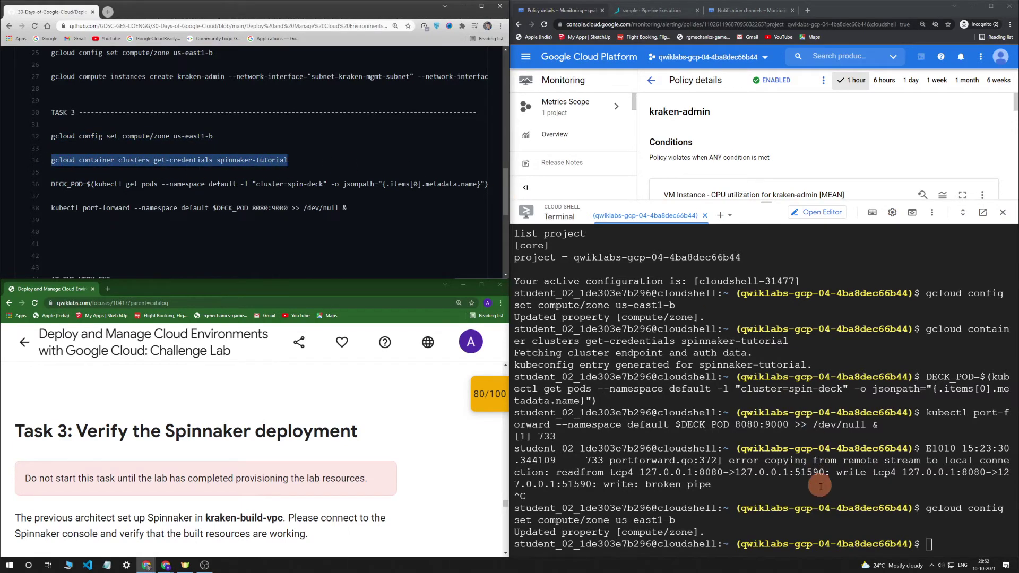
left_click(862, 535)
key("ctrl+v")
key("Return")
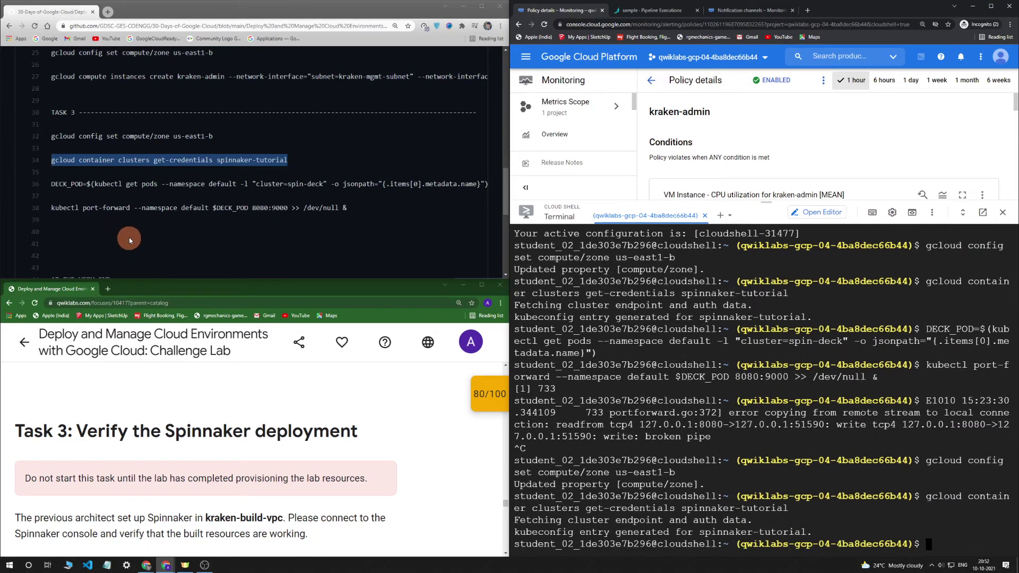
Store the spin-deck pod name in DECK_POD again by running the kubectl get pods command from the notes.
left_click(53, 184)
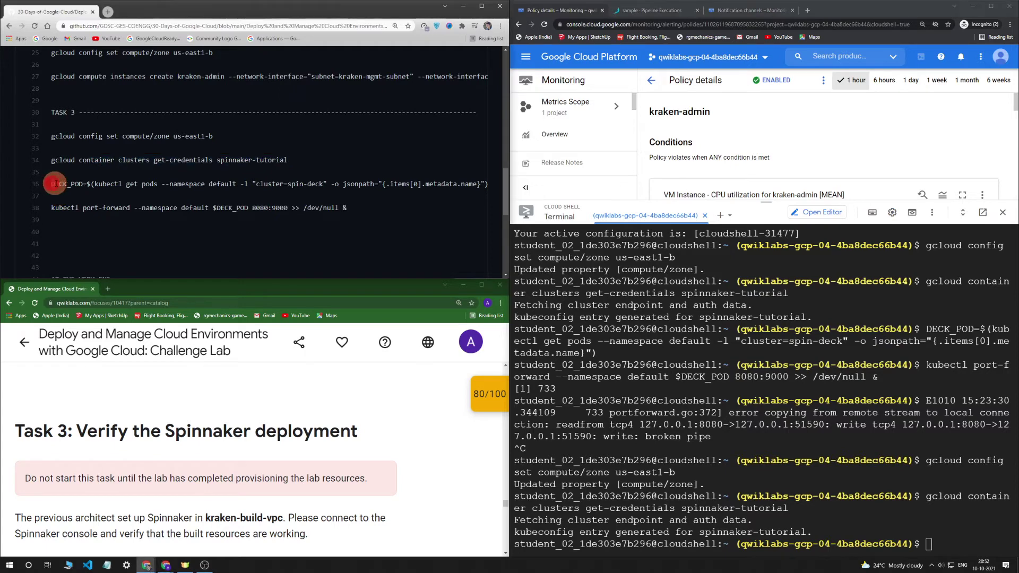
left_click_drag(53, 184, 485, 182)
key("ctrl+c")
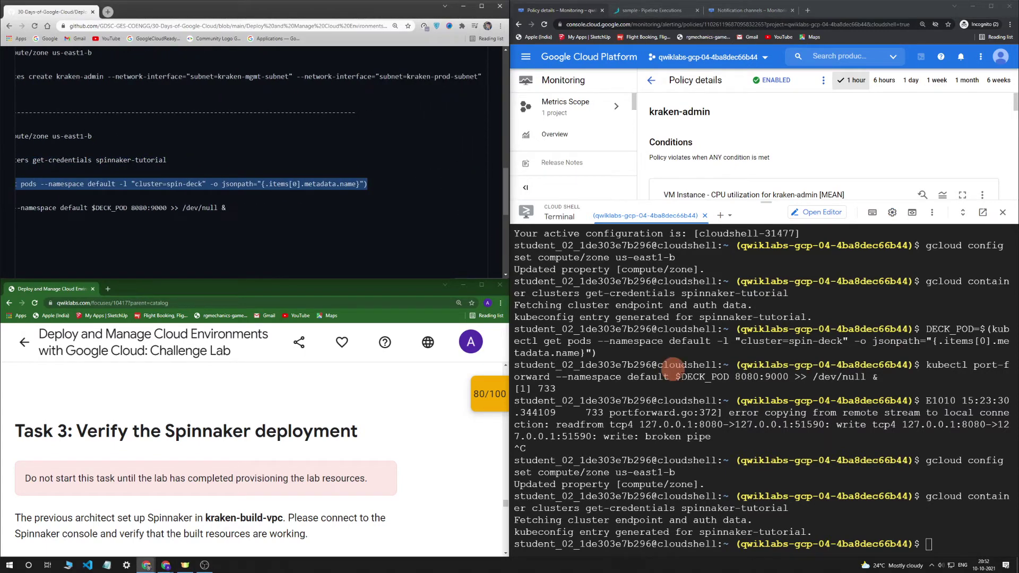
left_click(914, 530)
key("ctrl+v")
key("Return")
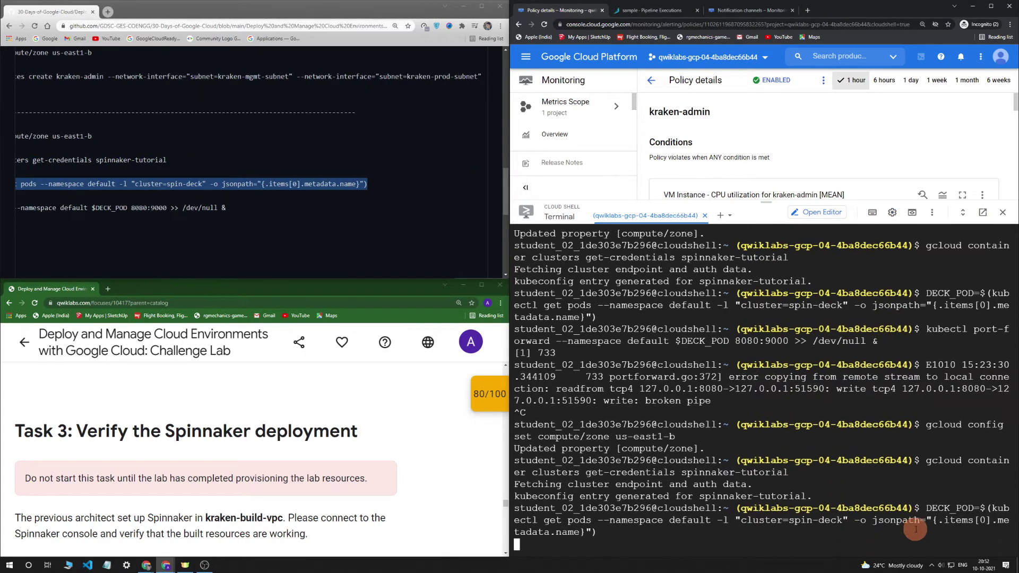
Try to port-forward $DECK_POD in the default namespace with 8080:9000 in the background again, using the command from the notes.
left_click(237, 184)
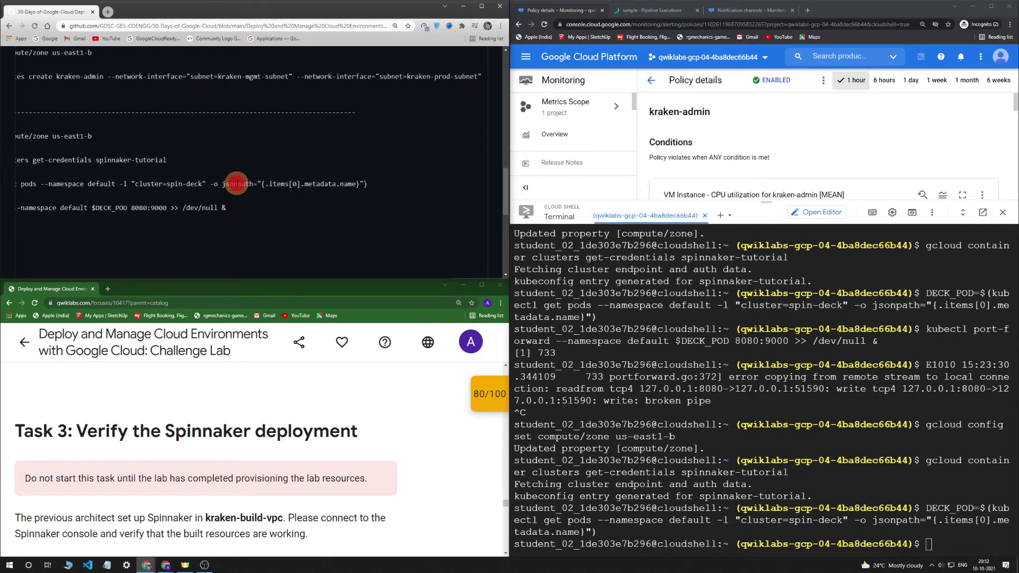
scroll(236, 183, "left", 5)
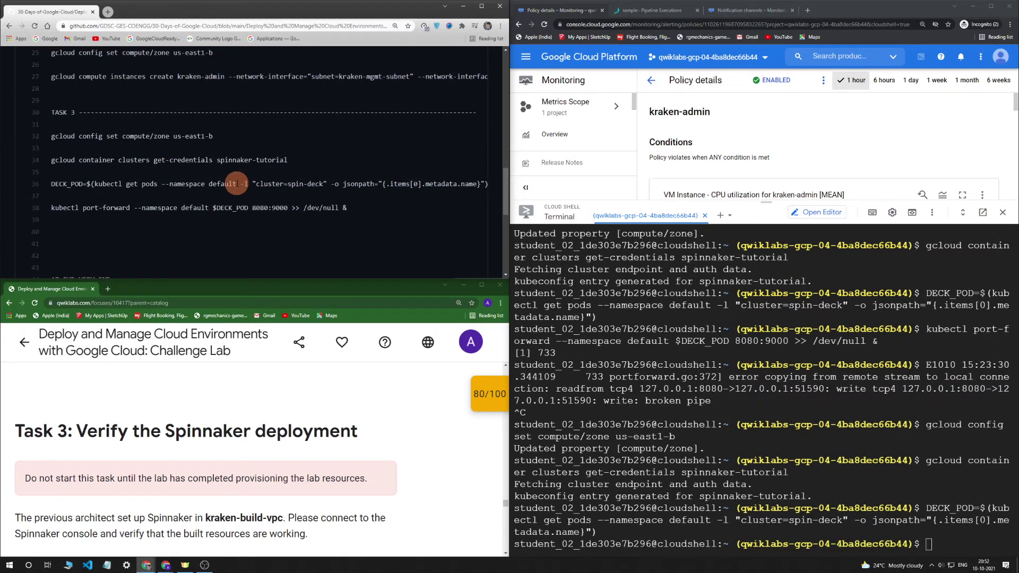
scroll(236, 183, "down", 3)
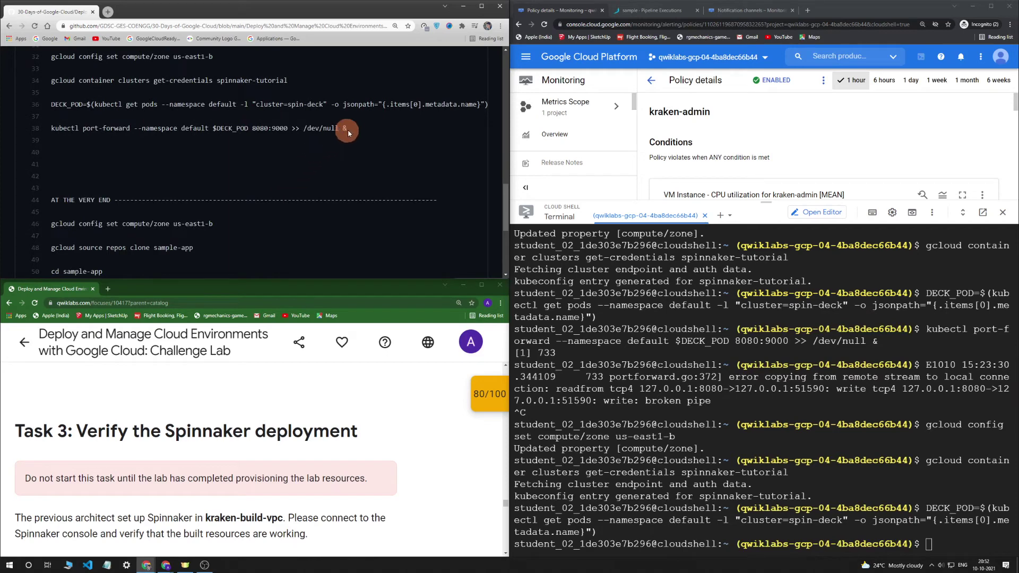
left_click_drag(346, 128, 43, 134)
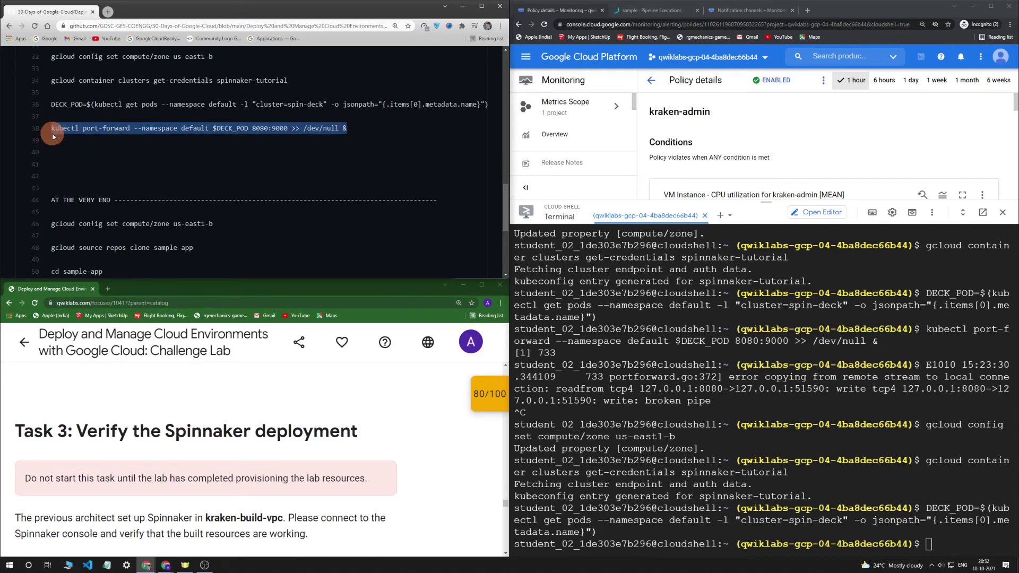
left_click(923, 538)
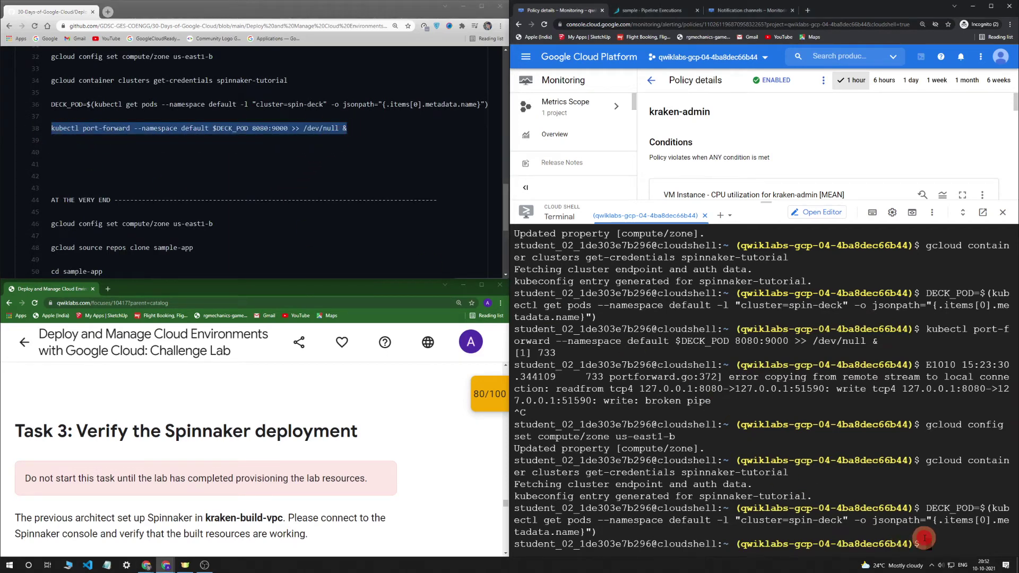
key("ctrl+v")
key("Return")
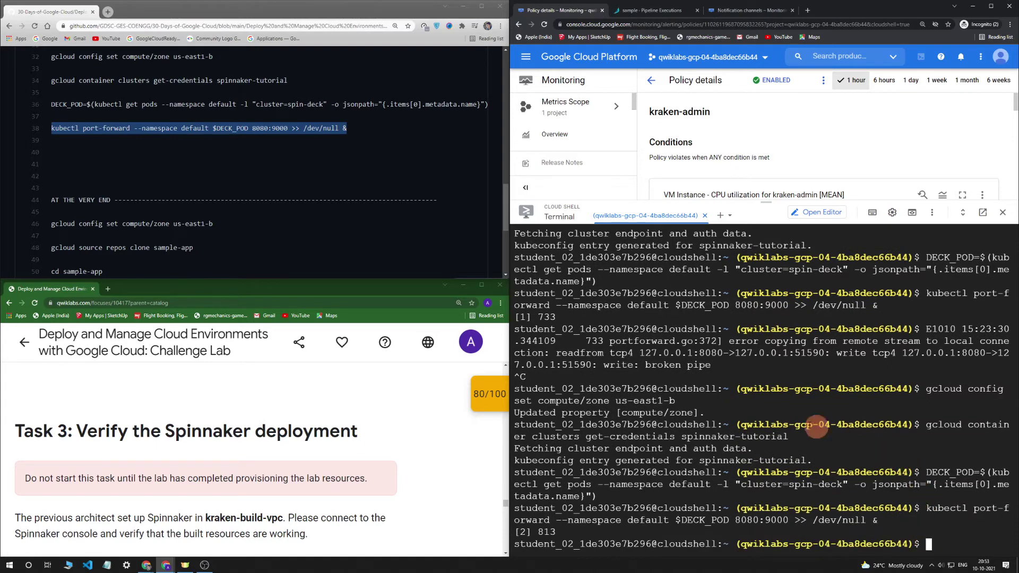
scroll(208, 153, "down", 2)
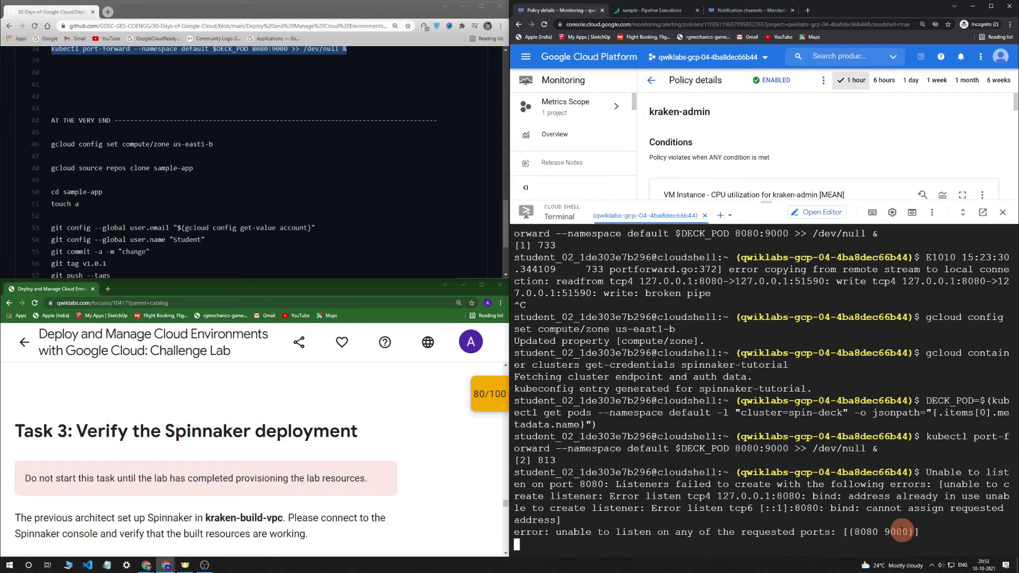
Close the old Spinnaker page and open a fresh Cloud Shell web preview on port 8080.
scroll(875, 526, "up", 1)
scroll(828, 511, "down", 1)
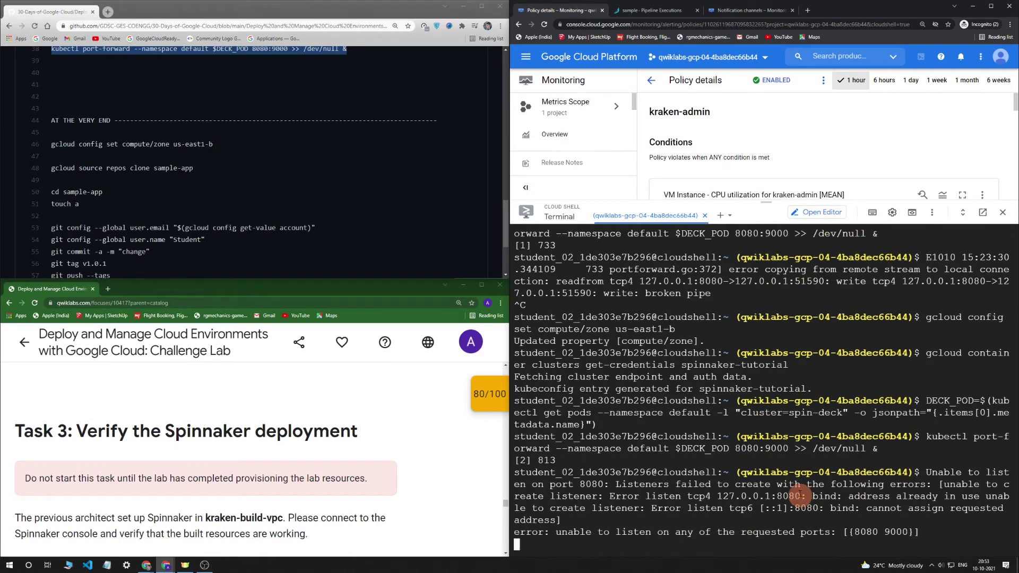
left_click(696, 10)
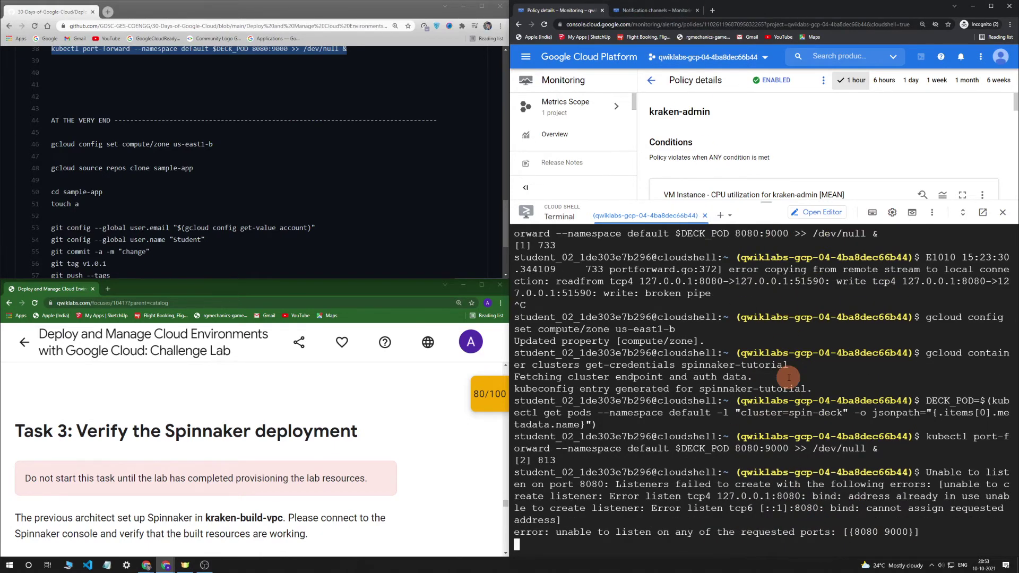
left_click(917, 217)
left_click(960, 379)
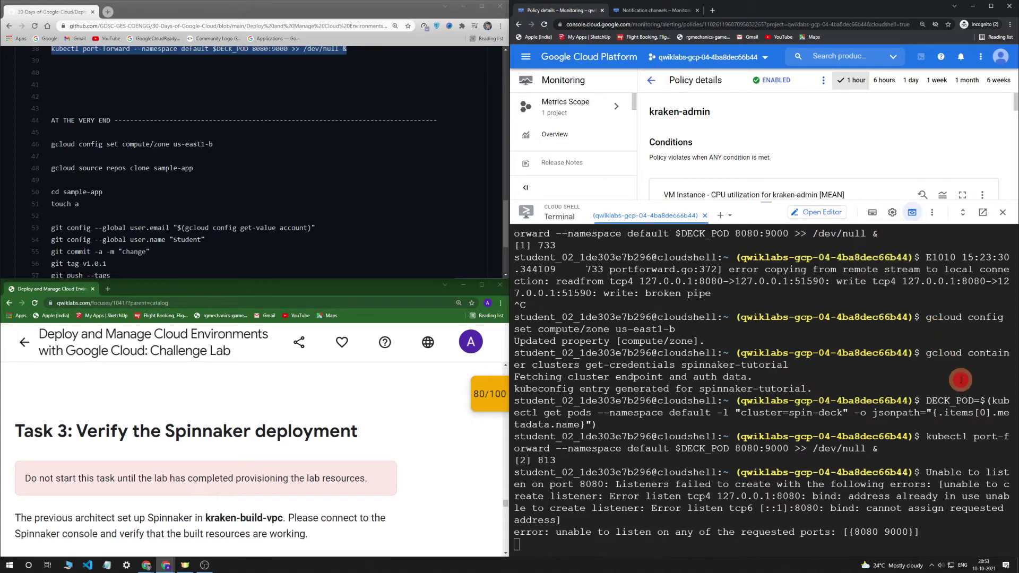
scroll(390, 235, "down", 1)
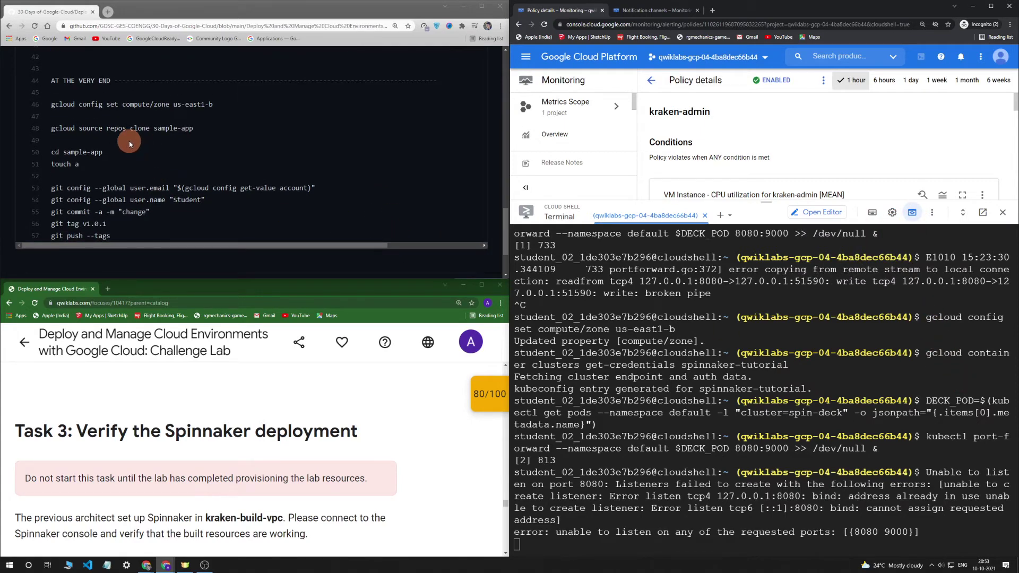
scroll(129, 143, "down", 2)
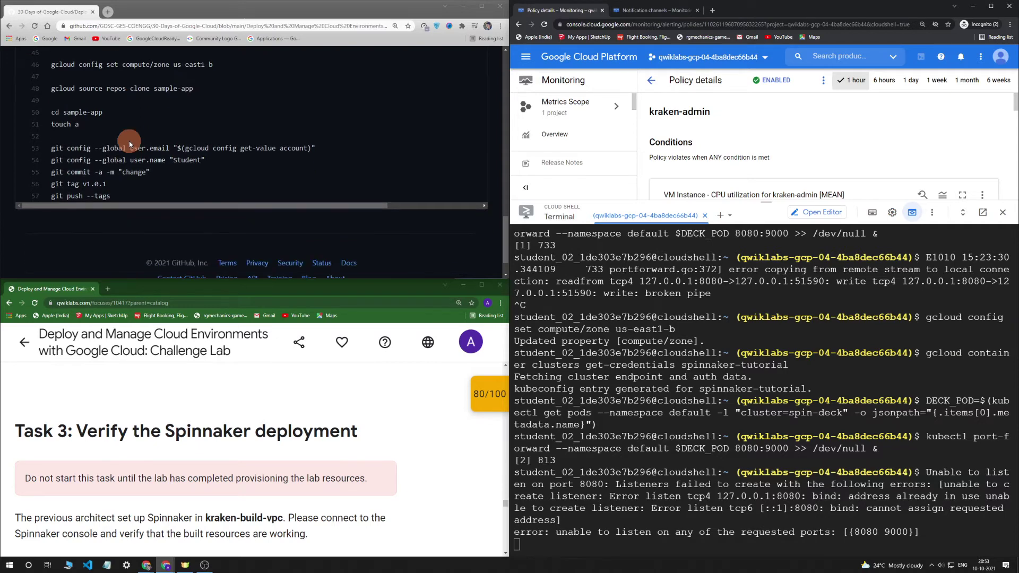
scroll(130, 143, "up", 3)
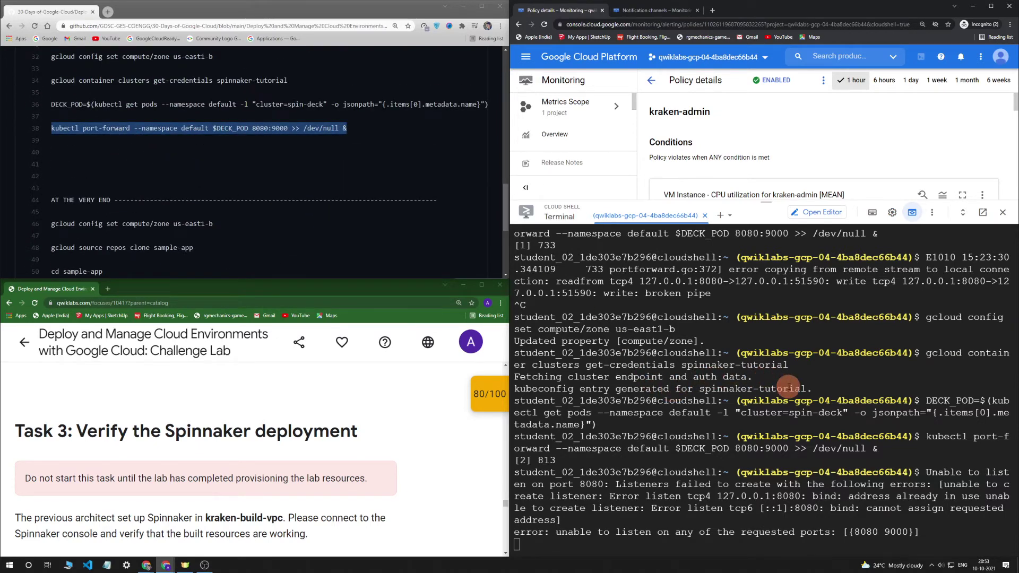
left_click(908, 220)
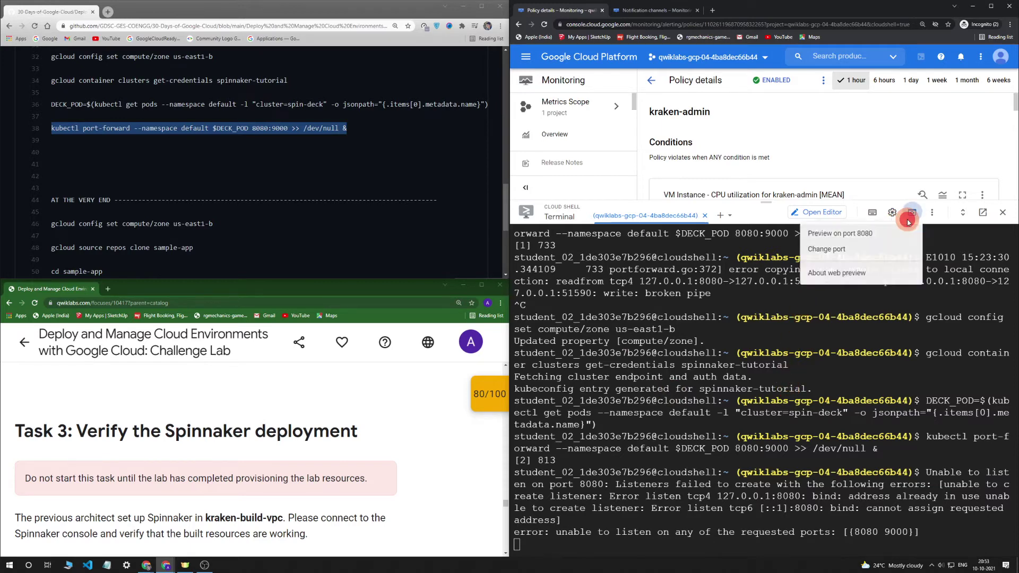
left_click(898, 233)
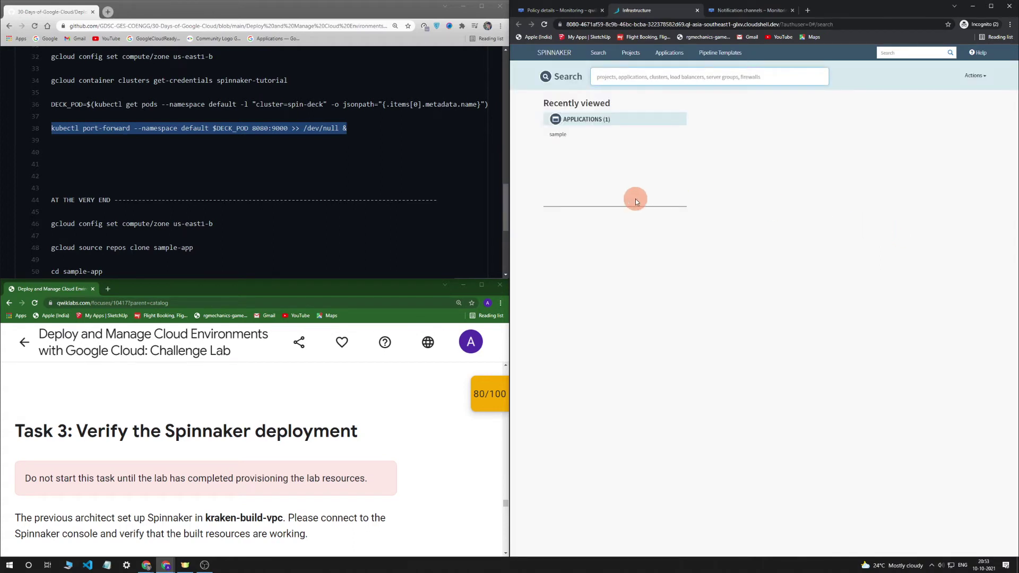
In the Spinnaker console, open the sample application and display its pipeline executions.
left_click(671, 53)
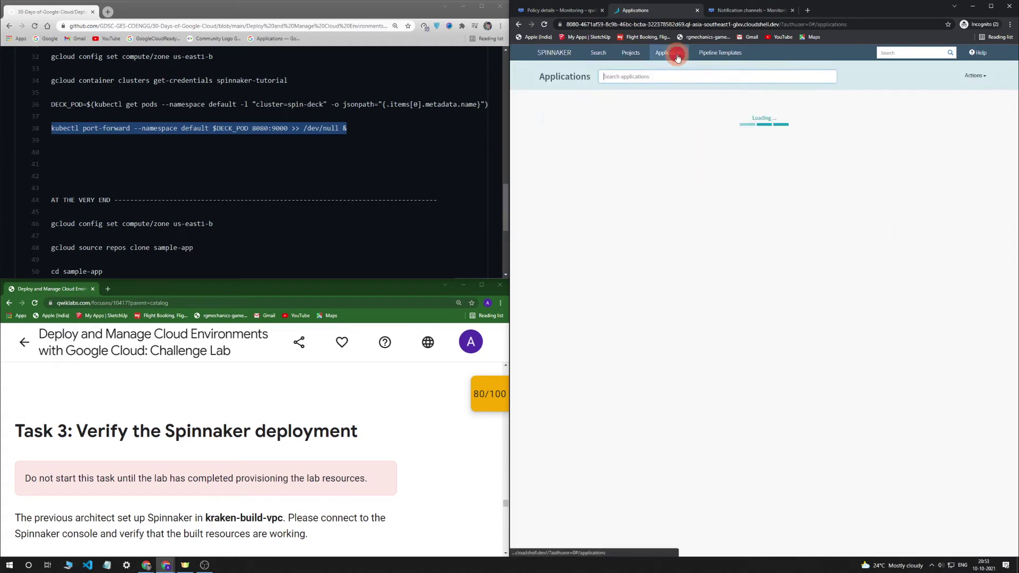
left_click(549, 120)
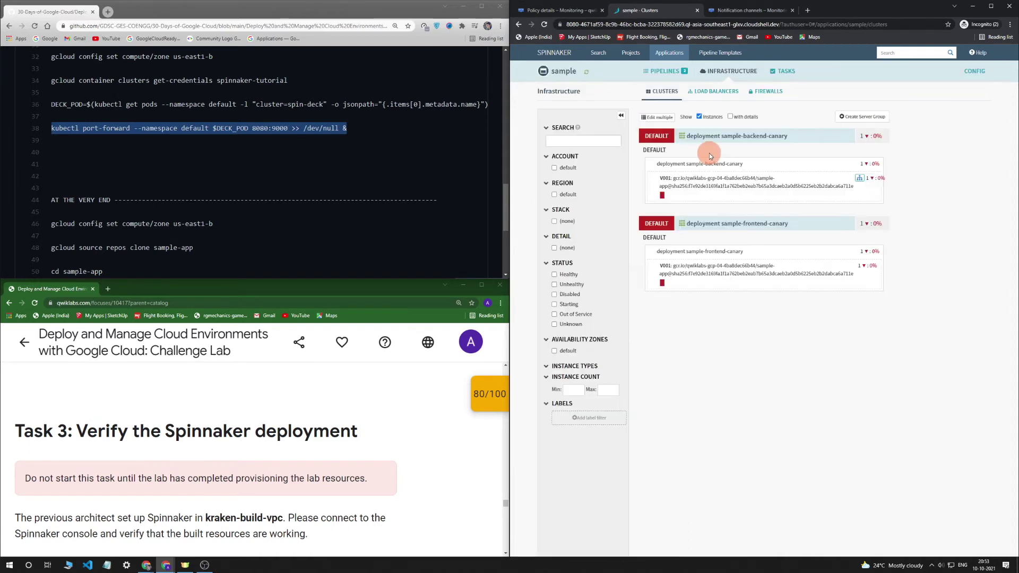
left_click(663, 71)
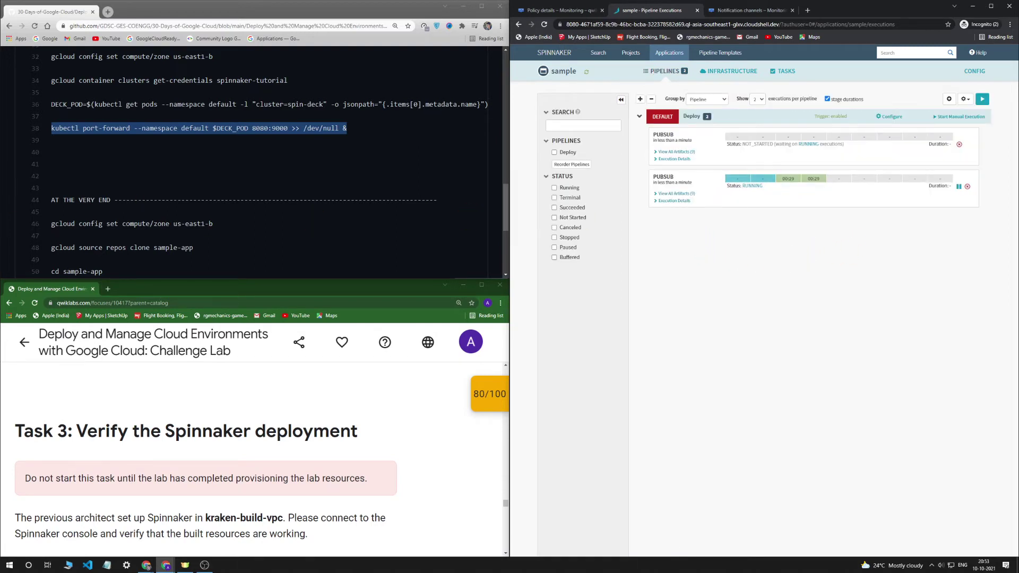
Enlarge the pipeline view and cancel the PUBSUB execution of the Deploy pipeline that has not started.
left_click(147, 566)
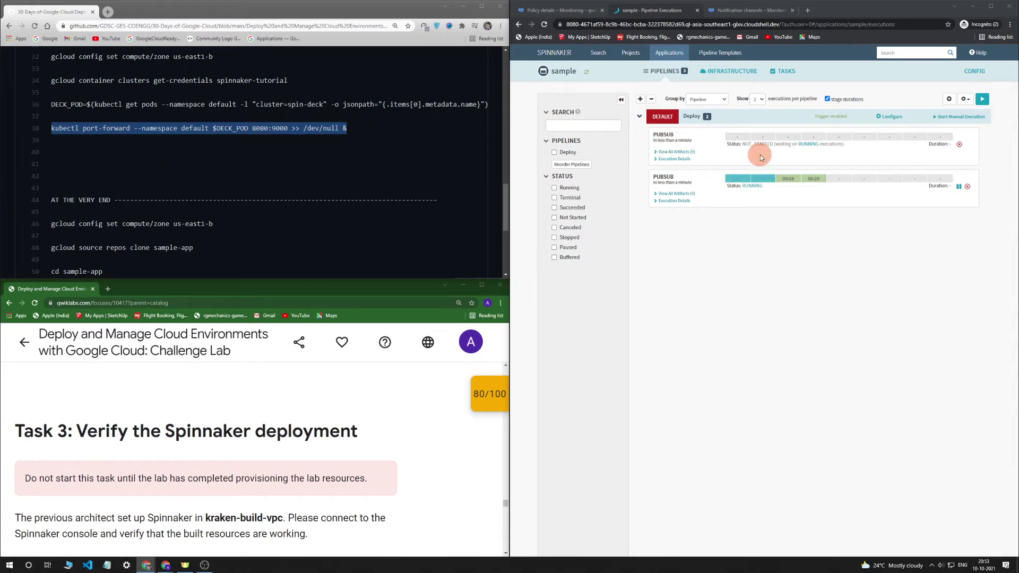
scroll(786, 231, "up", 1)
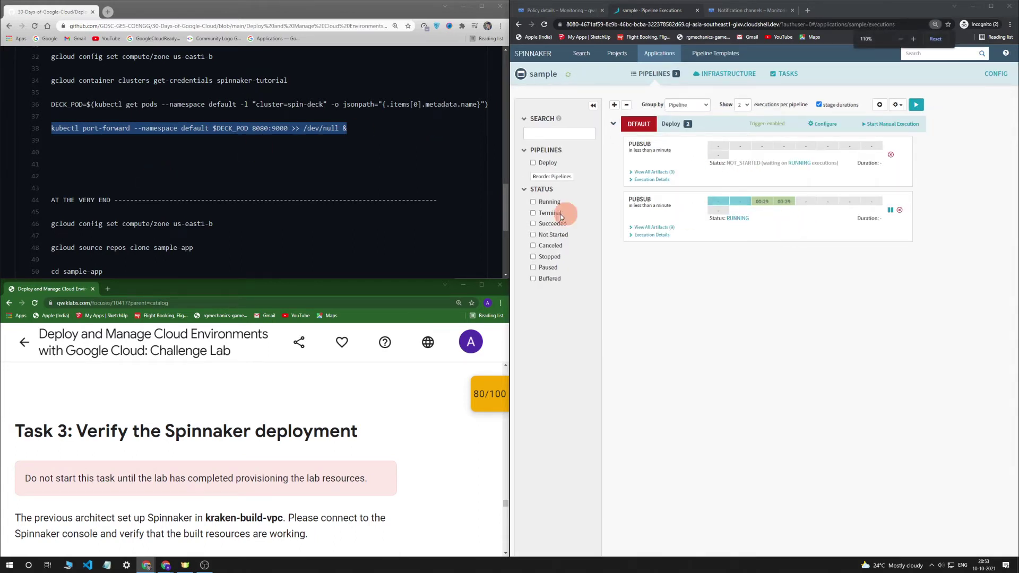
left_click(891, 156)
left_click(835, 150)
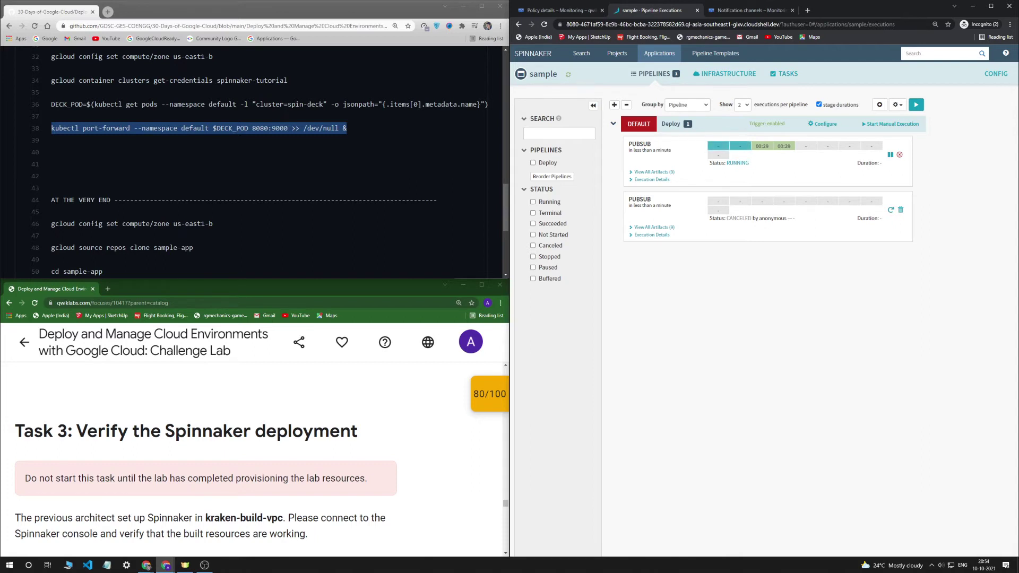
Approve the Deploy to Production judgment of the running PUBSUB execution so the pipeline continues.
key("alt+Tab")
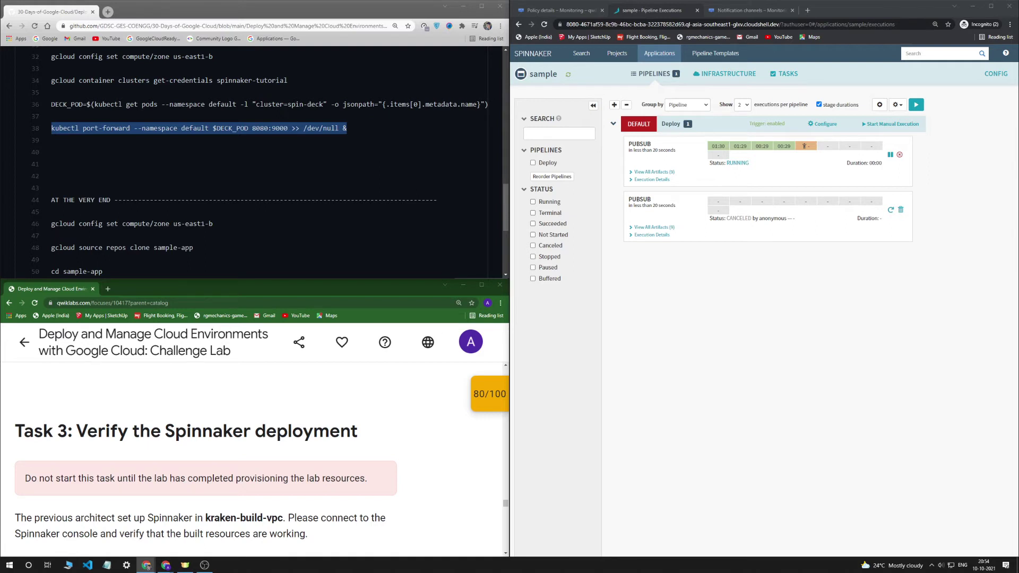
mouse_move(807, 146)
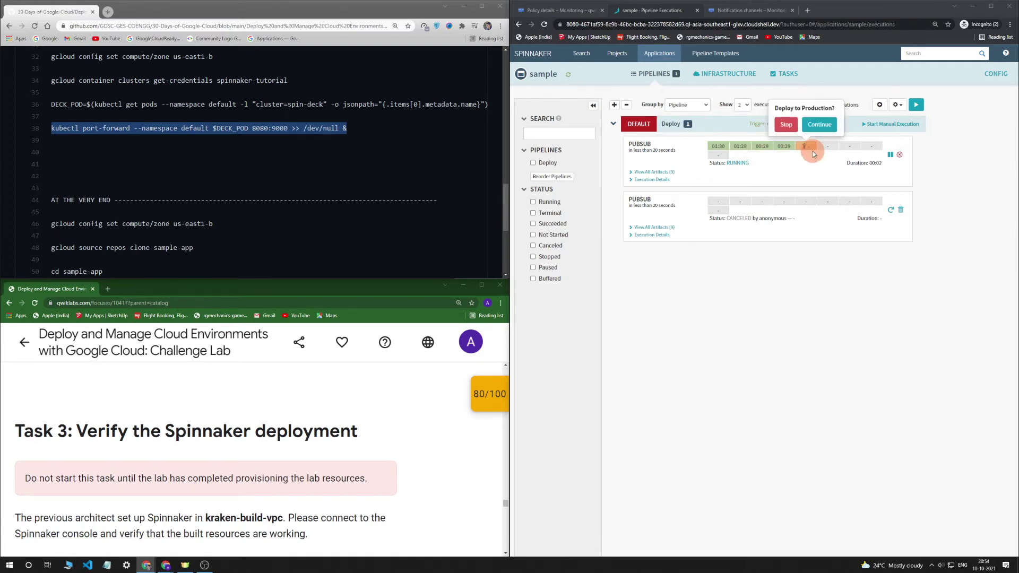
left_click(819, 125)
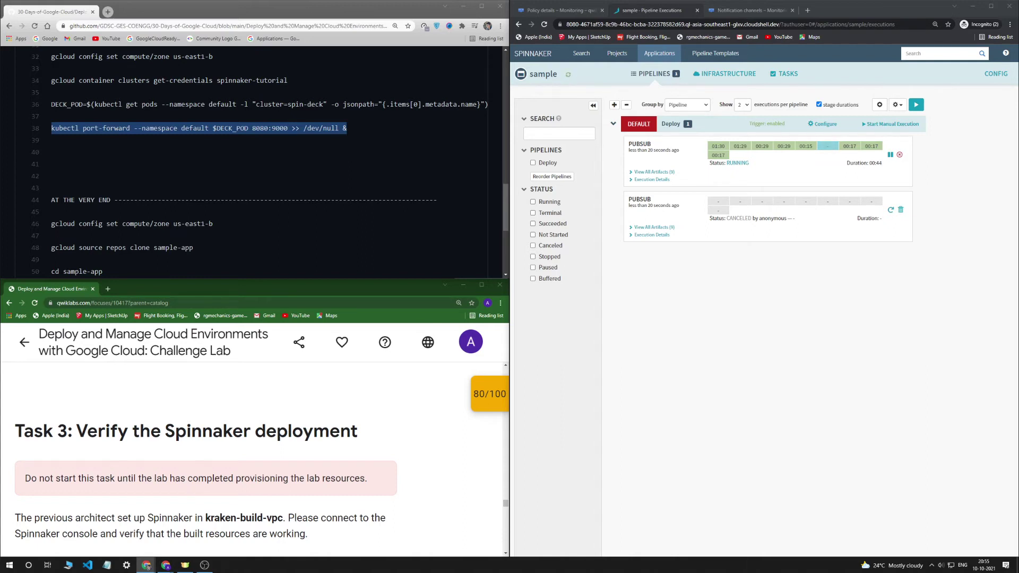
Review the lab's checkpoint scores, collapse them again and look over the Task 3 instructions.
left_click(476, 394)
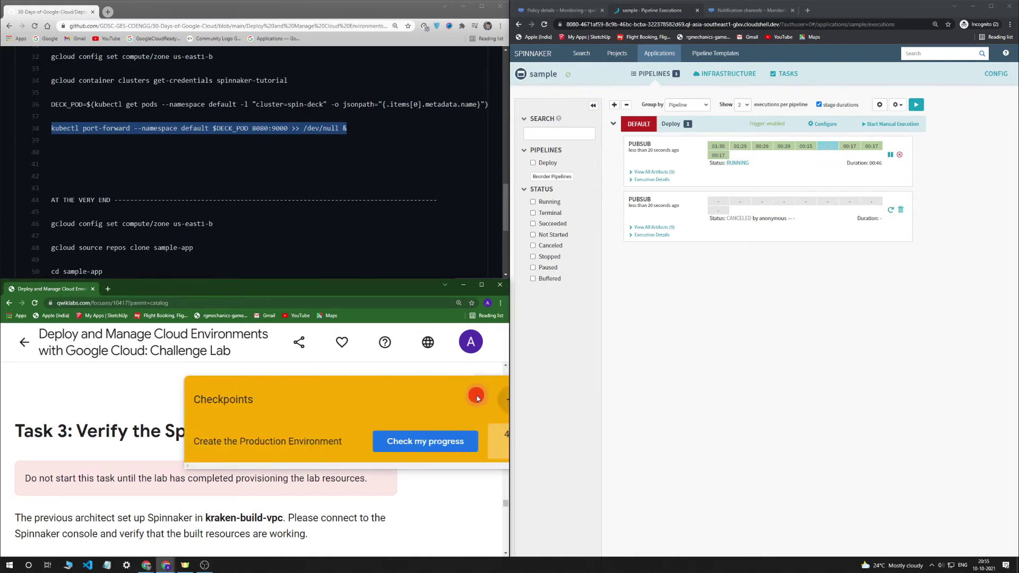
scroll(461, 415, "down", 1)
scroll(292, 445, "up", 2)
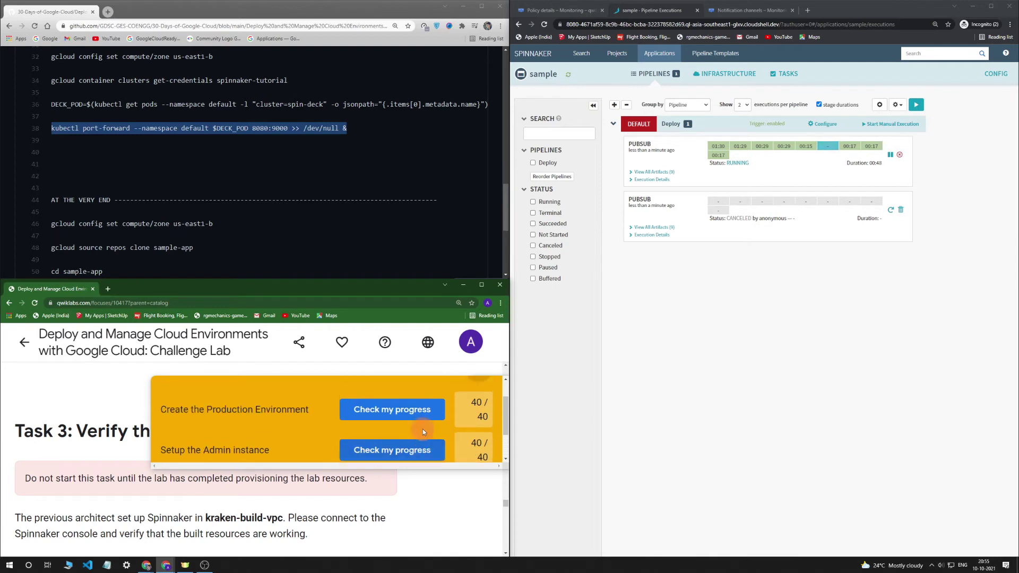
left_click(470, 406)
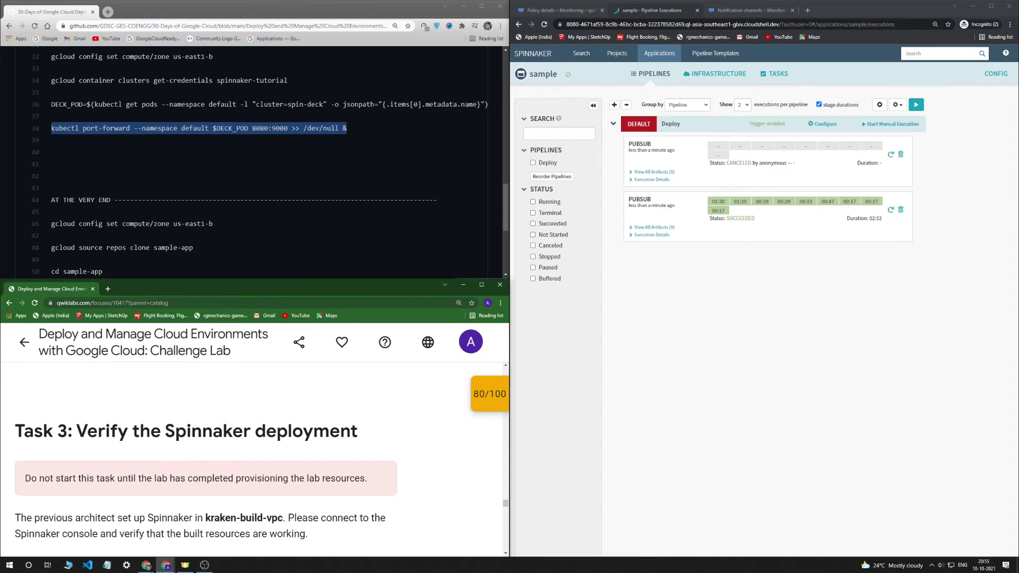
scroll(400, 390, "down", 1)
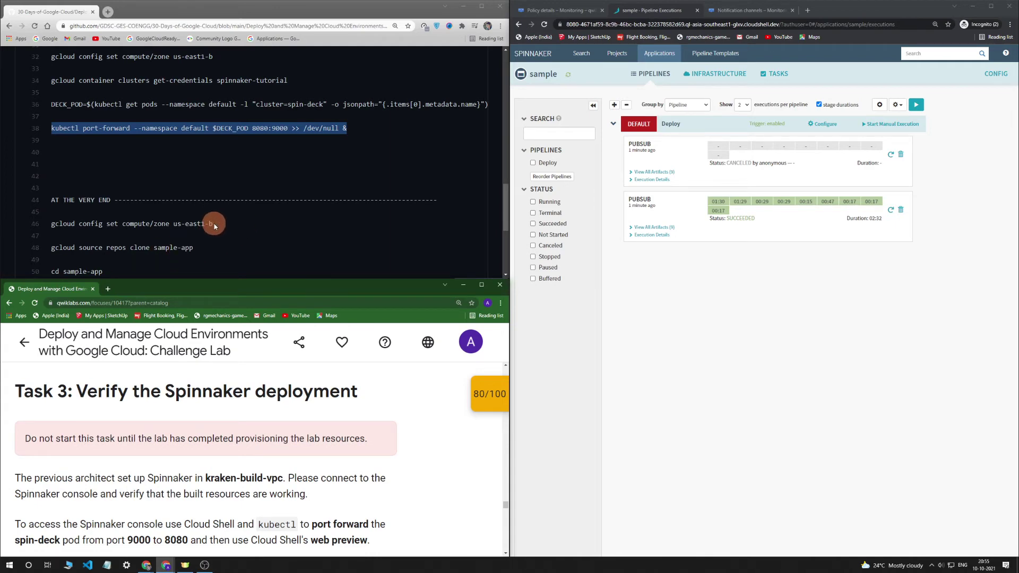
Back in Cloud Shell, interrupt the terminal and set the compute zone to us-east1-b with the command from the notes' final section.
left_click_drag(214, 224, 50, 229)
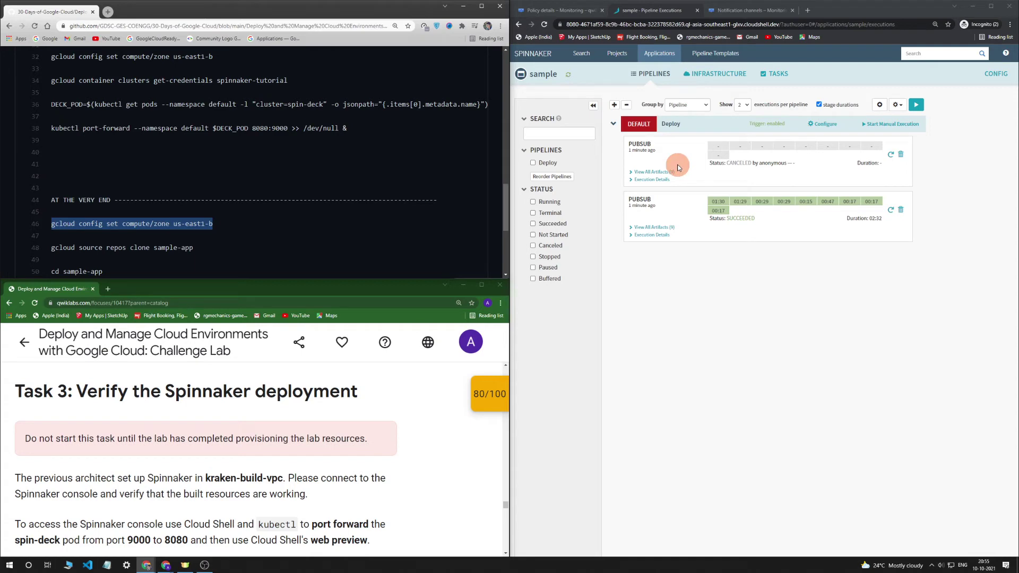
left_click(554, 11)
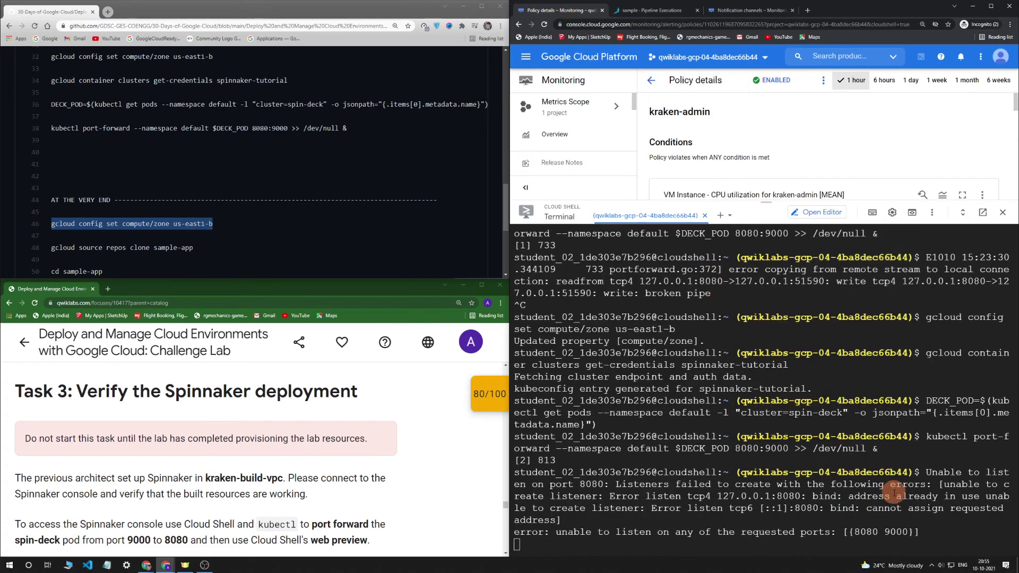
left_click(939, 525)
key("ctrl+c")
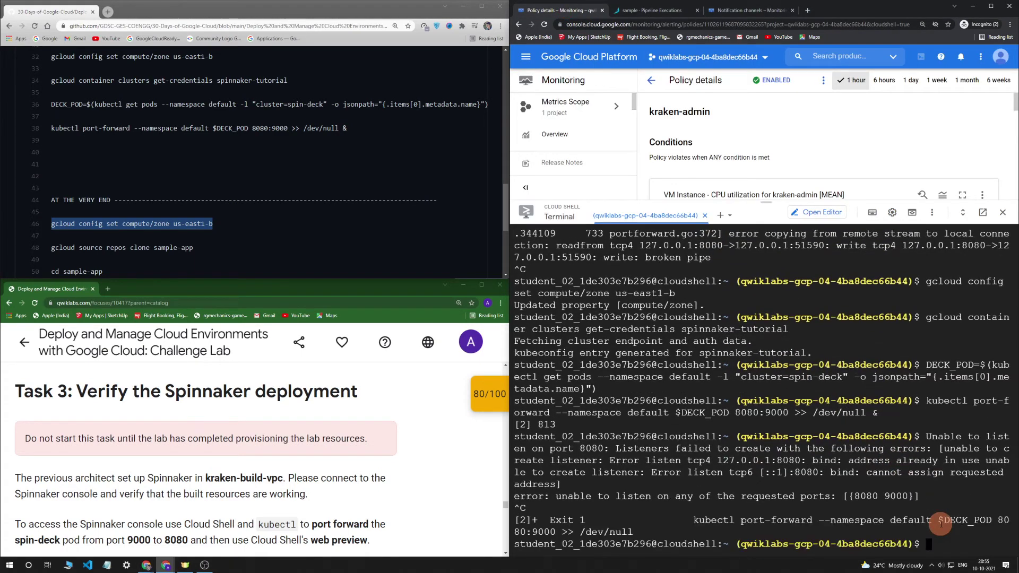
key("ctrl+v")
key("Return")
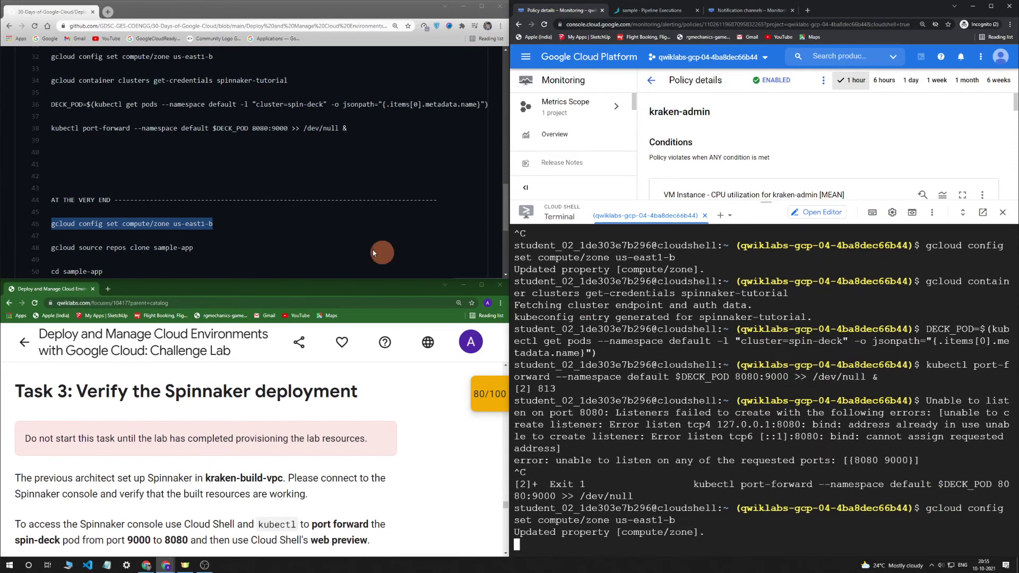
Clone the sample-app source repository by running the gcloud source repos clone command from the notes.
scroll(212, 209, "down", 3)
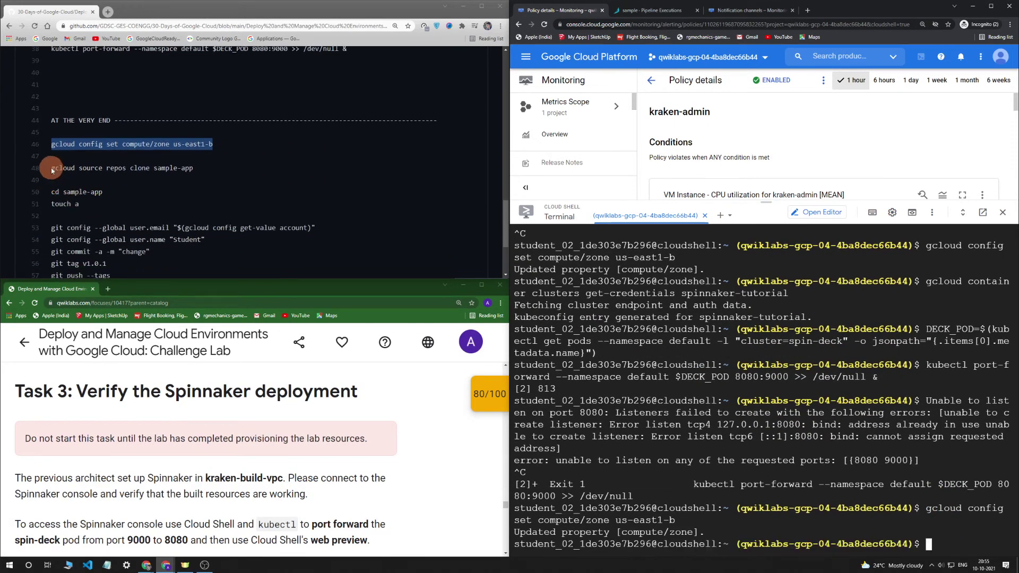
left_click_drag(51, 168, 205, 169)
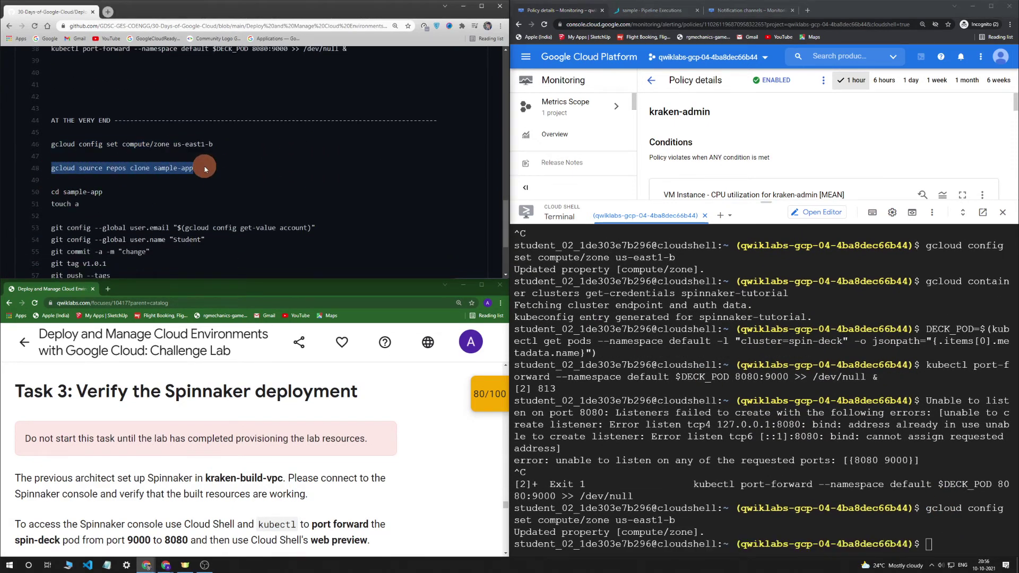
left_click(844, 536)
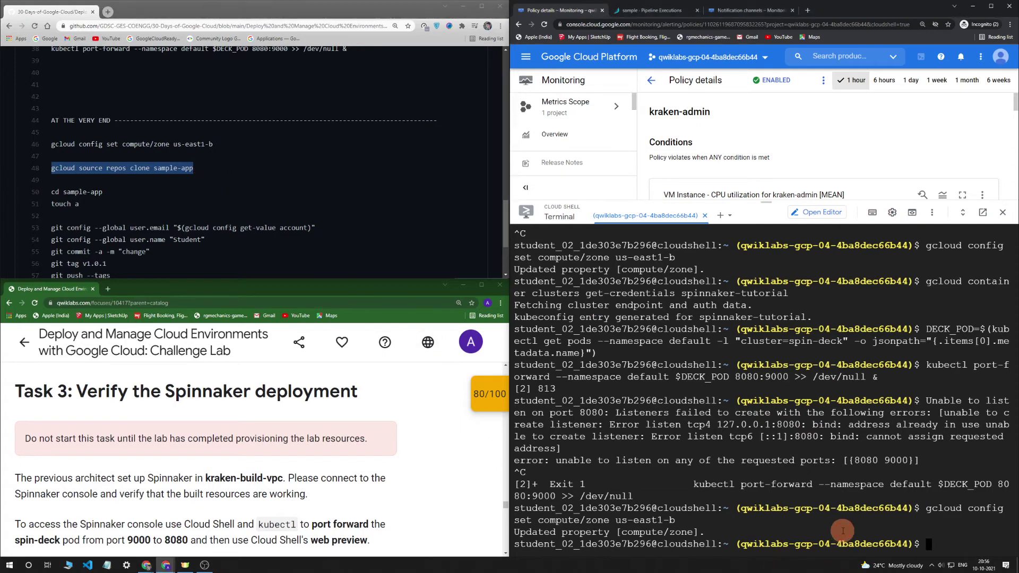
key("ctrl+v")
key("Return")
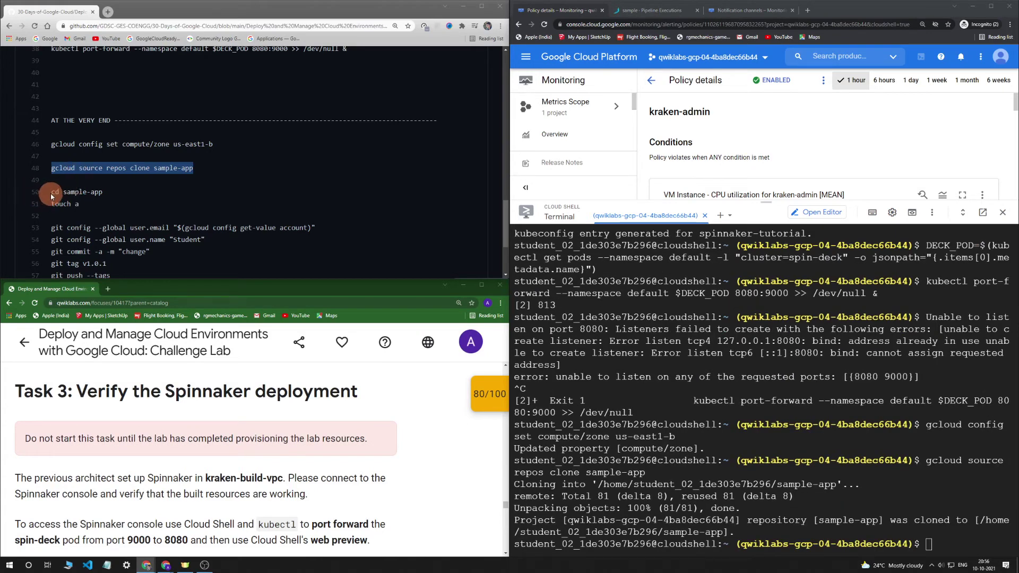
Change into the sample-app directory and create an empty file named a with the commands from the notes.
left_click_drag(51, 192, 102, 192)
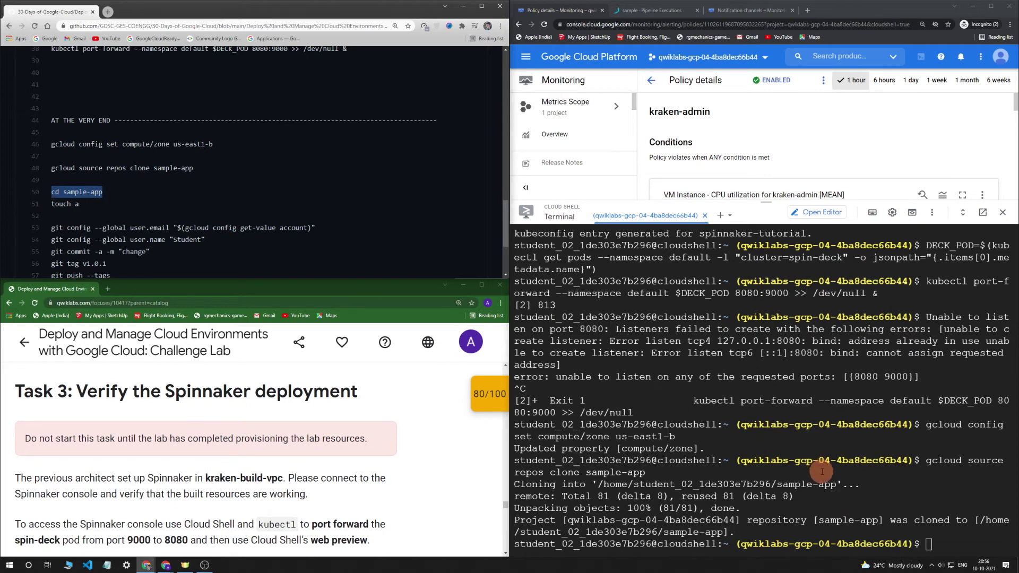
left_click(872, 501)
key("ctrl+v")
key("Return")
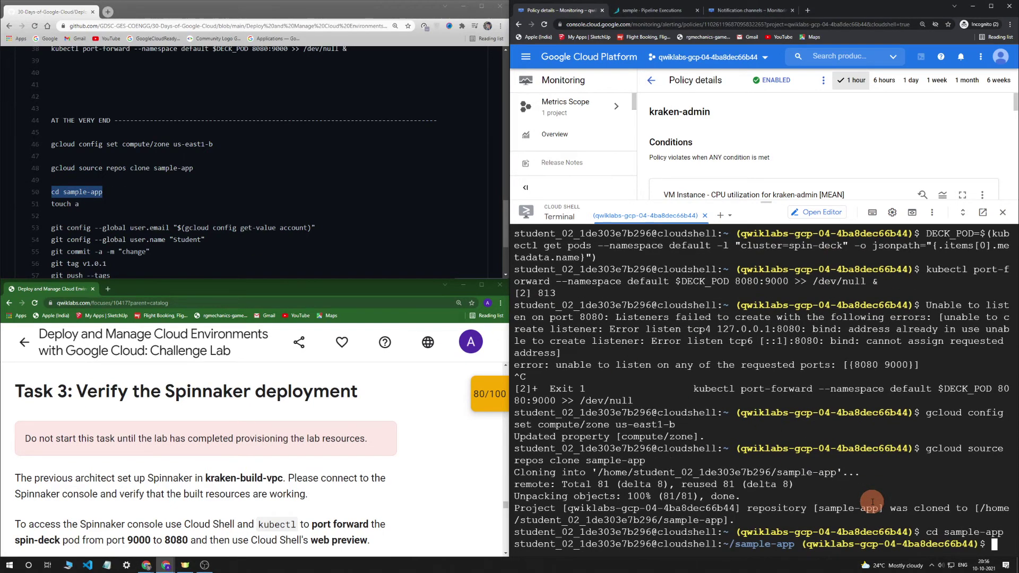
left_click_drag(79, 204, 51, 203)
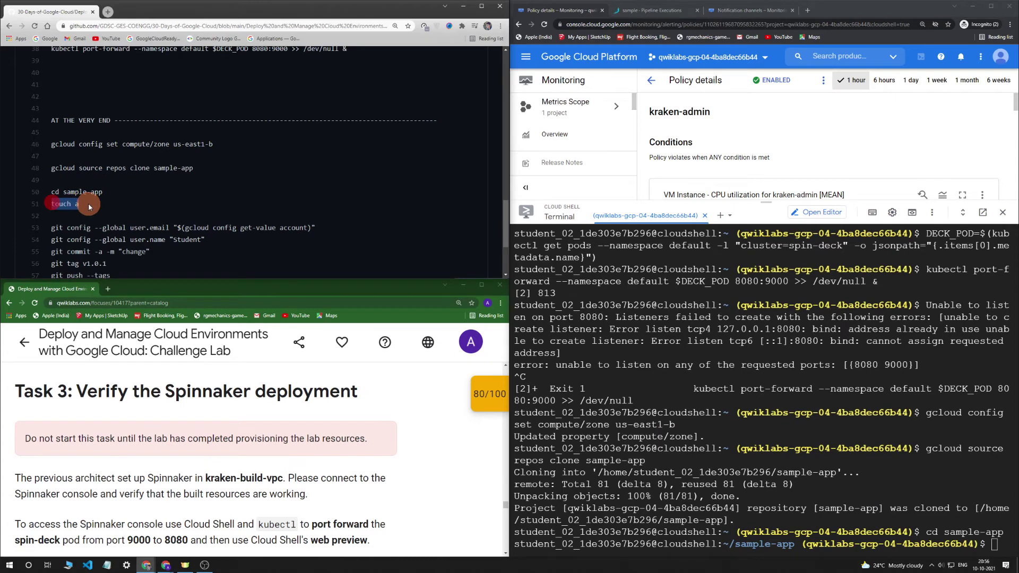
left_click(941, 473)
key("ctrl+v")
key("Return")
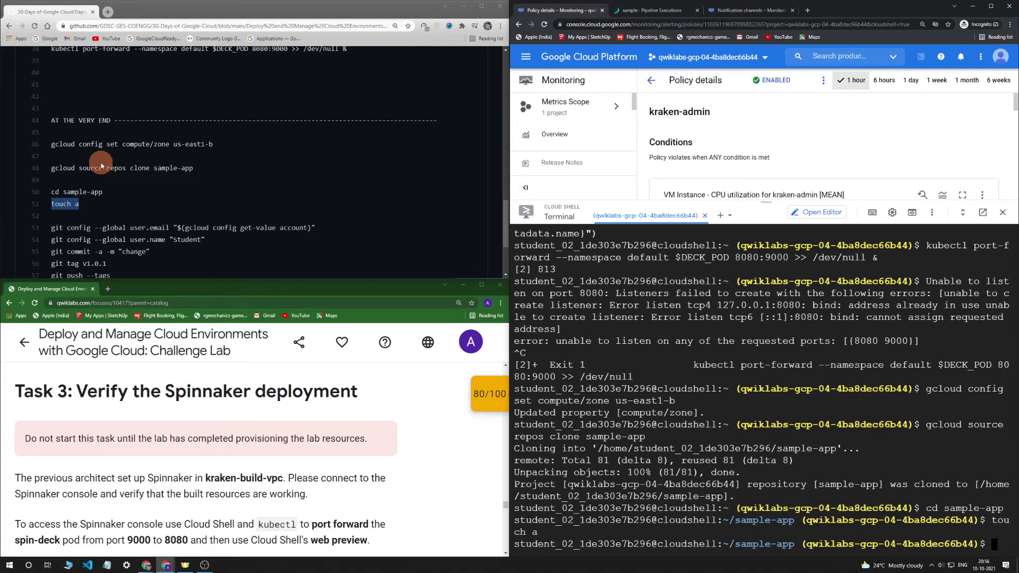
Run the notes' git commands in Cloud Shell to set the git identity, commit with message "change", tag v1.0.1 and push the tags.
scroll(101, 166, "down", 1)
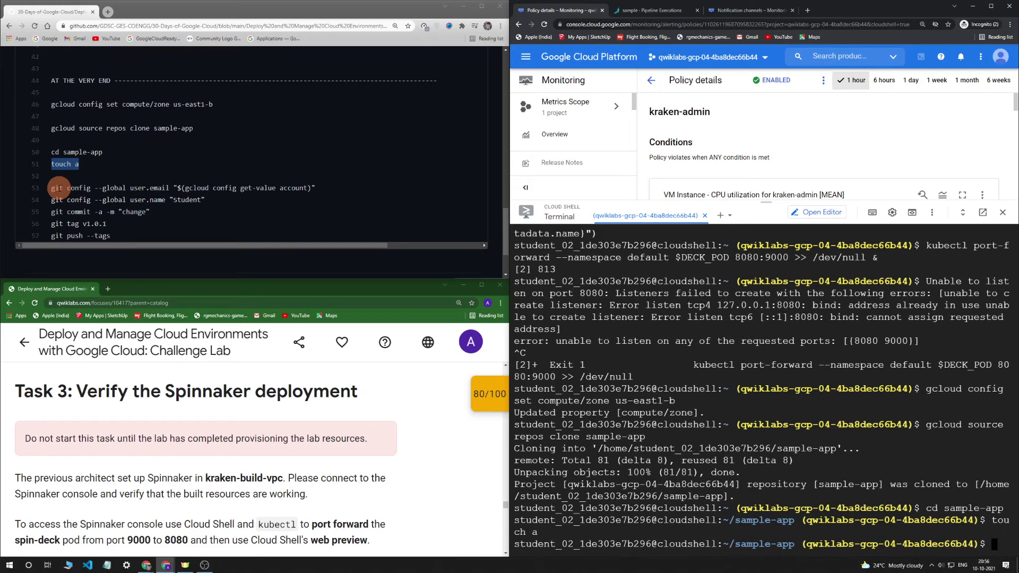
left_click_drag(51, 188, 121, 237)
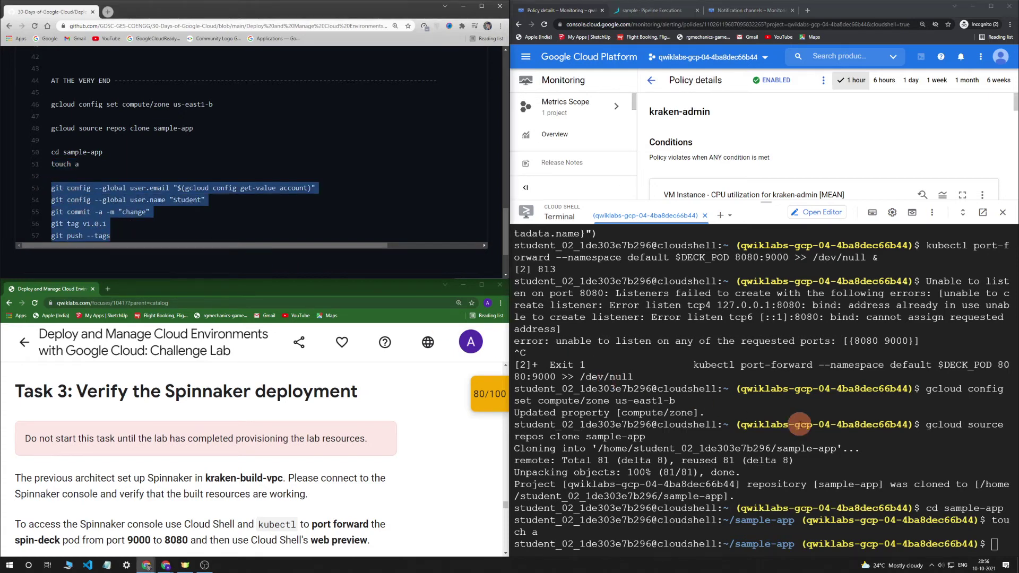
left_click(931, 456)
key("ctrl+v")
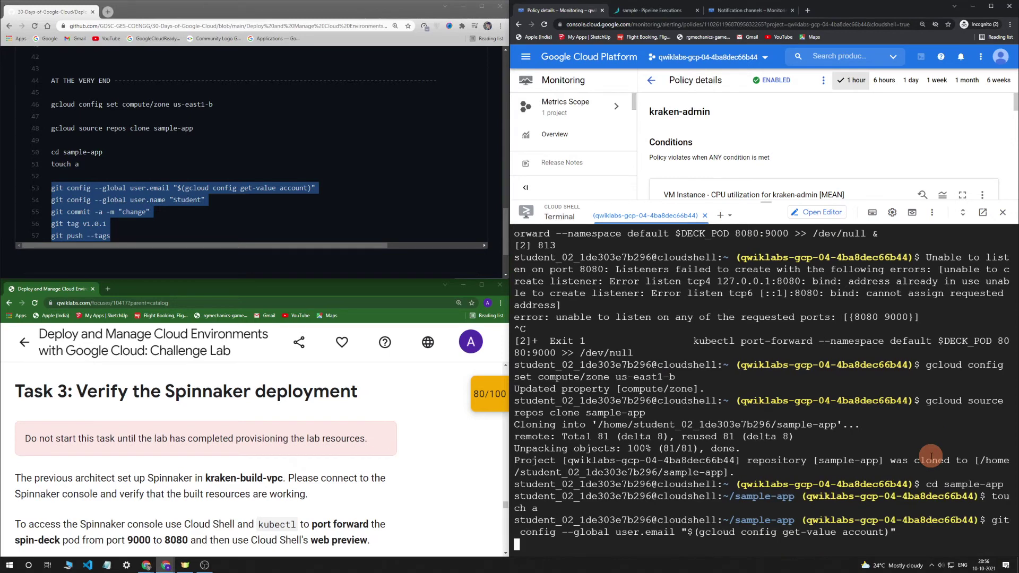
key("Return")
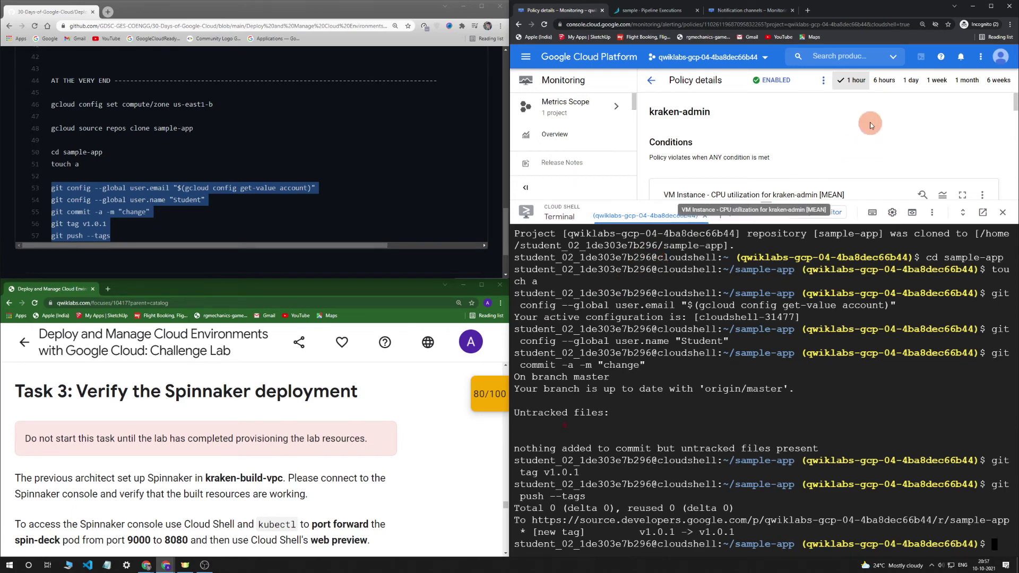
Switch to the Spinnaker pipelines page and delete the canceled PUBSUB execution of the Deploy pipeline.
left_click(655, 10)
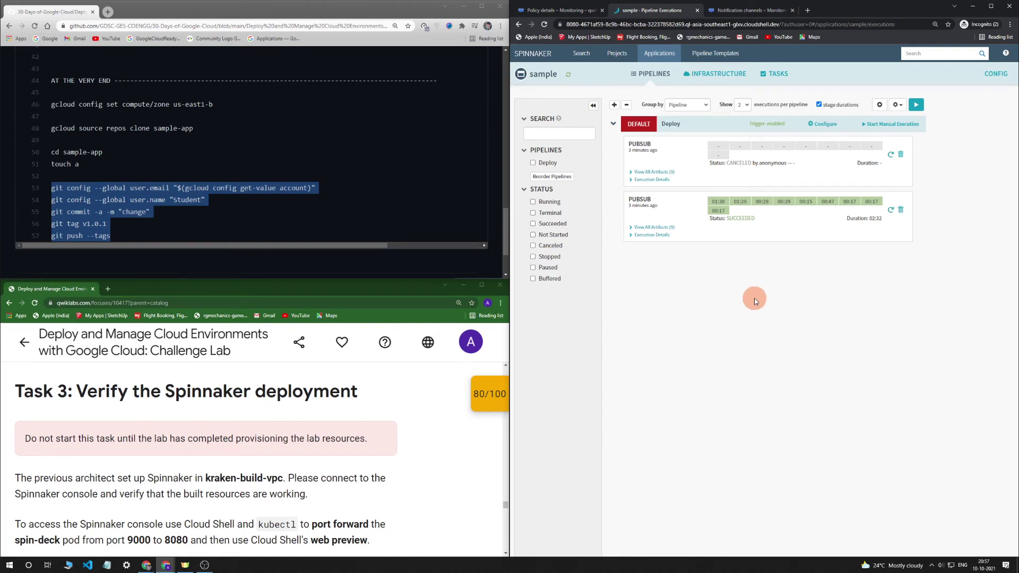
left_click(900, 154)
left_click(872, 119)
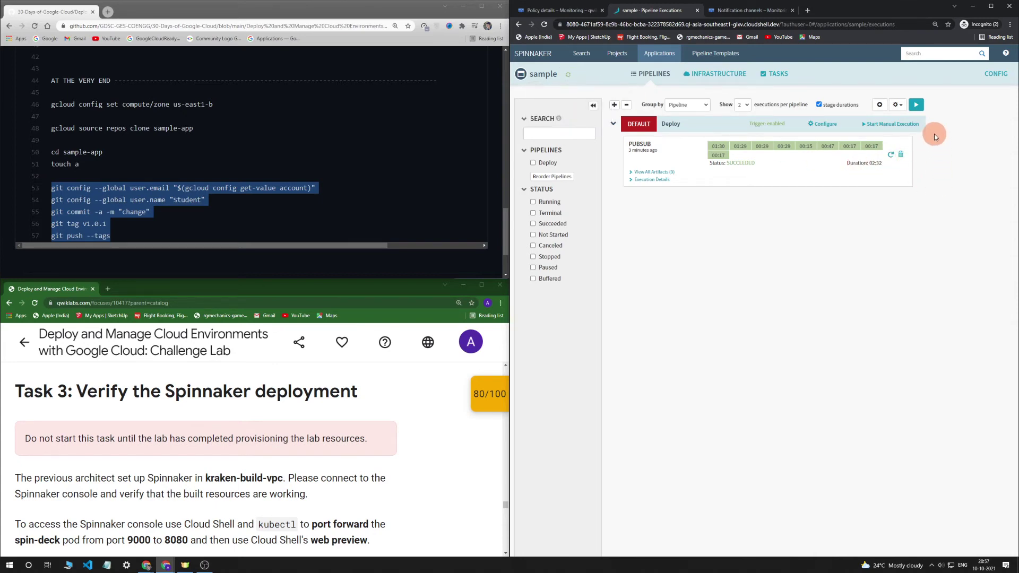
Start a manual execution of the Deploy pipeline without a completion notification and approve its "Deploy to Production?" stage.
left_click(900, 124)
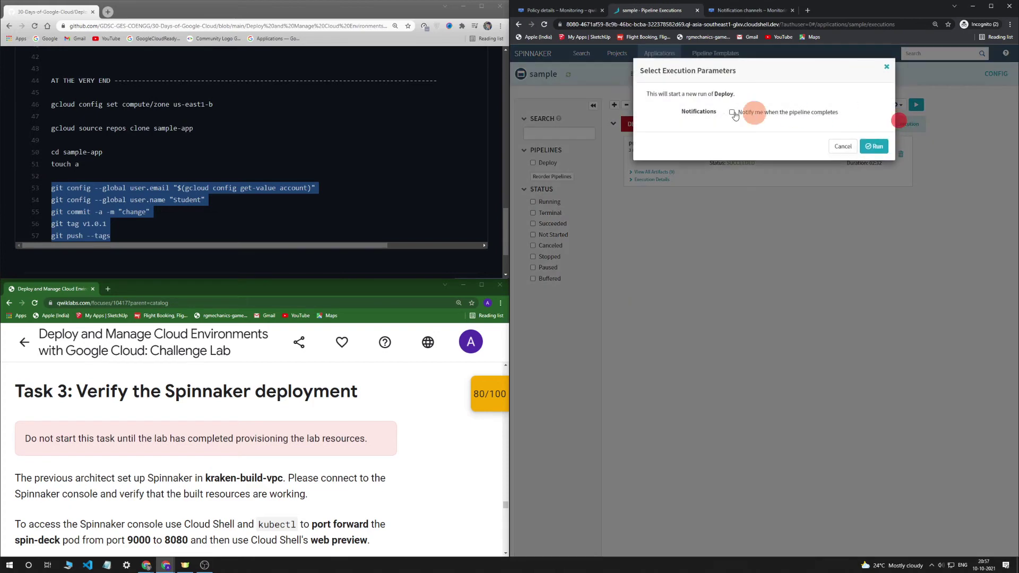
left_click(875, 148)
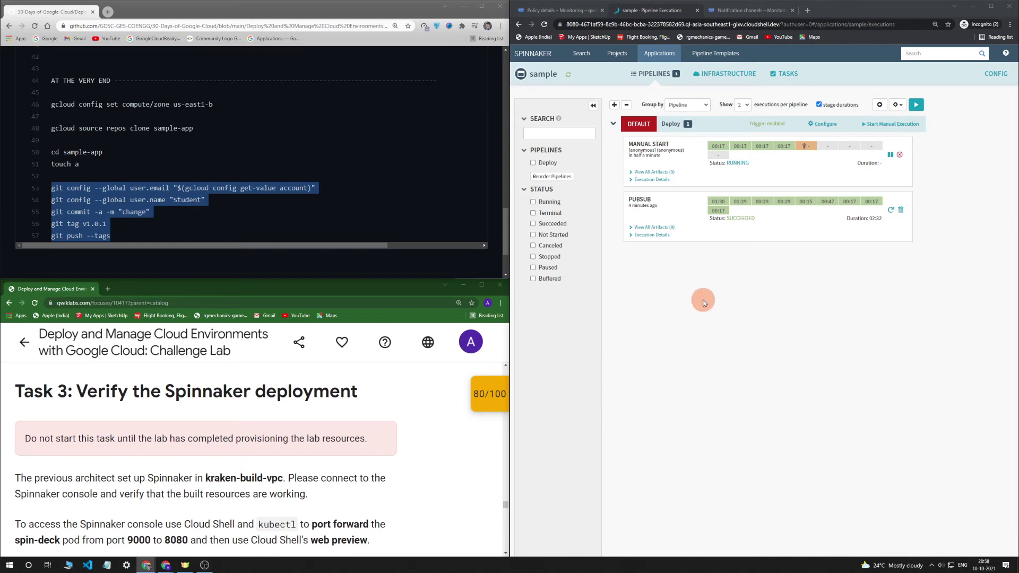
left_click(805, 149)
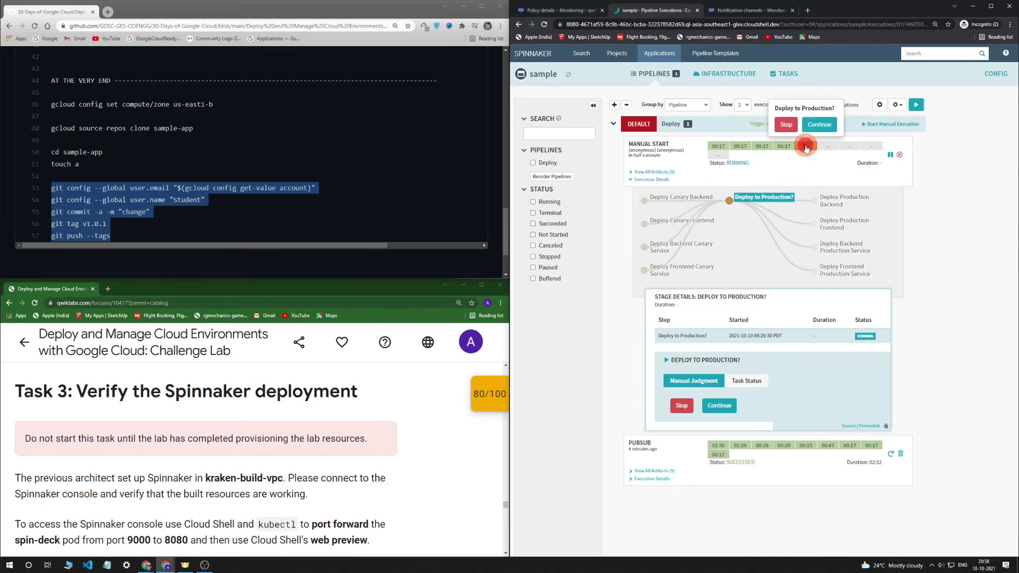
left_click(816, 127)
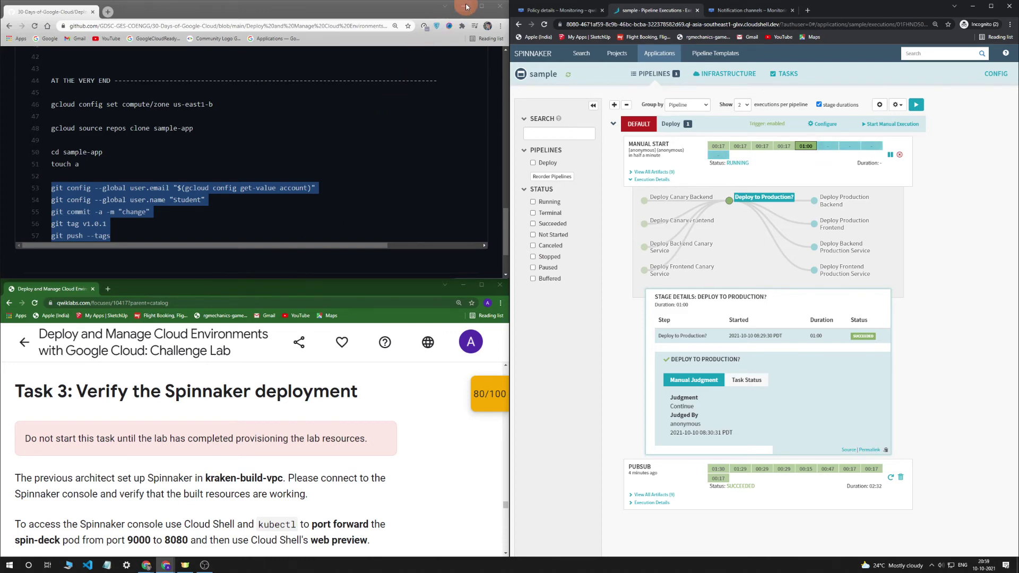
Put the notes window away, enlarge the lab instructions to the full height of the screen half and expand the checkpoint scores.
mouse_move(451, 19)
left_mouse_down()
mouse_move(268, 304)
mouse_move(267, 285)
left_mouse_up()
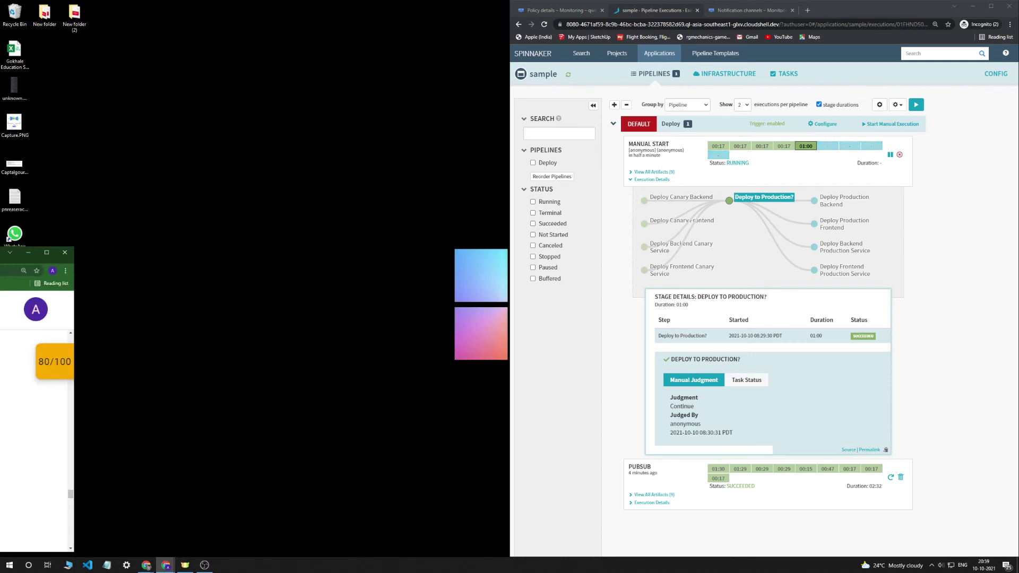
left_click_drag(32, 252, 3, 180)
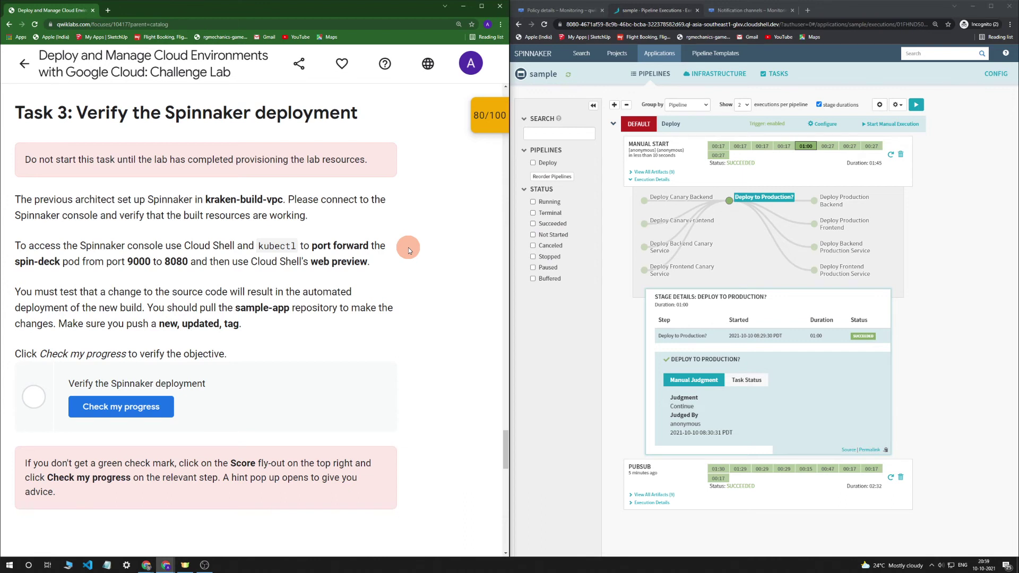
left_click(482, 119)
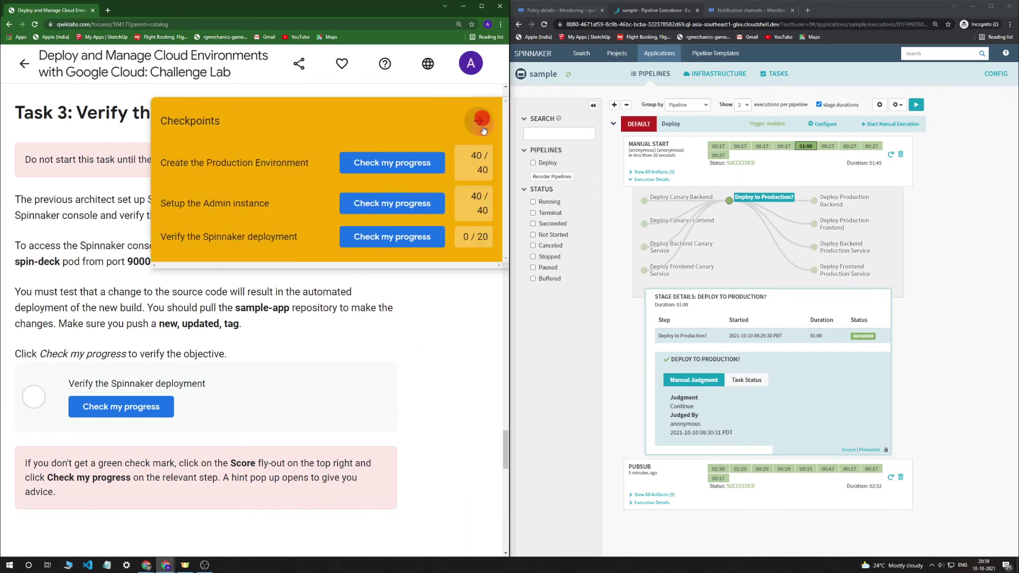
Check the progress of "Verify the Spinnaker deployment" repeatedly, from both the checkpoint list and the Task 3 section.
left_click(416, 244)
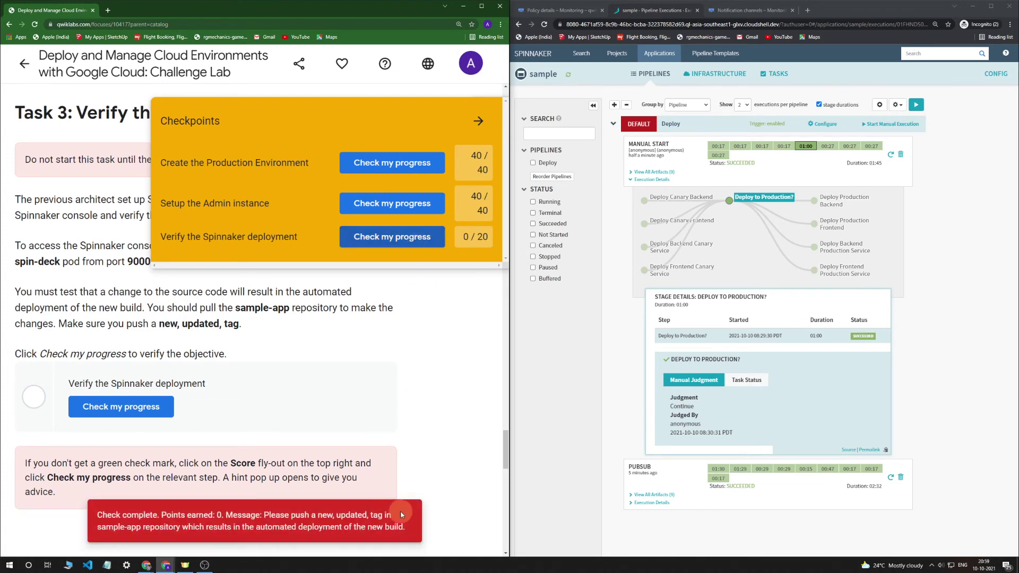
left_click(129, 406)
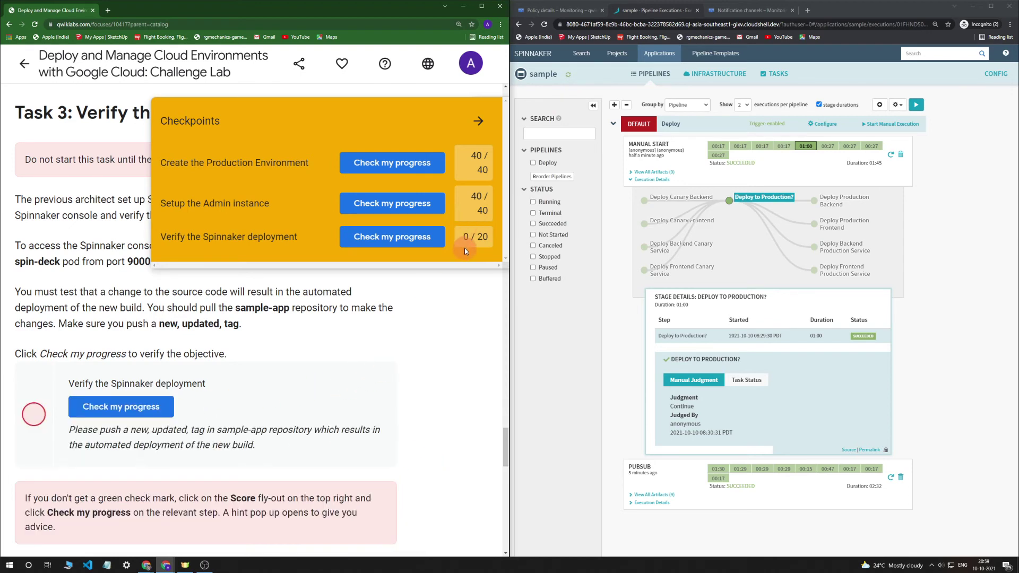
left_click(439, 240)
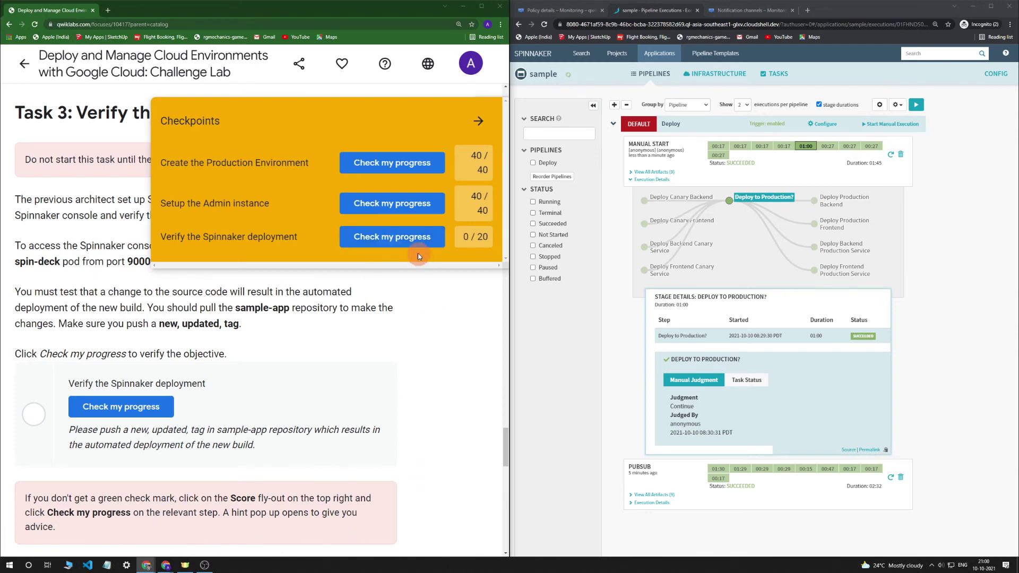
left_click(407, 236)
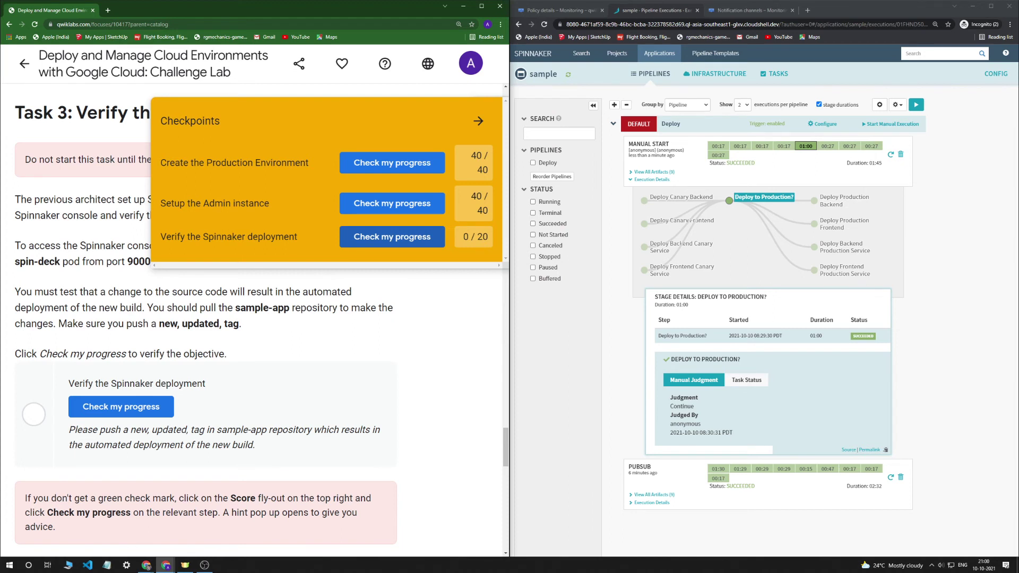
left_click(403, 245)
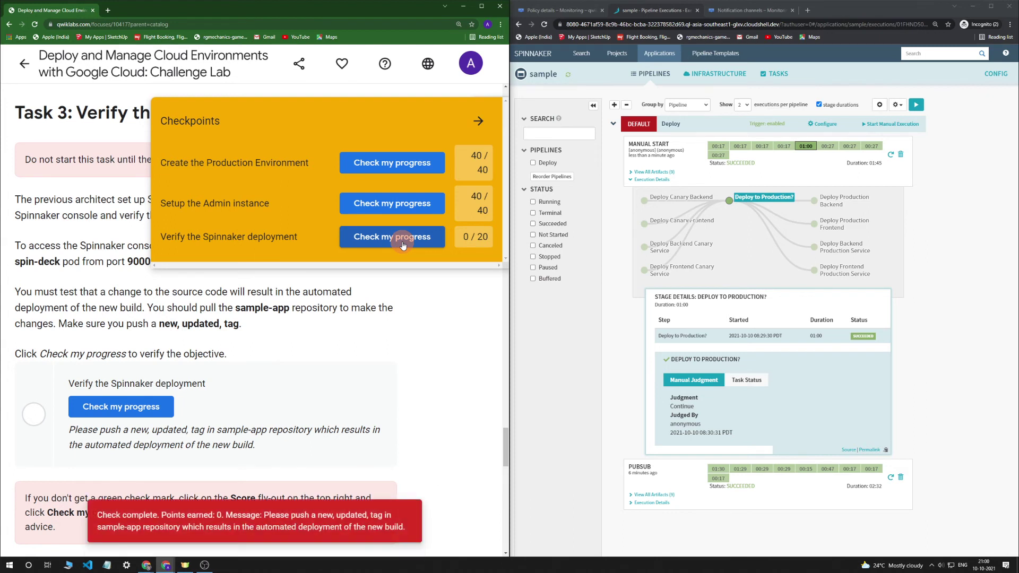
left_click(159, 407)
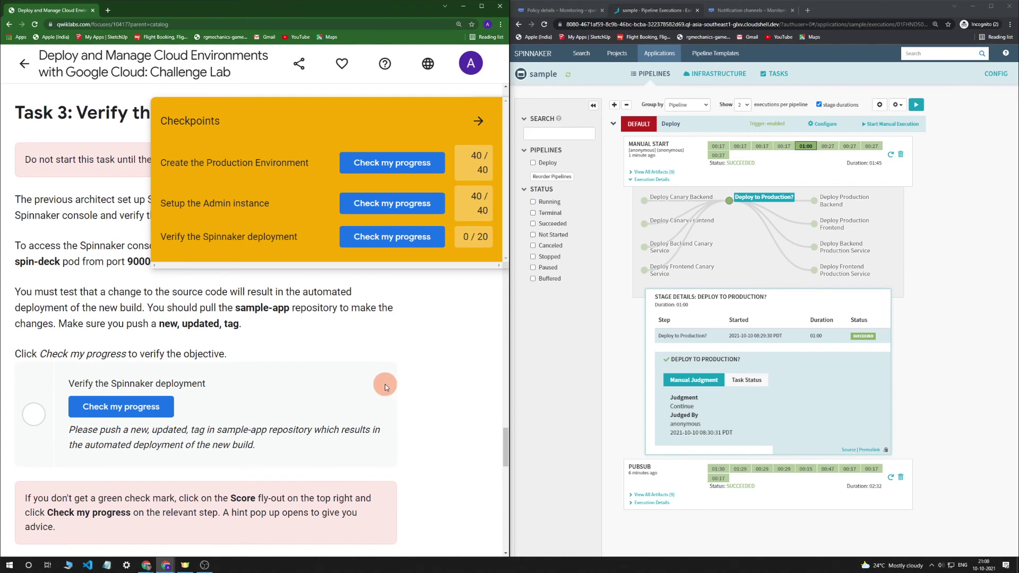
left_click(429, 239)
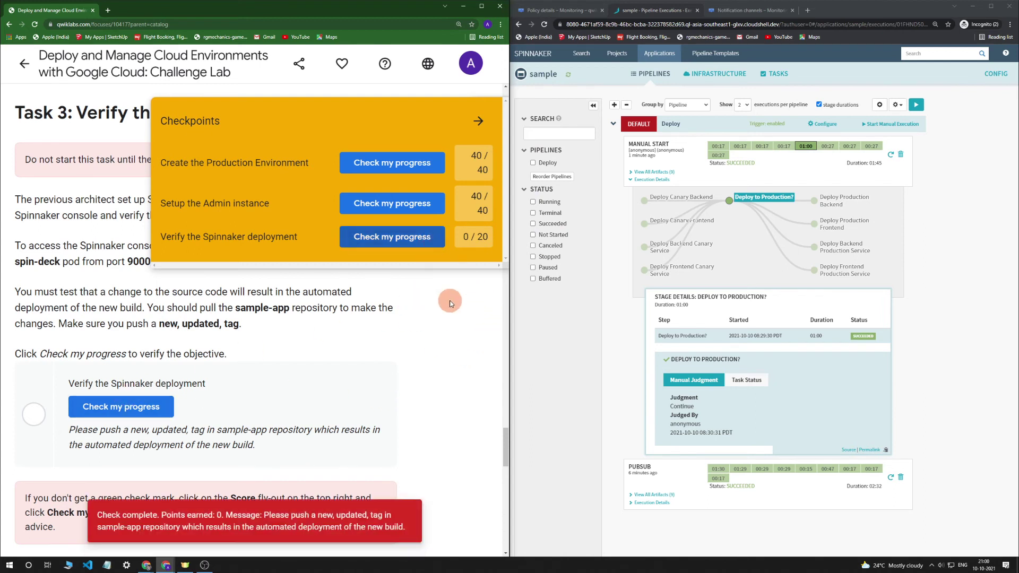
left_click(161, 405)
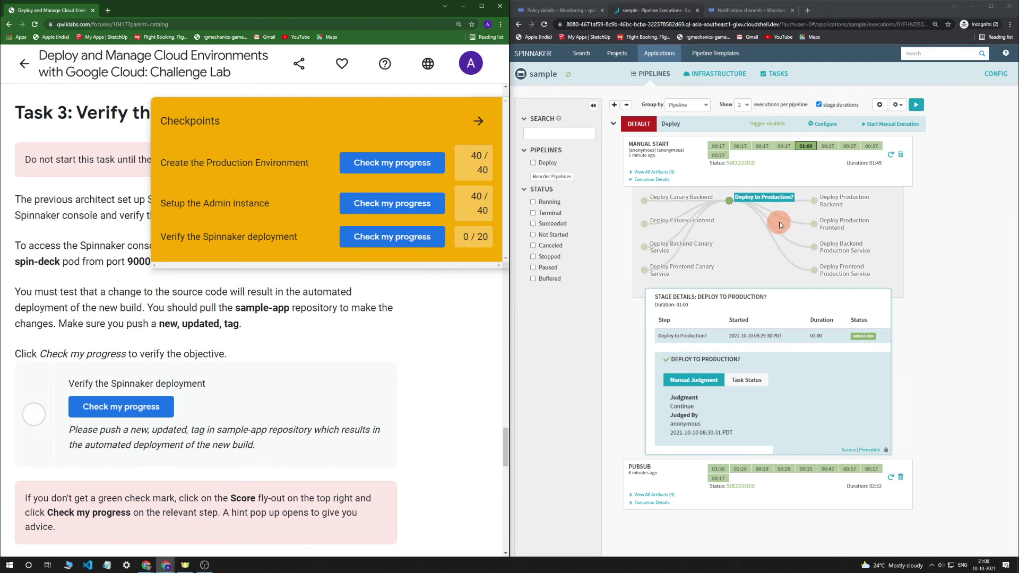
Run the Deploy pipeline manually a second time in Spinnaker and let the new execution continue to production.
left_click(889, 126)
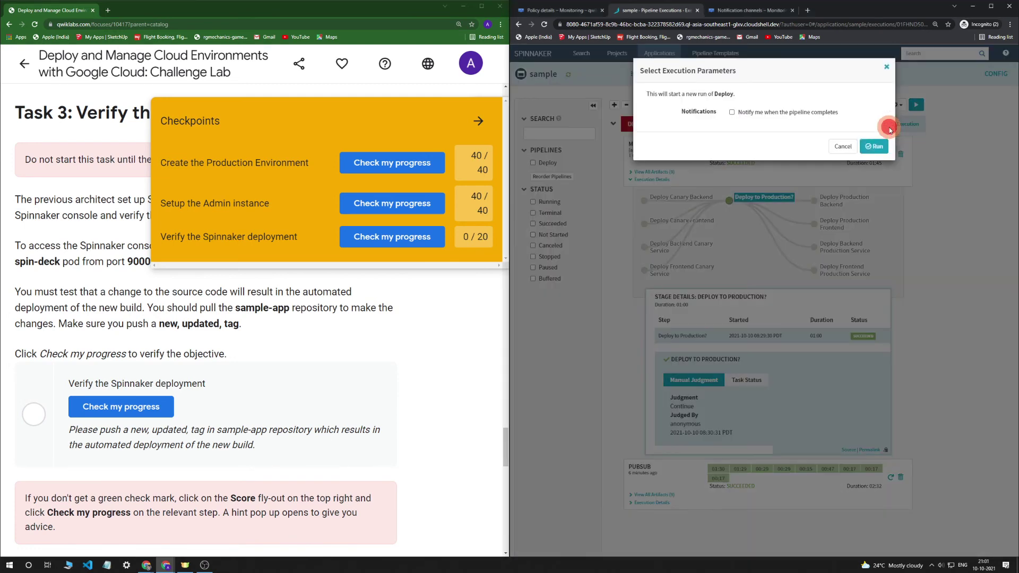
left_click(876, 147)
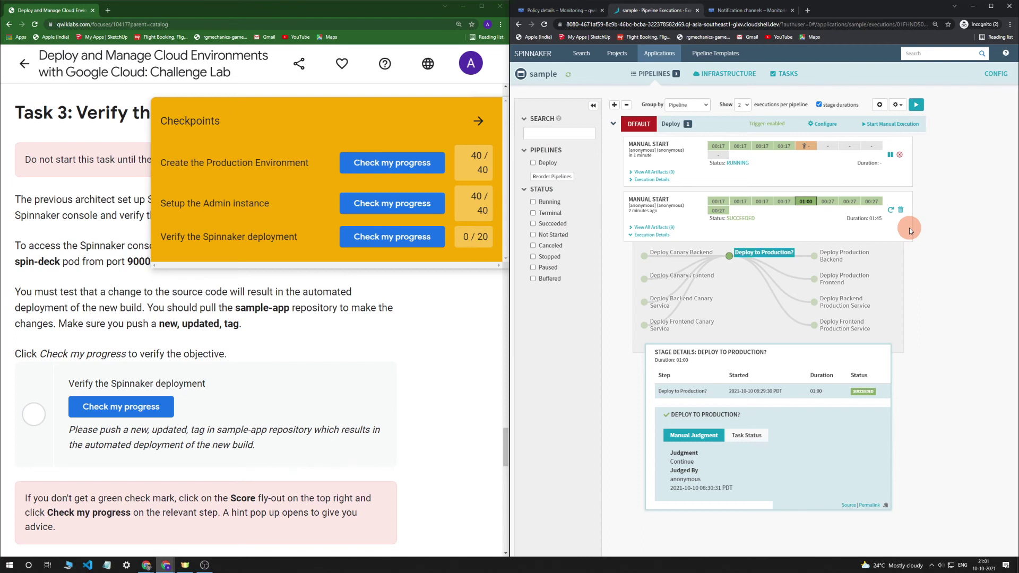
mouse_move(803, 144)
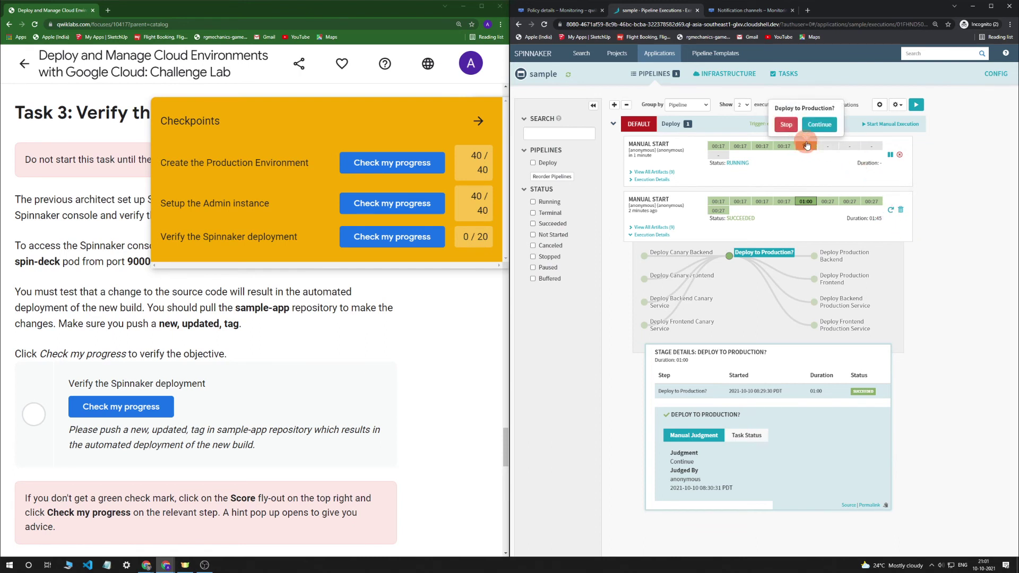
left_click(808, 122)
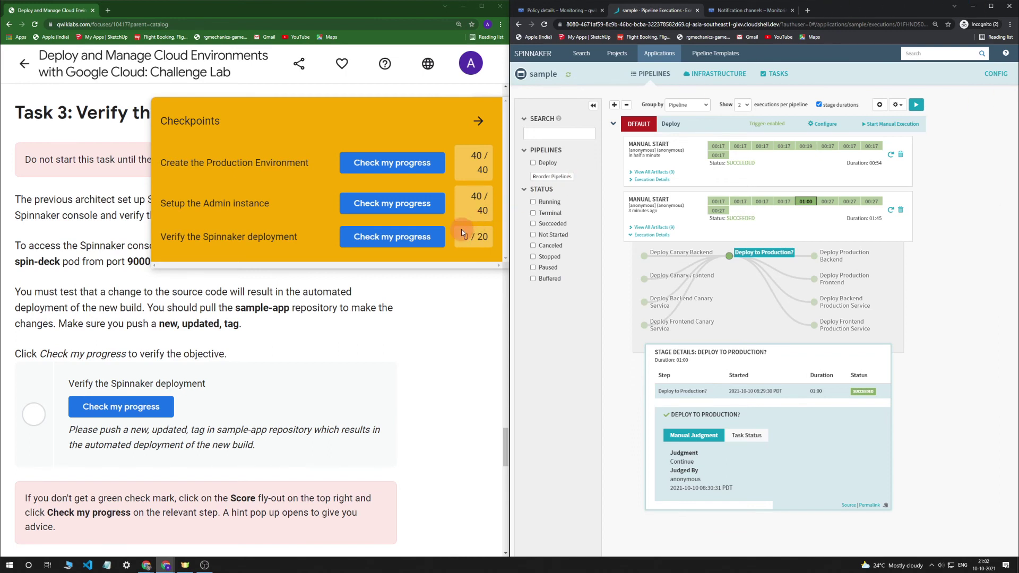
Recheck the lab's "Verify the Spinnaker deployment" checkpoint after the second manual pipeline run.
left_click(444, 235)
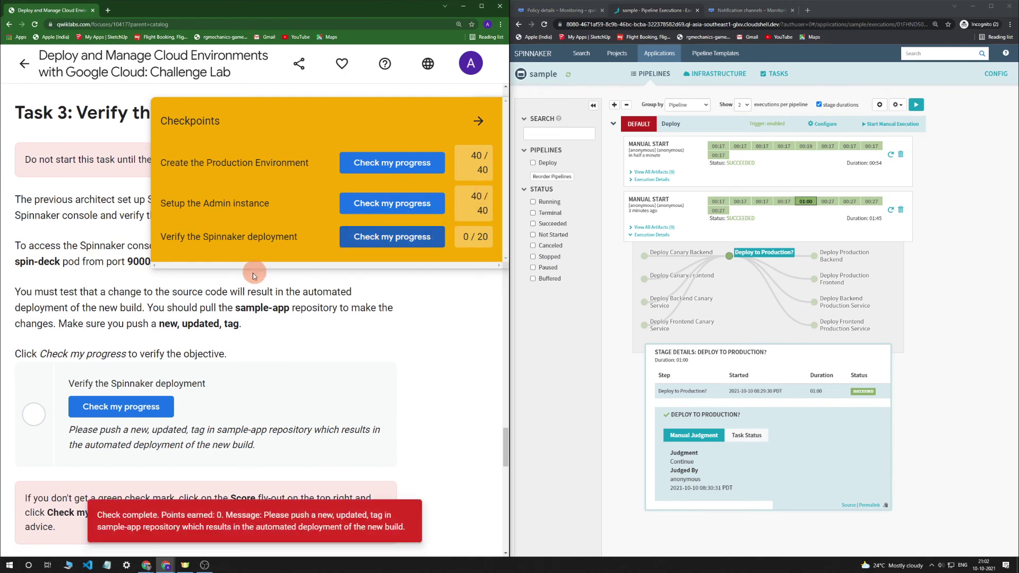
left_click(159, 407)
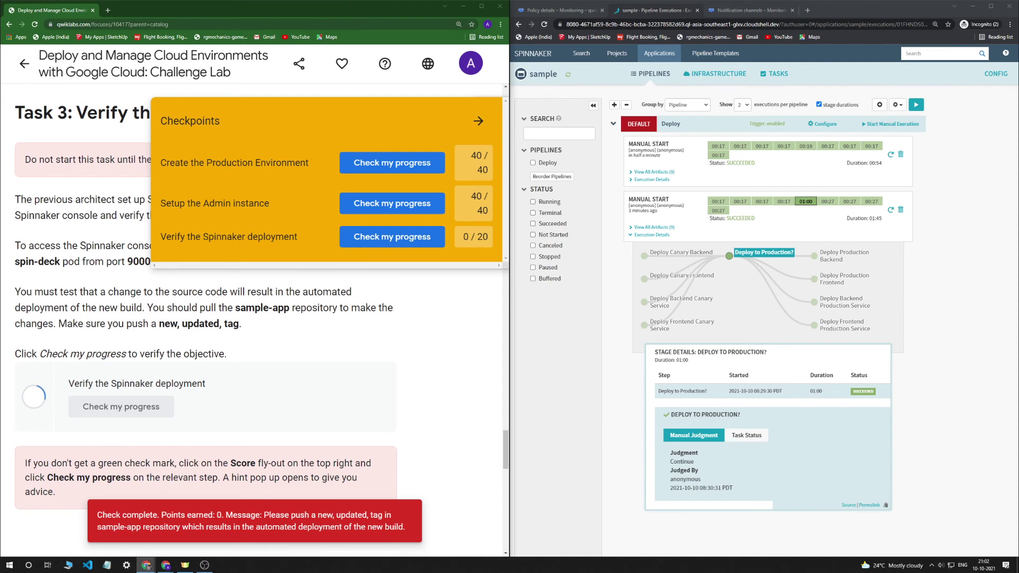
left_click(343, 200)
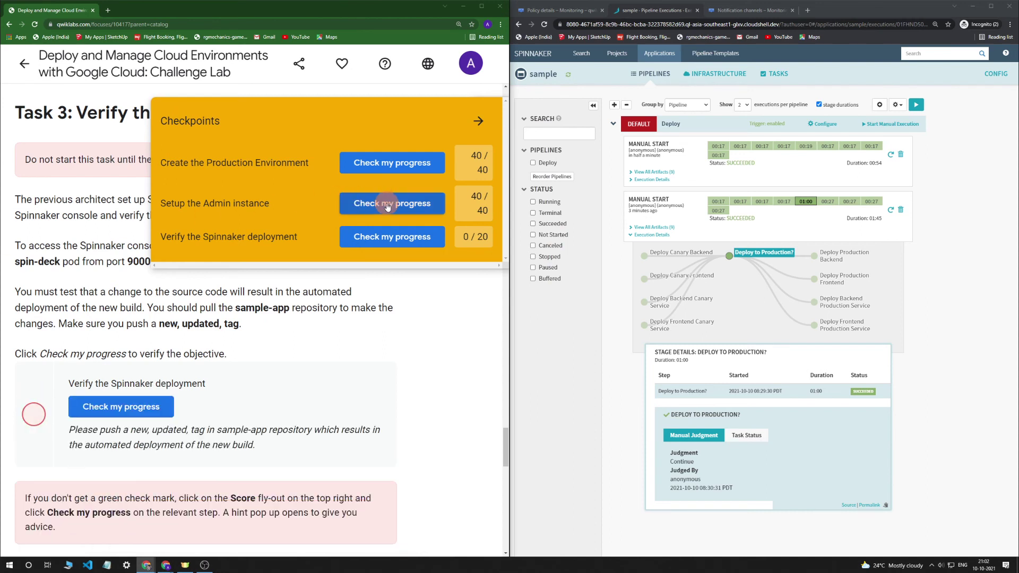
scroll(353, 334, "down", 1)
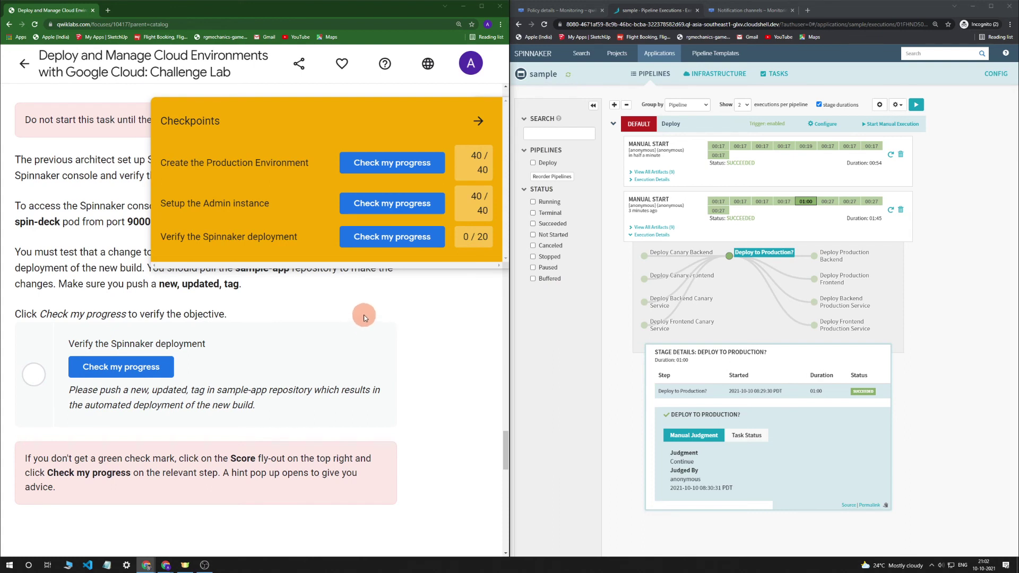
left_click(395, 240)
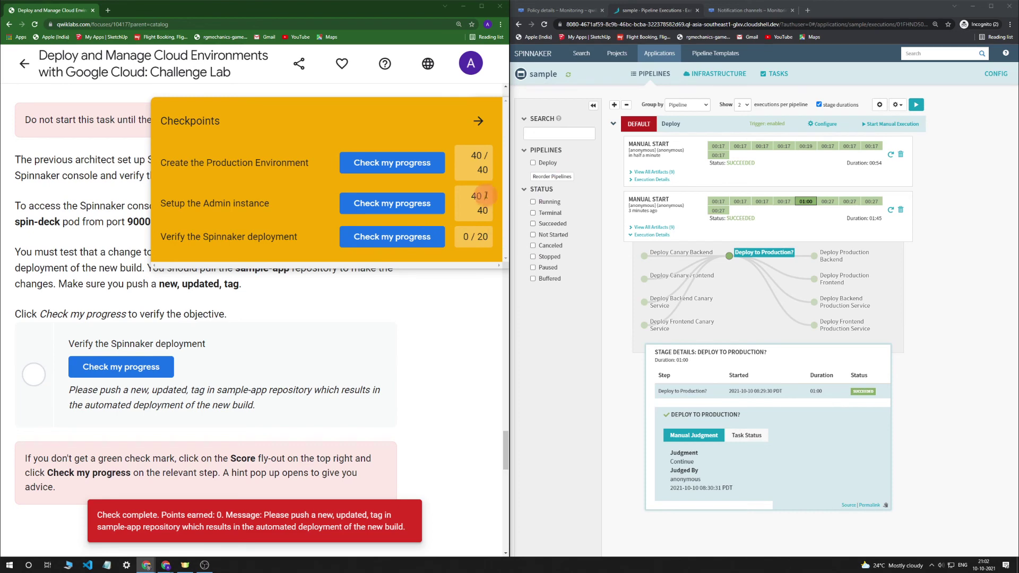
Set the Cloud Shell compute zone to us-east1-b using the gcloud command from the GitHub notes.
left_click(568, 9)
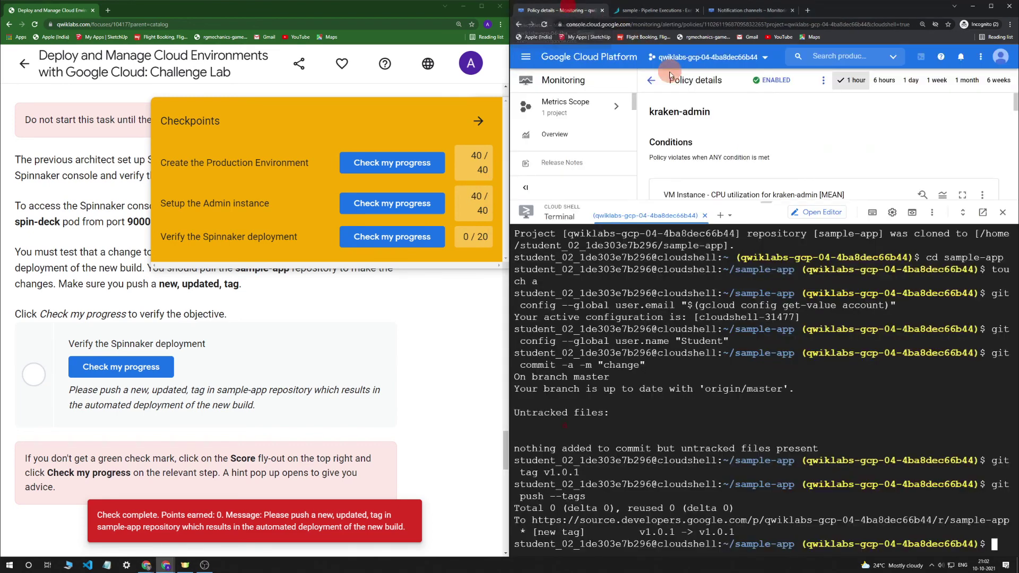
left_click(148, 565)
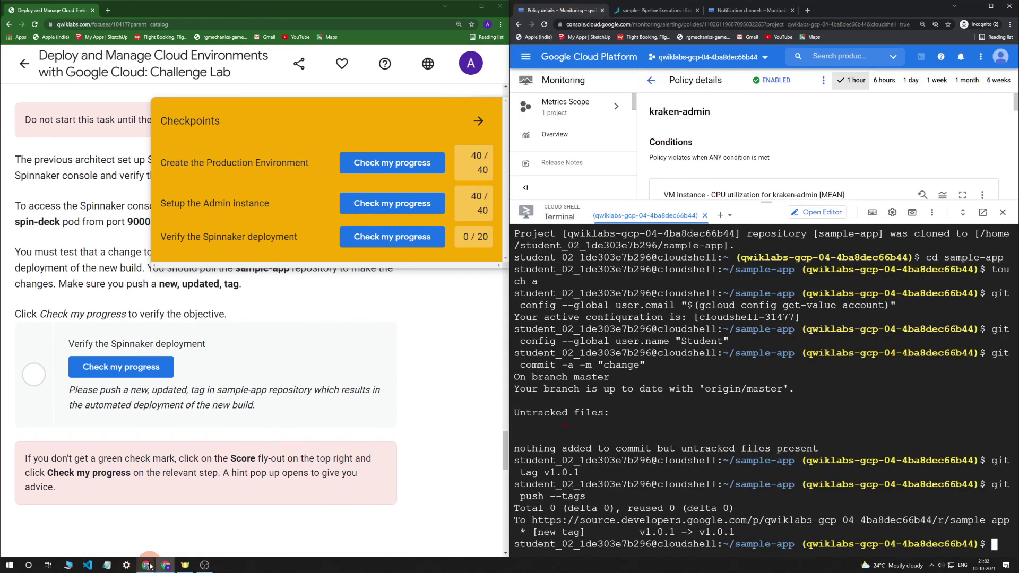
left_click(151, 551)
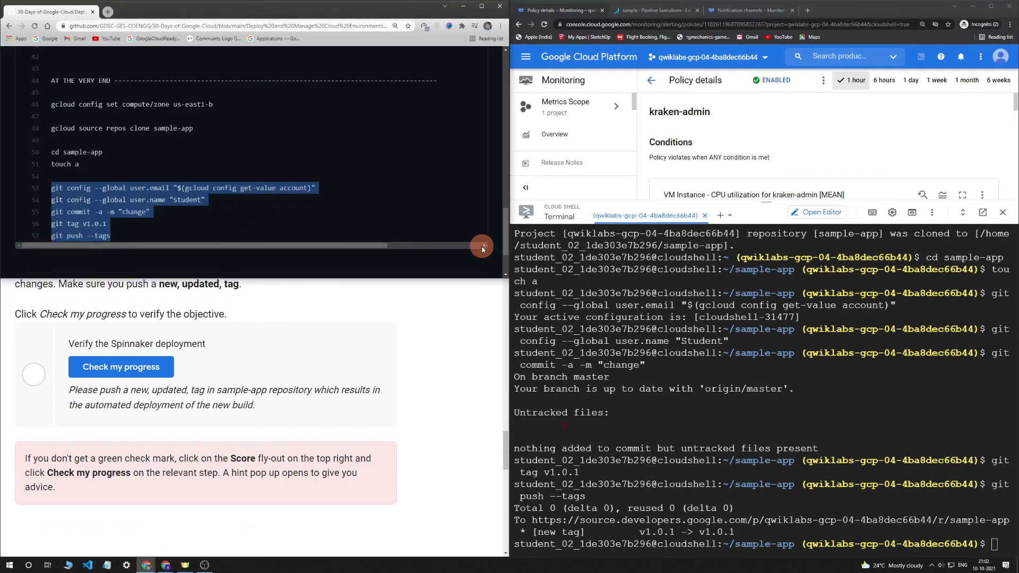
left_click(220, 171)
scroll(208, 168, "up", 1)
scroll(208, 167, "up", 1)
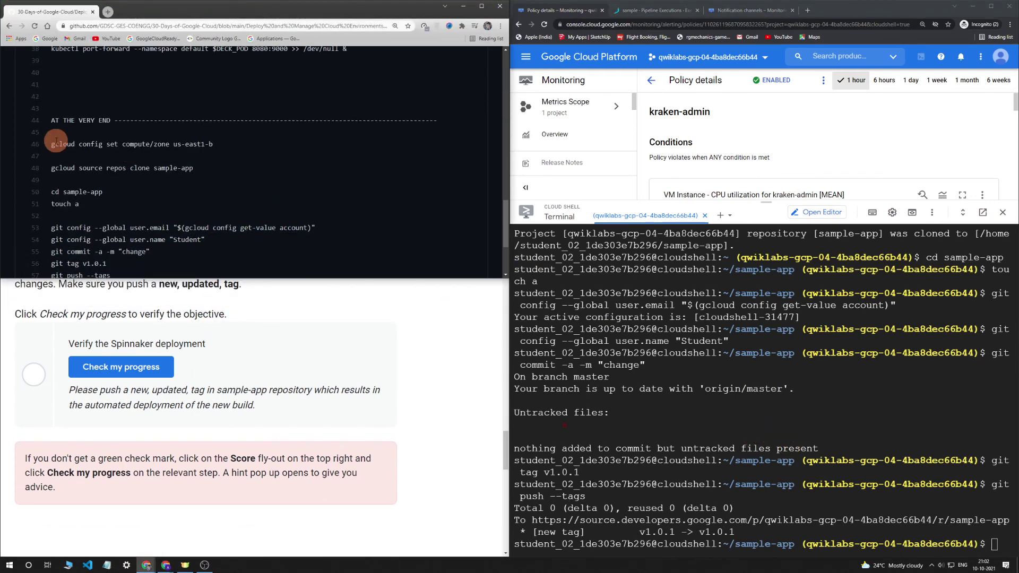
left_click_drag(52, 143, 239, 152)
key("ctrl+c")
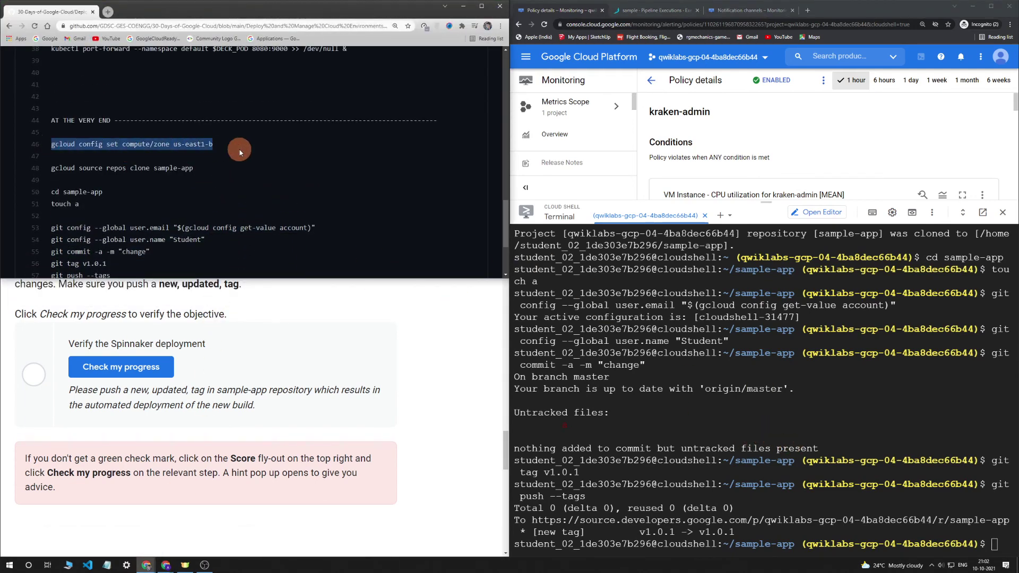
left_click(873, 392)
key("ctrl+v")
key("Return")
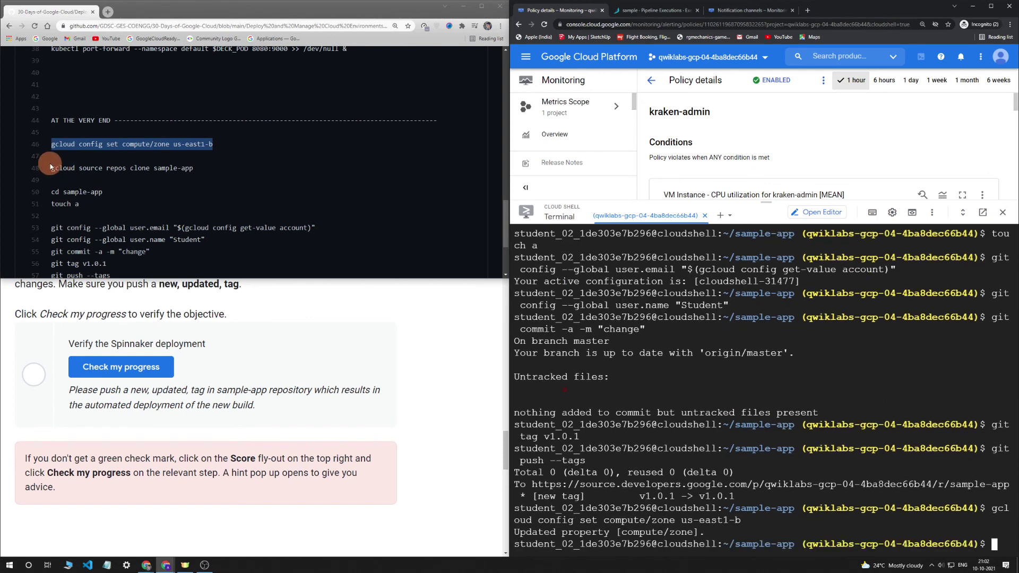
Clone the sample-app source repository again in Cloud Shell with the command from the notes.
left_click_drag(51, 168, 219, 165)
key("ctrl+c")
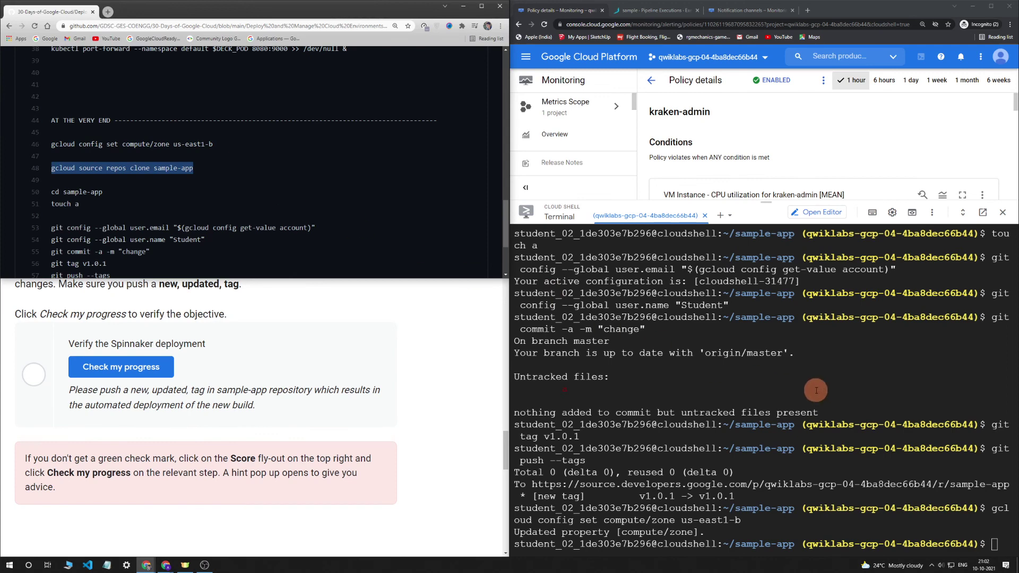
left_click(874, 355)
key("ctrl+v")
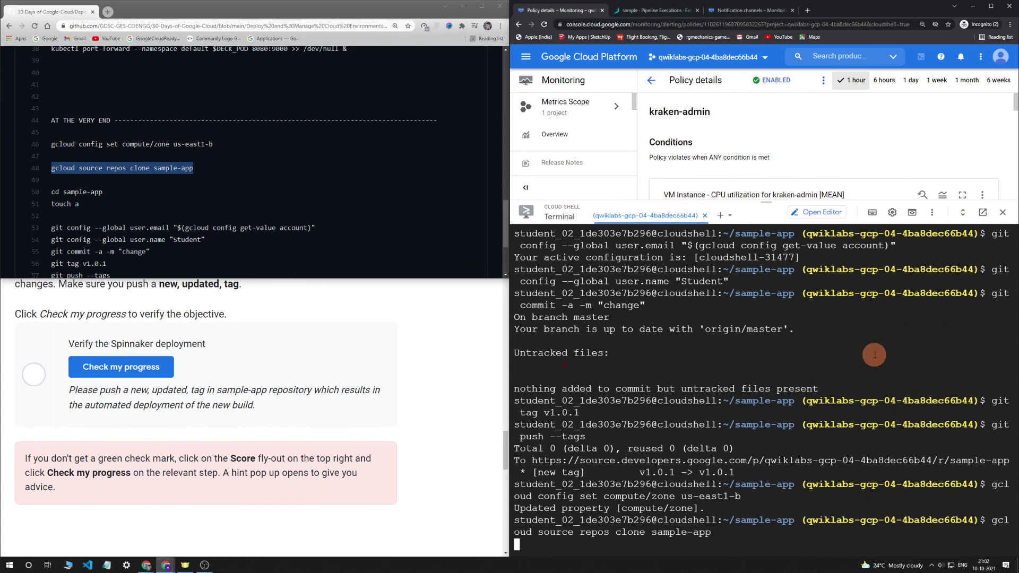
key("Return")
Change into the newly cloned sample-app directory and create an empty file named a.
left_click_drag(55, 188, 80, 205)
left_click(815, 419)
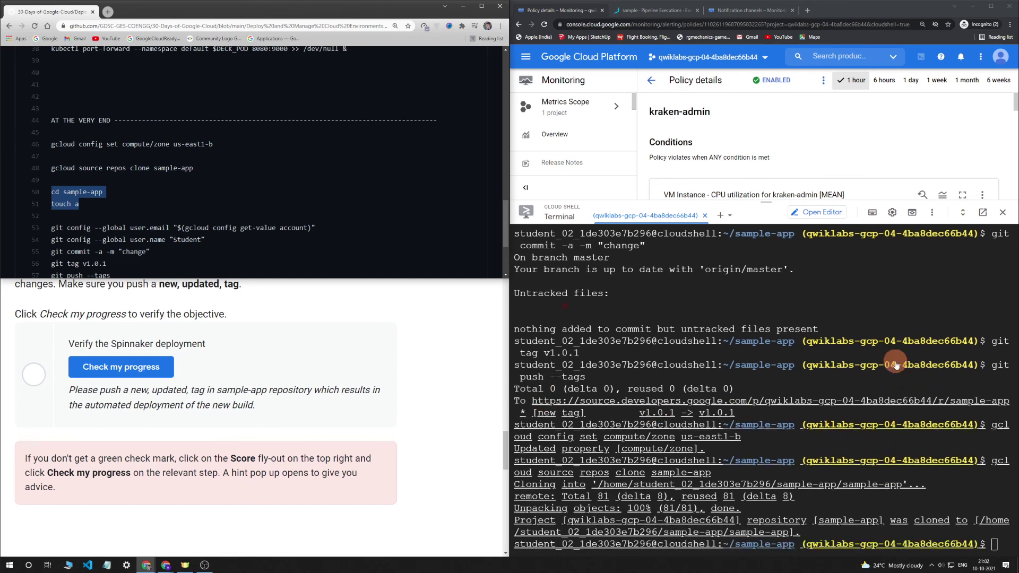
left_click(878, 287)
type("cd sample-app touch a")
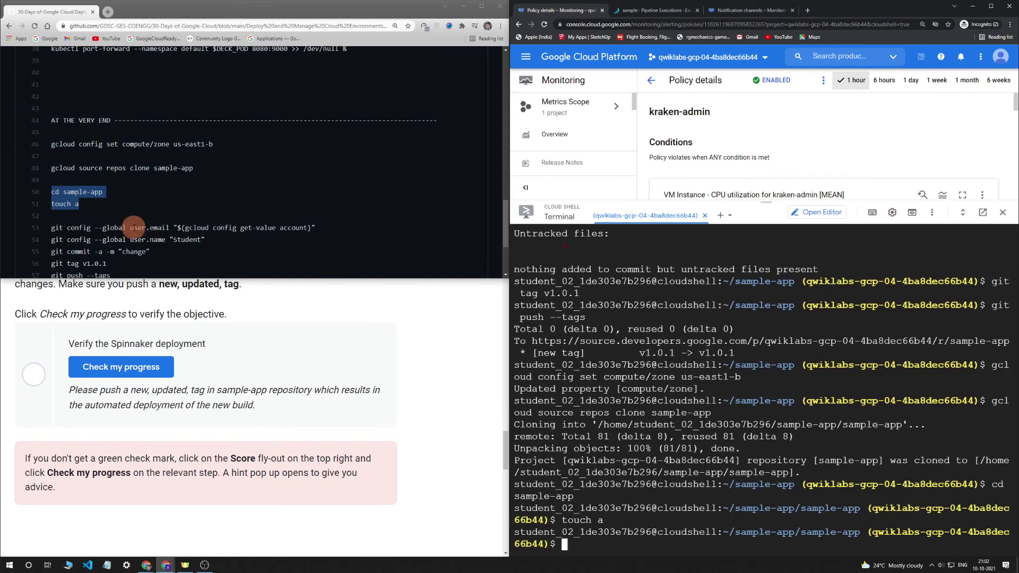
Run the git block from the notes: configure e-mail and user name, commit with message "change", tag v1.0.1 and push the tags.
left_click(53, 229)
left_click_drag(53, 229, 124, 234)
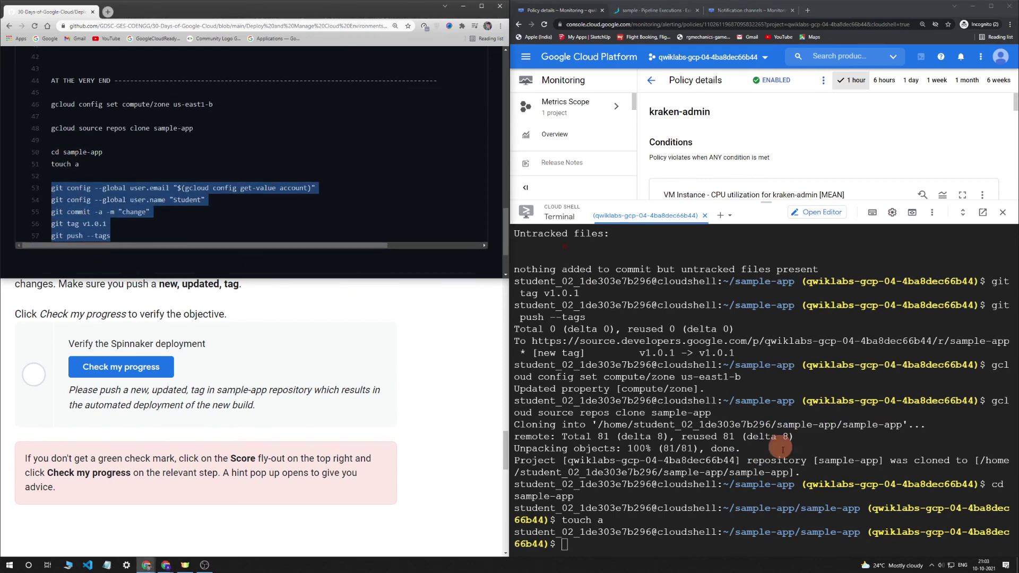
left_click(962, 433)
type("git config --global user.email \"$(gcloud config get-value account)\" git config --global user.name \"Student\" git commit -a -m \"change\" git tag v1.0.1 git push --tags")
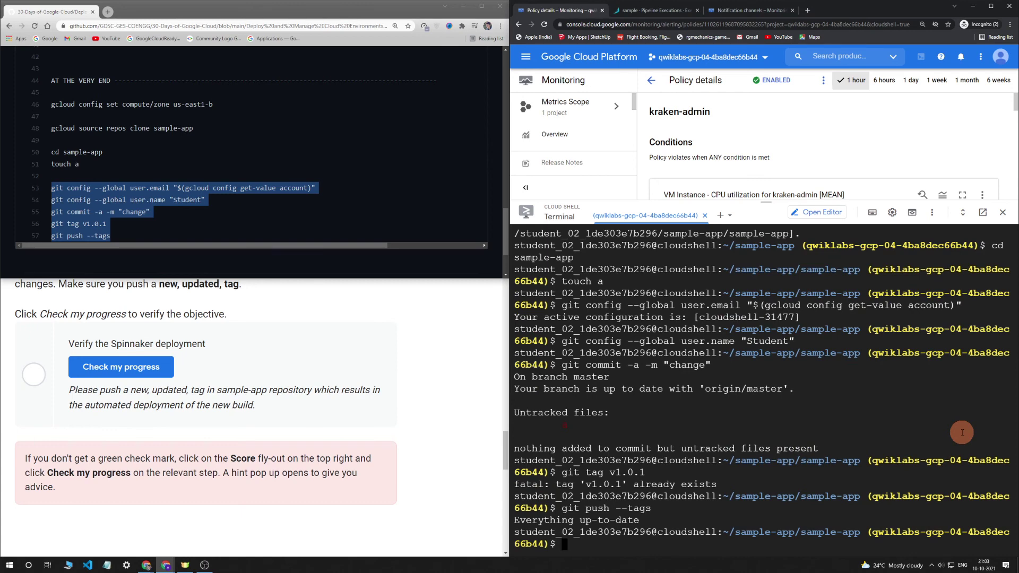
Recheck "Verify the Spinnaker deployment" from the checkpoint list and the Task 3 section after rerunning the git commands.
left_click(456, 313)
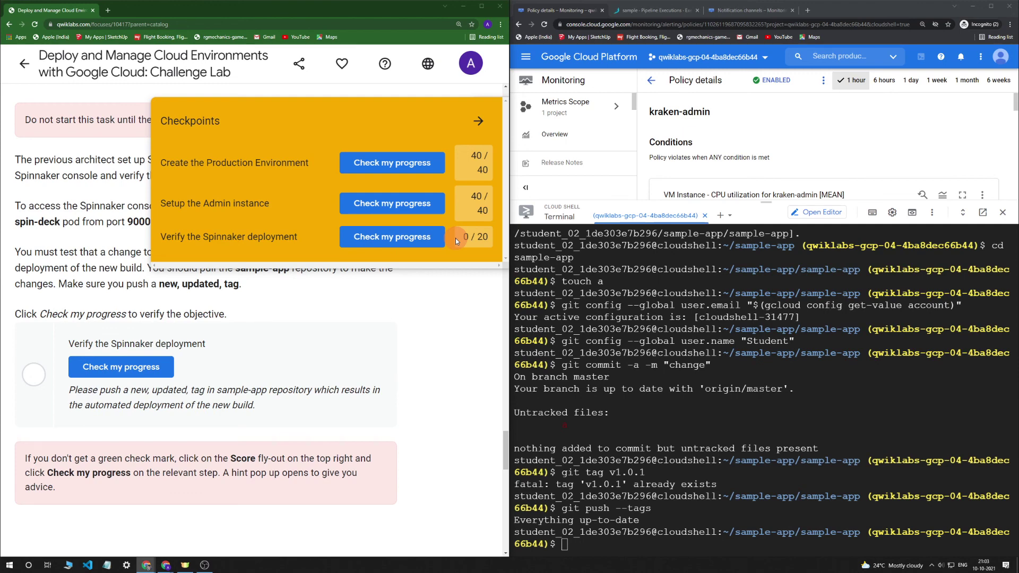
left_click(440, 241)
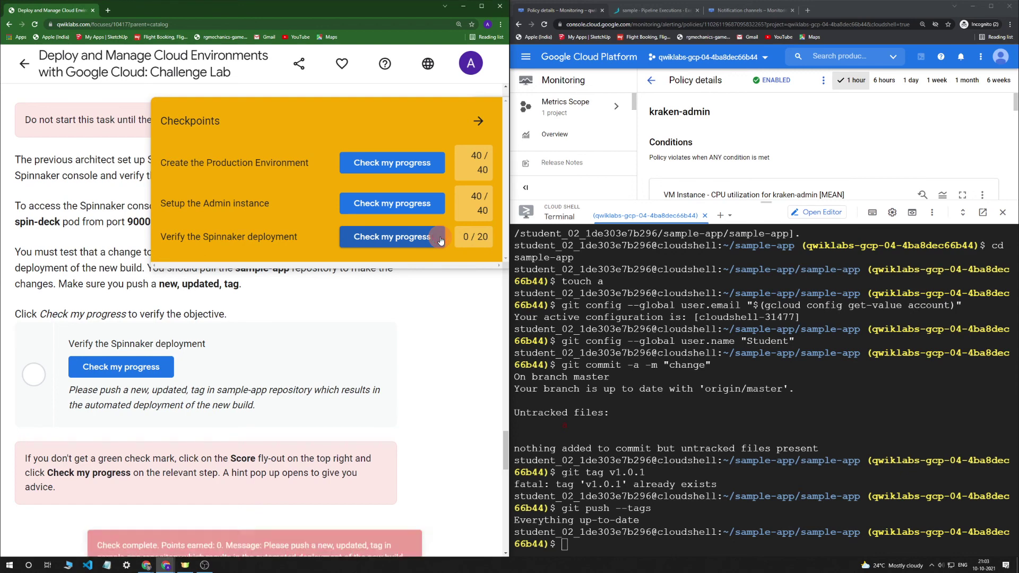
left_click(169, 366)
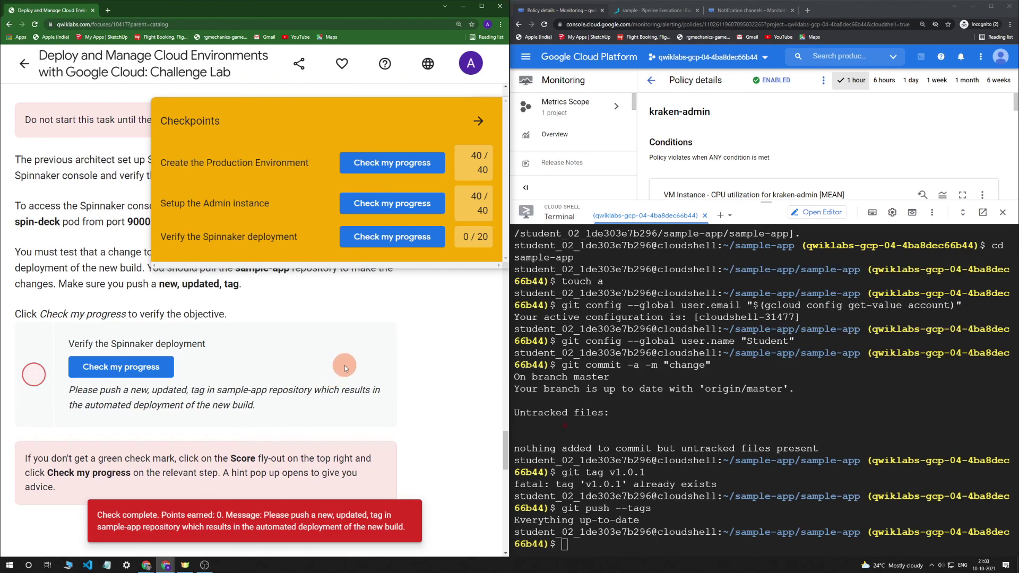
scroll(343, 364, "down", 1)
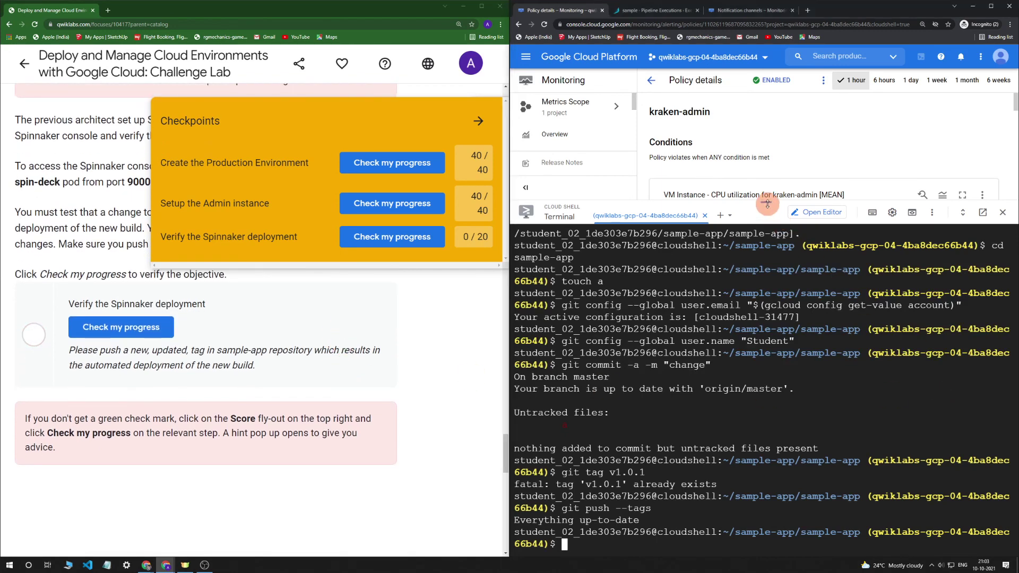
Enlarge the Cloud Shell terminal, then rerun cd sample-app and create another empty file named with a first name starting with a.
left_click_drag(765, 202, 780, 158)
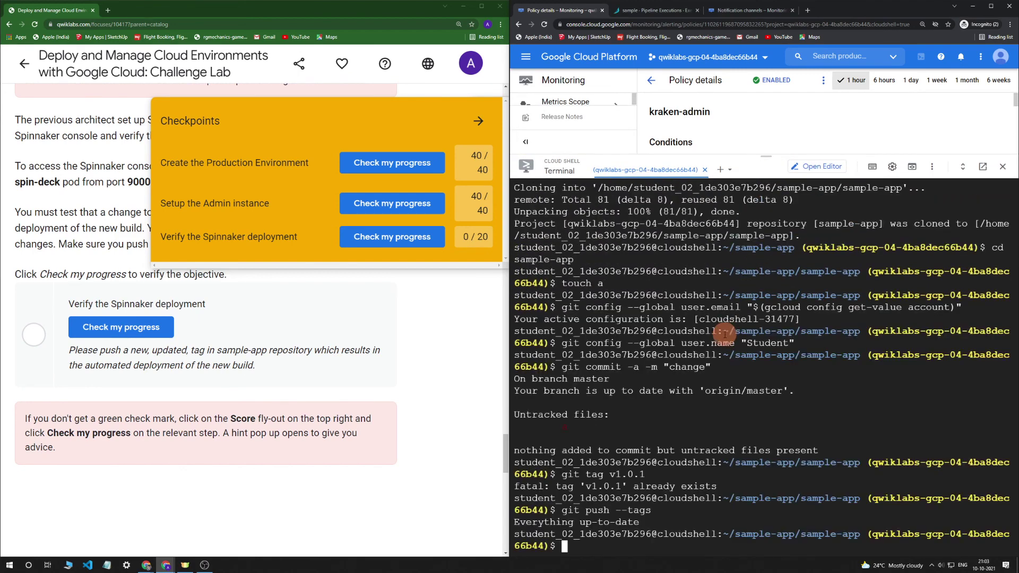
left_click(133, 362)
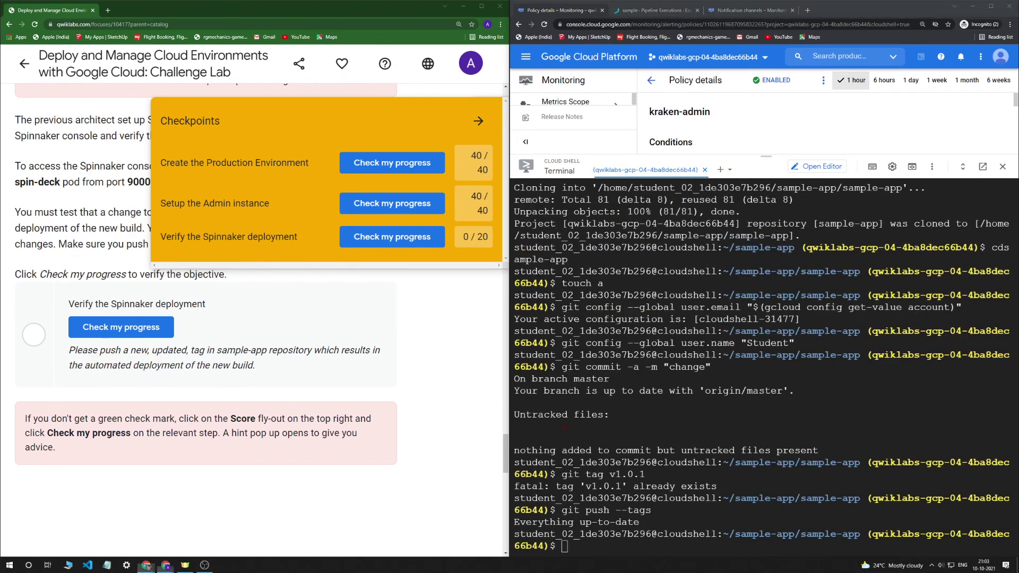
left_click(147, 554)
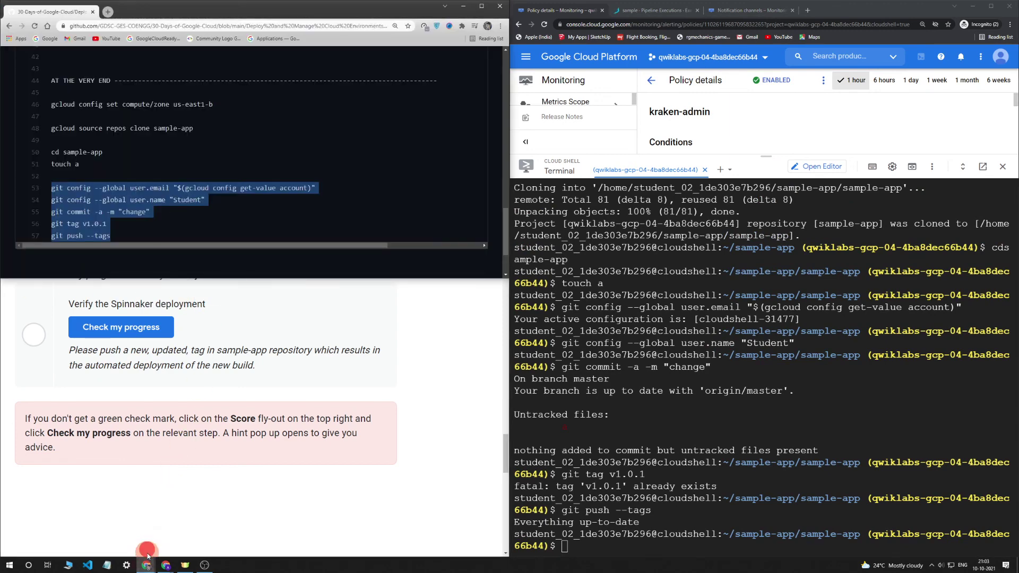
left_click(126, 177)
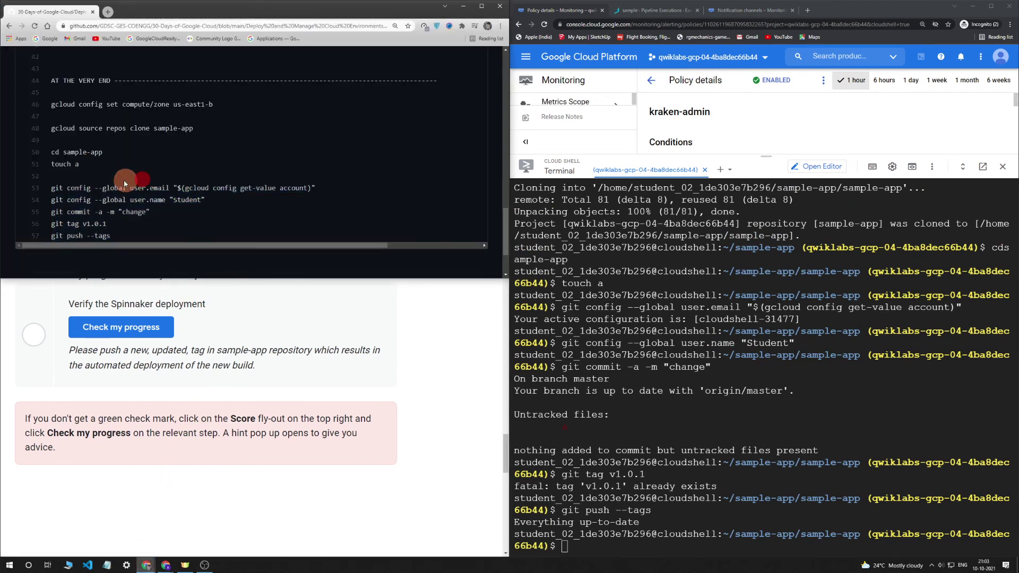
left_click(83, 169)
left_click_drag(47, 152, 81, 164)
key("ctrl+c")
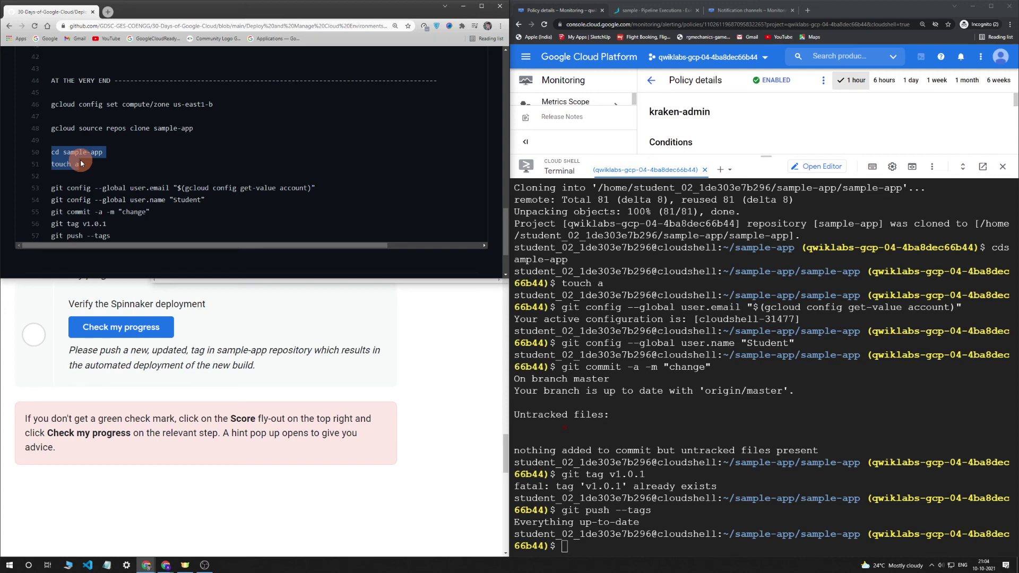
left_click(879, 404)
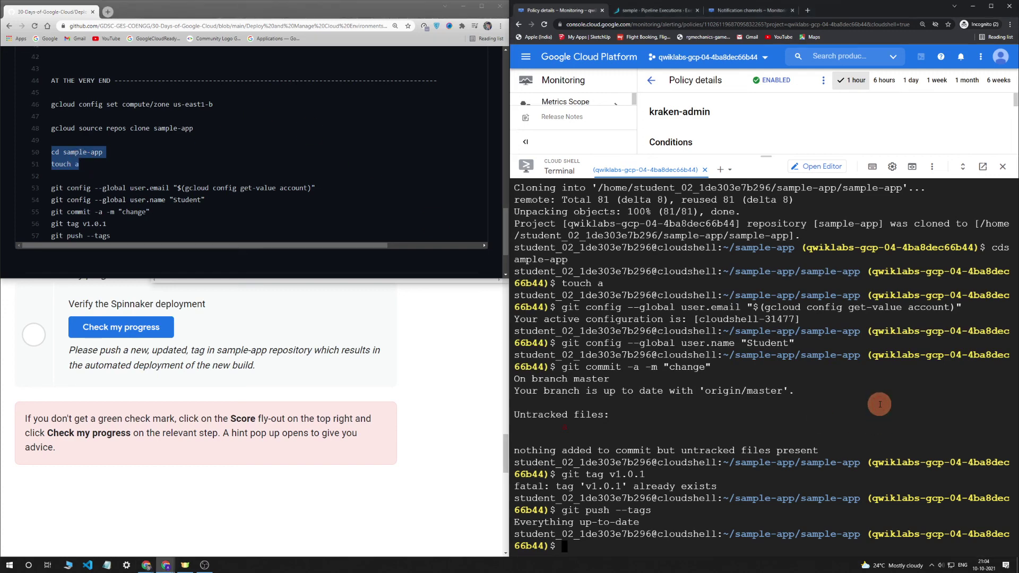
key("ctrl+v")
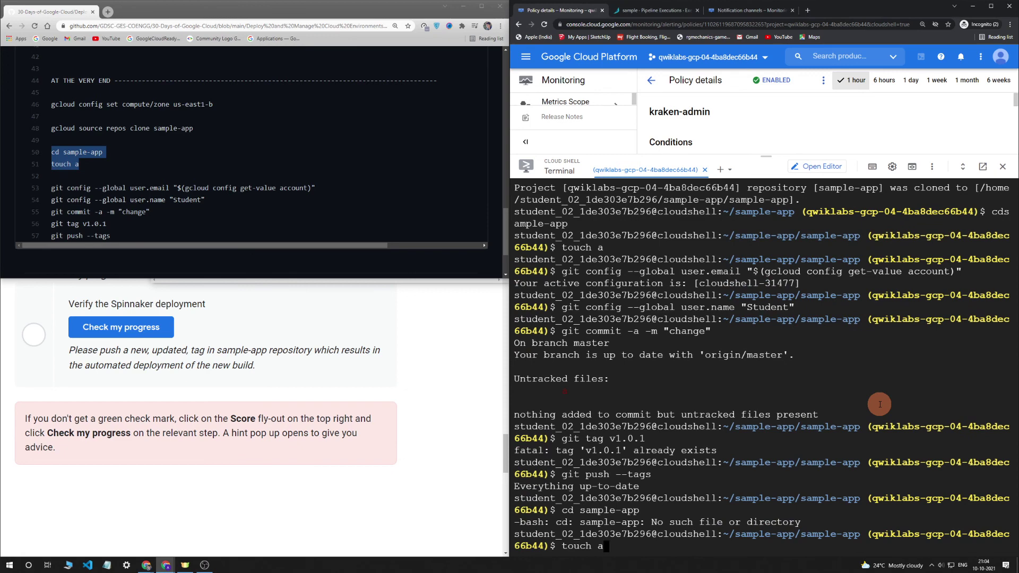
type("tharva")
key("Return")
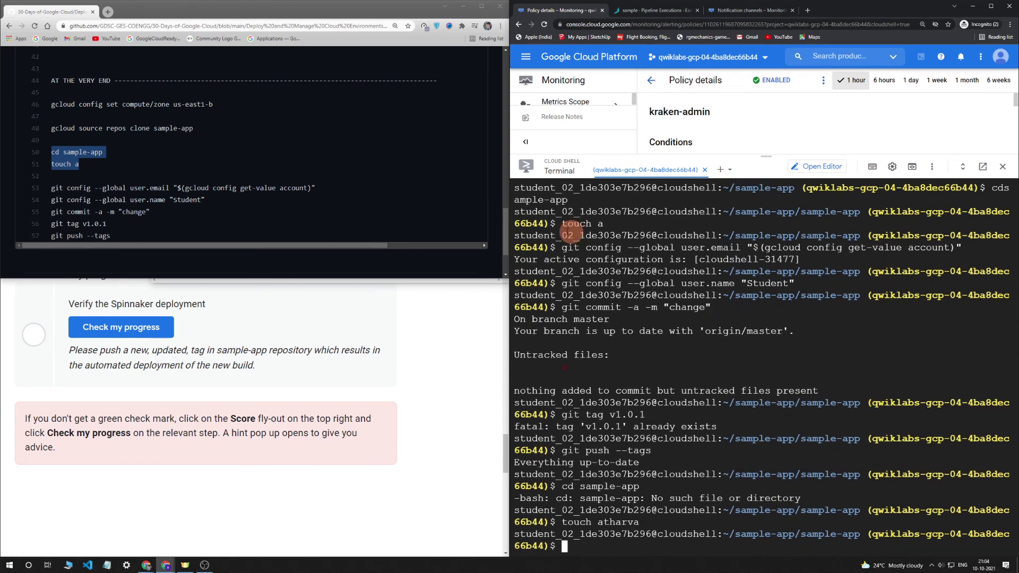
Copy the five git commands from the notes into a new Notepad document and enlarge its text to 200%.
left_click_drag(51, 188, 150, 240)
left_click(112, 218)
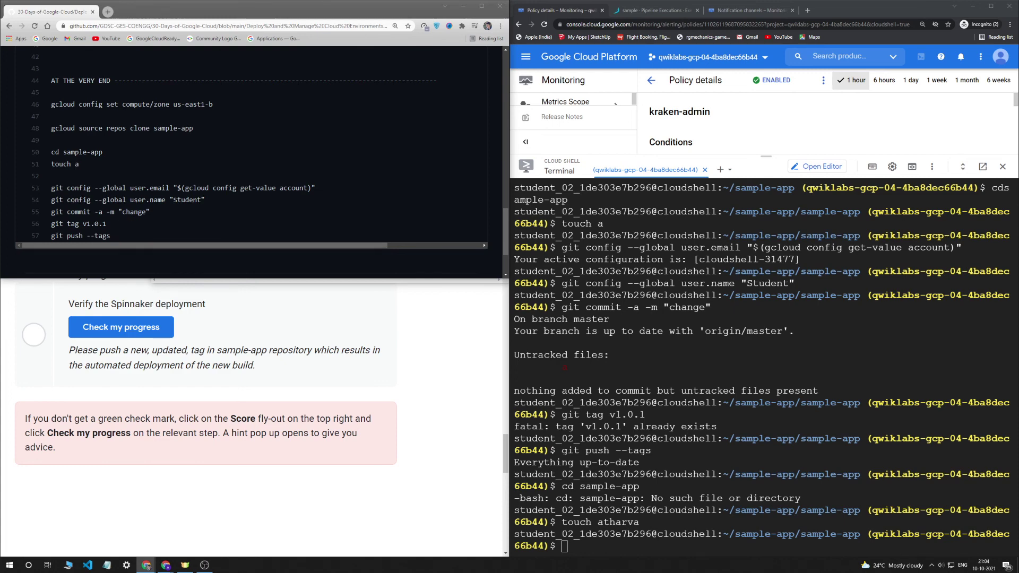
key("super")
type("notepad")
key("Return")
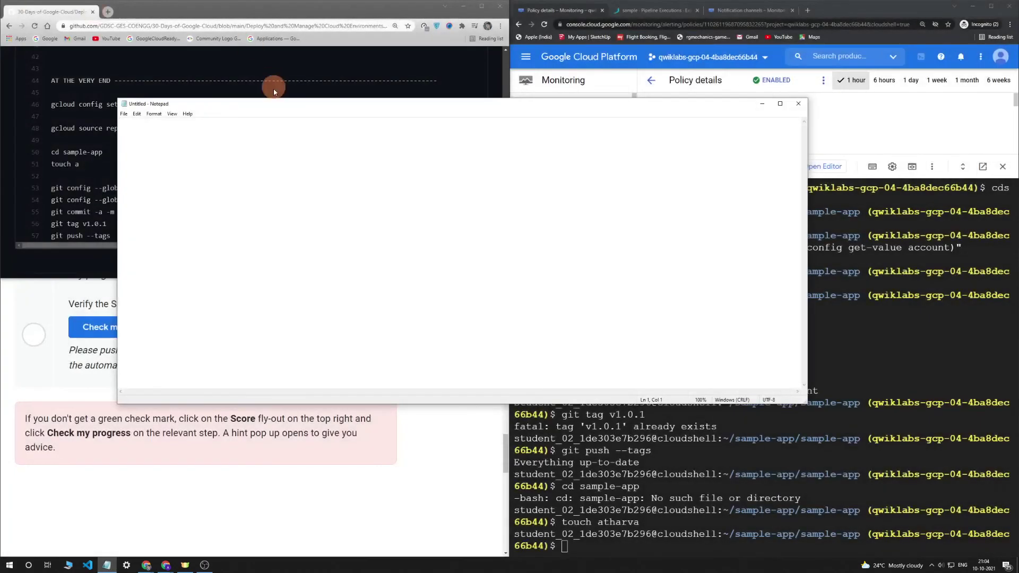
left_click_drag(52, 188, 116, 236)
key("ctrl+c")
left_click(695, 232)
key("ctrl+v")
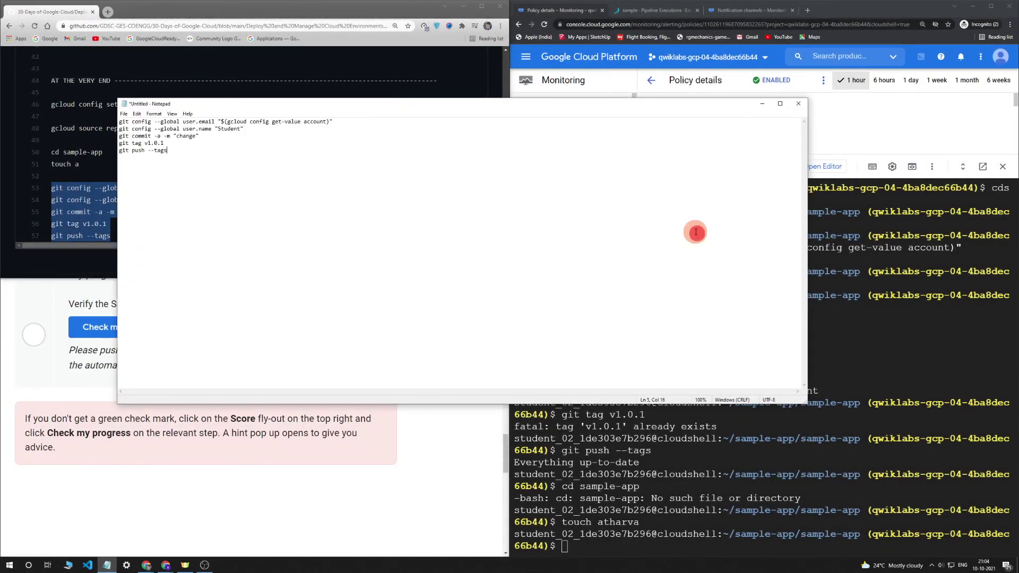
scroll(178, 182, "up", 10)
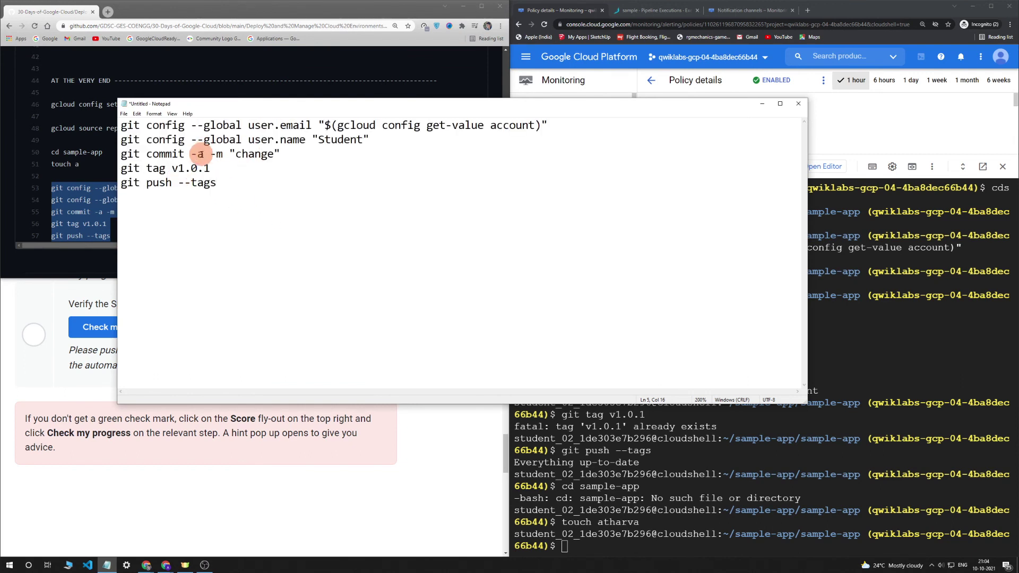
Extend the commit command's -a option to the new file's name, then run the whole edited git block in Cloud Shell.
left_click(200, 154)
type("thar")
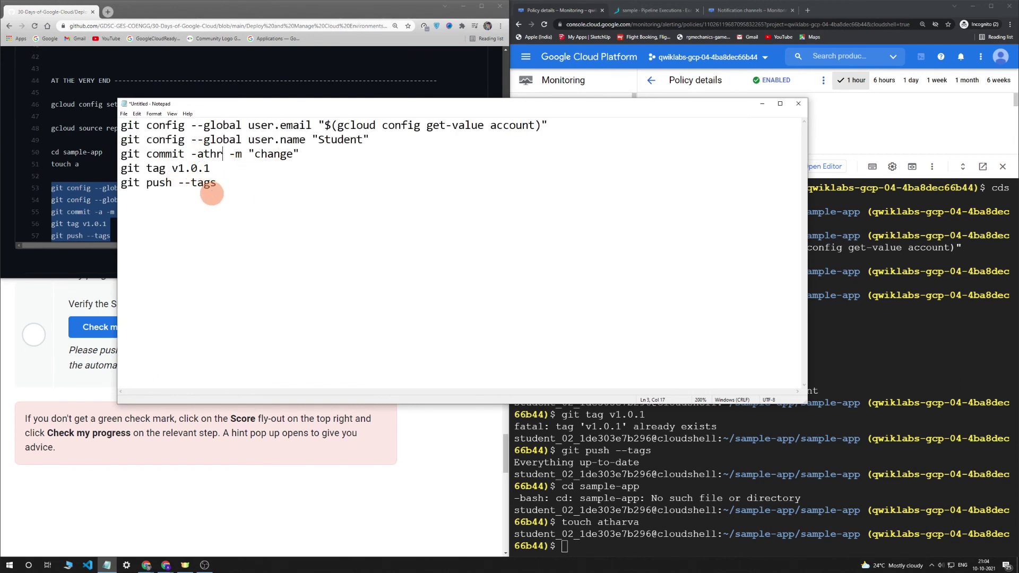
type("va")
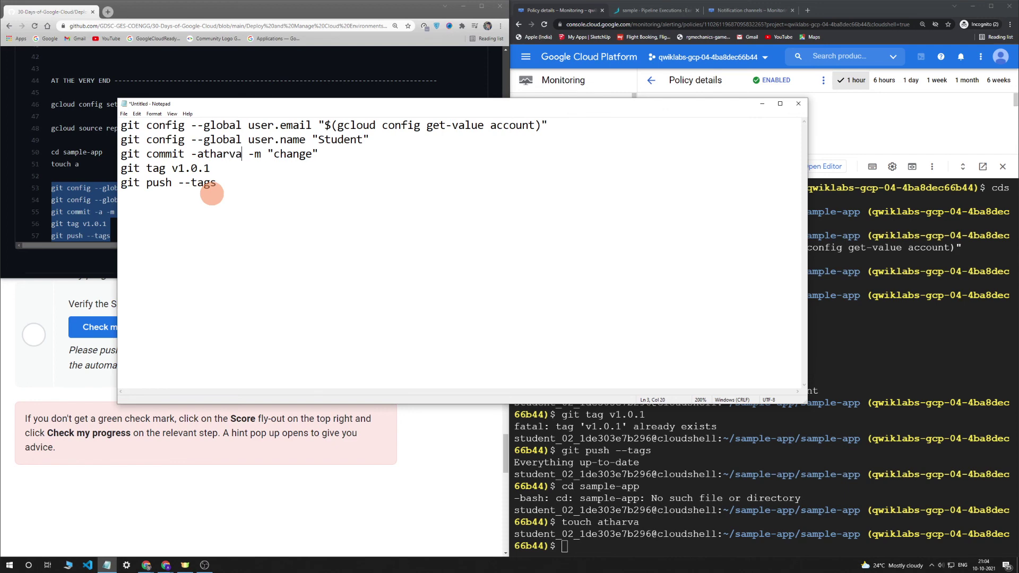
key("ctrl+a")
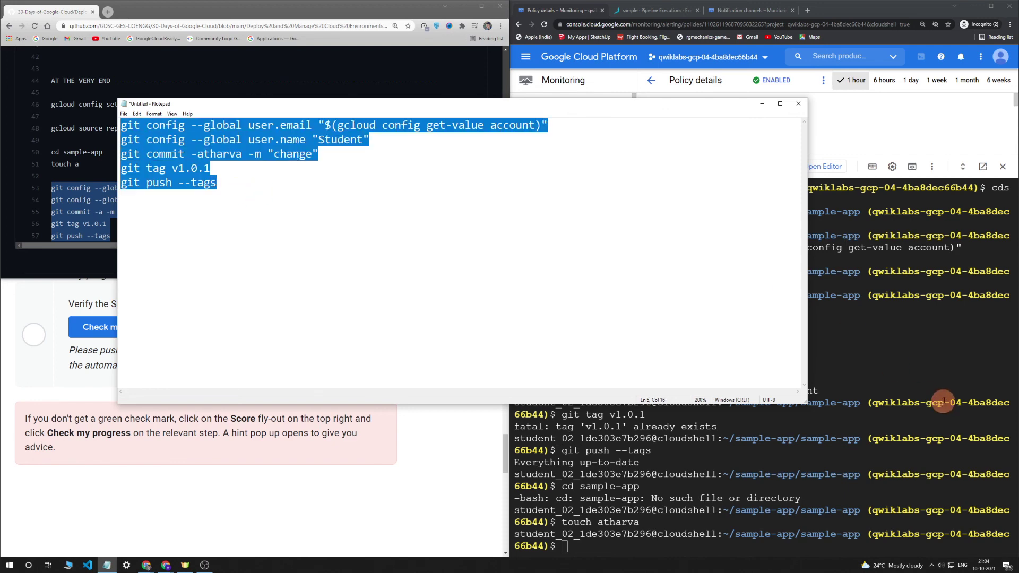
left_click(938, 366)
right_click(938, 366)
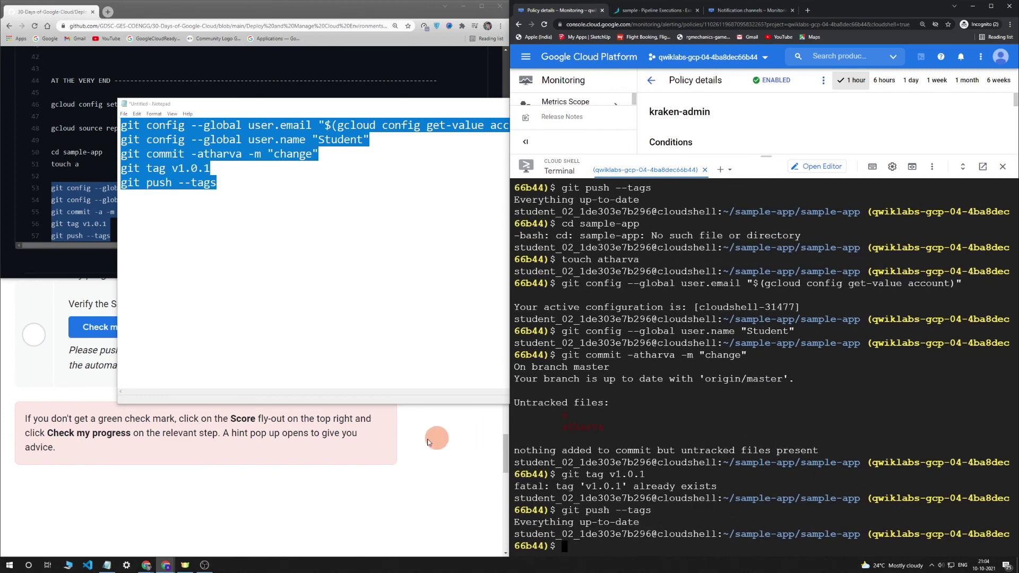
Return to the lab instructions and check the progress of "Verify the Spinnaker deployment" in the Task 3 section.
left_click(429, 469)
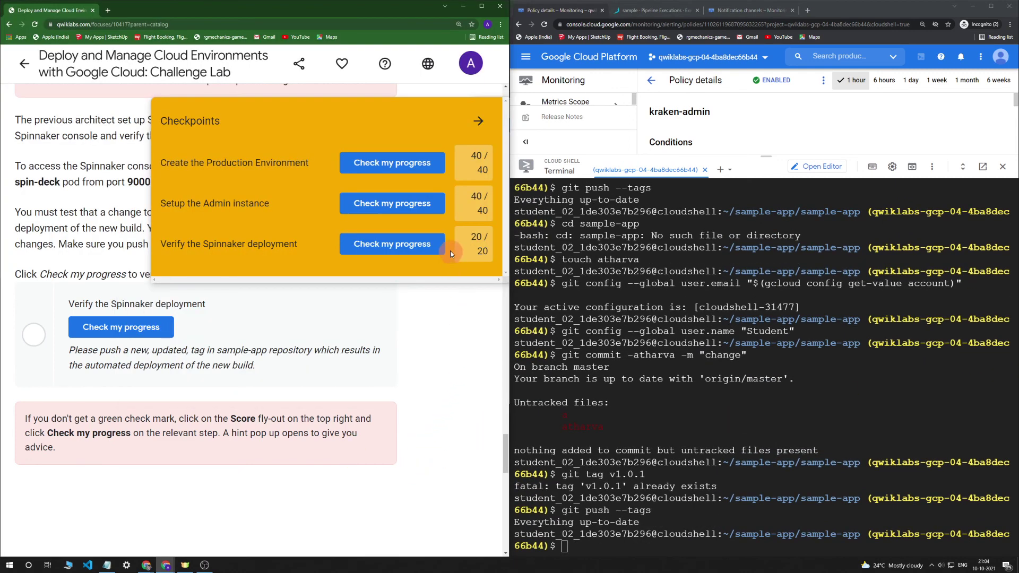
left_click(141, 326)
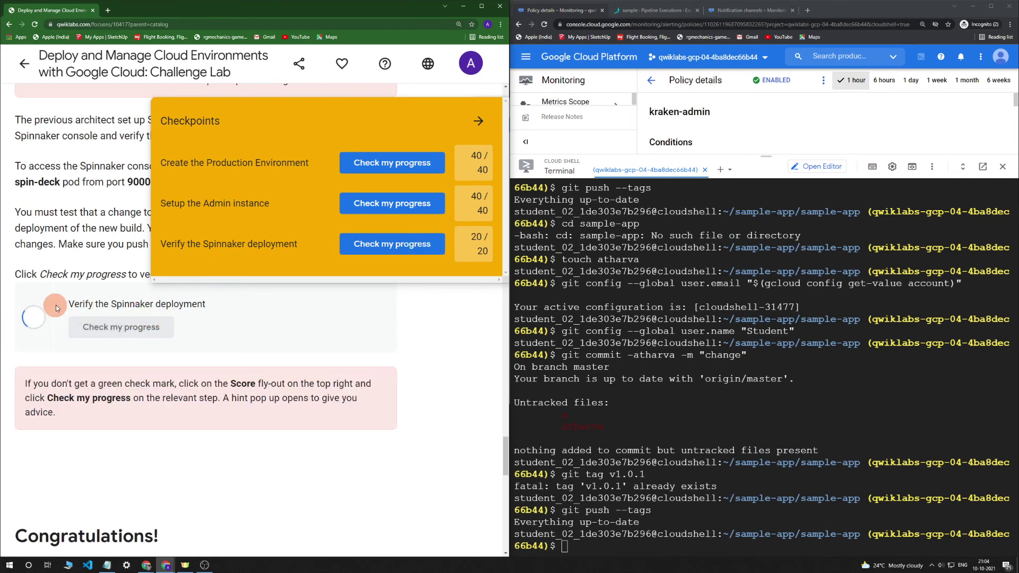
left_click_drag(57, 307, 244, 305)
left_click(472, 409)
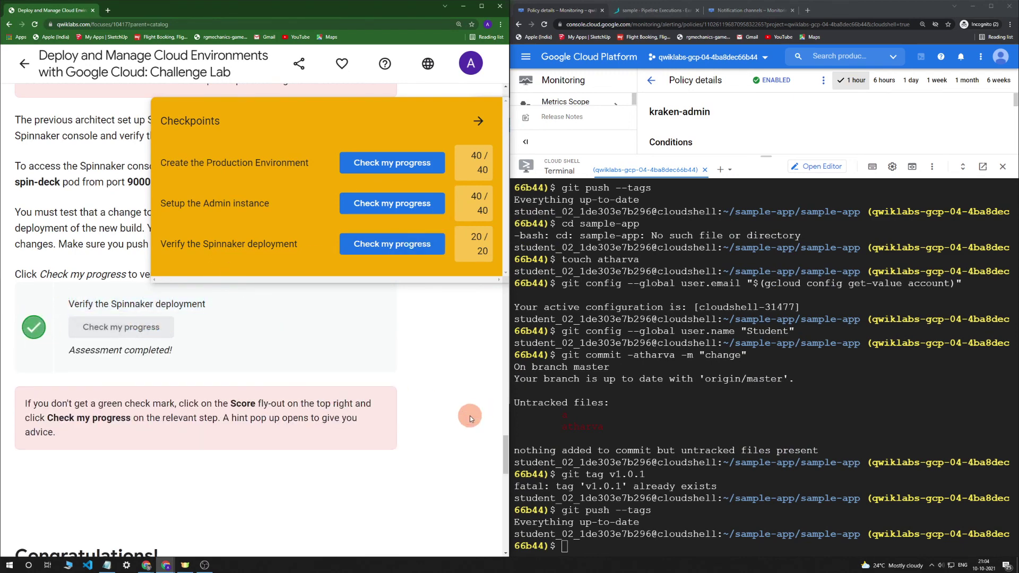
Open a new tab in the incognito window and close all its other tabs, including the Google Cloud console.
scroll(467, 371, "down", 5)
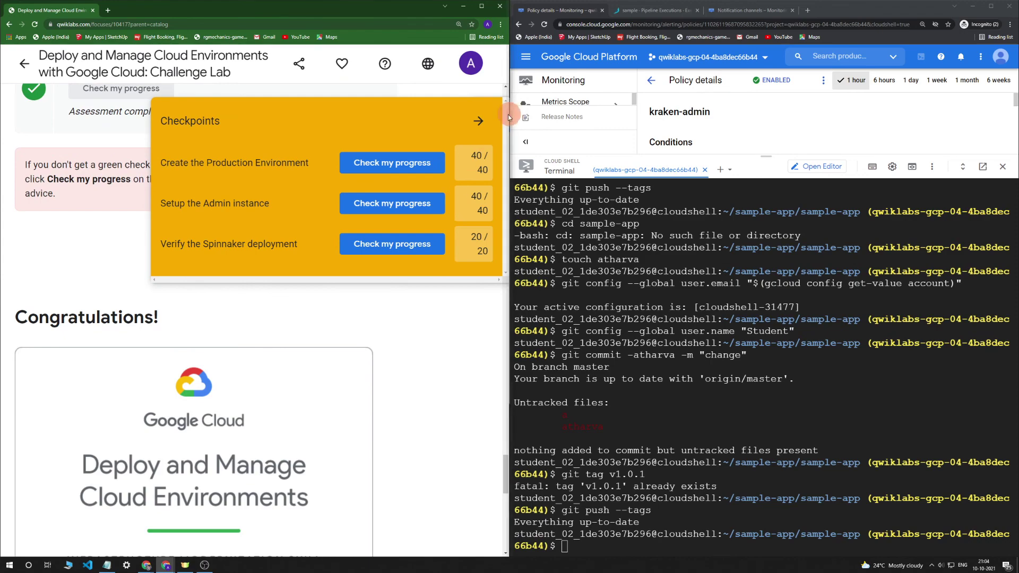
scroll(485, 160, "up", 3)
scroll(716, 234, "up", 10)
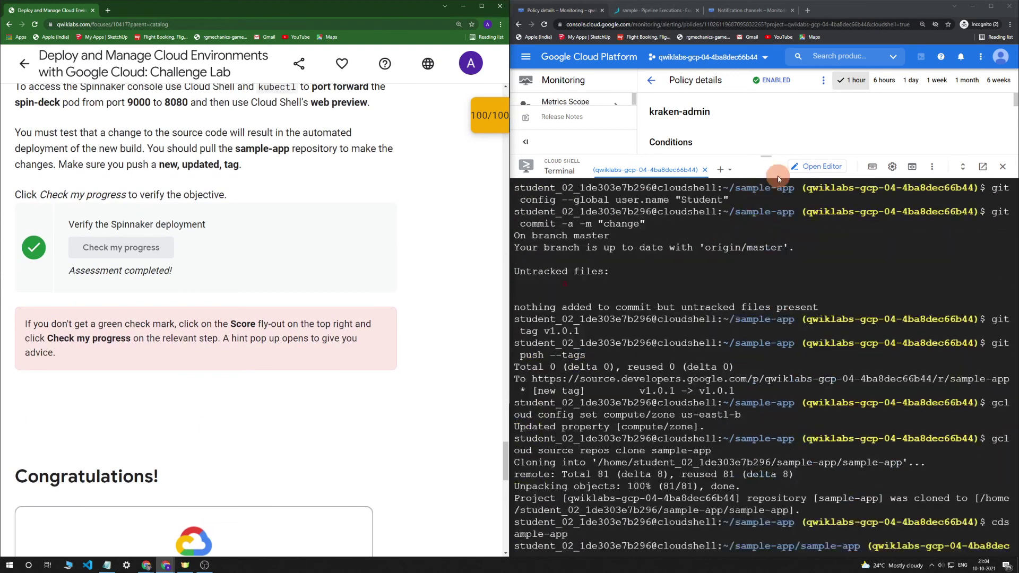
left_click(807, 10)
right_click(813, 10)
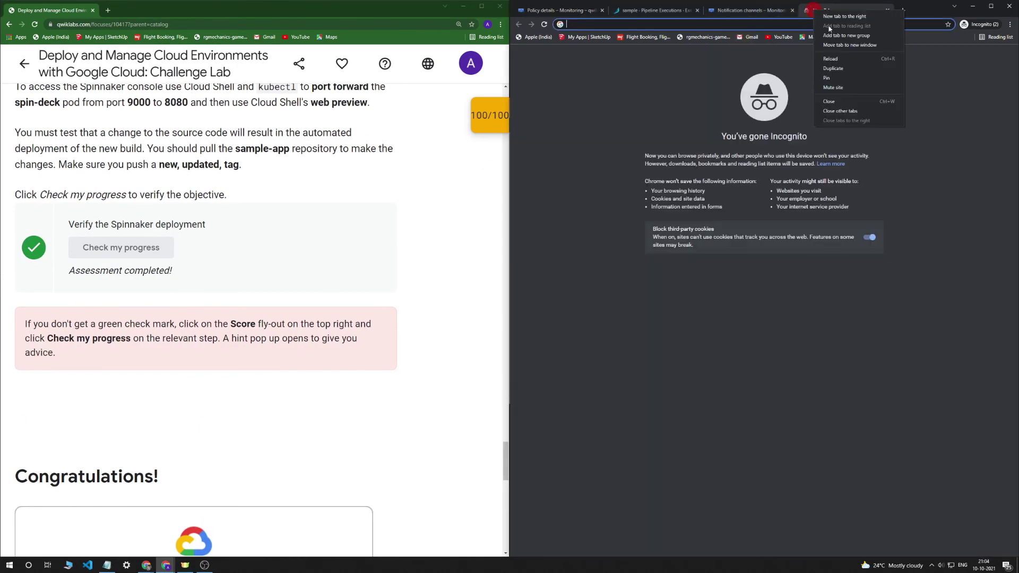
left_click(840, 110)
left_click(800, 69)
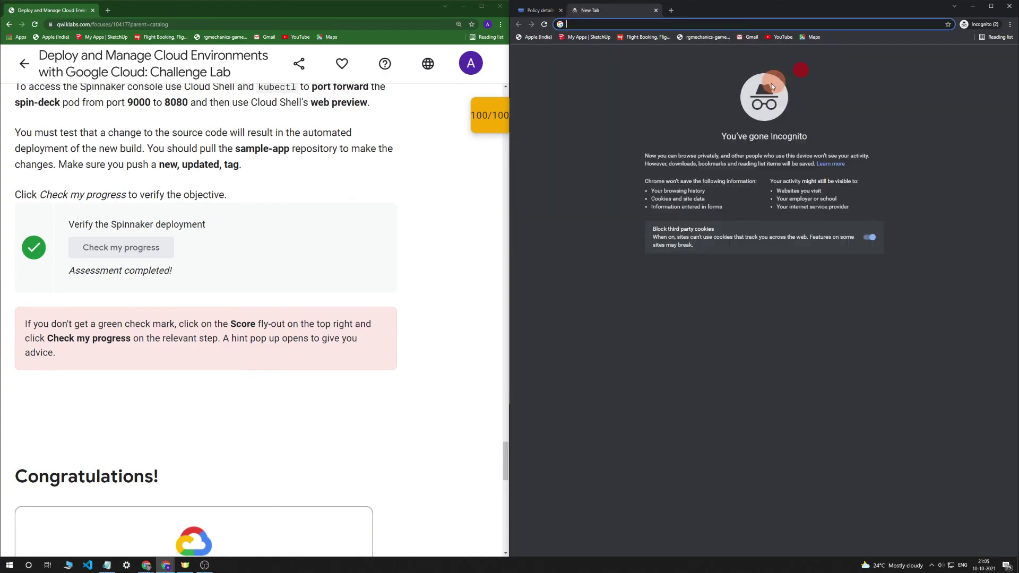
End the challenge lab and submit a five-star satisfaction rating without additional comments.
scroll(425, 207, "up", 15)
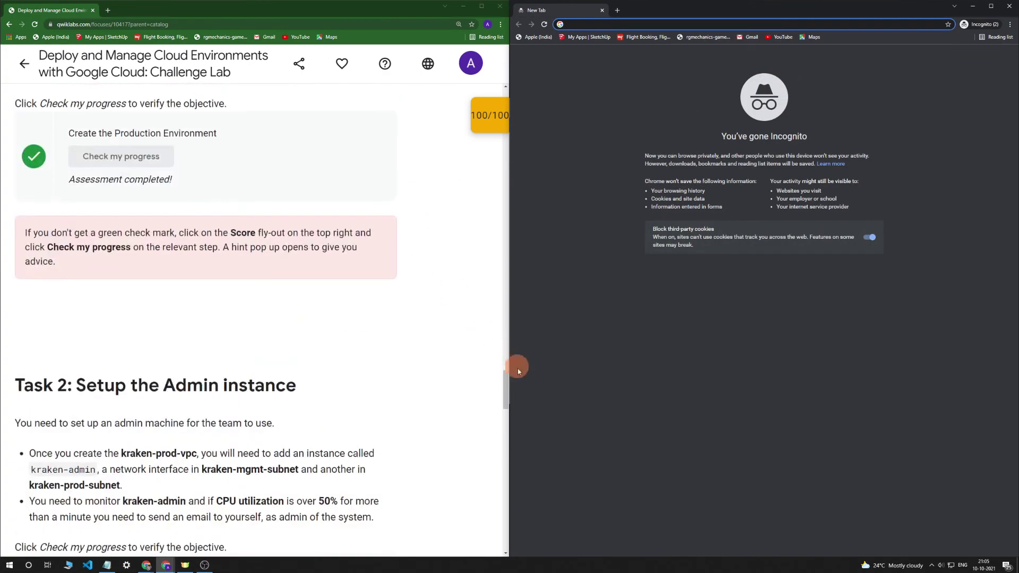
left_click(505, 383)
key("Home")
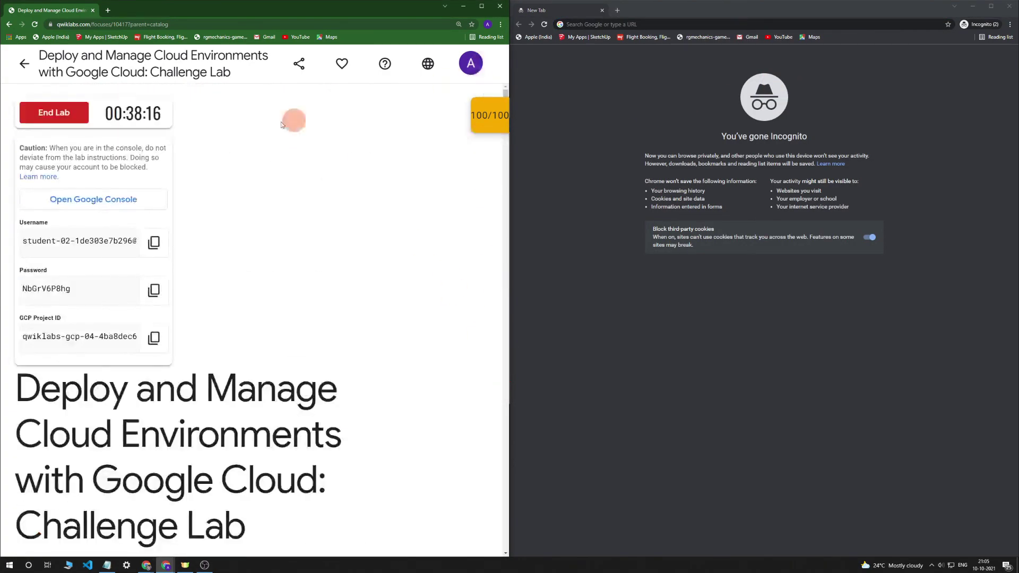
left_click(82, 113)
left_click(383, 346)
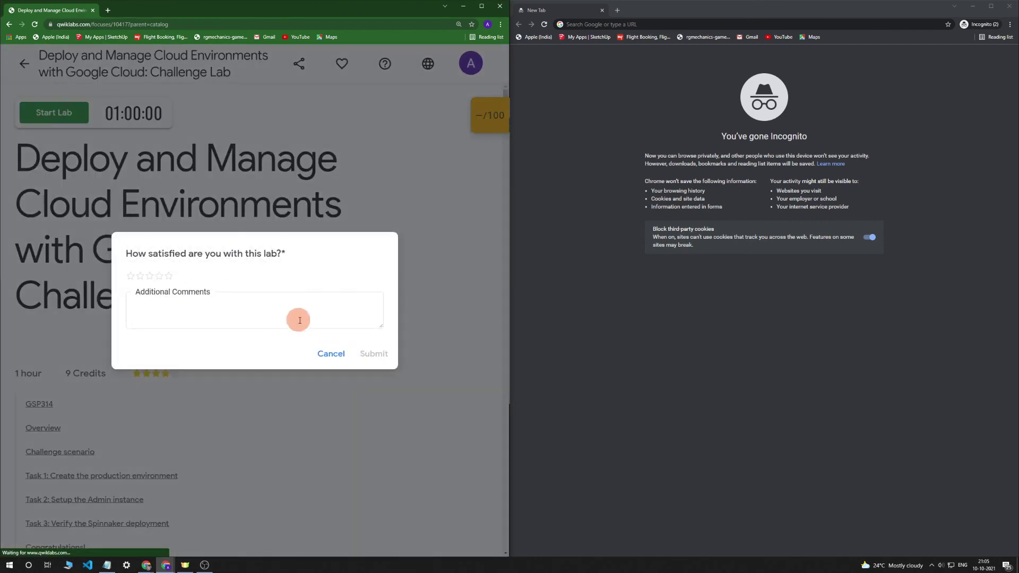
left_click(168, 275)
left_click(374, 356)
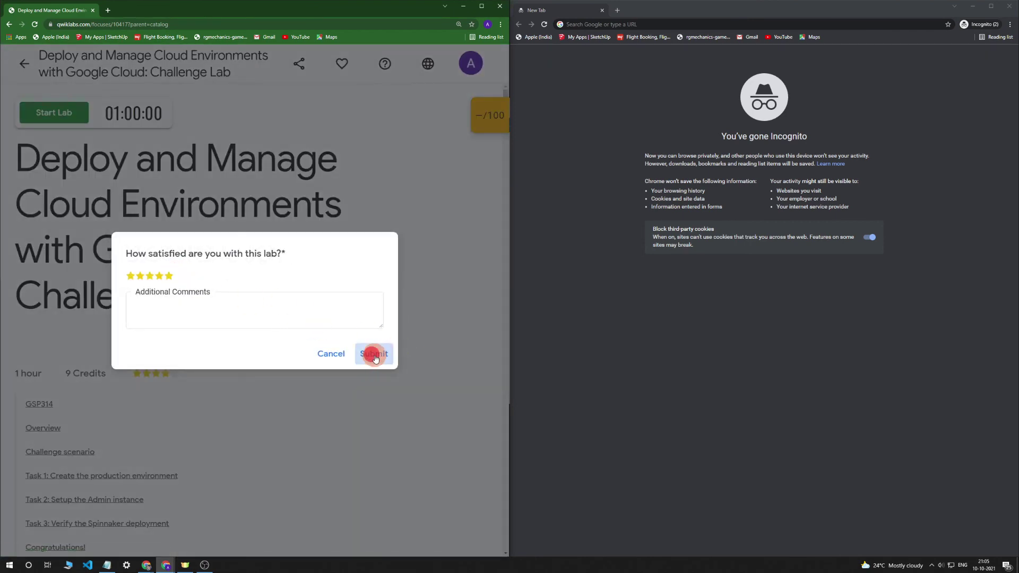
Return from the lab to its quest page, maximize the browser window and view the skill badge section.
left_click(24, 64)
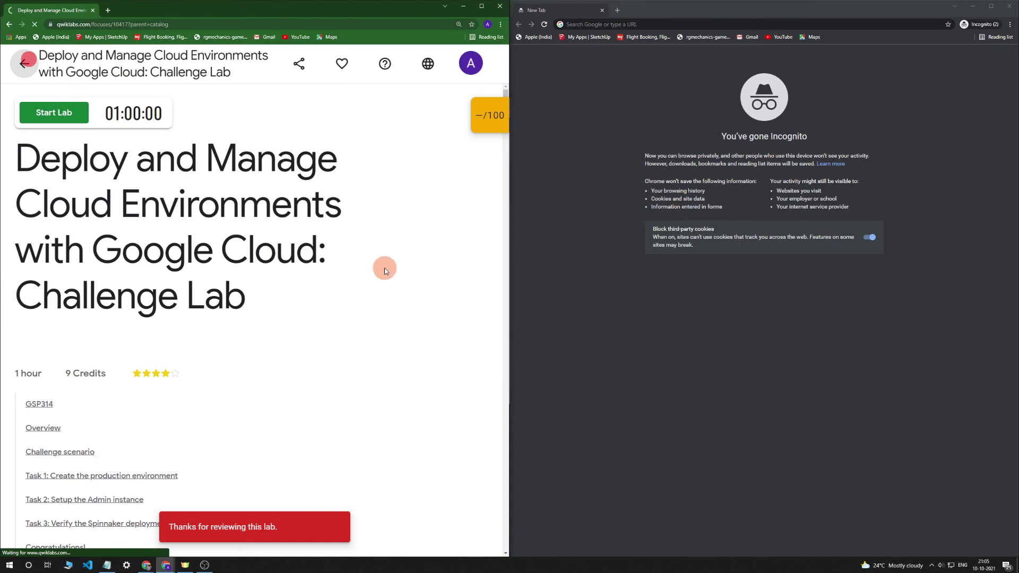
left_click(482, 6)
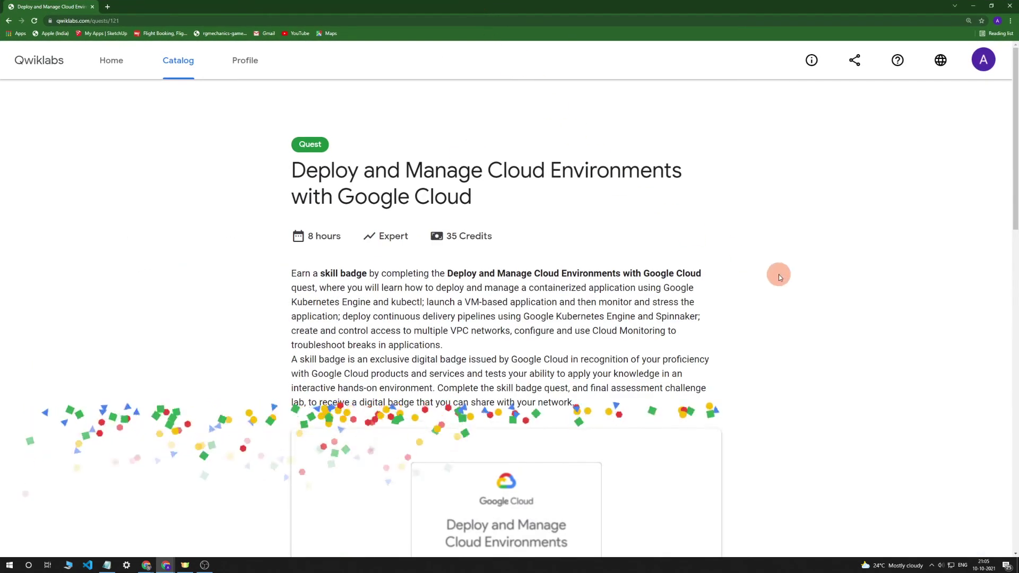
scroll(778, 274, "down", 5)
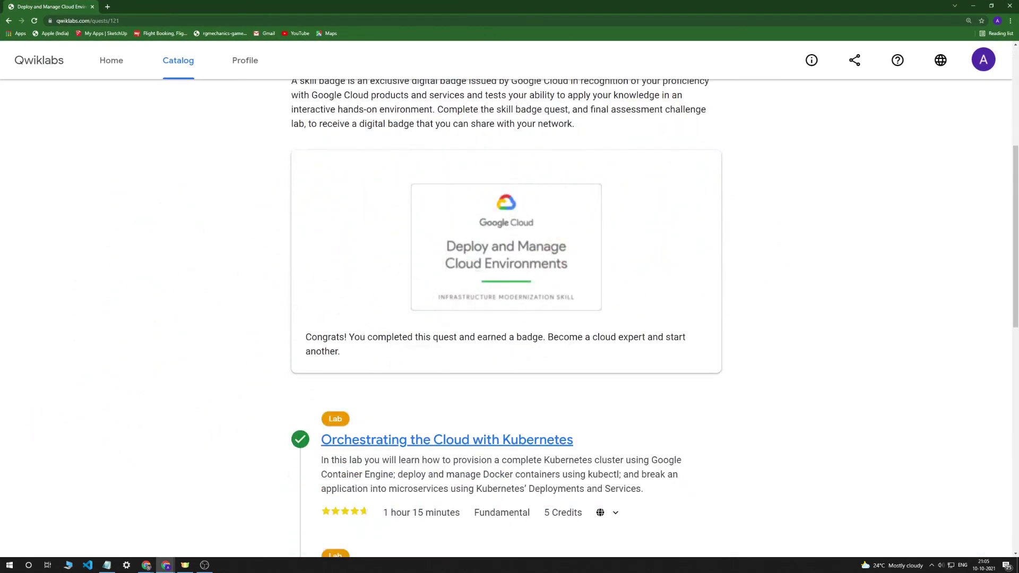